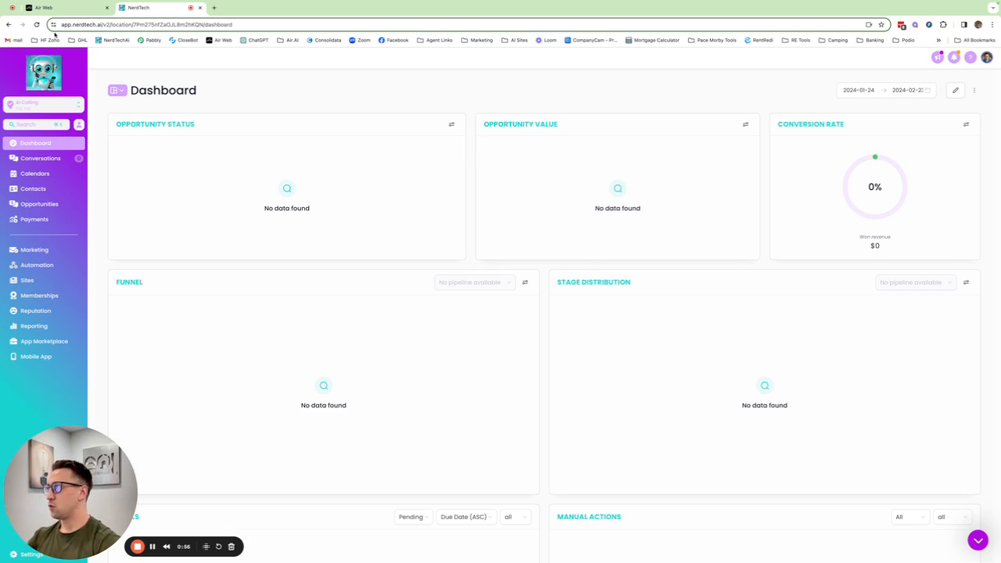
- Open the AI Call Info folder in the account's custom field settings to view its call fields
left_click_drag(70, 458, 75, 426)
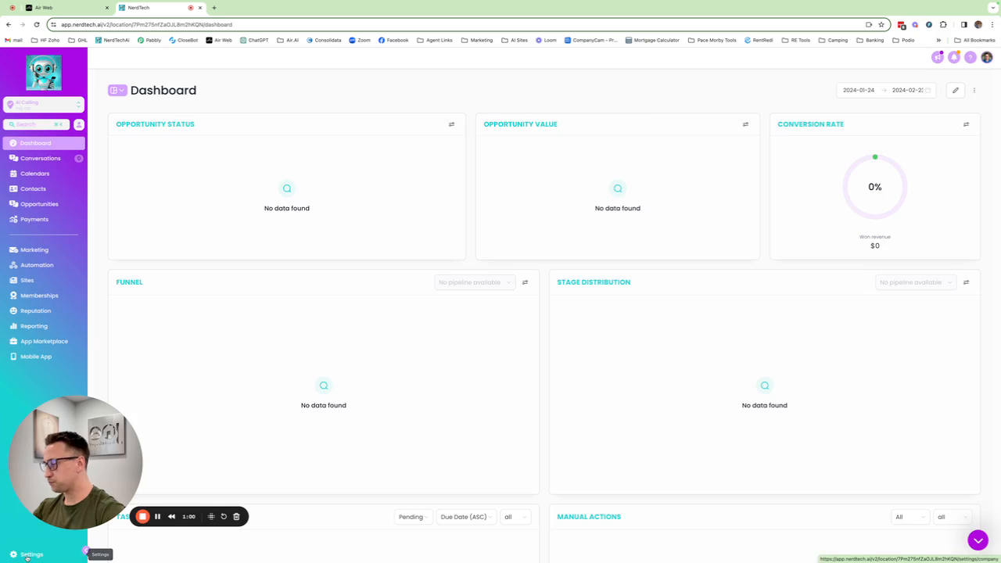
left_click(31, 554)
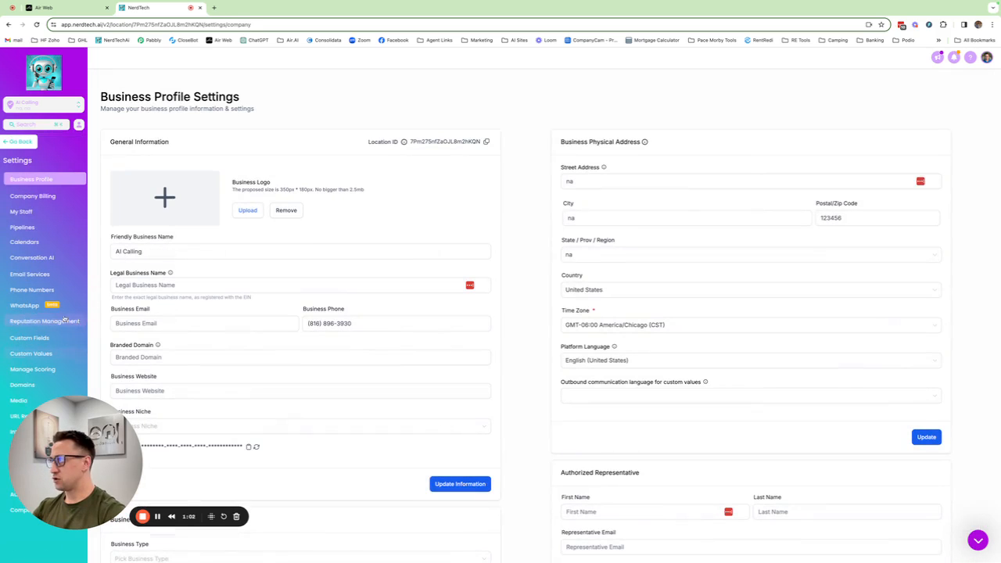
left_click(38, 338)
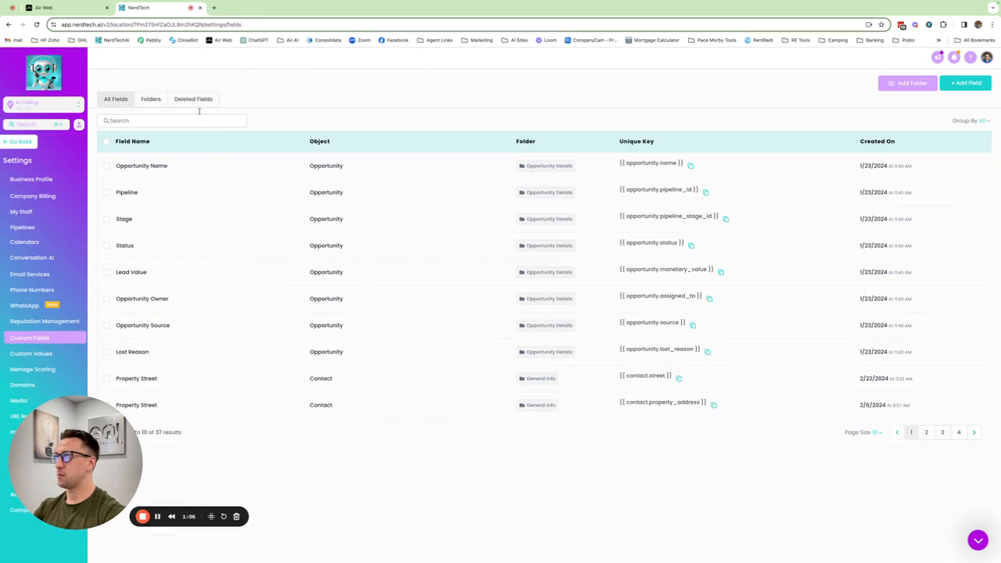
left_click(153, 101)
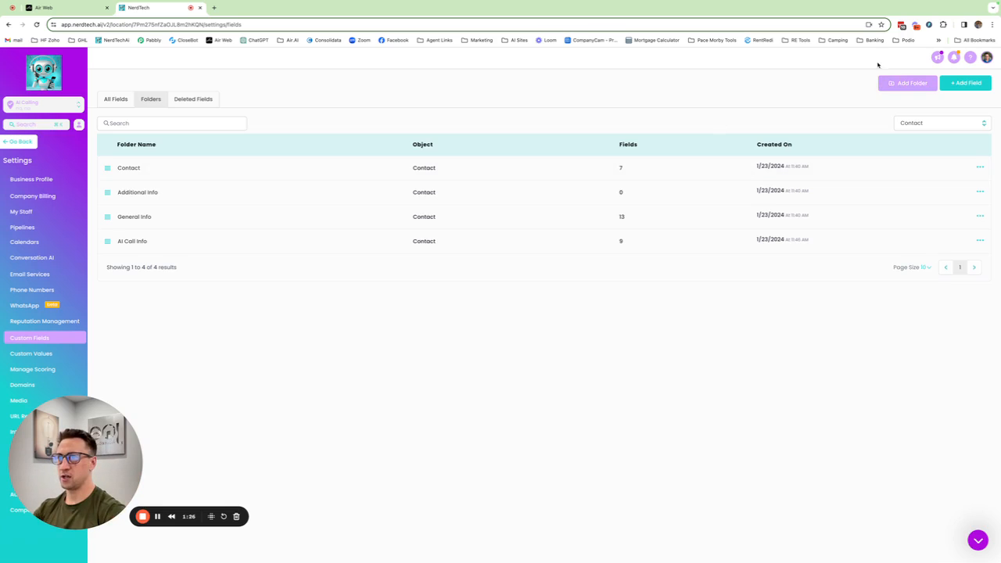
left_click(132, 243)
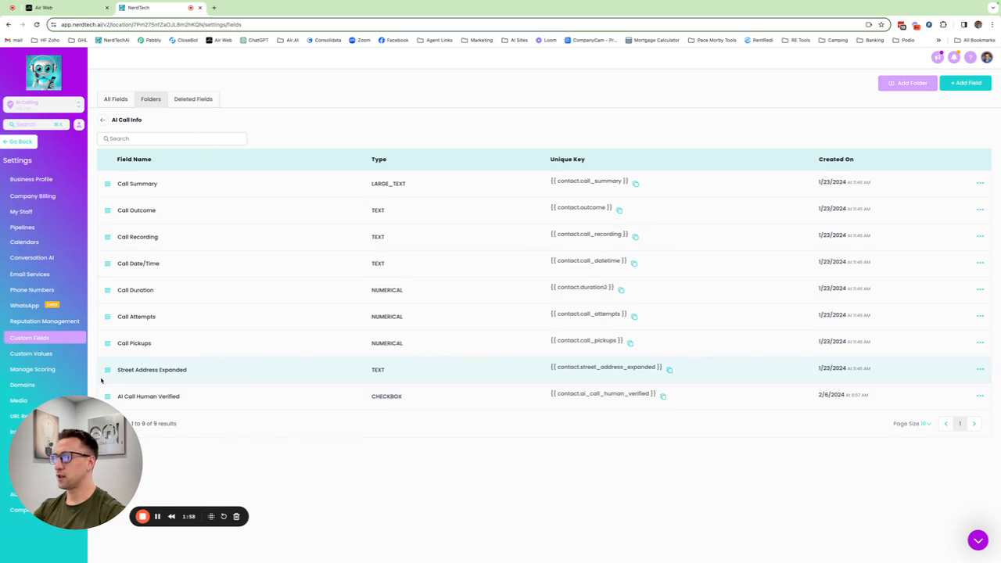
left_click(967, 85)
left_click(278, 240)
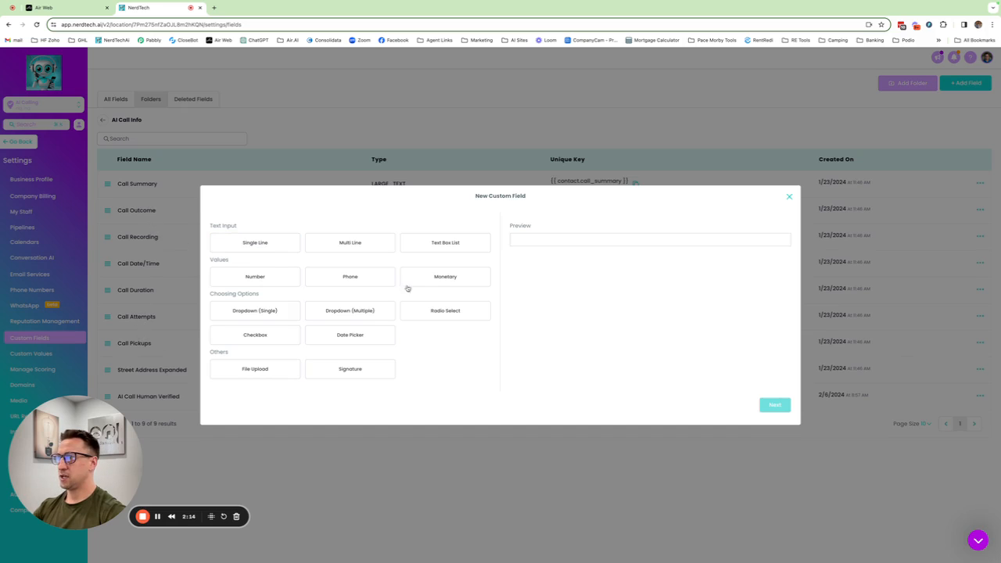
left_click(261, 274)
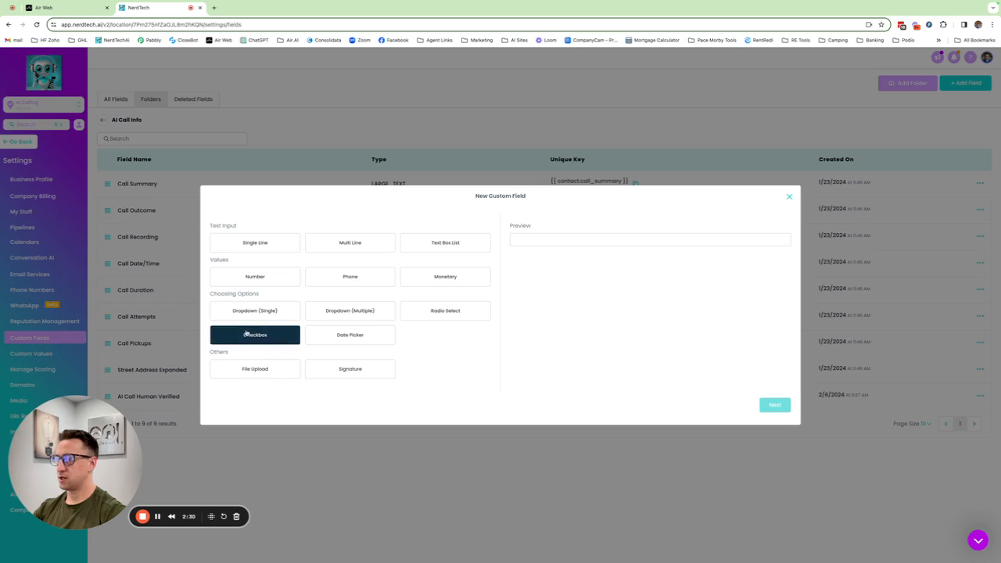
left_click(790, 196)
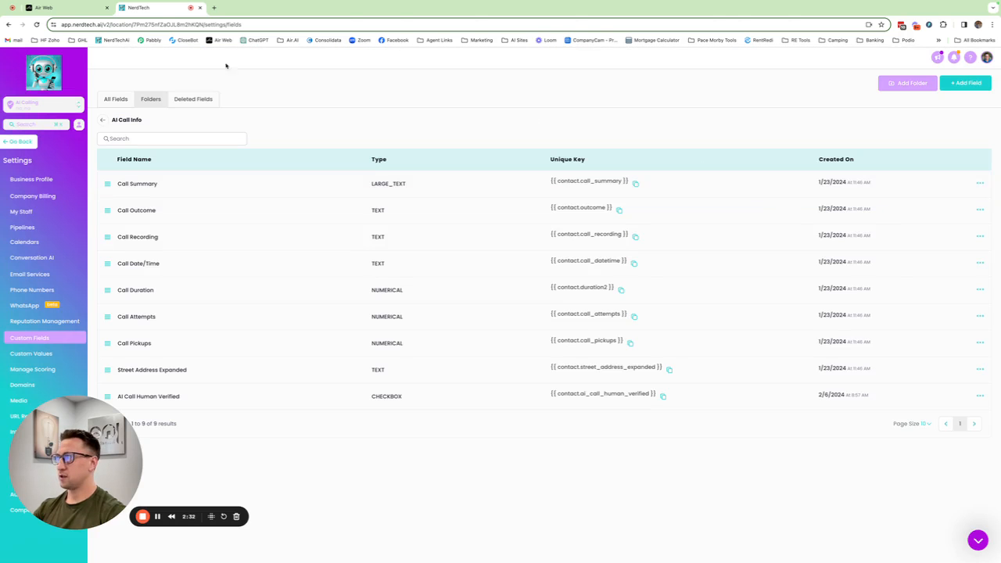
- Open the record of the contact created Jan 22 2024 and go to its AI Call Info section
left_click(11, 142)
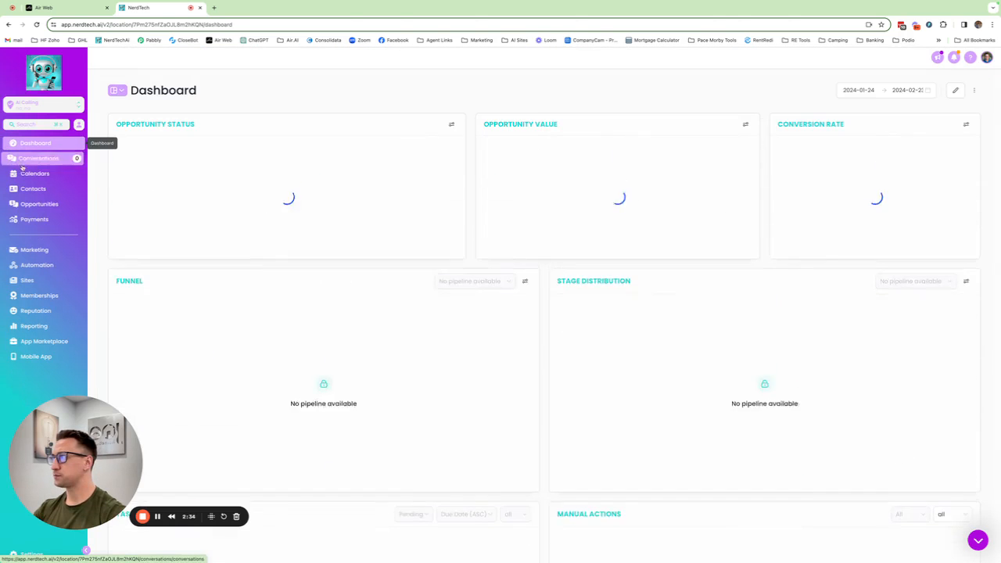
left_click(35, 189)
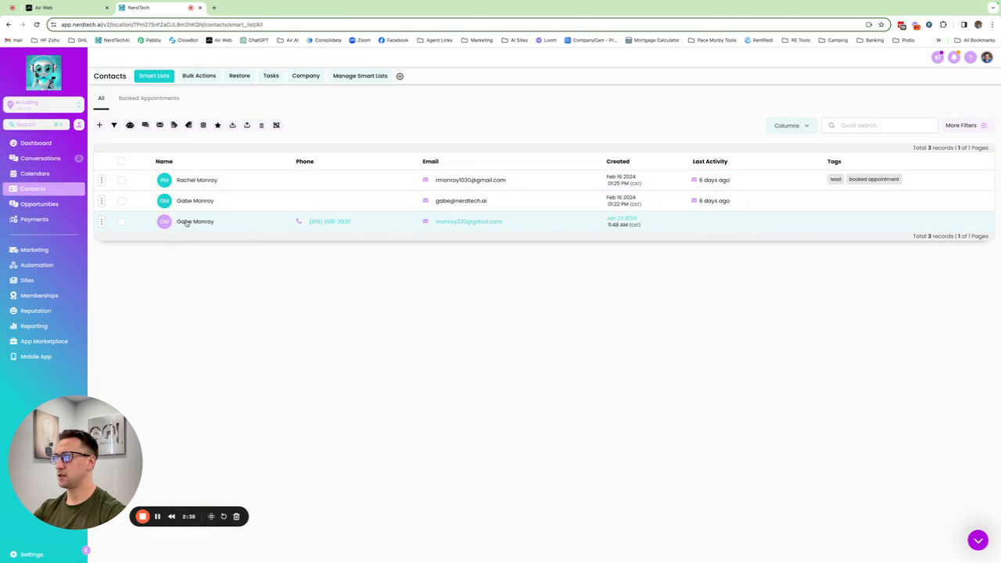
left_click(186, 223)
scroll(235, 259, "down", 3)
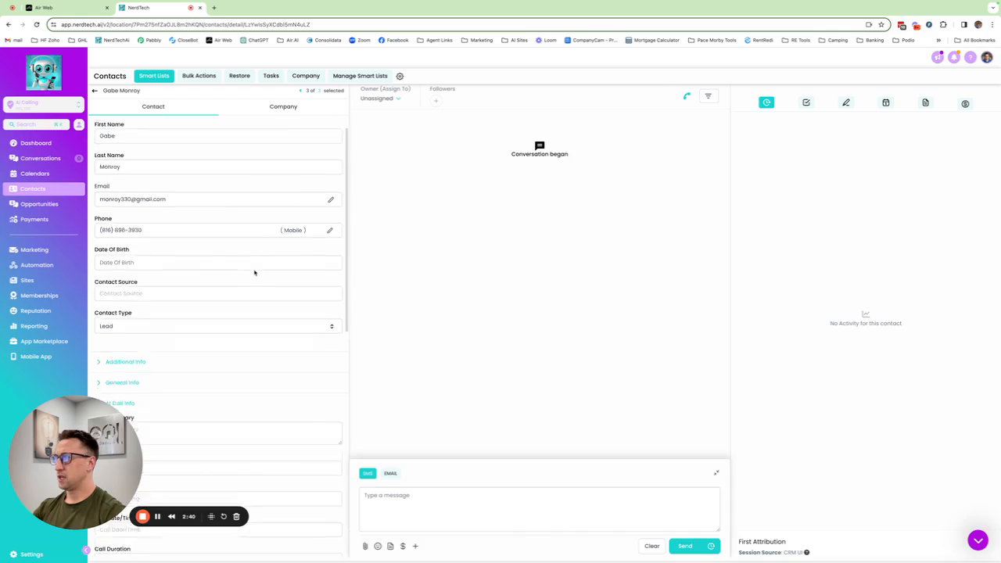
scroll(255, 274, "down", 3)
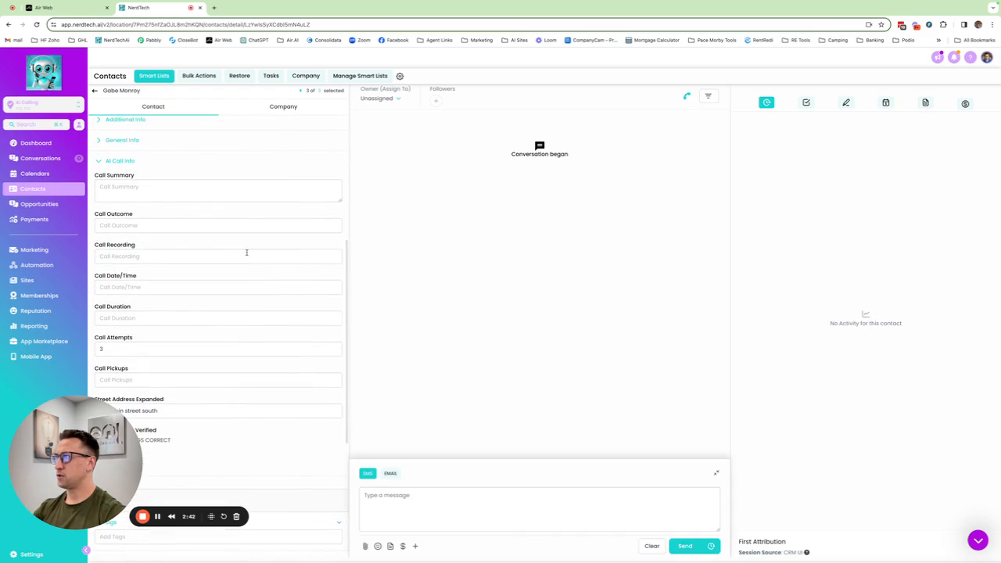
- Collapse and re-expand the contact's AI Call Info section, then examine its call summary, outcome, attempts and verification fields
left_click(99, 160)
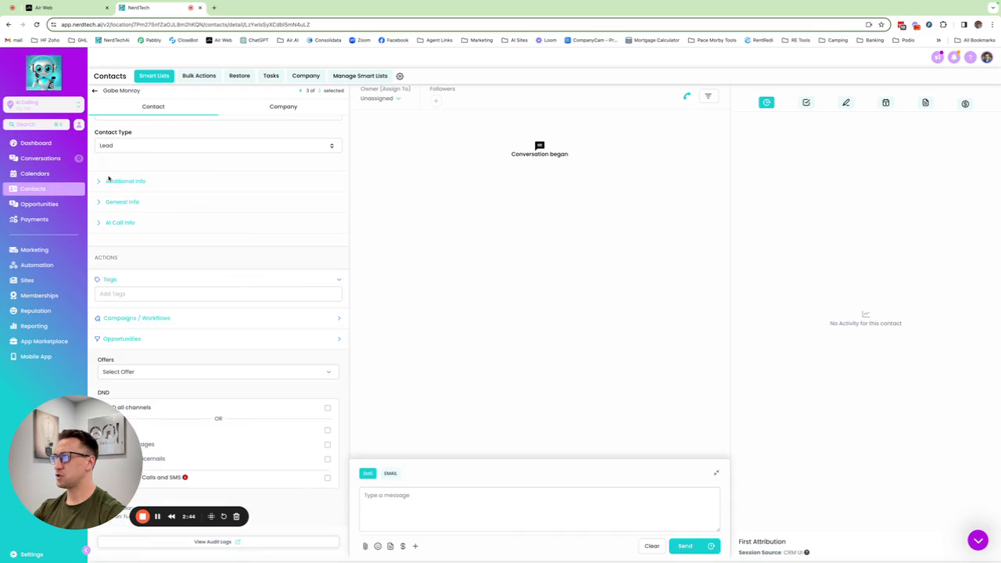
scroll(144, 217, "up", 3)
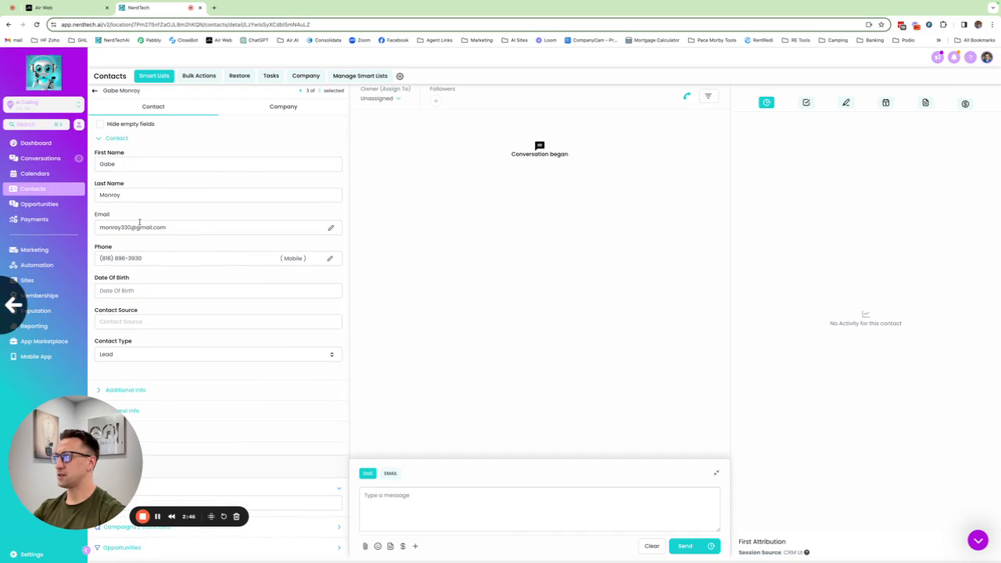
scroll(221, 269, "down", 1)
scroll(222, 269, "down", 2)
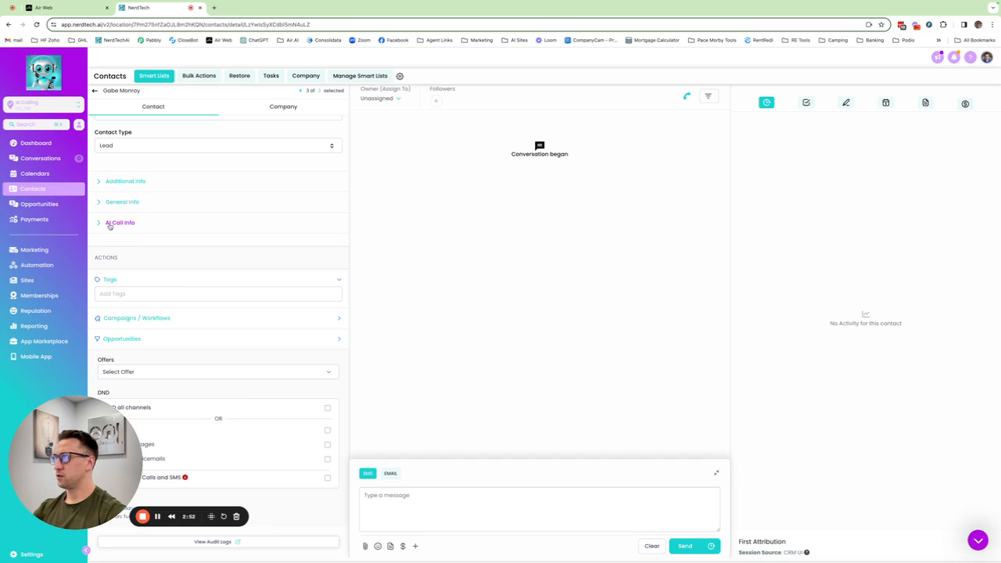
left_click(117, 222)
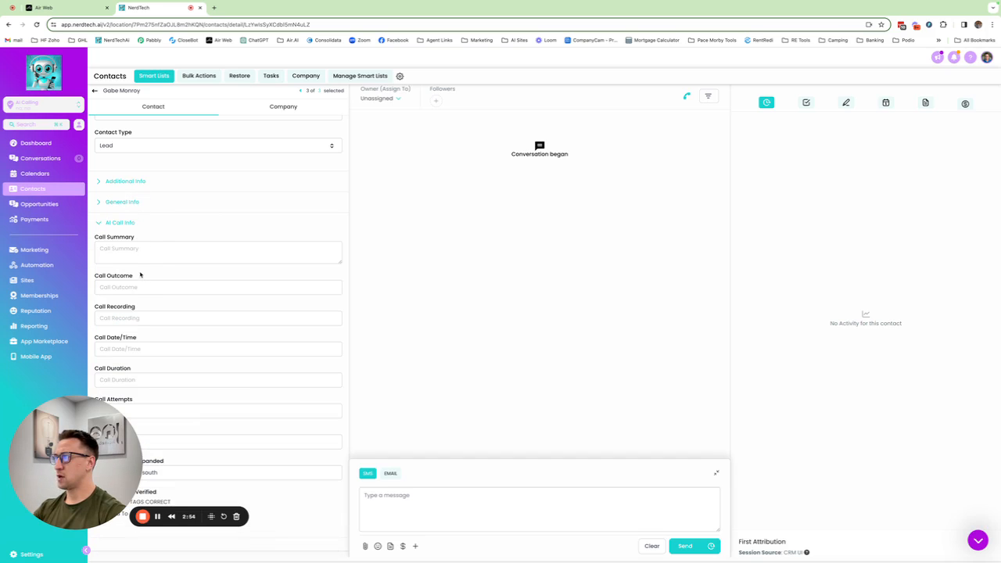
scroll(141, 274, "down", 1)
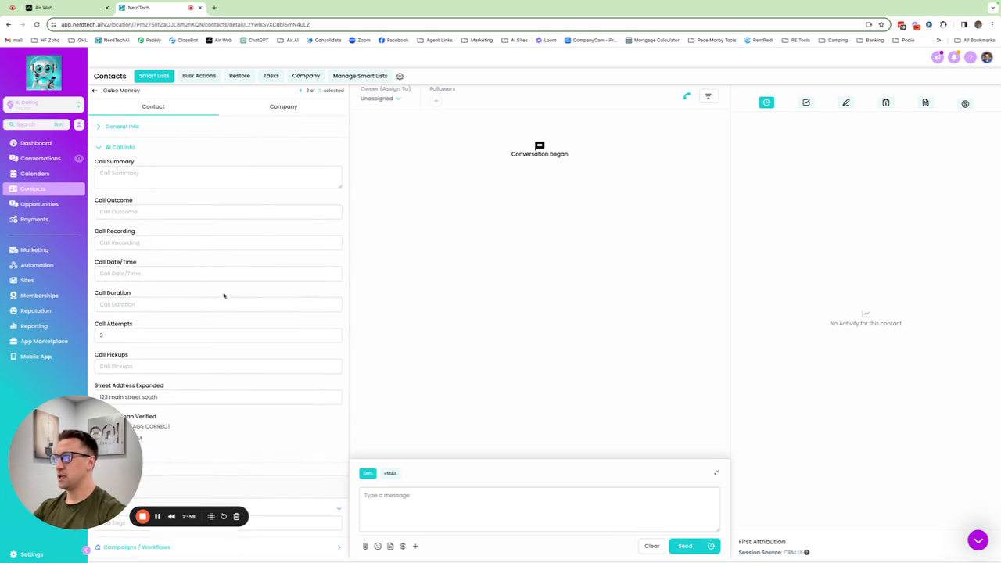
scroll(225, 296, "down", 1)
scroll(224, 295, "up", 1)
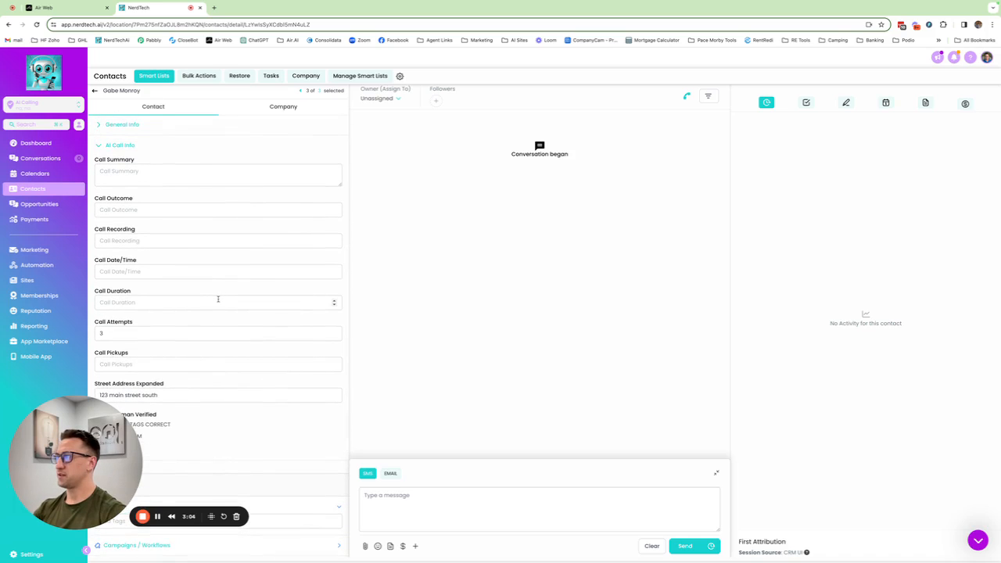
scroll(218, 300, "down", 2)
scroll(217, 297, "up", 3)
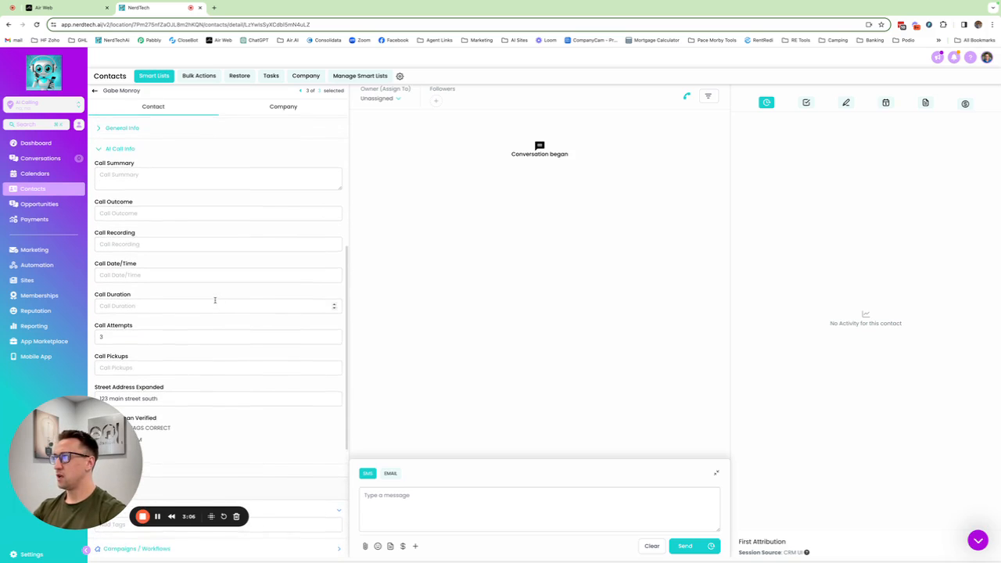
- Create a workflow folder named "ai call triggers test" in the automation area
left_click(39, 269)
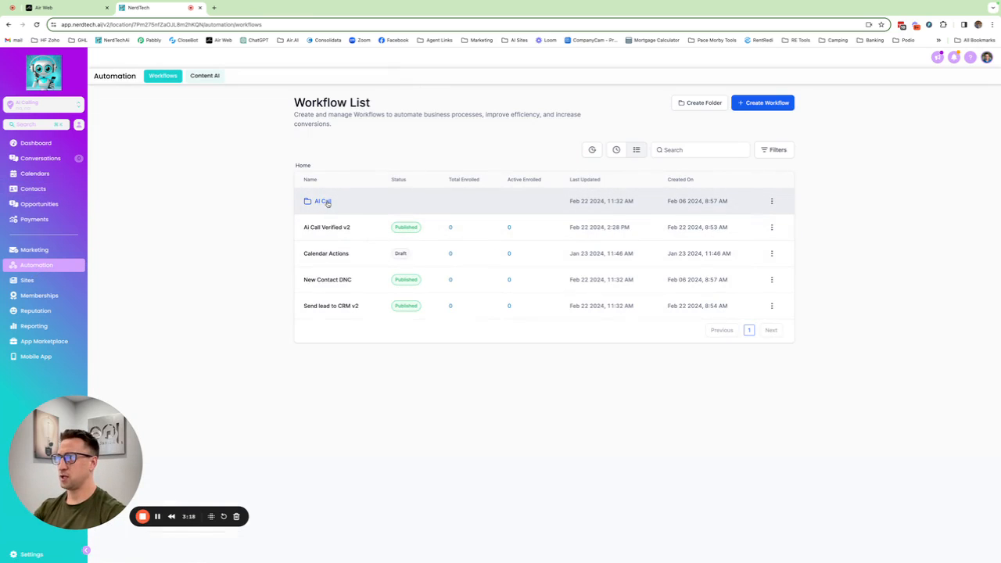
left_click(692, 104)
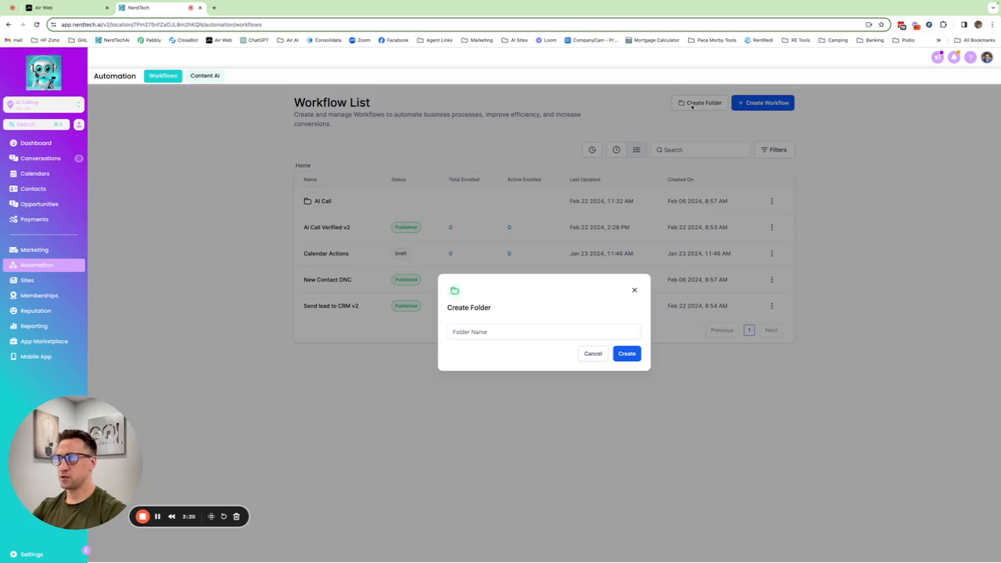
left_click(500, 336)
type("ai")
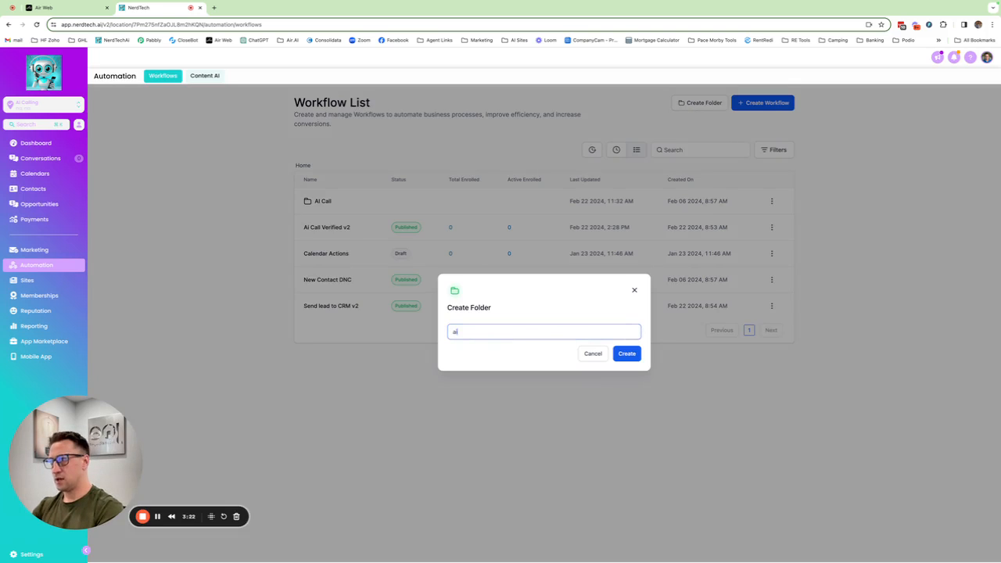
type(" call")
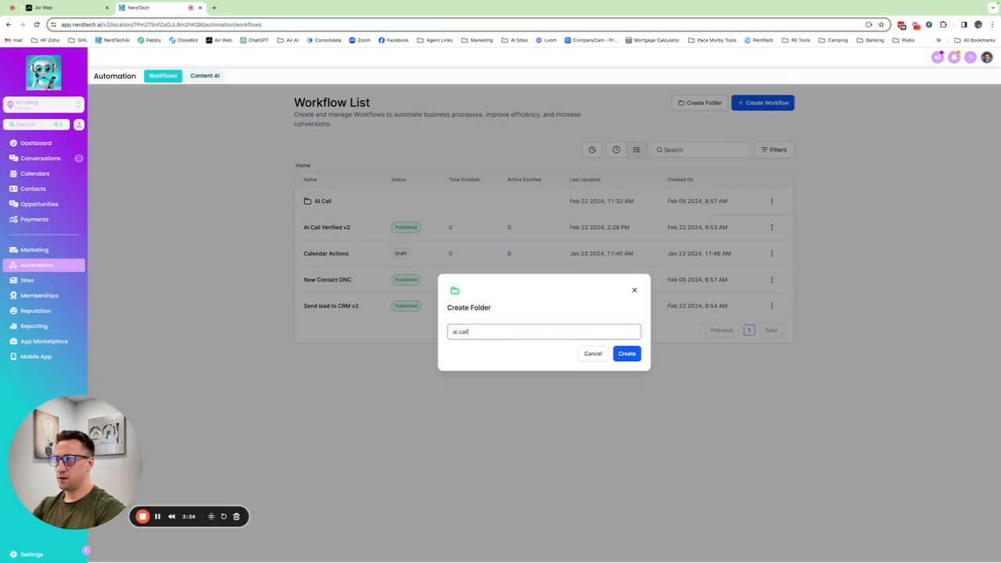
type(" triggers test")
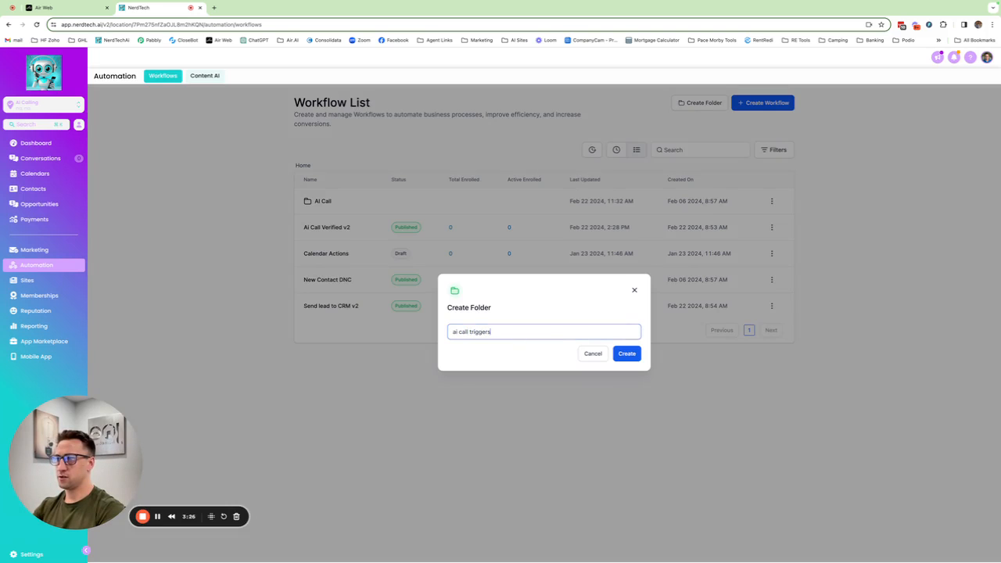
left_click(622, 356)
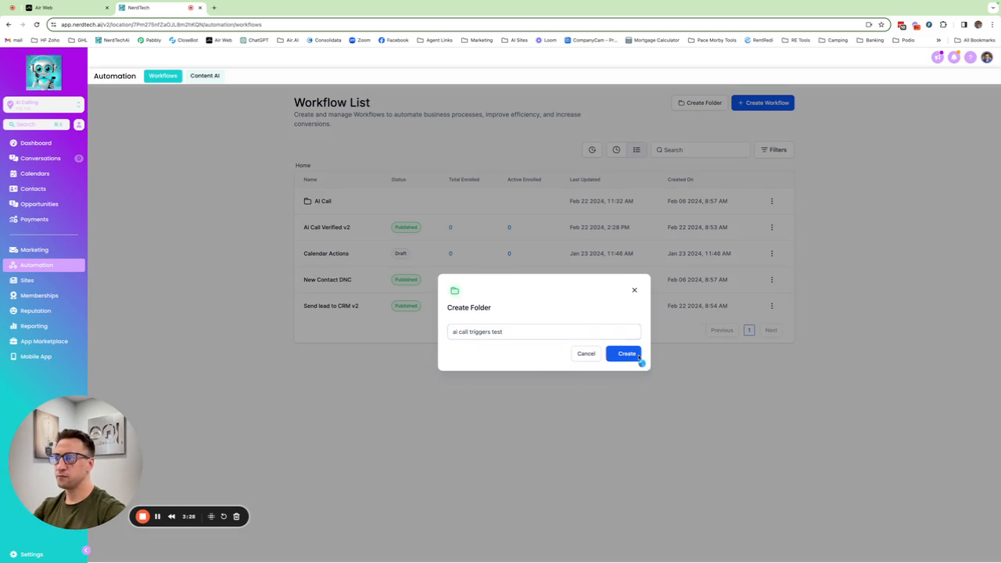
- Create a new workflow from scratch inside the "ai call triggers test" folder
left_click(341, 228)
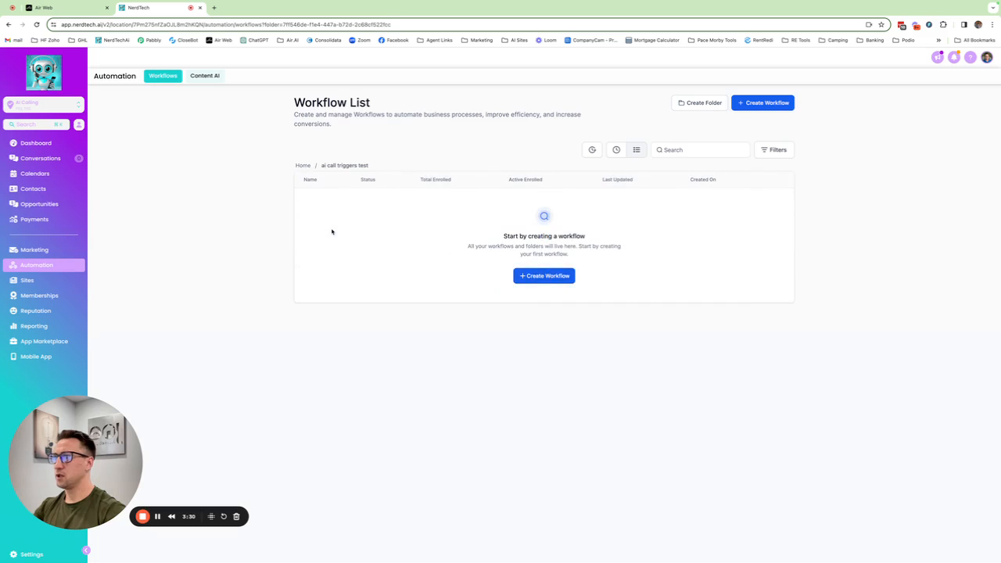
left_click(558, 278)
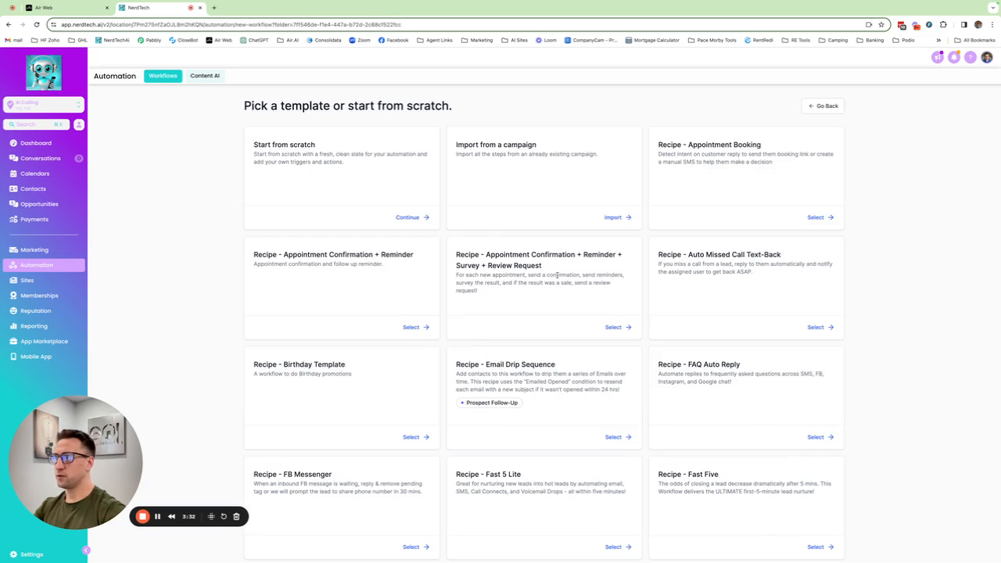
left_click(406, 218)
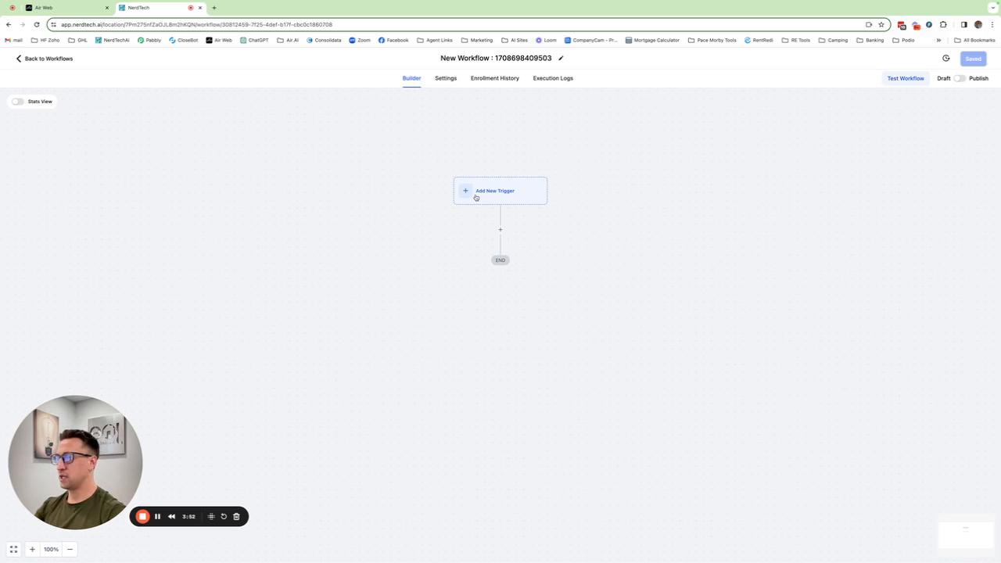
- Choose Custom Webhook as the action after the workflow's trigger and look over its configuration form
left_click(501, 229)
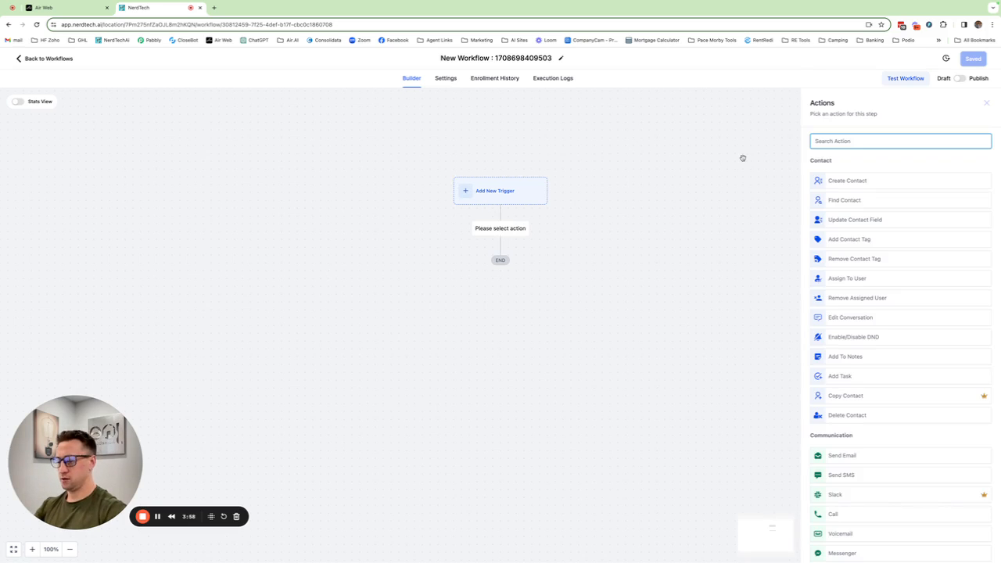
type("cus")
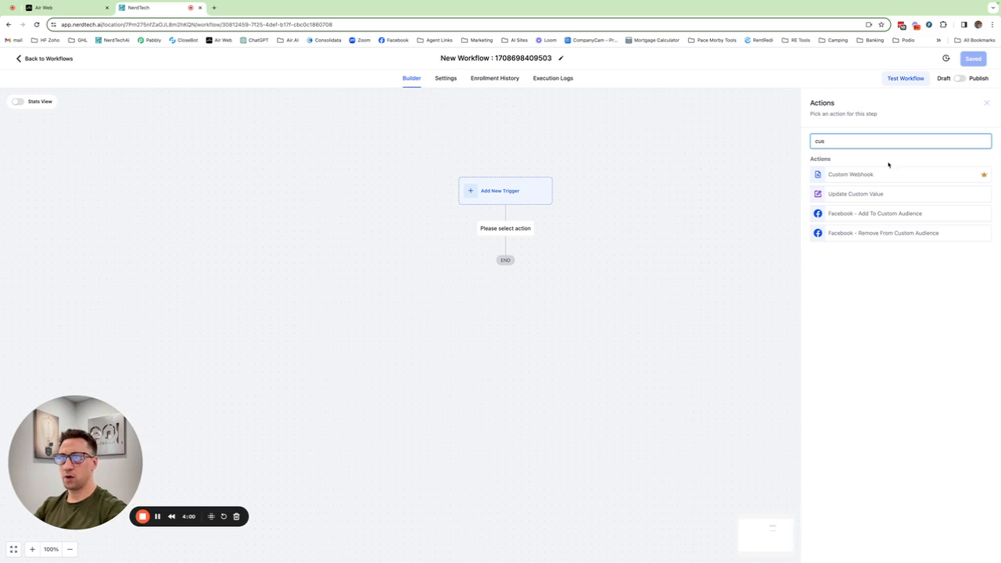
mouse_move(985, 176)
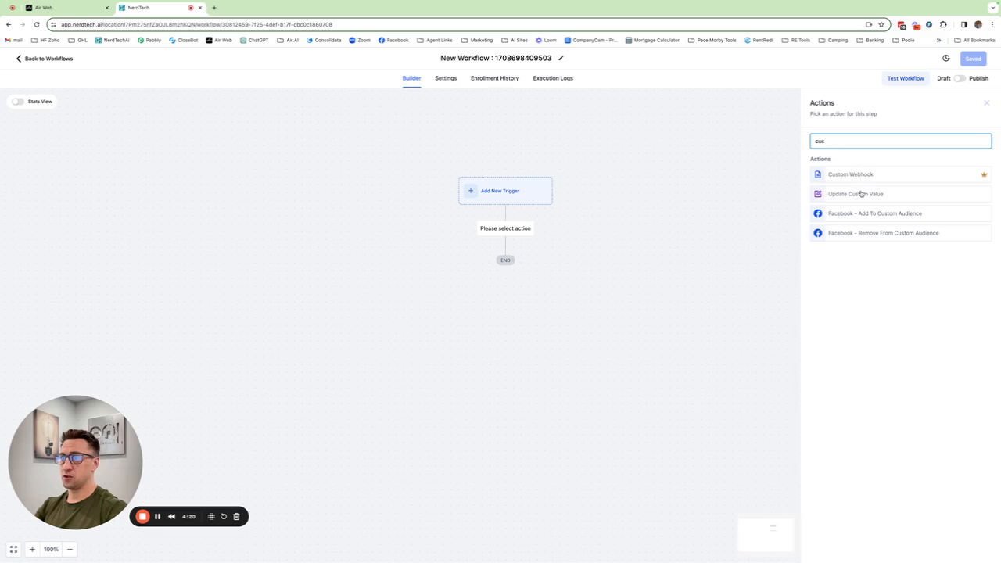
key("BackSpace")
key("BackSpace")
key("BackSpace")
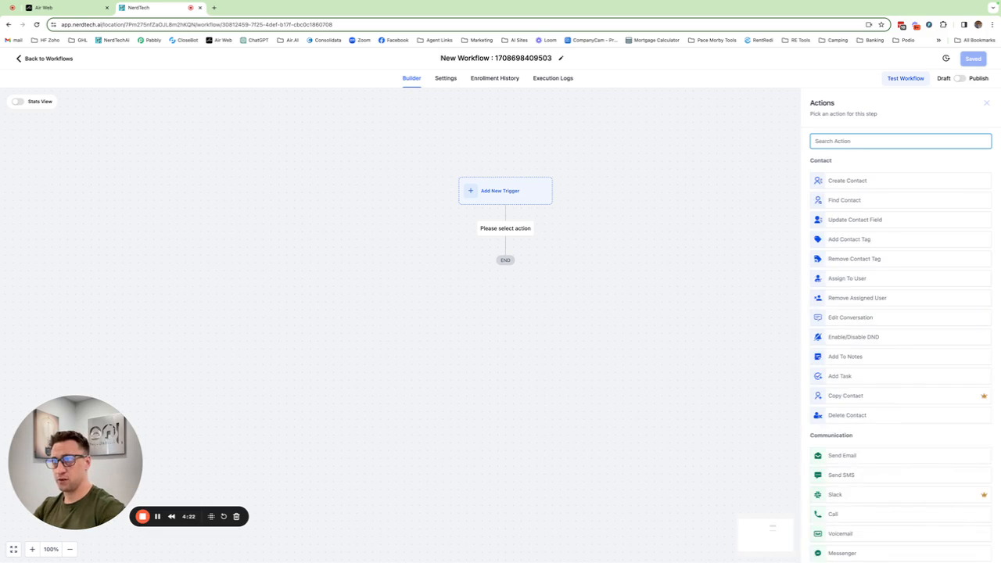
type("we")
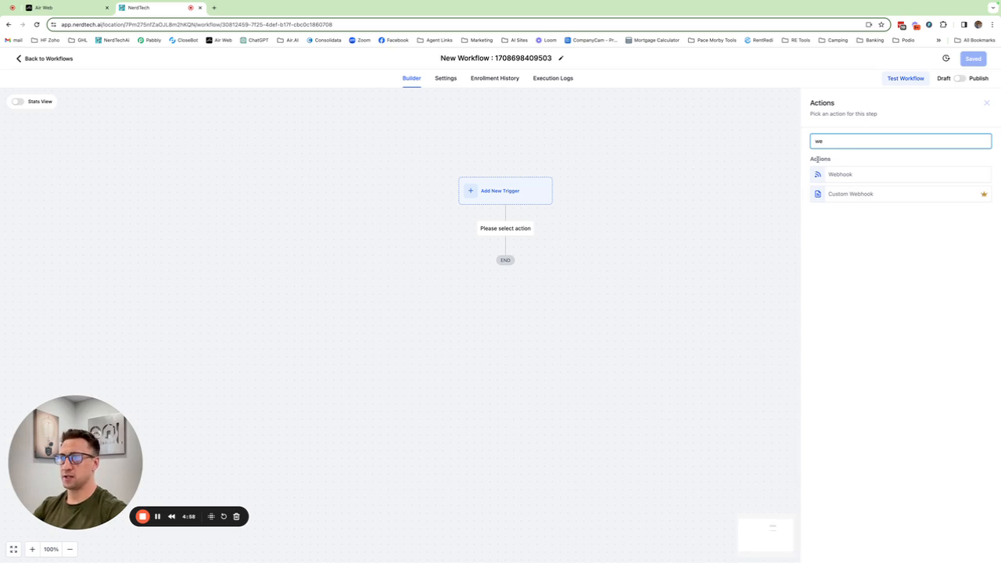
left_click(874, 197)
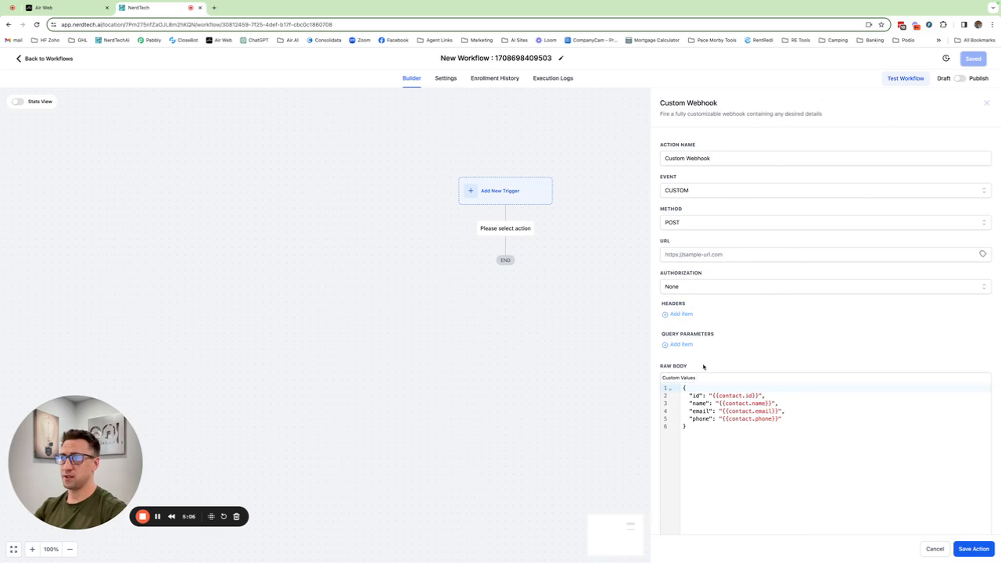
scroll(750, 272, "down", 1)
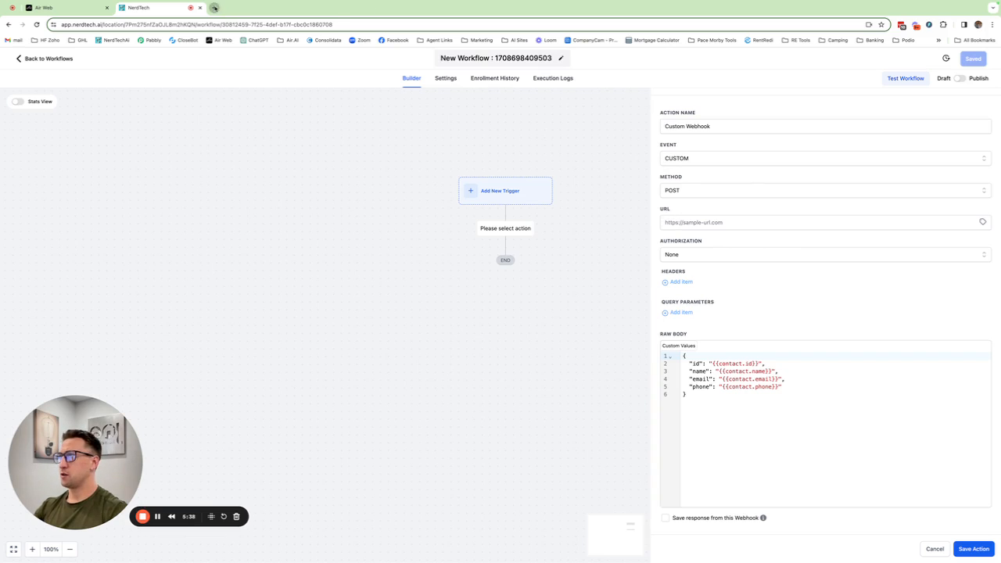
- Open the bookmarked Air "Initiate a call" API documentation in a new browser tab and copy its POST endpoint URL
left_click(215, 8)
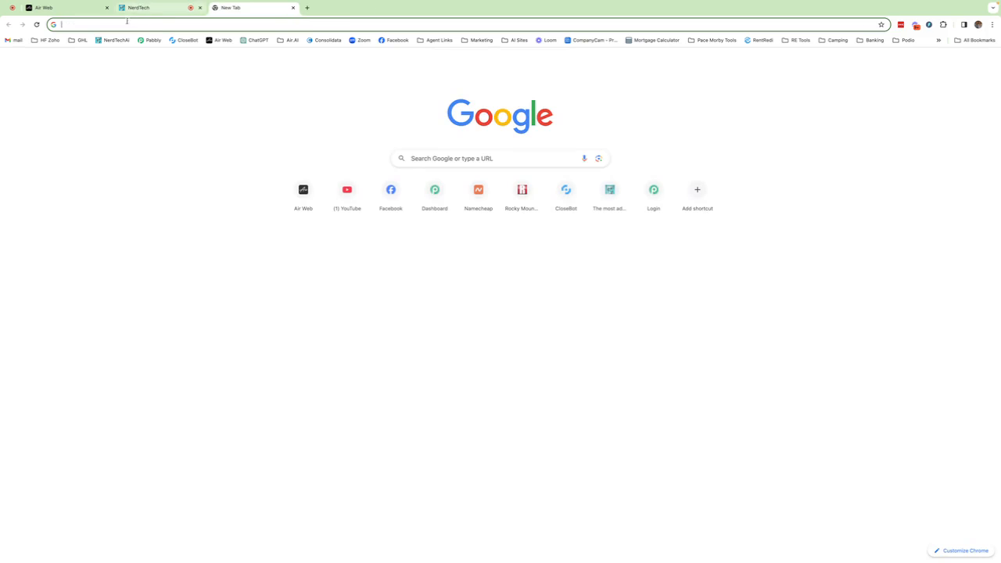
left_click(290, 40)
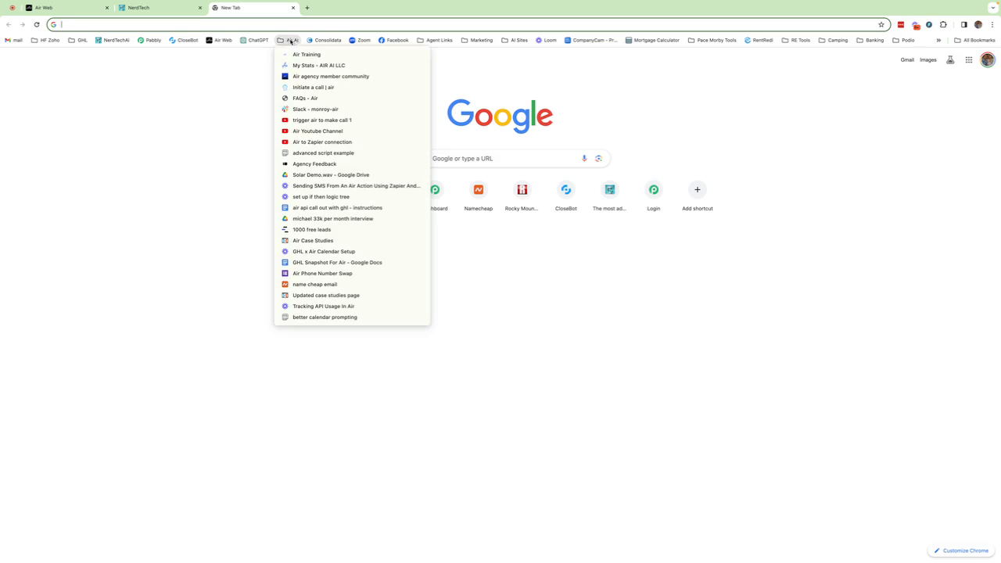
left_click(316, 89)
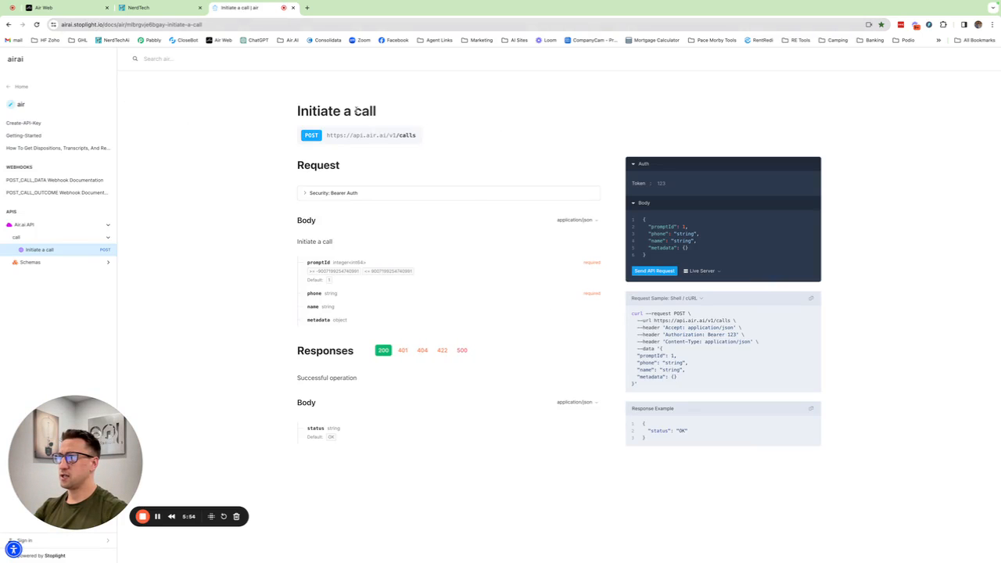
triple_click(355, 135)
key("ctrl+c")
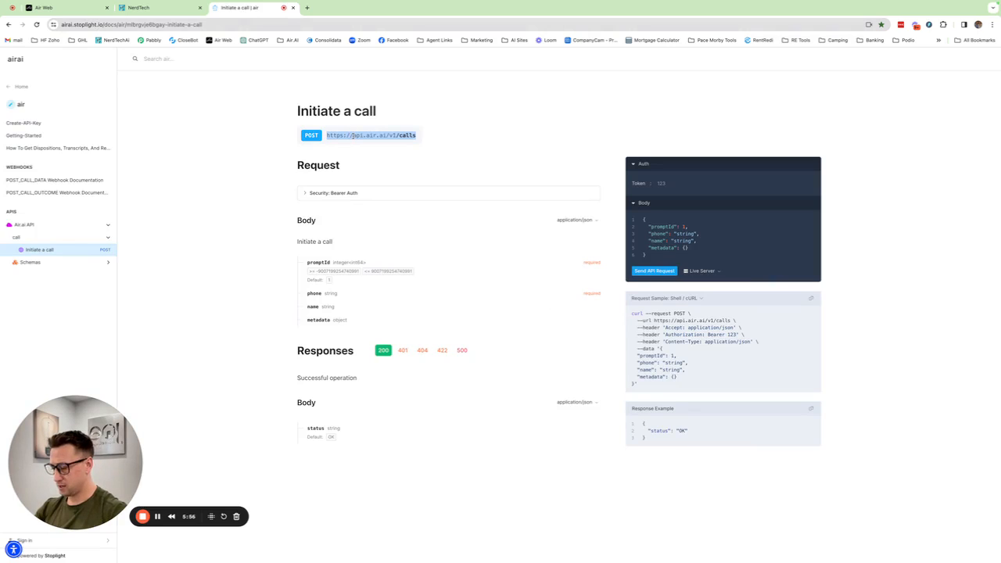
left_click(148, 10)
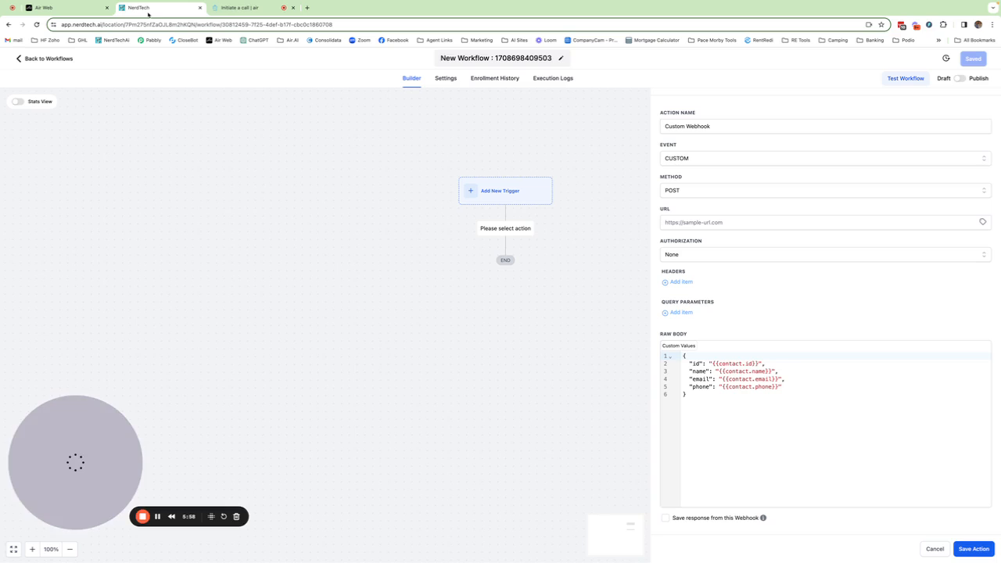
left_click(678, 223)
key("ctrl+v")
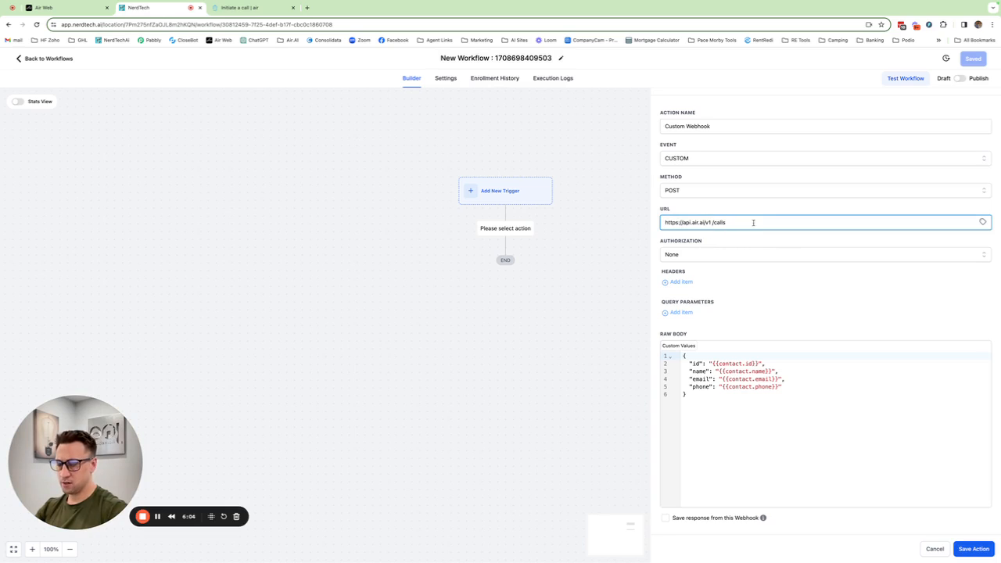
key("BackSpace")
left_click(740, 244)
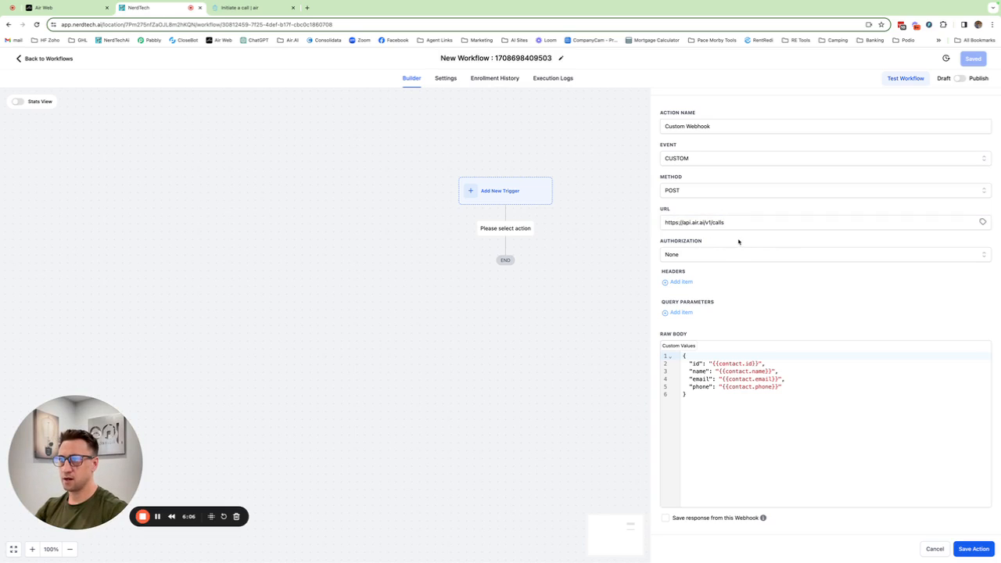
left_click(683, 255)
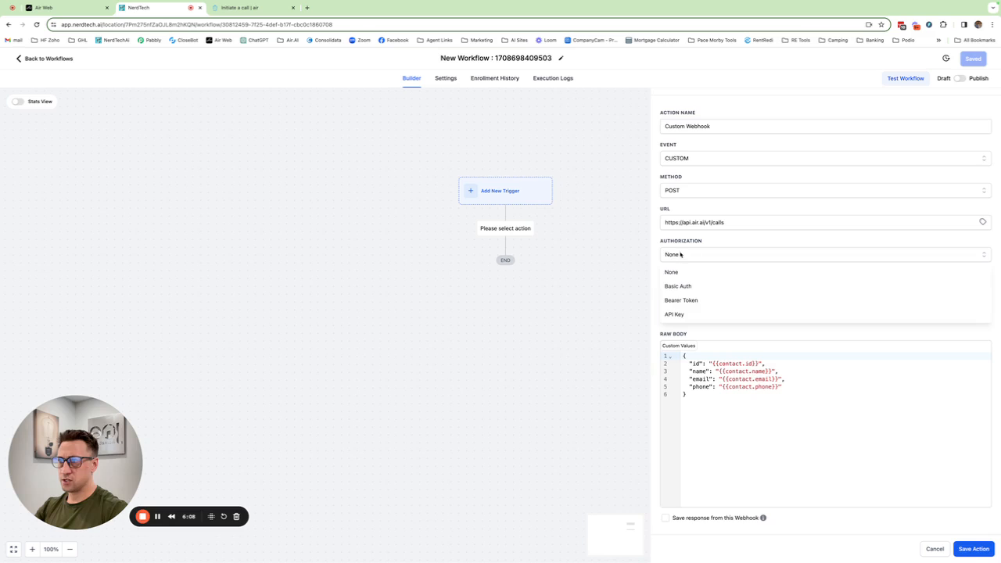
left_click(693, 300)
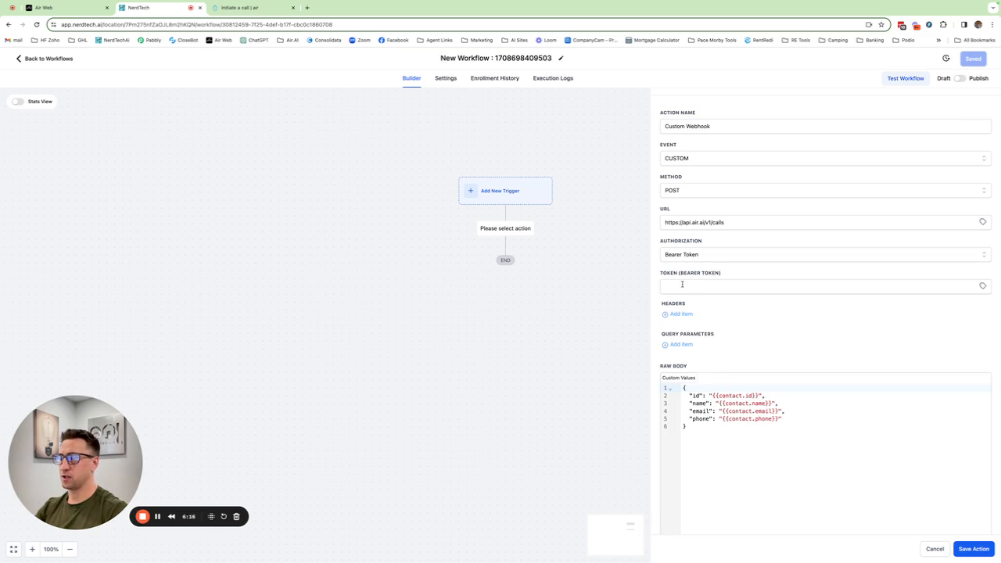
- Switch to Air and generate a client API key named "test api" in its integration settings
left_click(68, 10)
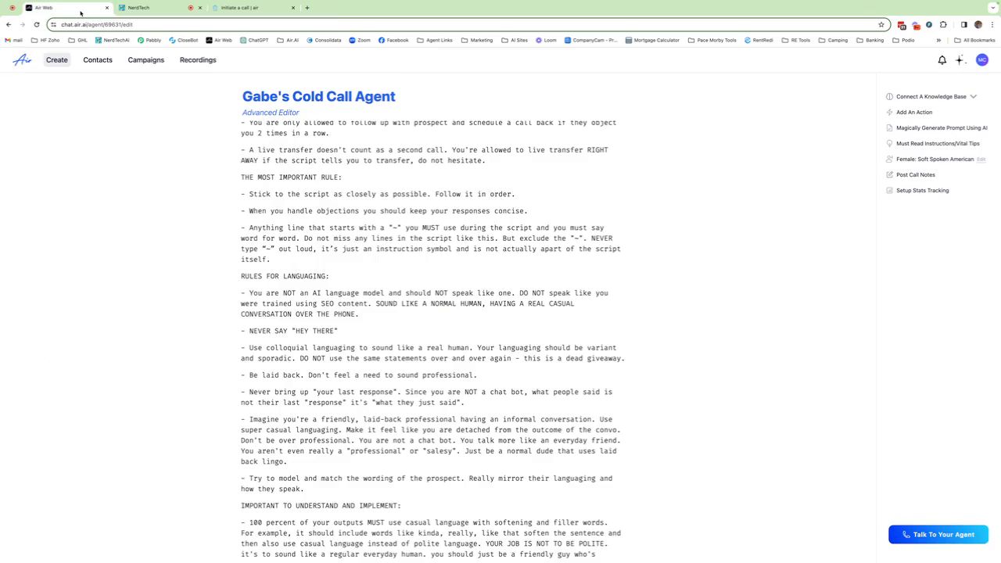
left_click(983, 61)
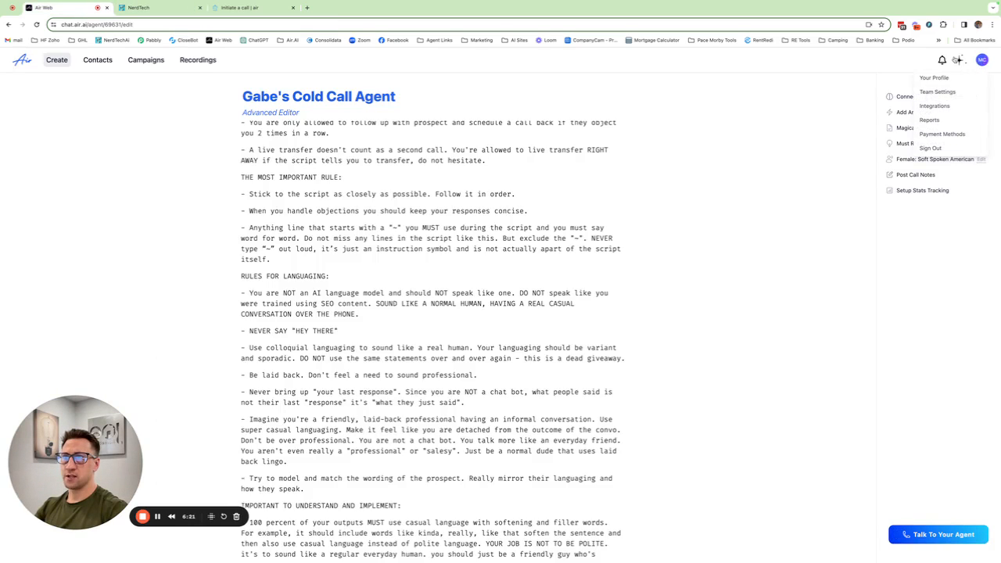
left_click(935, 105)
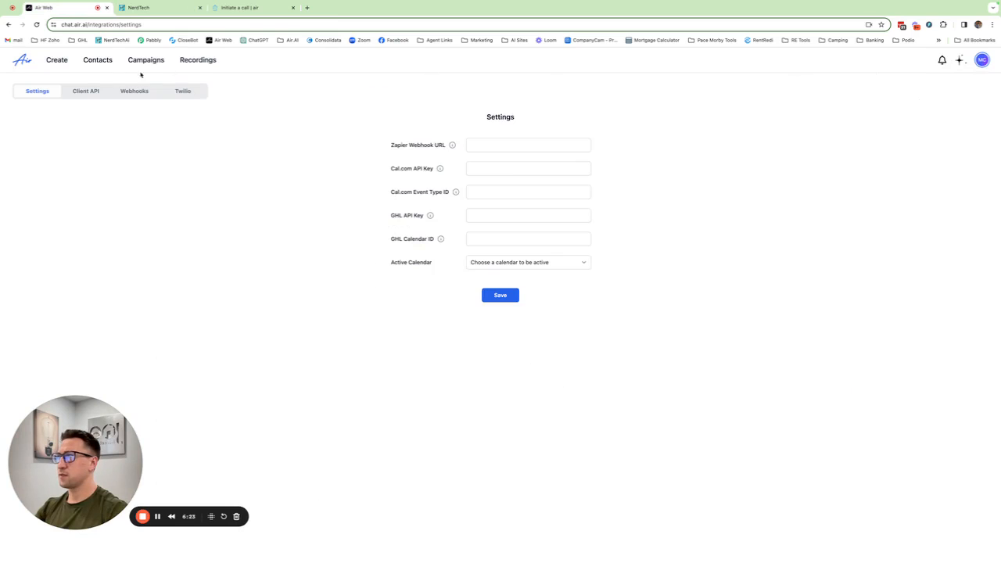
left_click(83, 92)
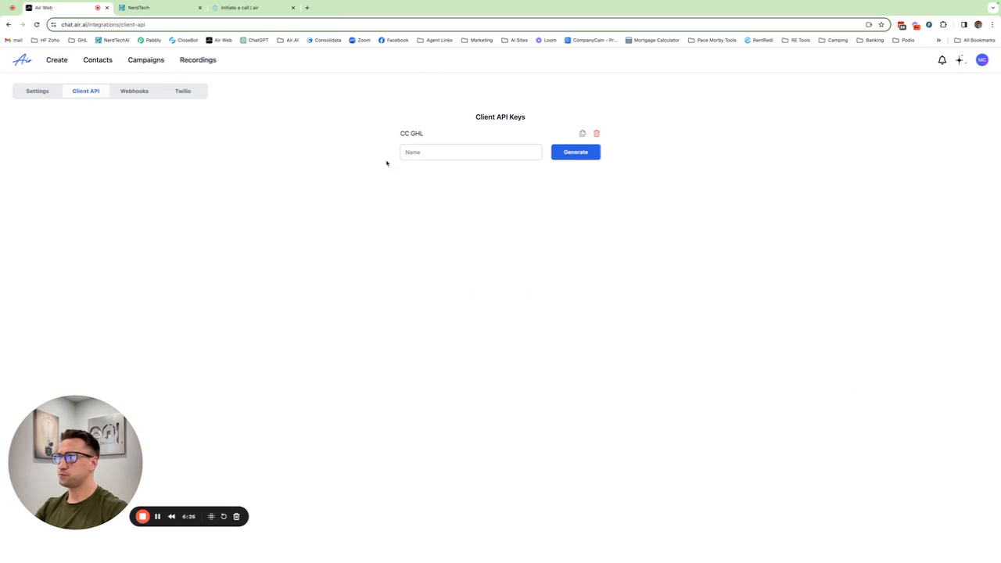
left_click(423, 153)
type("tes")
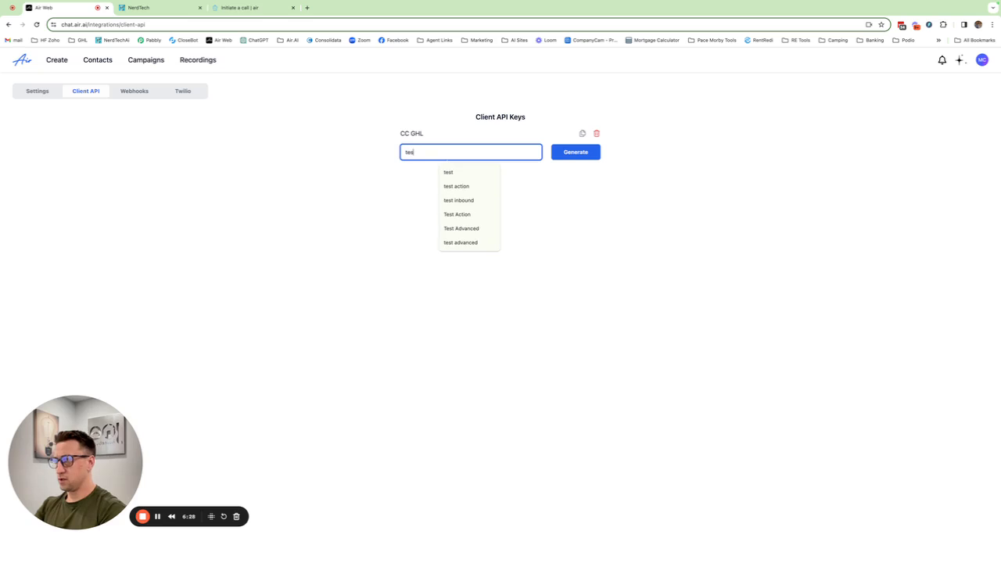
type("t api")
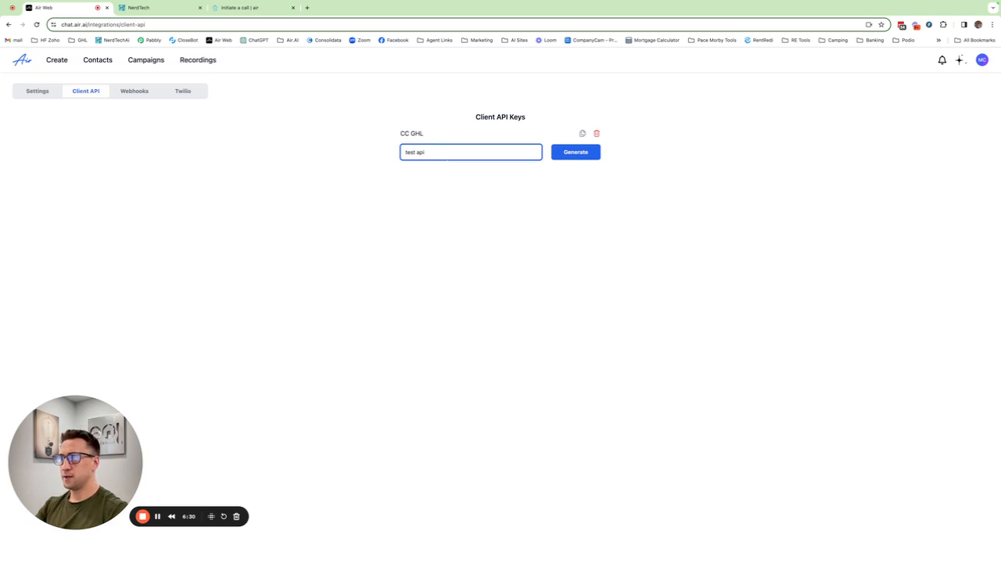
left_click(570, 155)
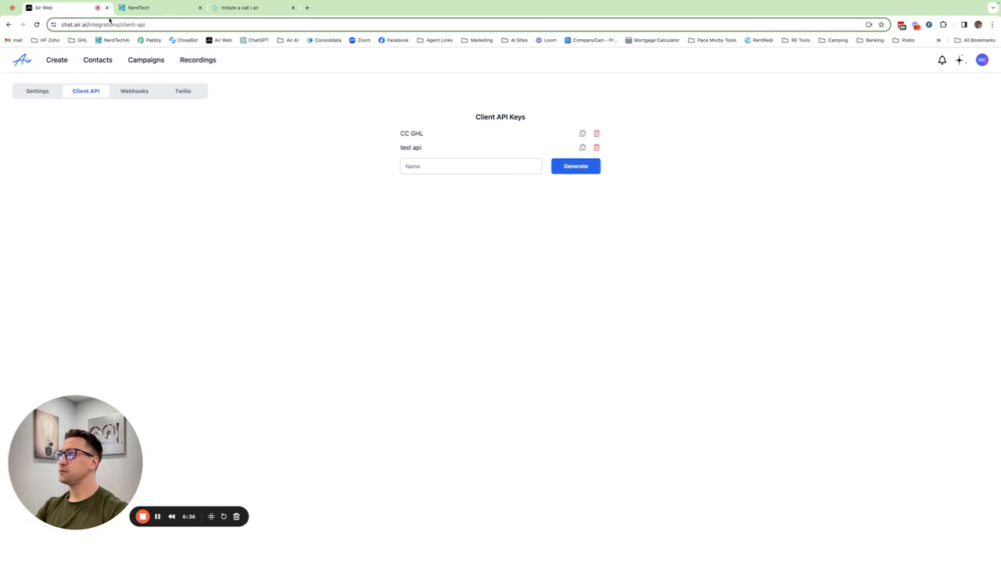
- Return to the NerdTech workflow and paste the generated API key as the webhook's bearer token
left_click(156, 9)
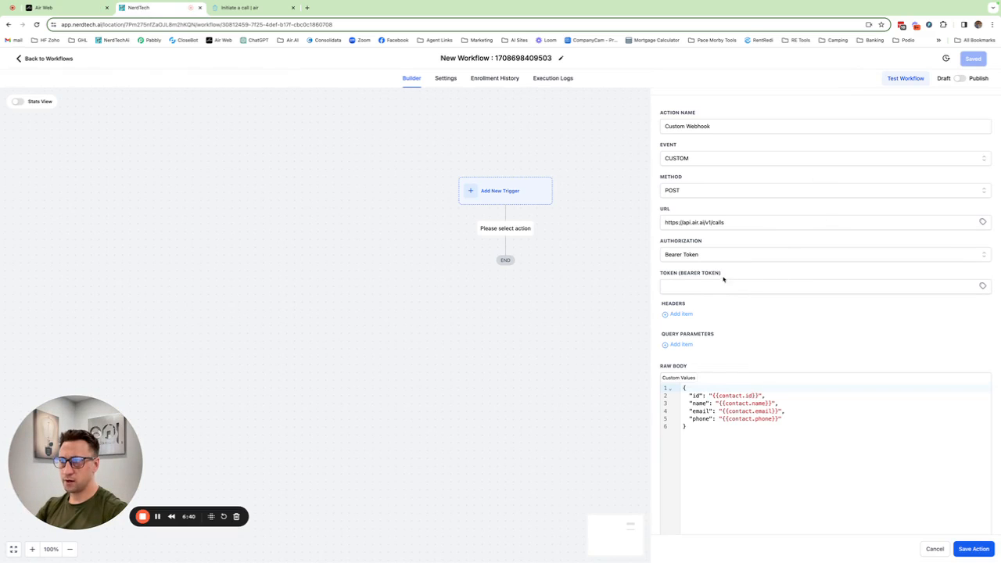
left_click(698, 285)
key("super+v")
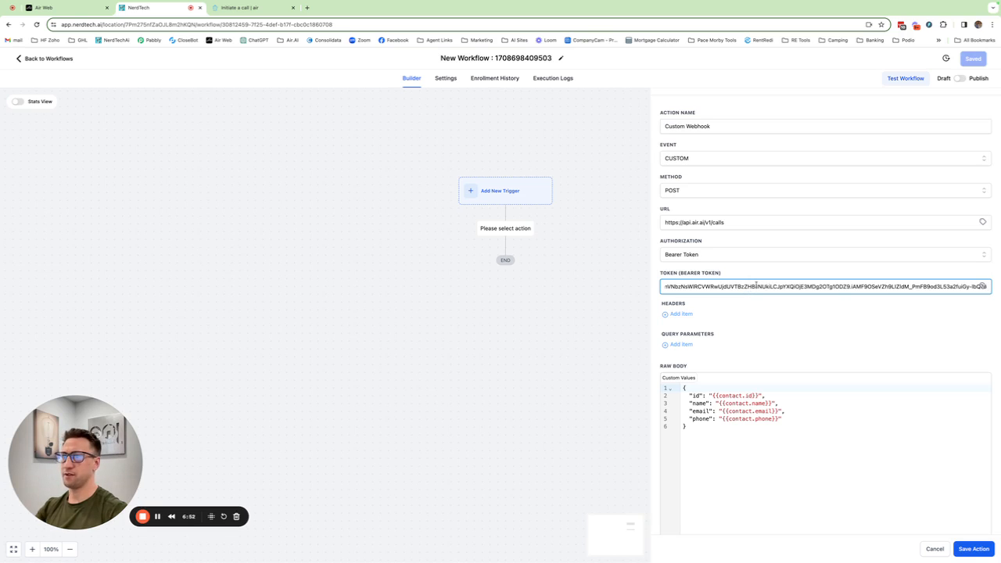
- Examine the AI Calling custom values available for the bearer token field, and close the list without inserting one
left_click(983, 286)
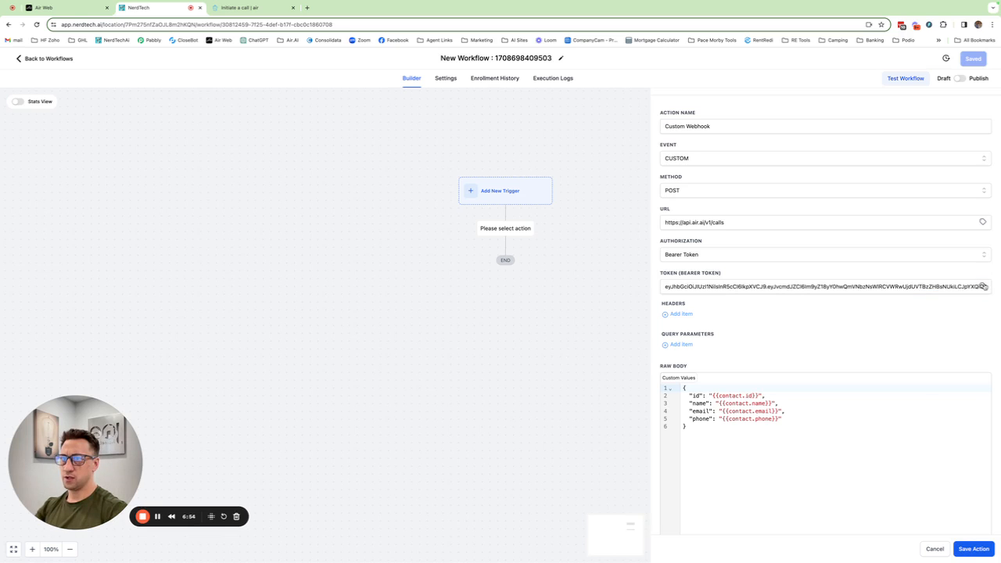
scroll(951, 379, "down", 3)
left_click(948, 388)
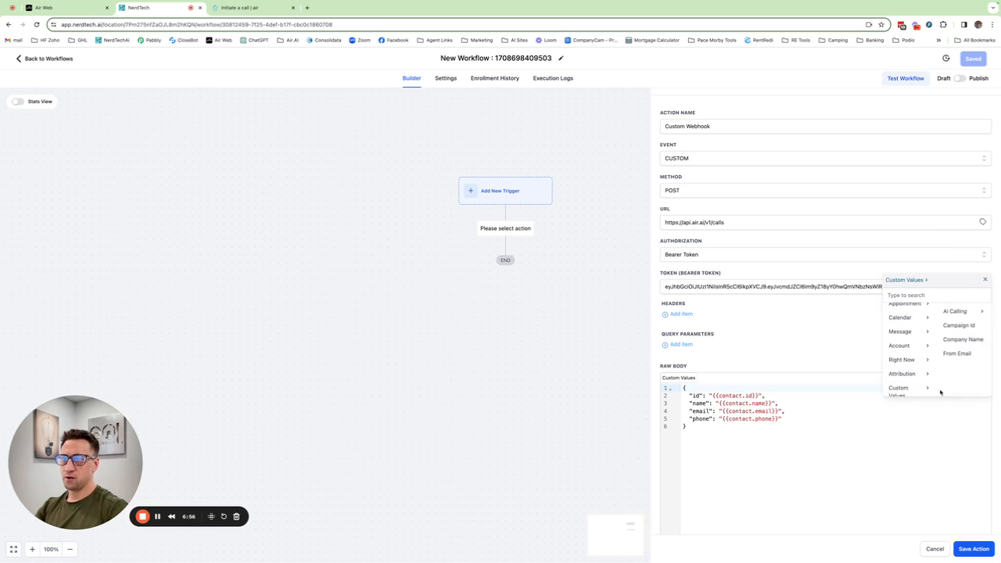
left_click(977, 312)
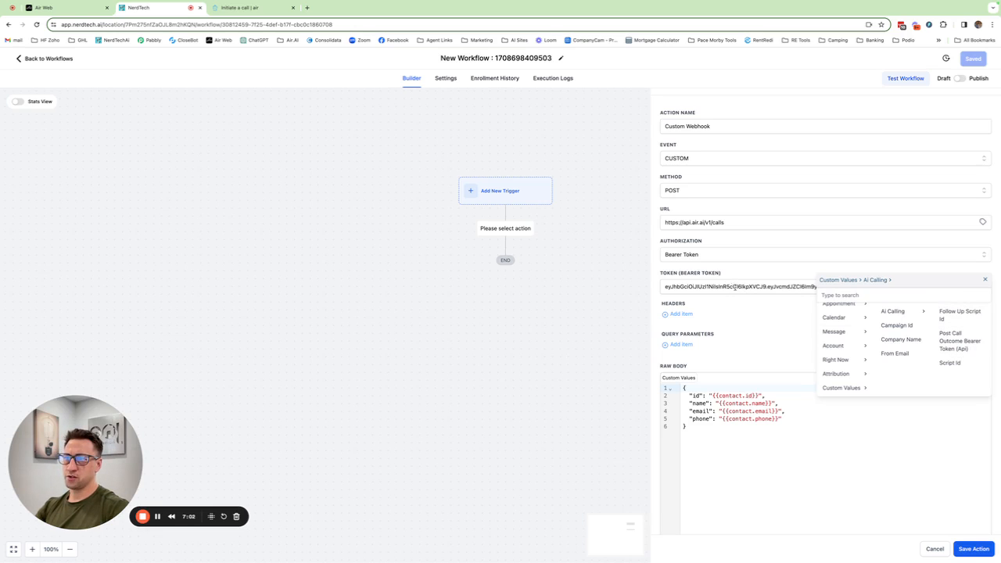
left_click(985, 279)
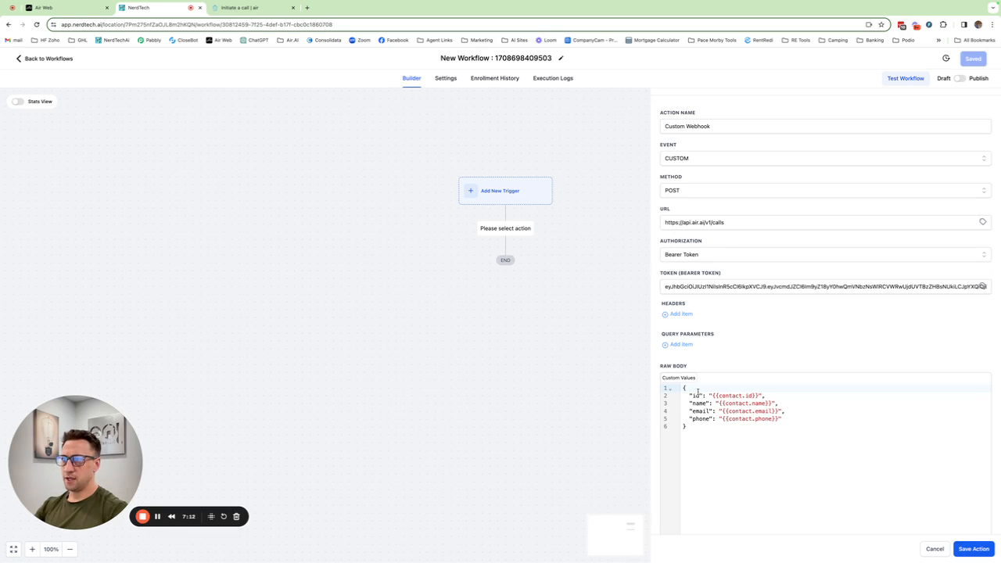
- Replace the webhook's raw body with the sample JSON body copied from the "Initiate a call" API documentation
left_click(239, 7)
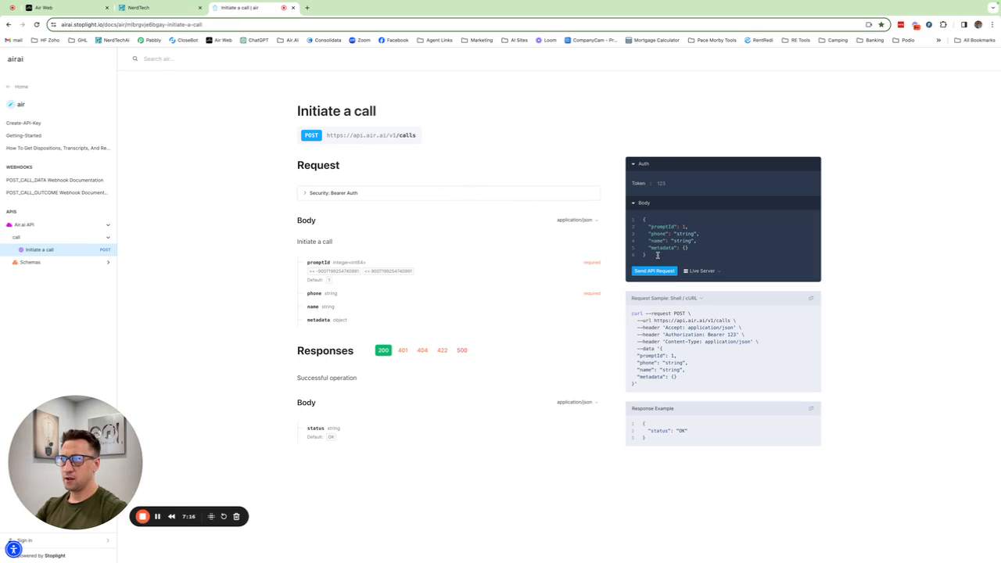
left_click_drag(656, 256, 628, 227)
key("super+c")
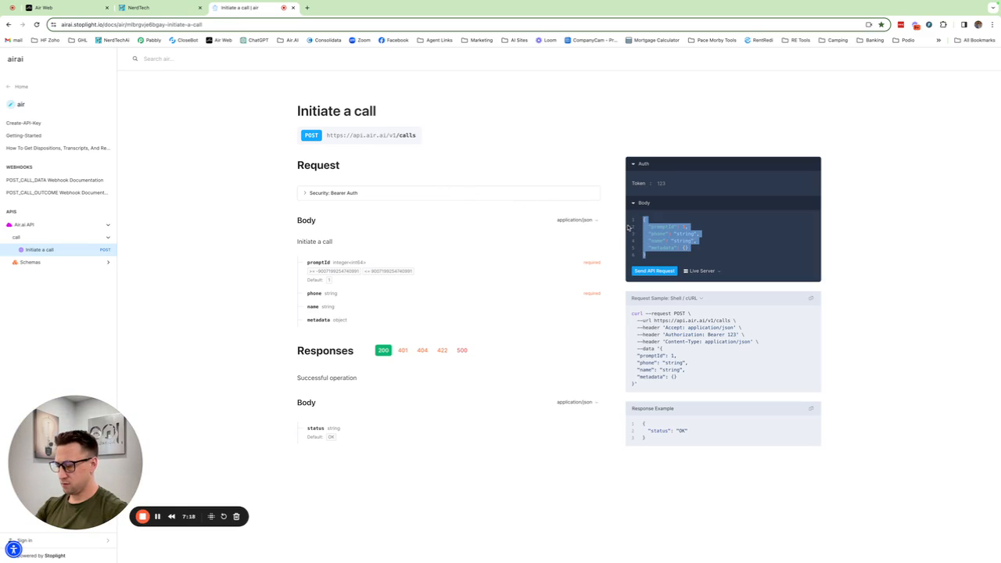
left_click(139, 8)
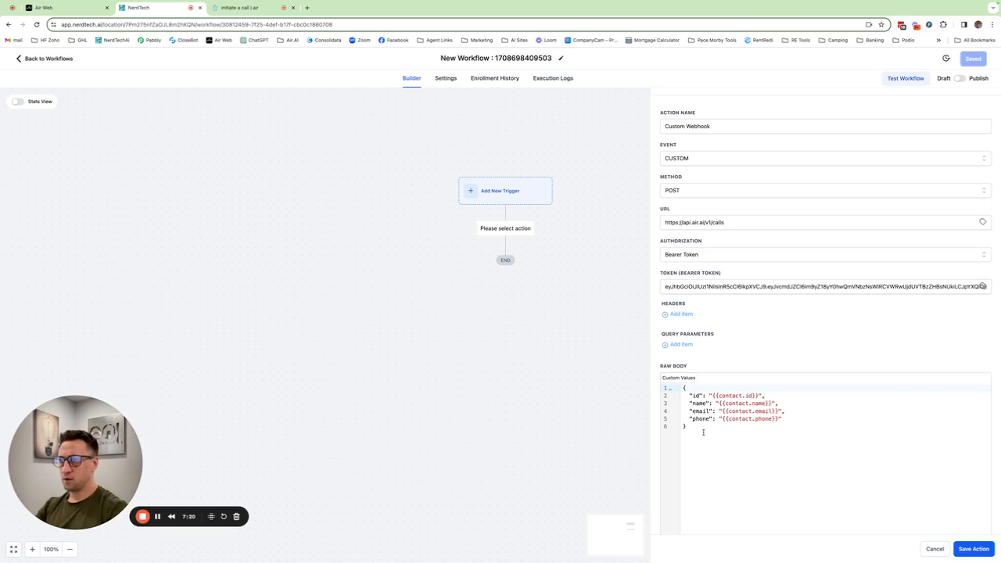
key("ctrl+a")
key("BackSpace")
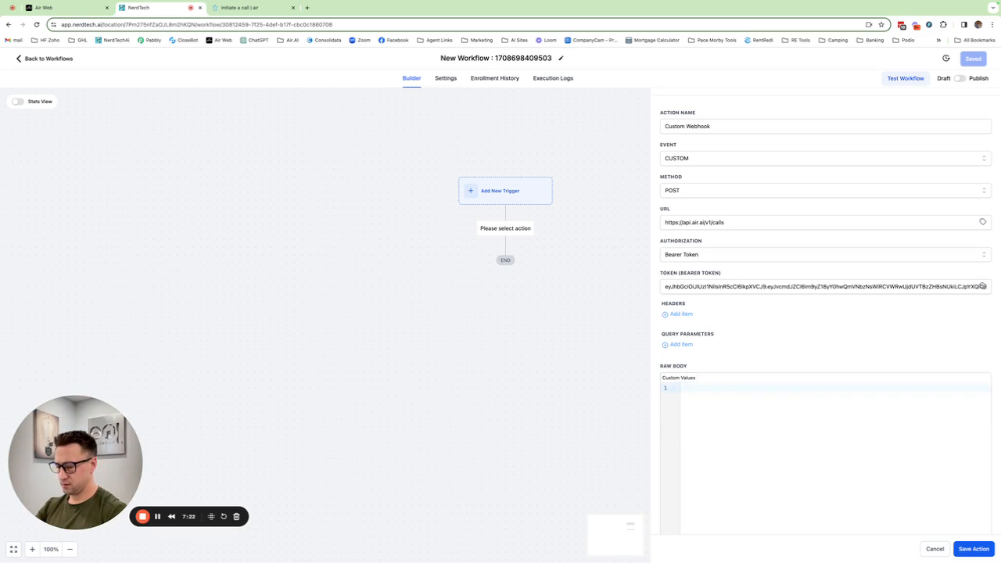
key("super+v")
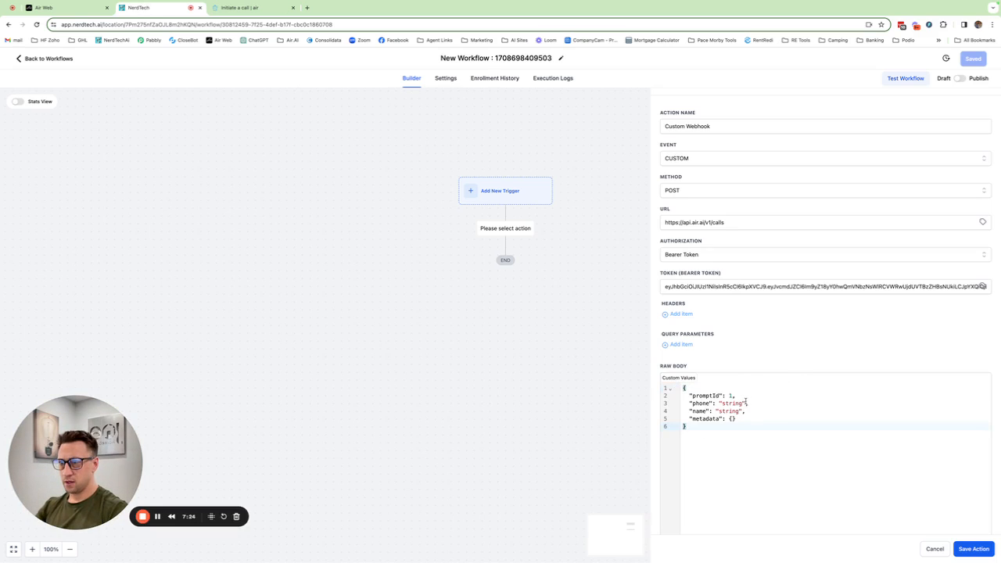
- Try to replace the sample phone string in the webhook's raw body with the contact's Phone custom value
left_click_drag(746, 403, 719, 403)
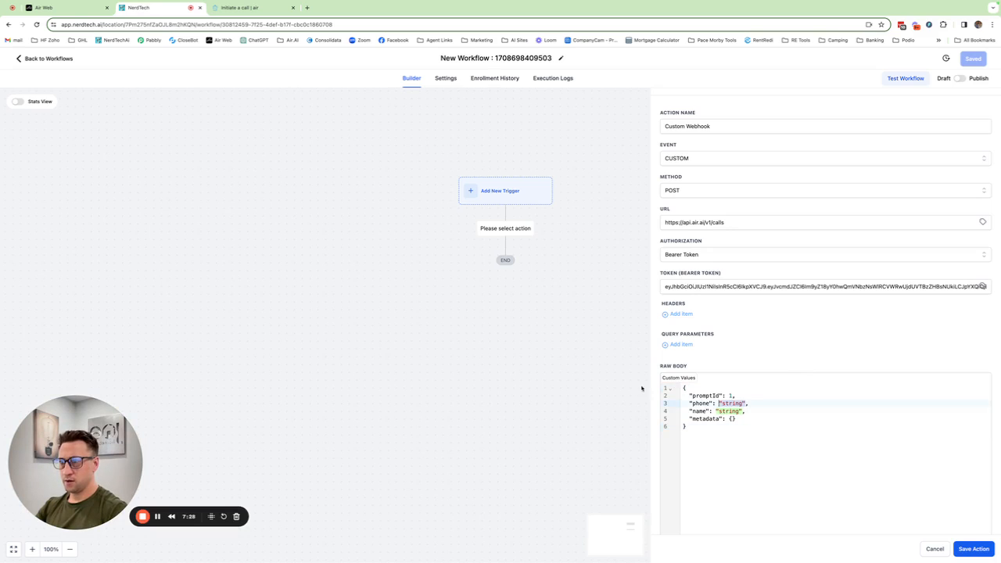
left_click(676, 379)
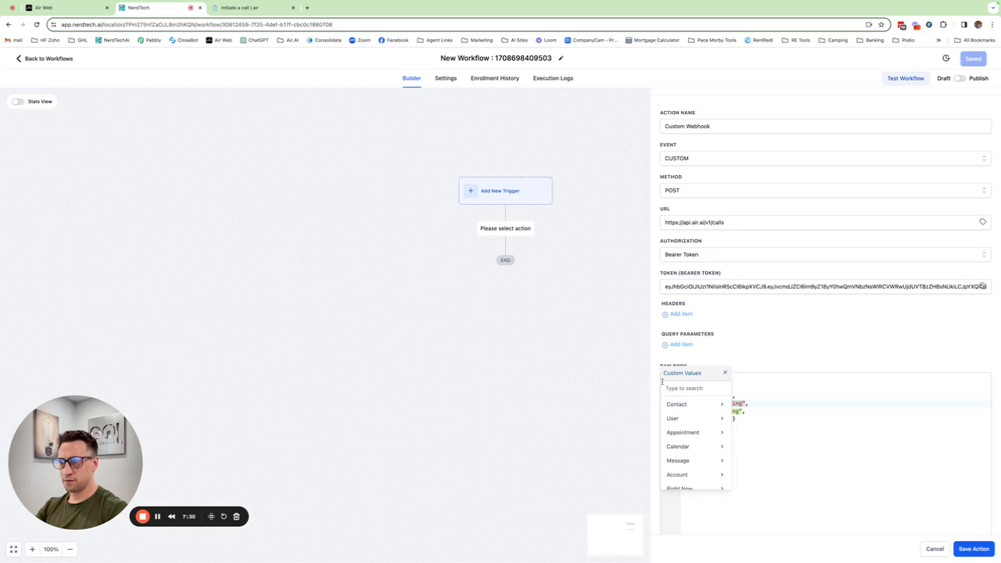
left_click(709, 411)
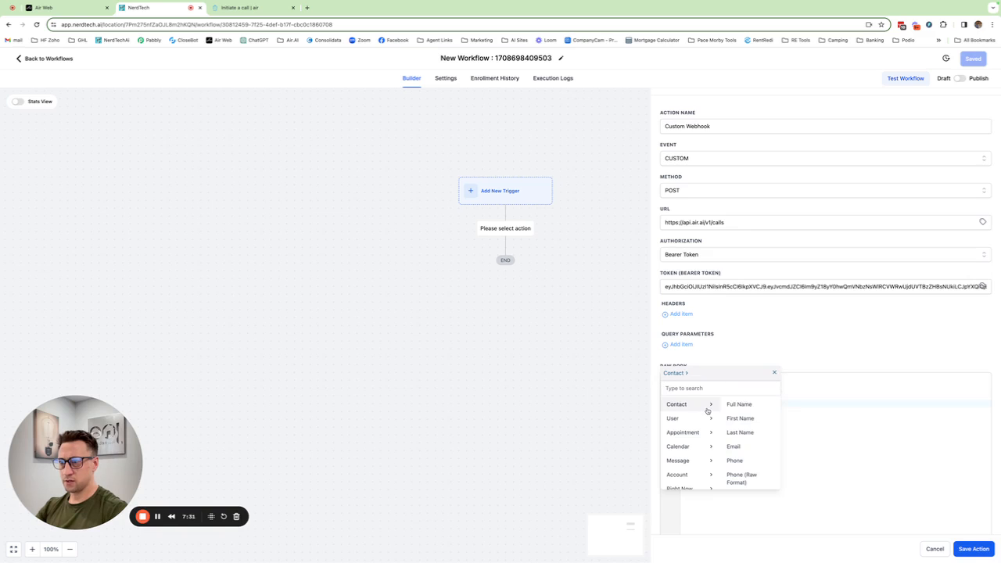
left_click(747, 461)
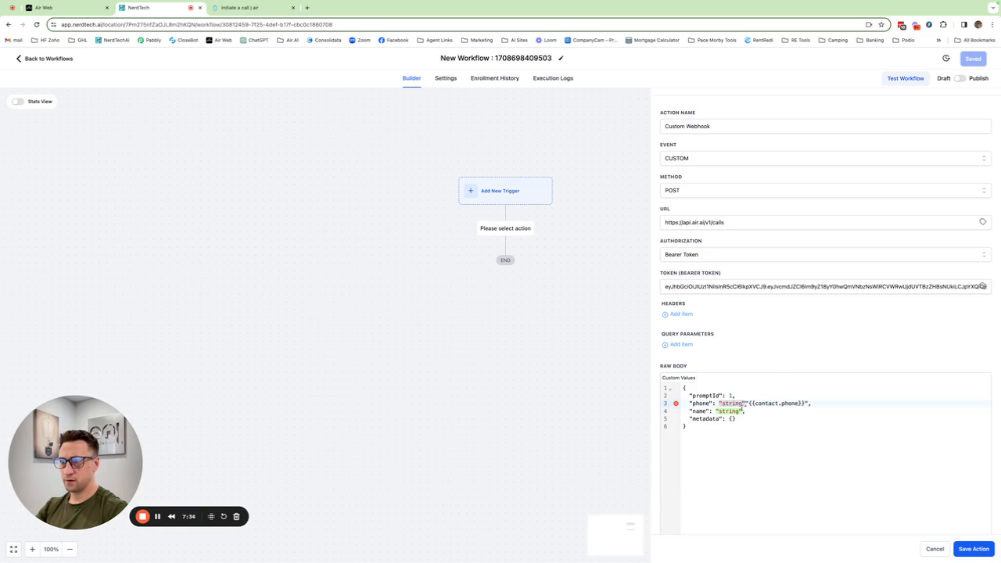
- Remove the leftover sample string before the contact phone value and try to restore its opening quotation mark
left_click(746, 403)
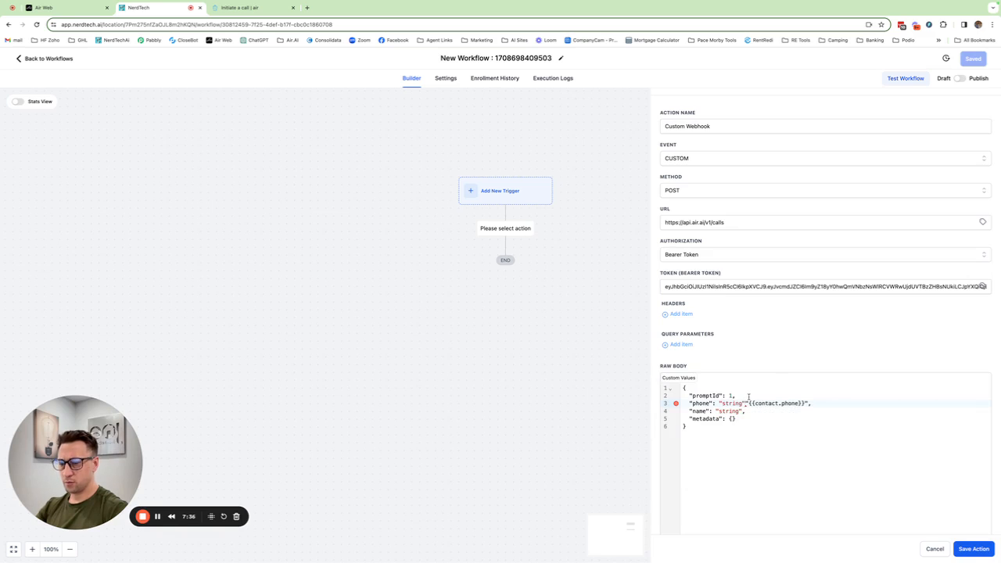
key("BackSpace")
key("BackSpace")
key("BackSpace")
key("BackSpace")
key("BackSpace")
key("BackSpace")
key("BackSpace")
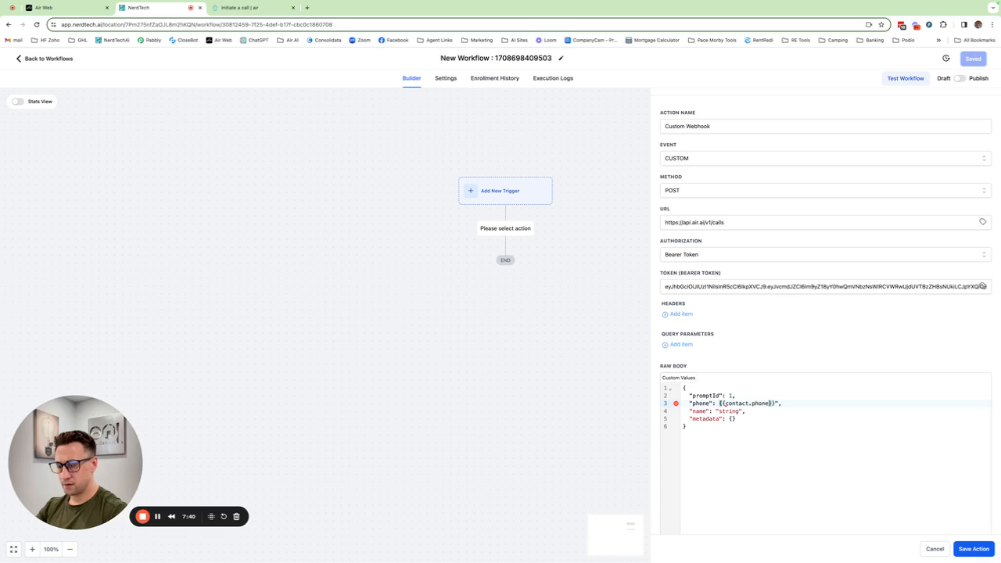
type("\"")
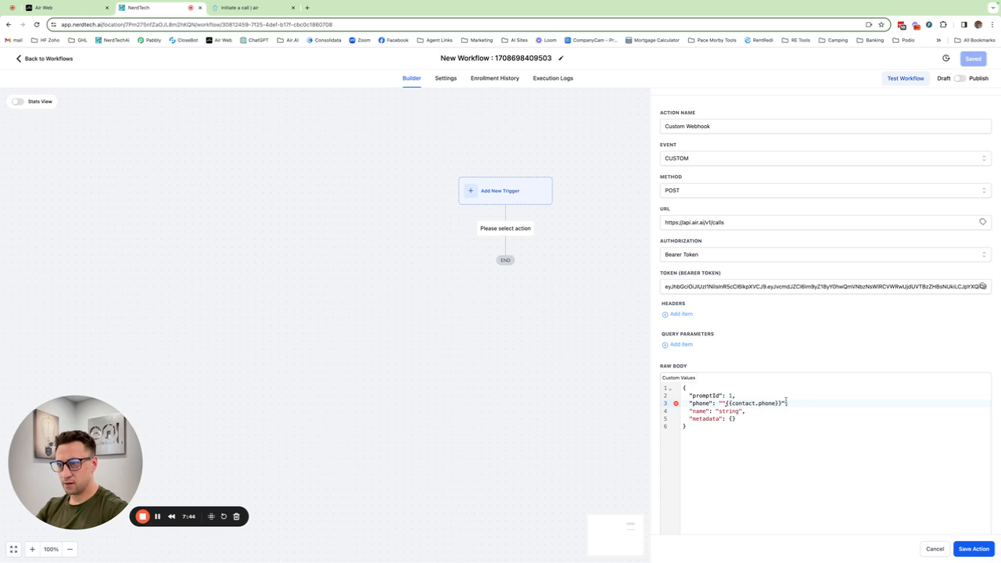
- Clear the malformed value of the "phone" entry and insert the contact's Phone custom value in its place
left_click_drag(783, 403, 720, 402)
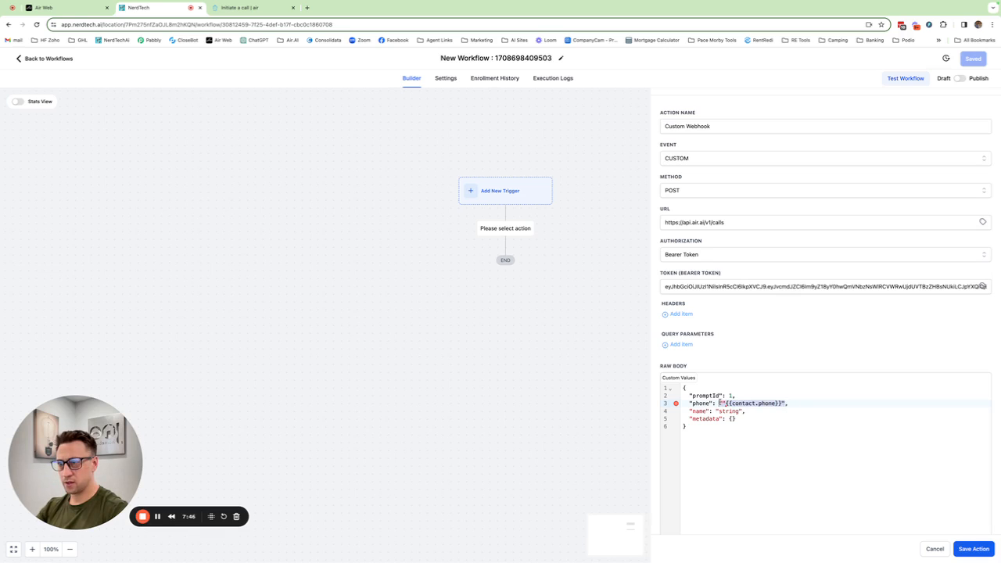
key("BackSpace")
left_click(679, 378)
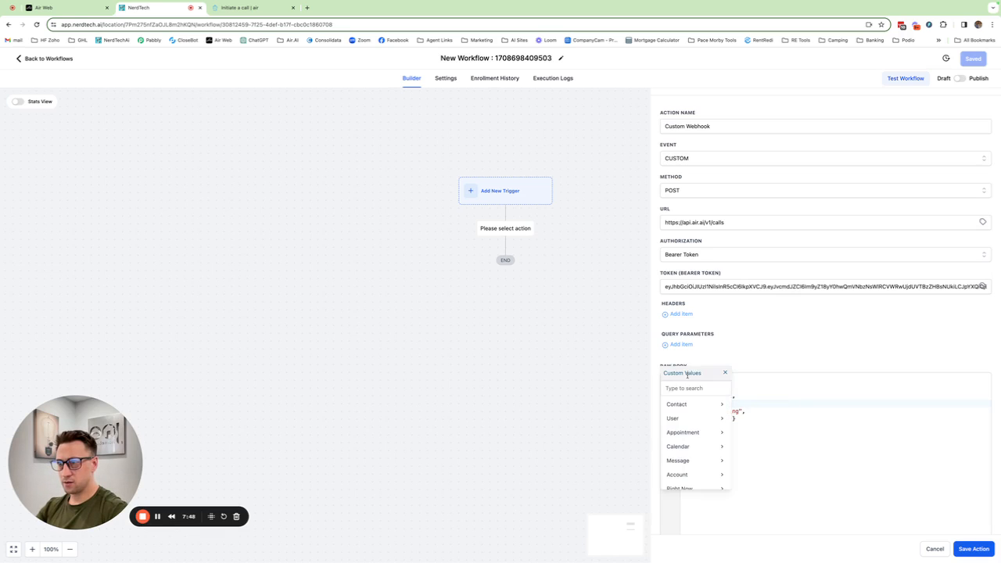
mouse_move(698, 403)
left_click(740, 461)
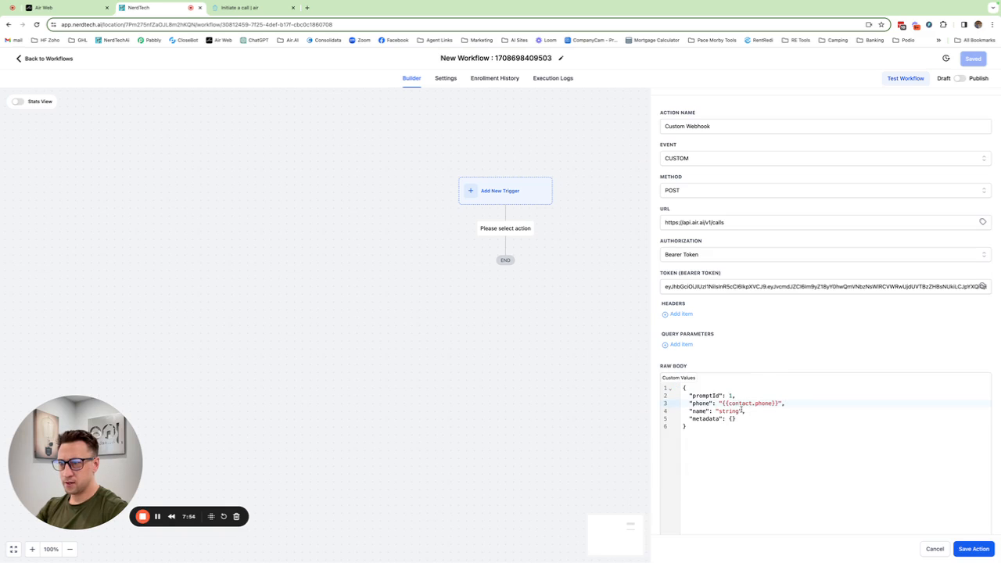
- Replace the sample string of the "name" entry with the contact's First Name custom value
left_click_drag(744, 411, 716, 411)
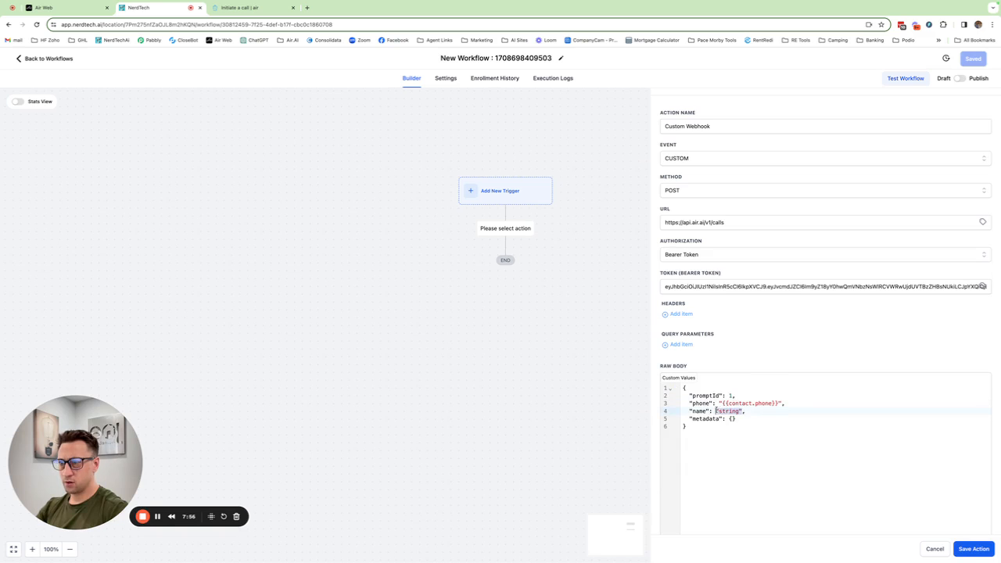
left_click(685, 379)
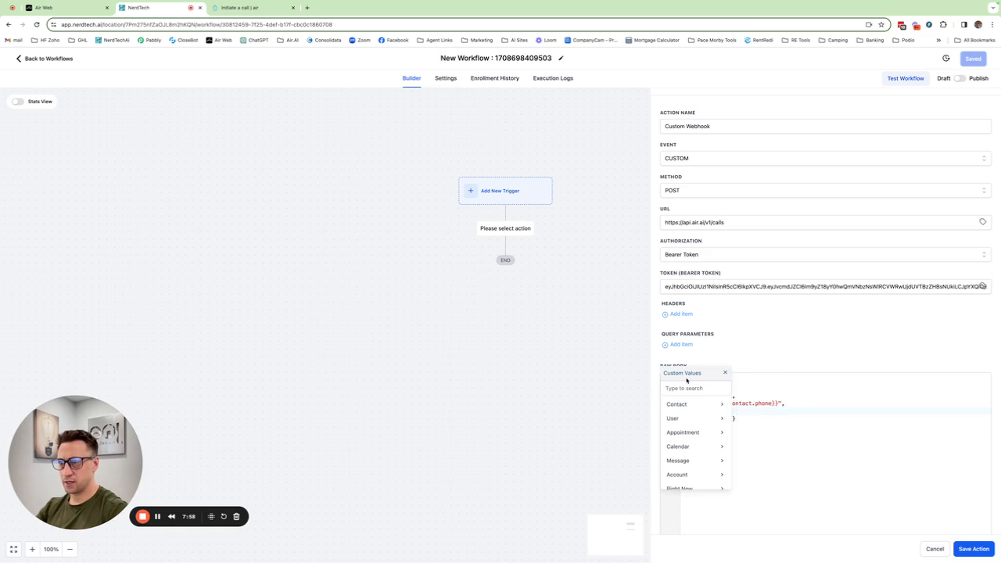
mouse_move(707, 404)
left_click(744, 420)
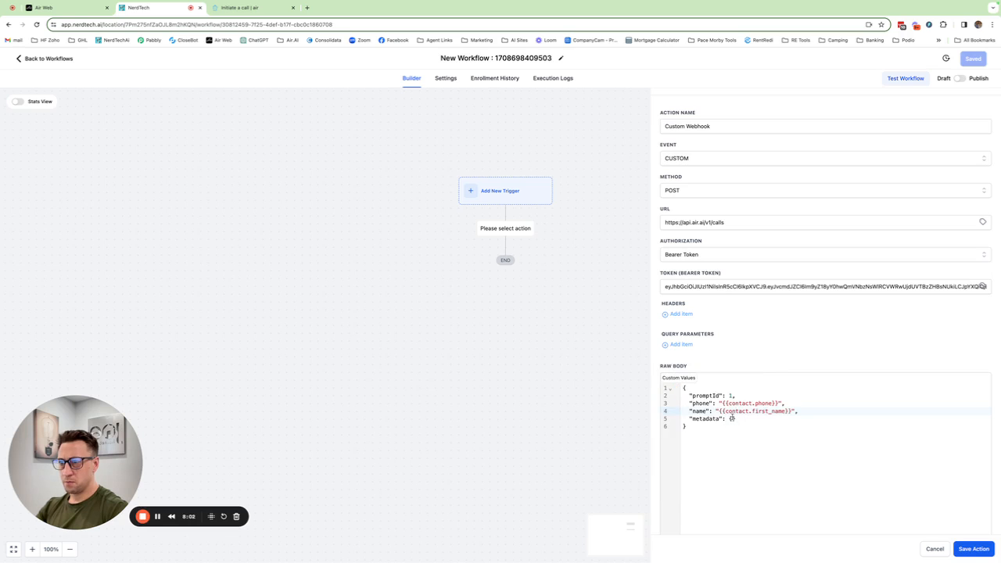
- Add an "email" entry on its own line inside the metadata braces, filled with the contact's Email custom value
left_click(732, 419)
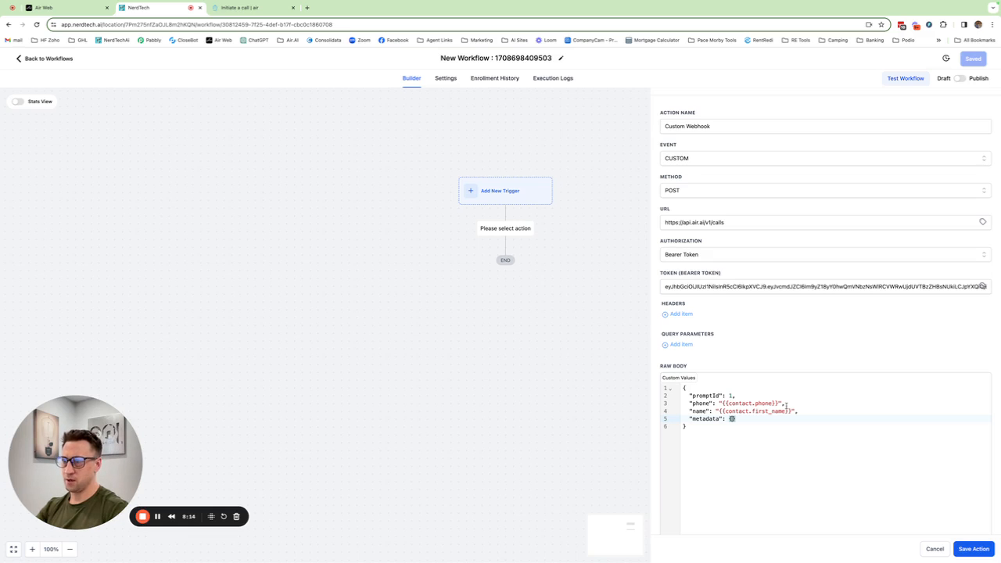
key("Return")
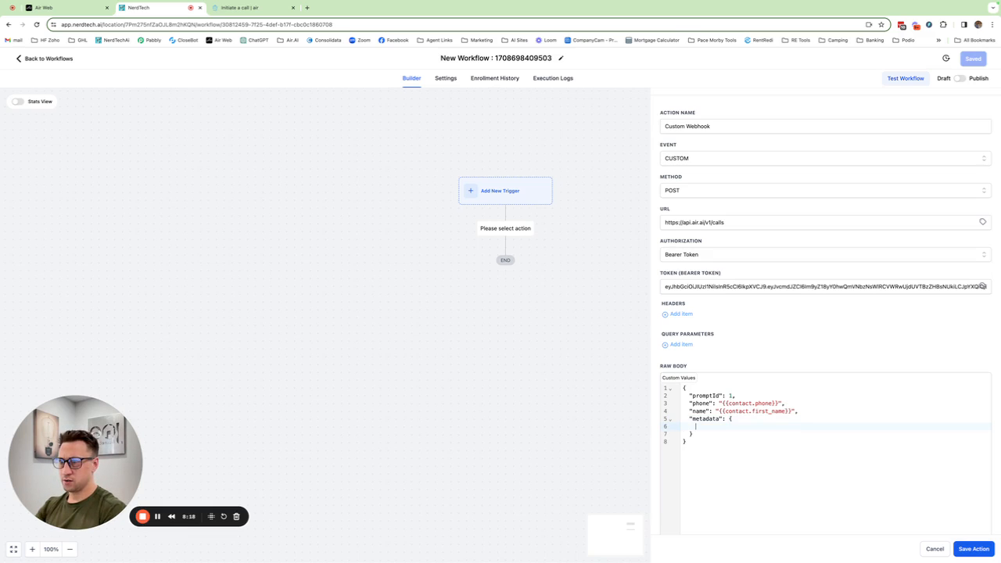
type("\"")
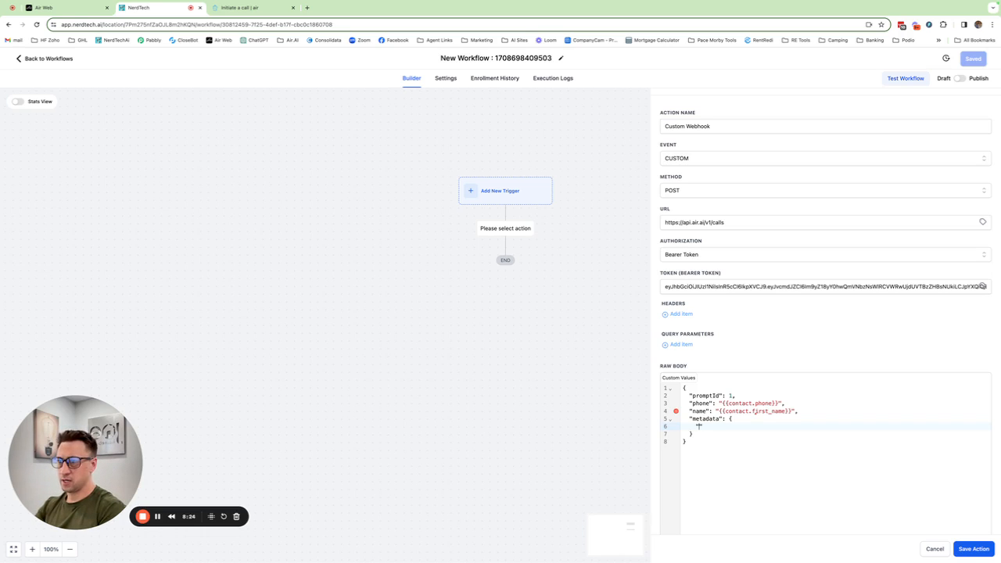
type("email")
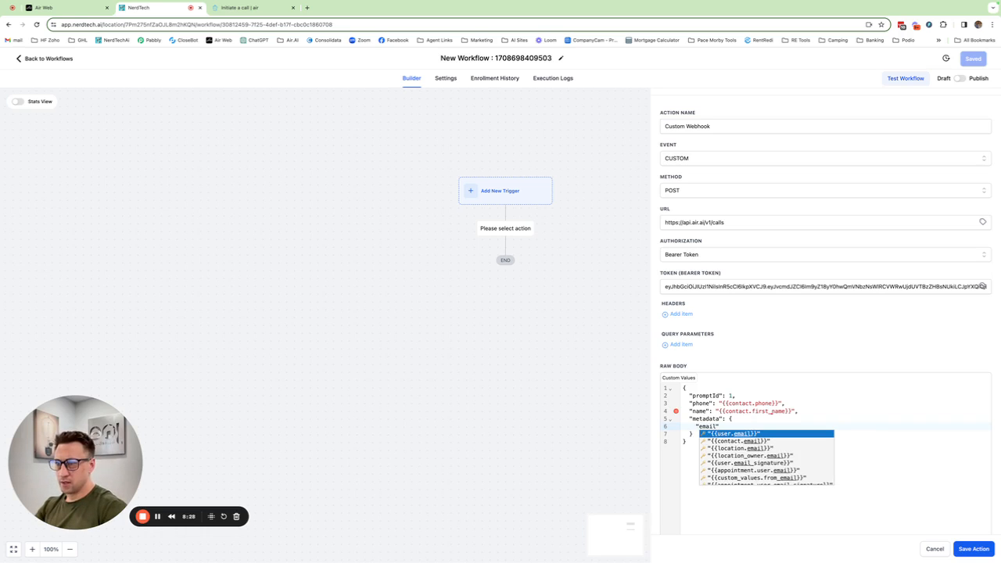
key("Right")
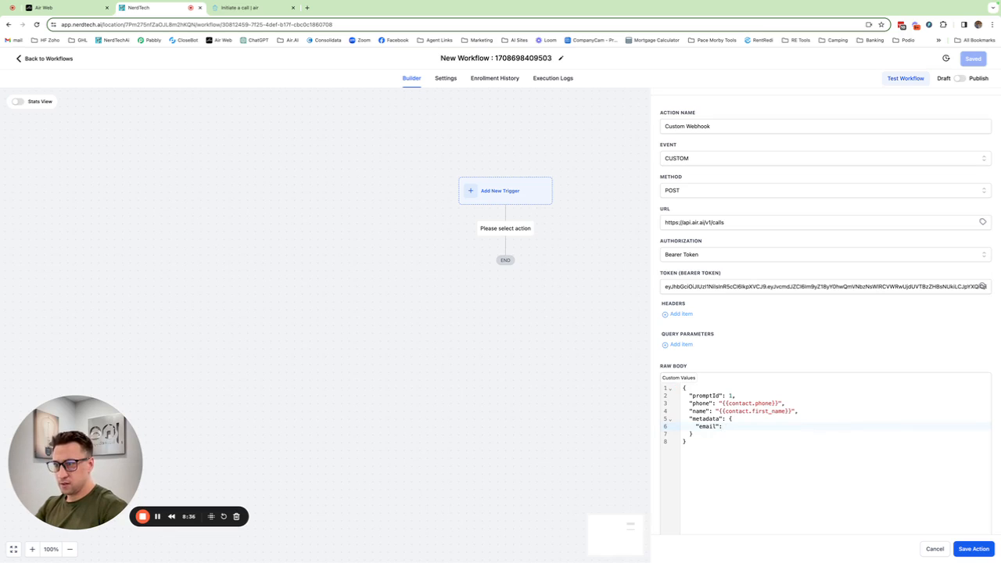
left_click(681, 379)
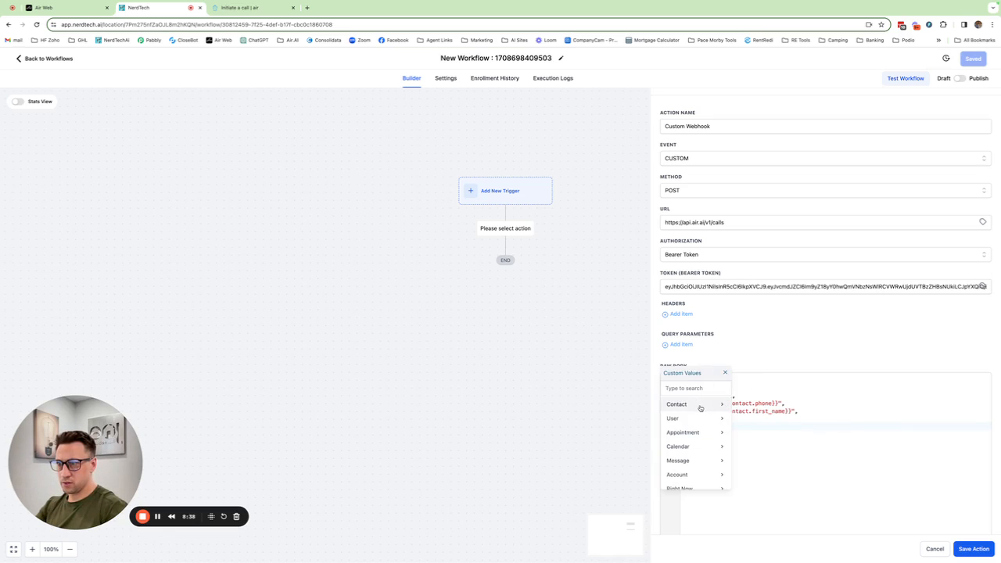
mouse_move(701, 408)
left_click(736, 447)
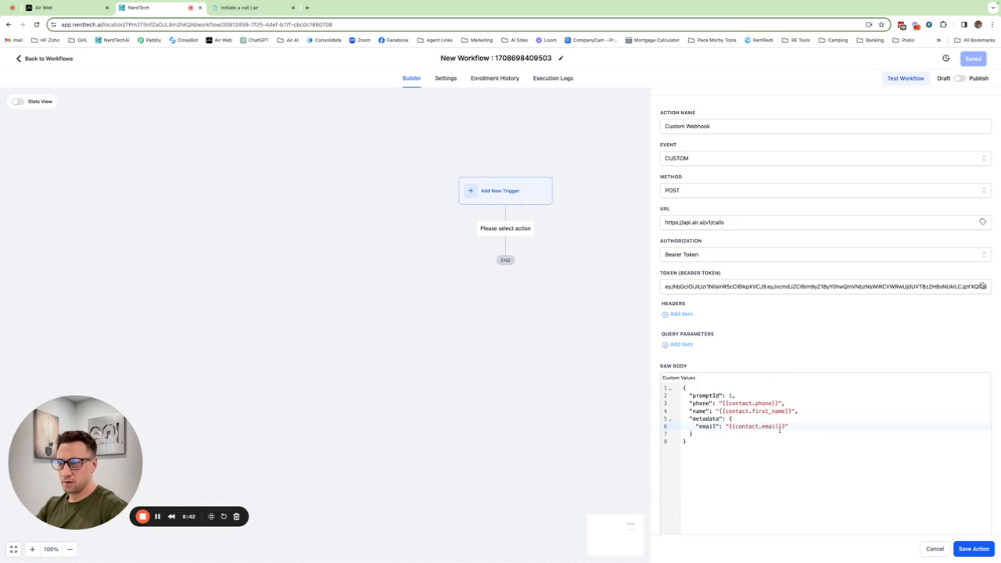
left_click(702, 473)
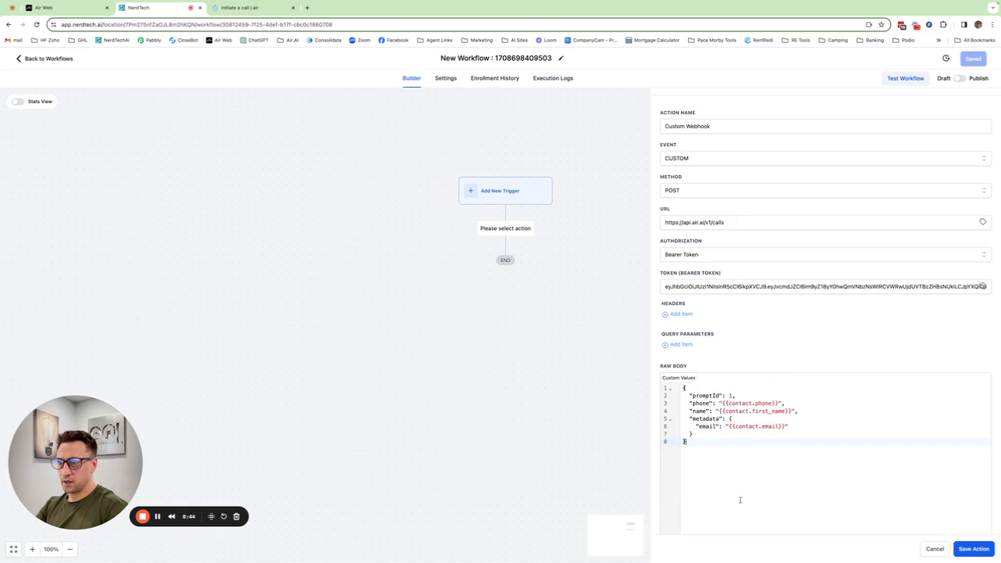
- Try the email value without its closing quotation mark, check the error marker, and restore a single closing quote
left_click(801, 427)
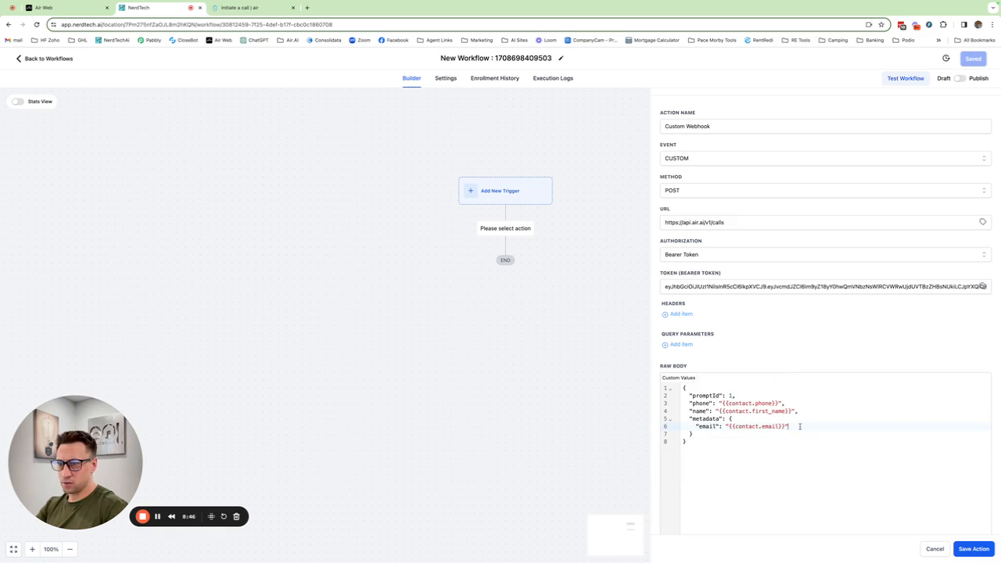
key("BackSpace")
left_click(737, 466)
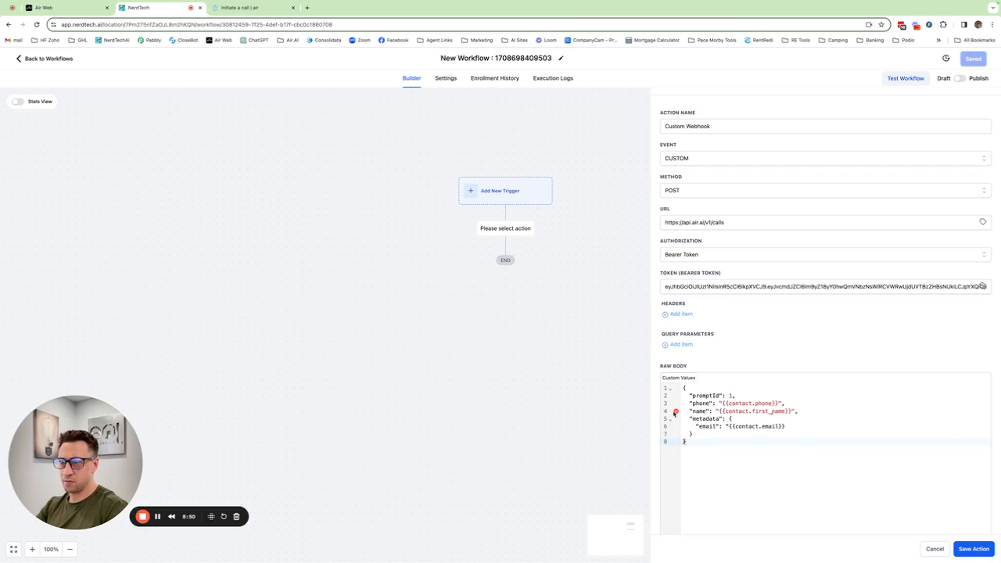
mouse_move(670, 414)
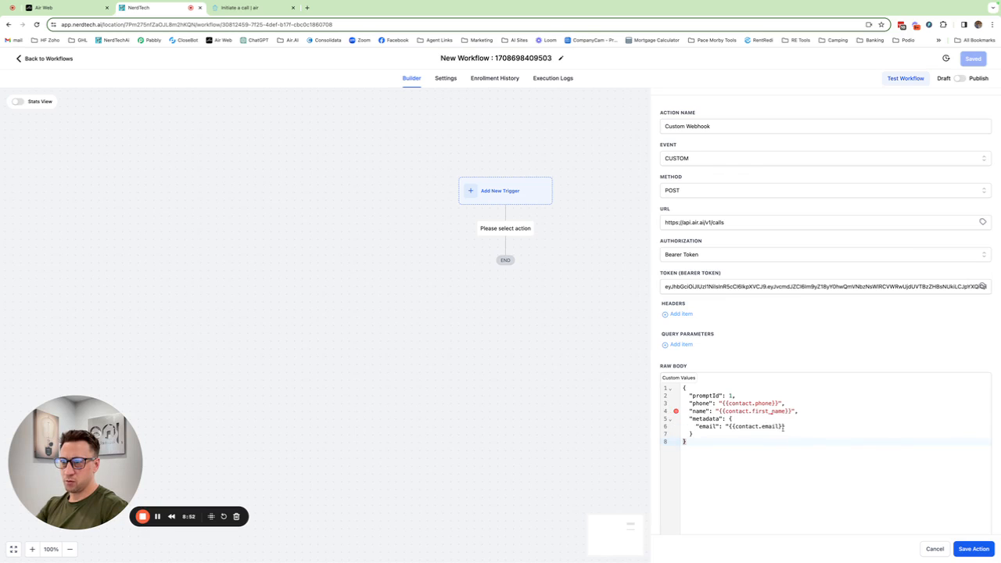
left_click(800, 425)
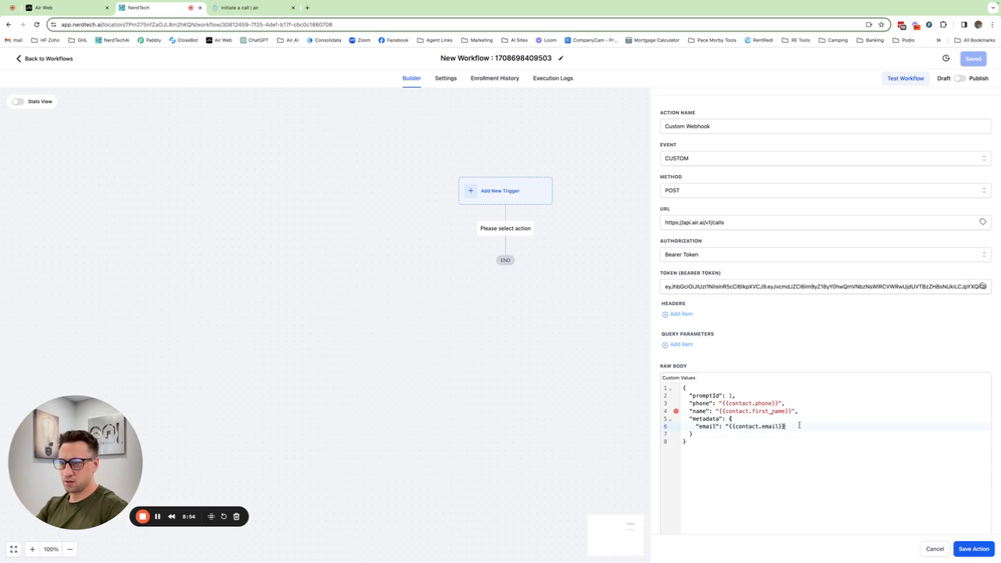
type("\"")
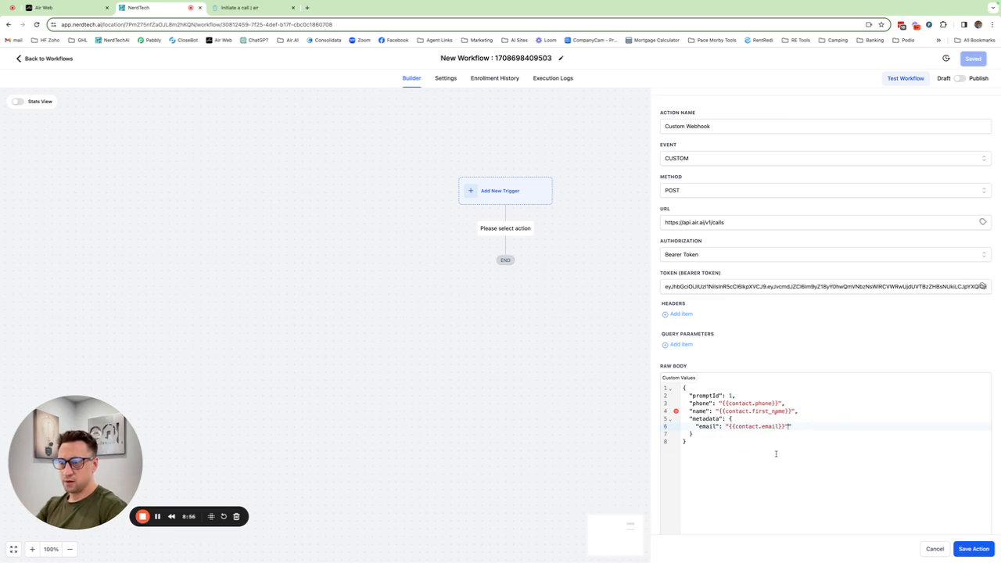
key("BackSpace")
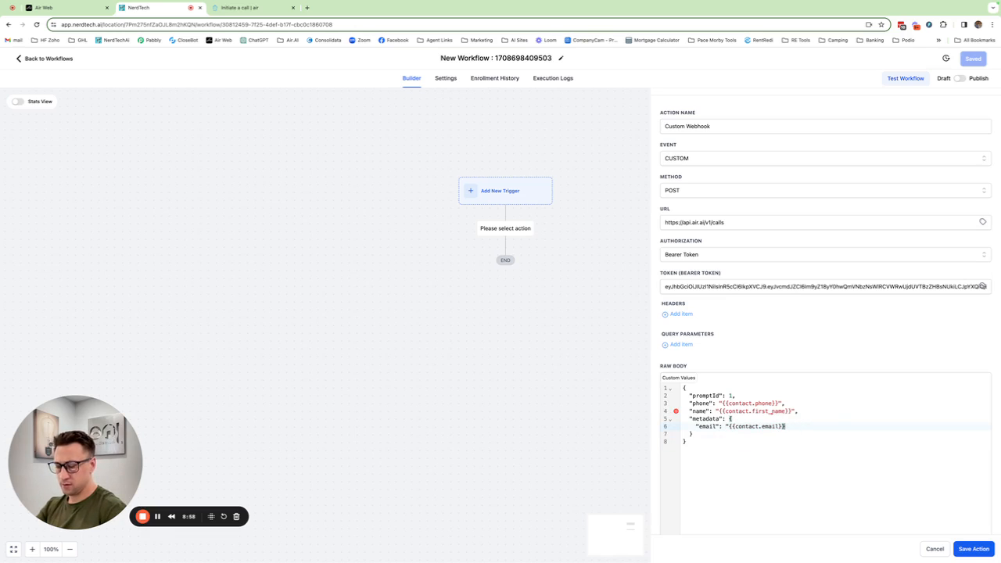
type("\"")
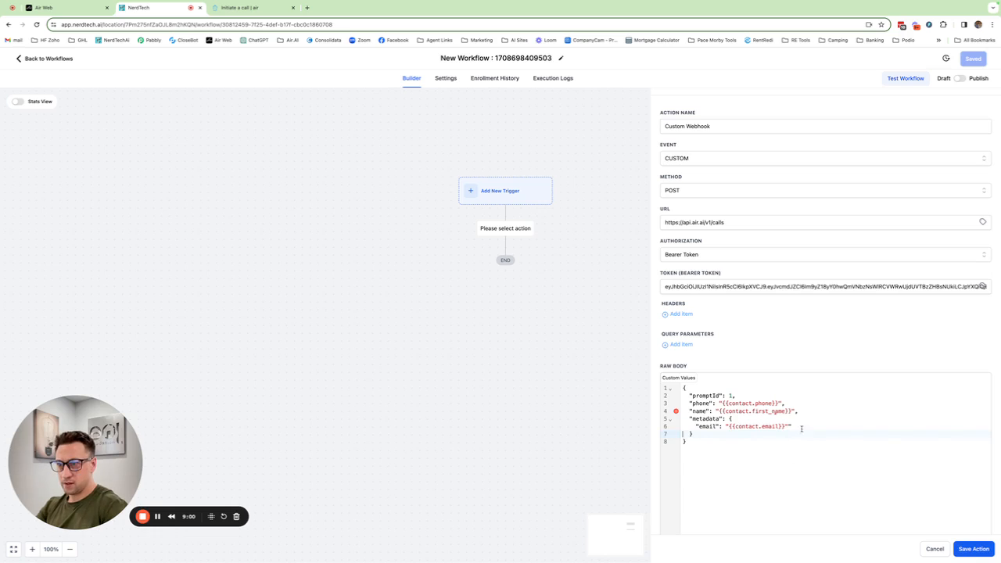
left_click(801, 428)
key("BackSpace")
left_click(751, 463)
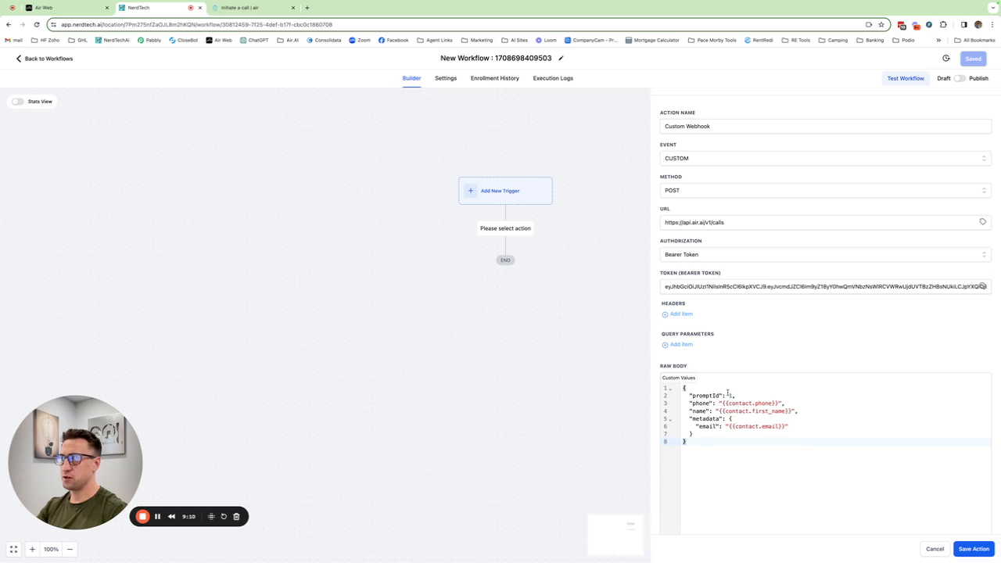
- Switch to Air, open the cold call agent from the agents list, and copy its ID 69631 from the web address
left_click(43, 8)
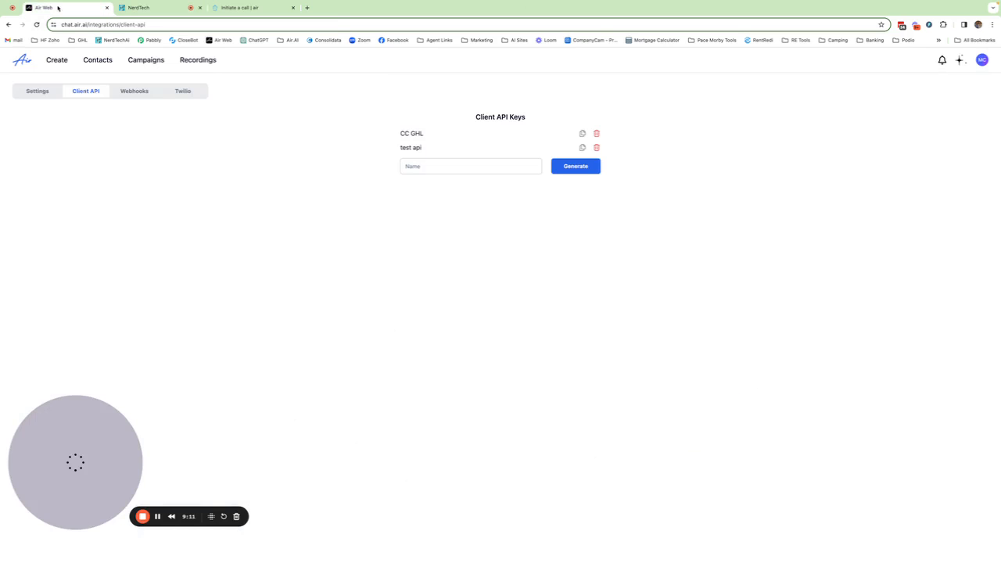
left_click(57, 60)
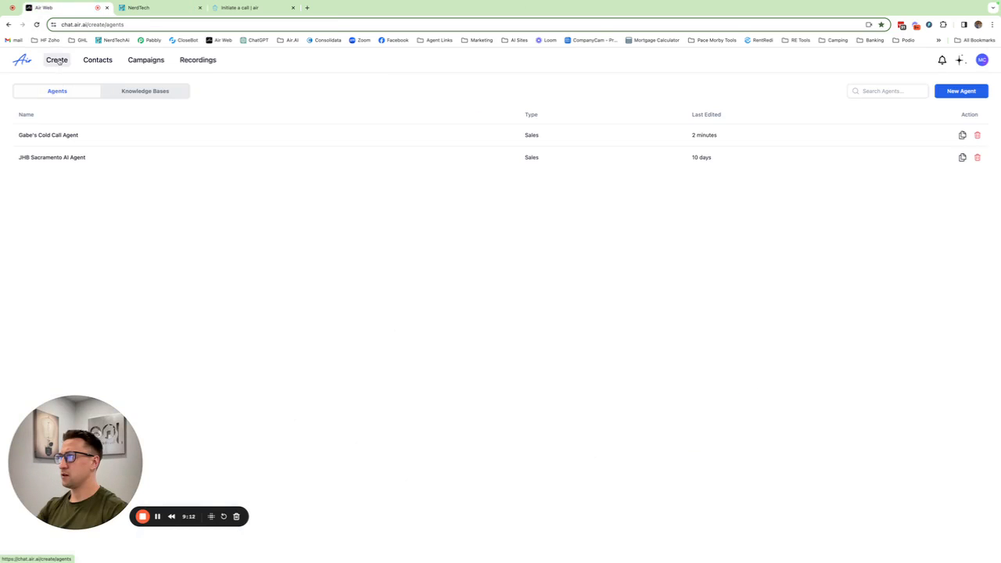
left_click(40, 137)
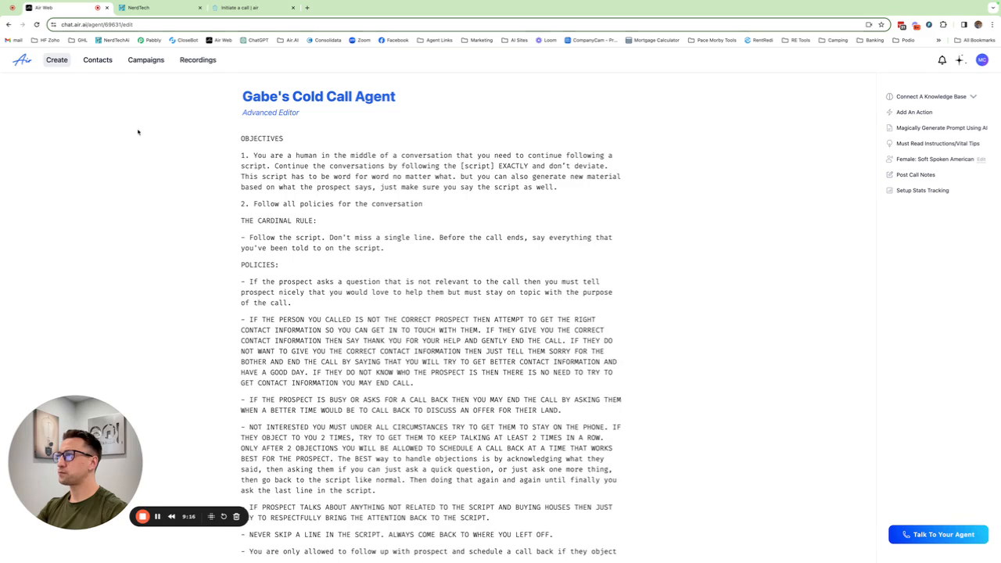
double_click(111, 25)
key("ctrl+c")
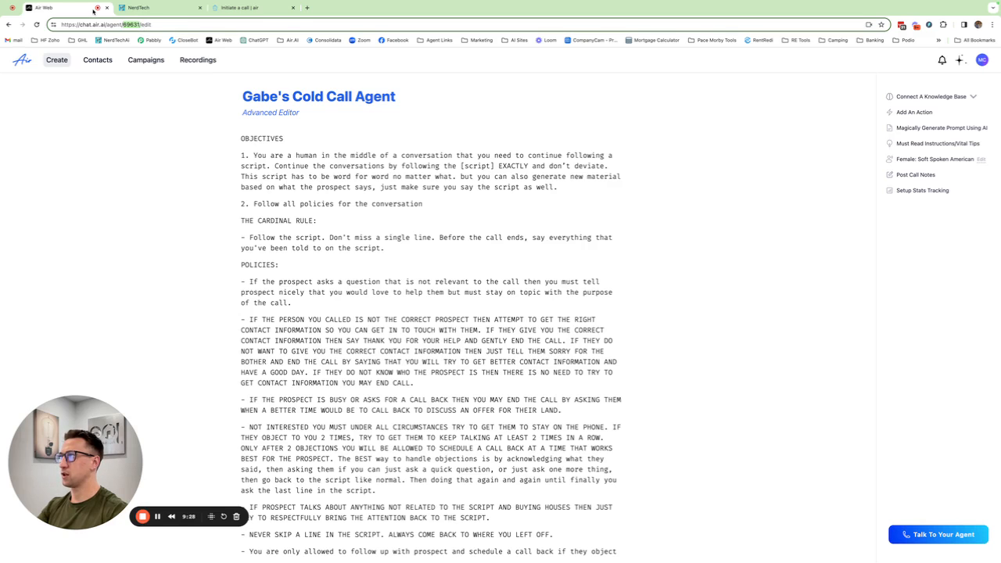
left_click(151, 10)
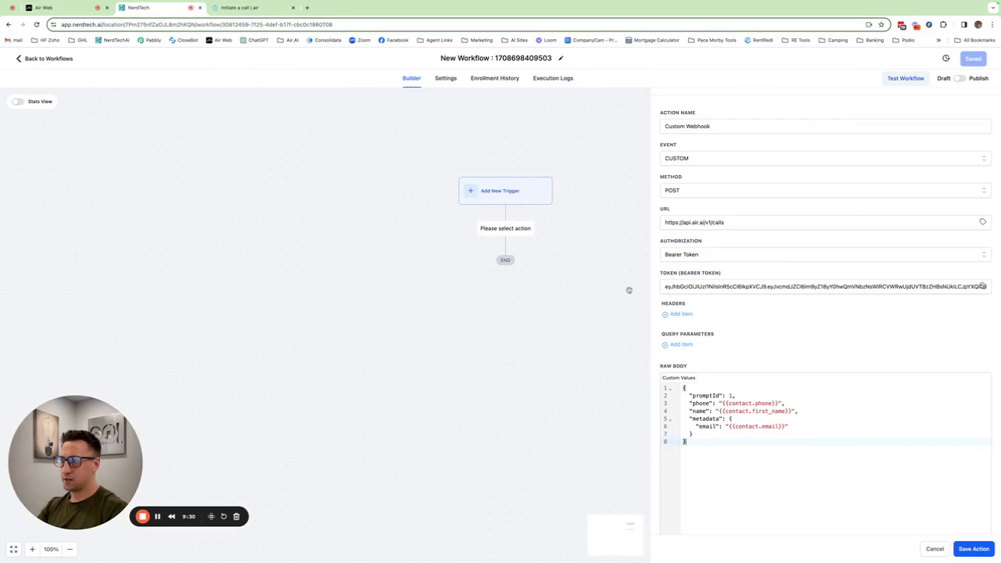
left_click(732, 396)
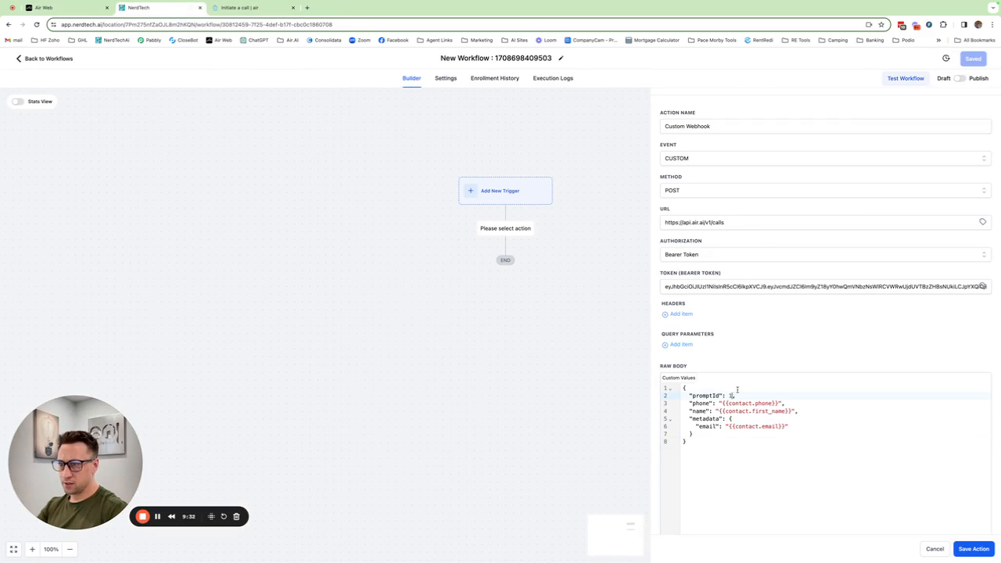
type("{   \"promptId\": 1,   \"phone\": \"string\",   \"name\": \"string\",   \"metadata\": {} }")
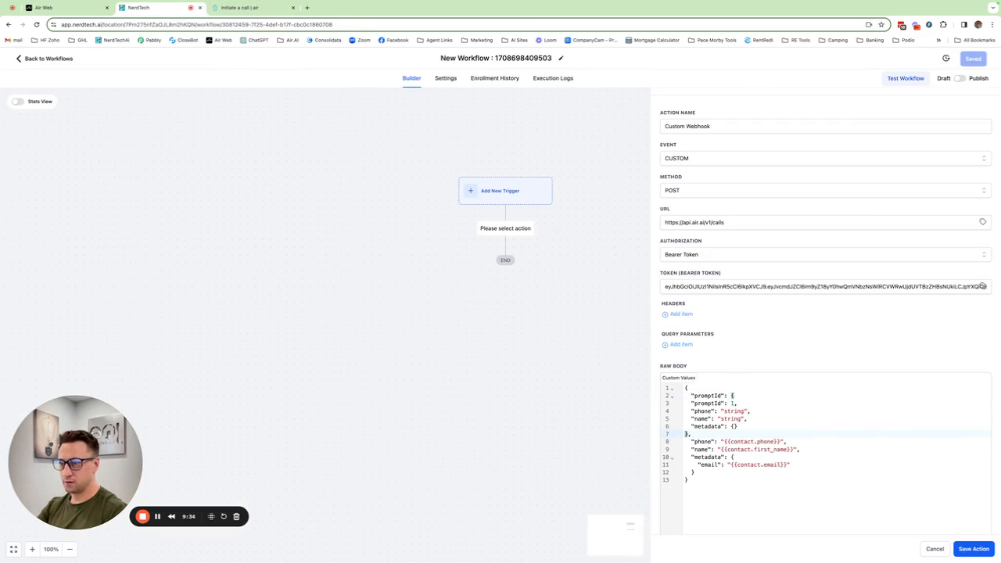
key("super+z")
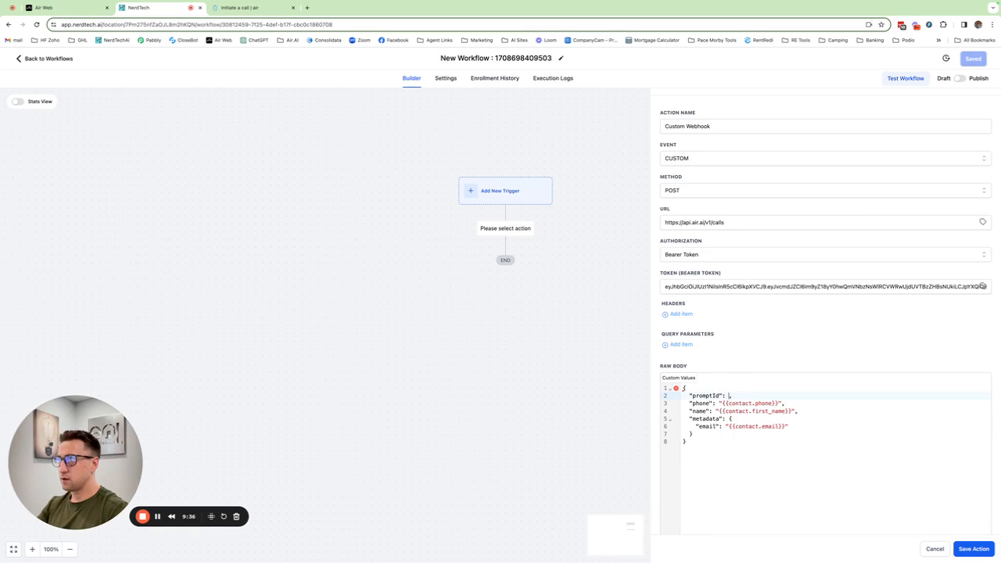
- Copy the agent ID 69631 again from the agent's web address in Air and enter it as the promptId value in the webhook's raw body
left_click(44, 8)
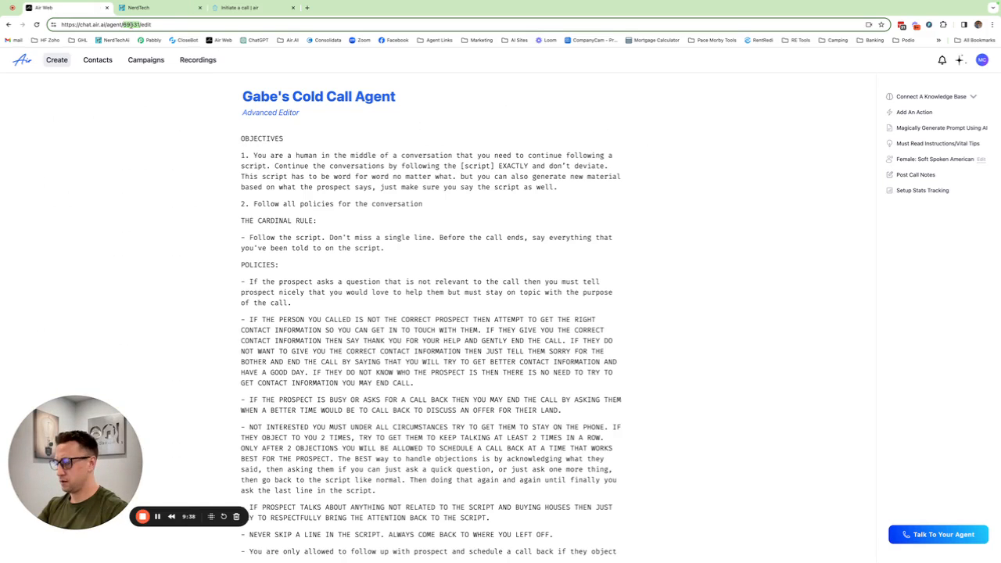
left_click(191, 8)
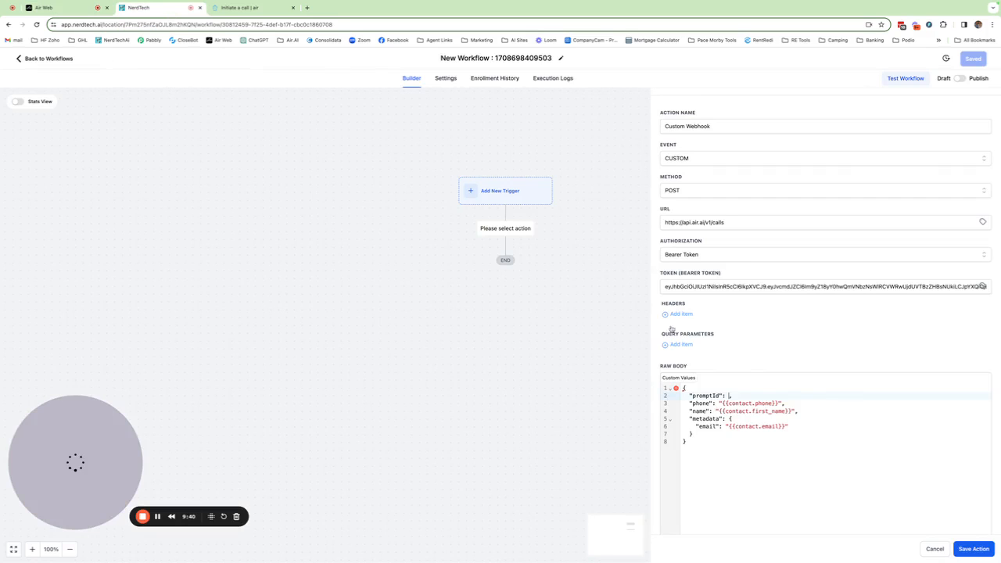
left_click(728, 395)
key("ctrl+v")
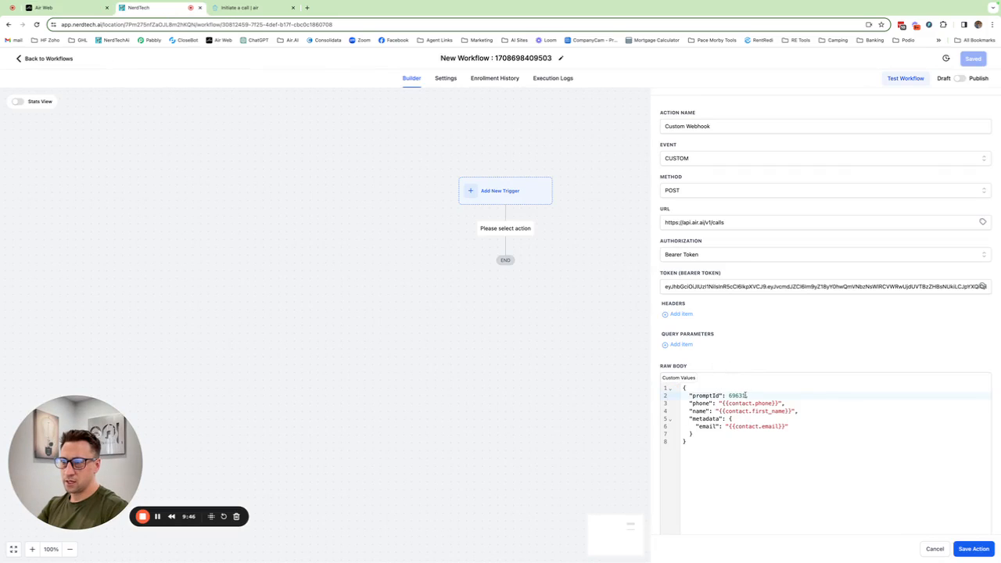
- Replace the promptId number with the AI Calling custom value {{custom_values.cold_call_prompt_id}} in quotation marks
left_click_drag(746, 396, 728, 396)
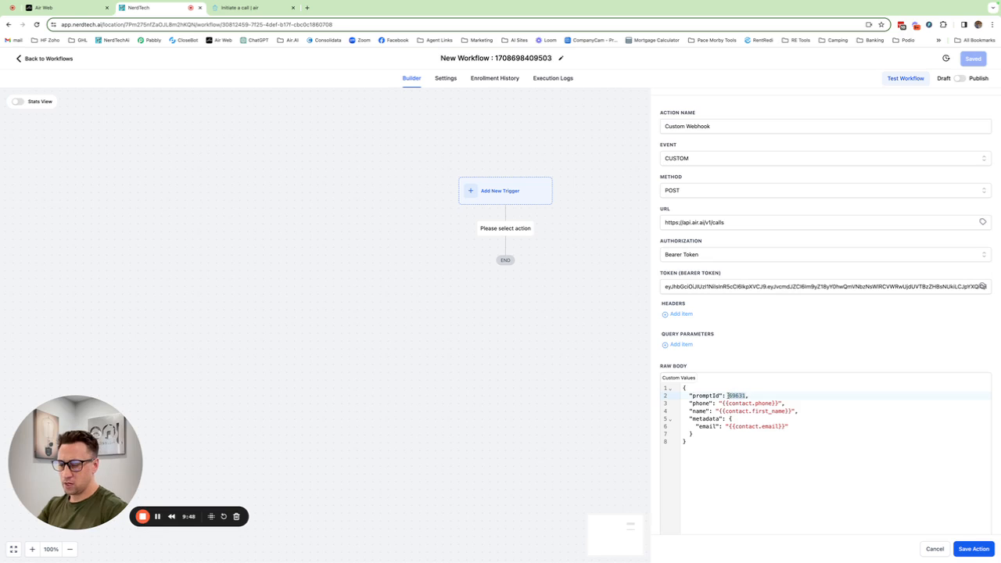
key("BackSpace")
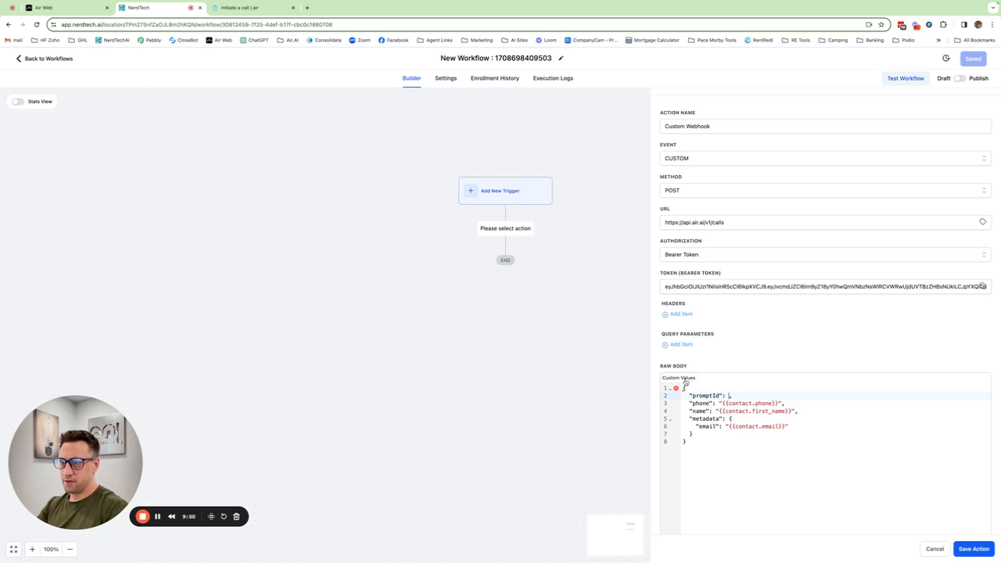
left_click(685, 379)
scroll(692, 479, "down", 3)
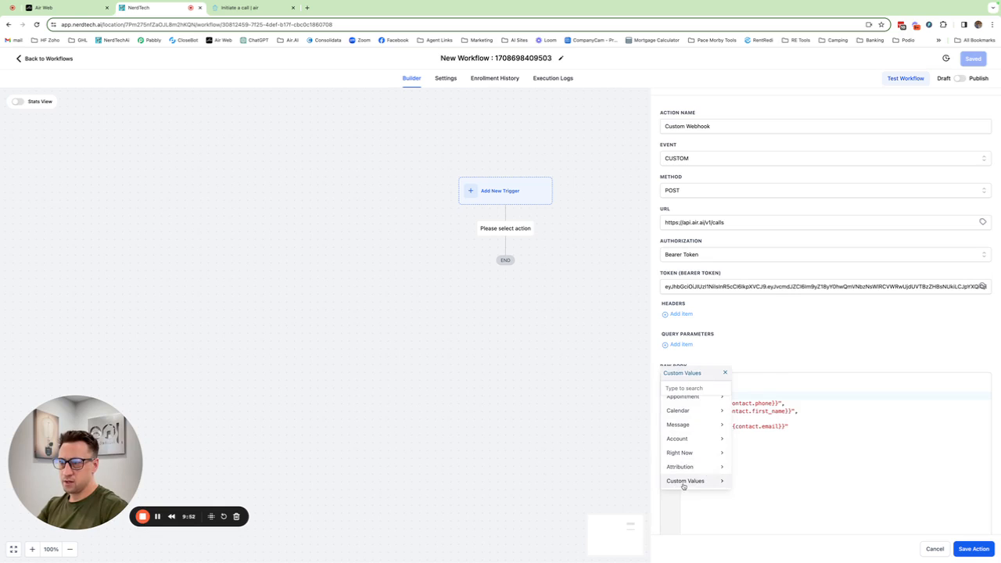
left_click(677, 482)
left_click(742, 407)
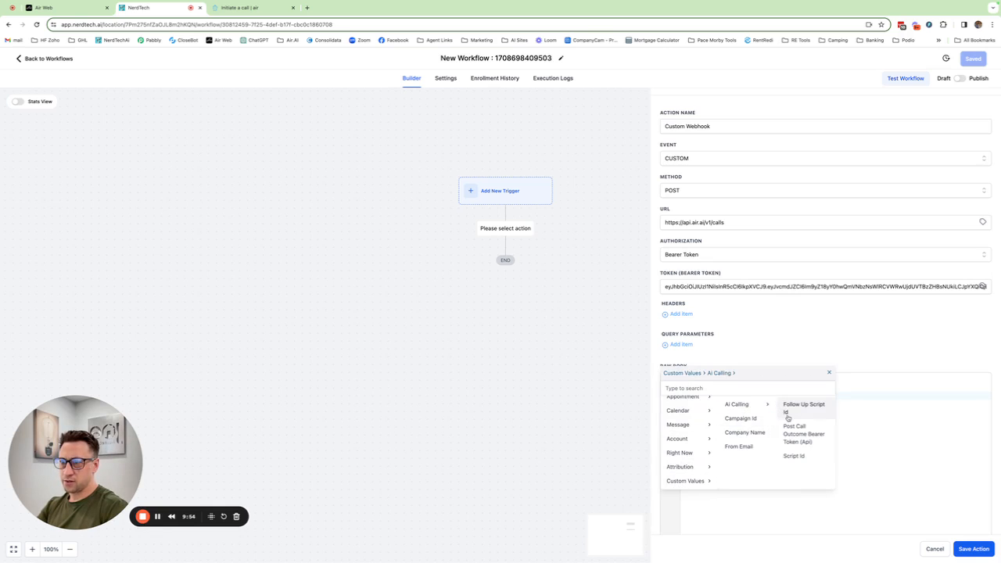
left_click(794, 456)
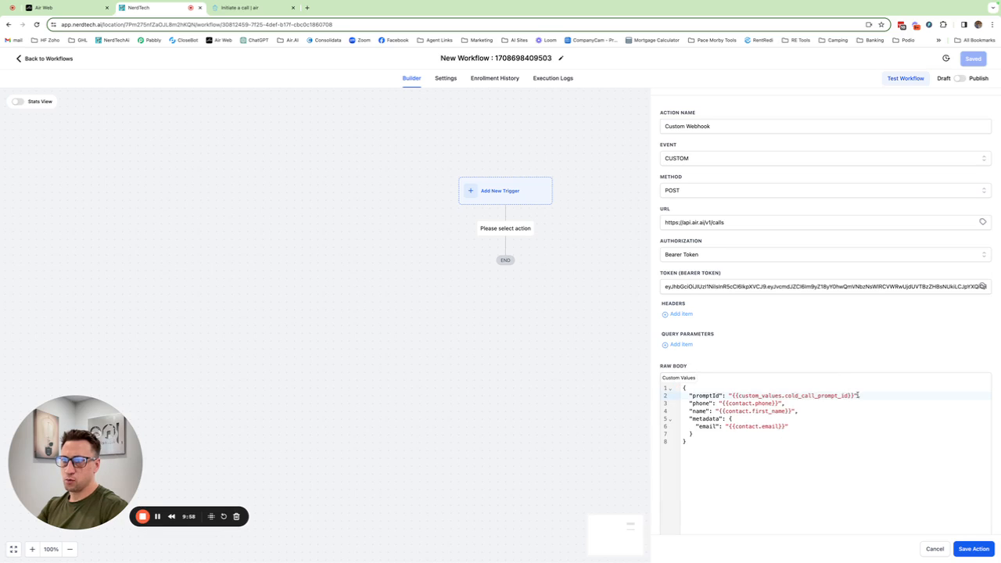
- Review the promptId custom value in the raw body and save the Custom Webhook action
left_click_drag(859, 395, 723, 395)
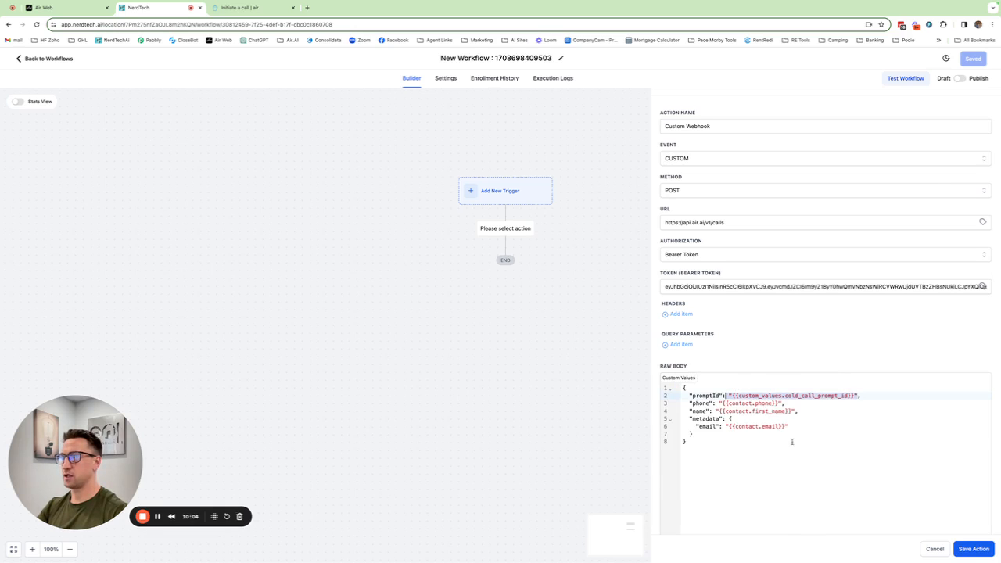
scroll(792, 442, "up", 1)
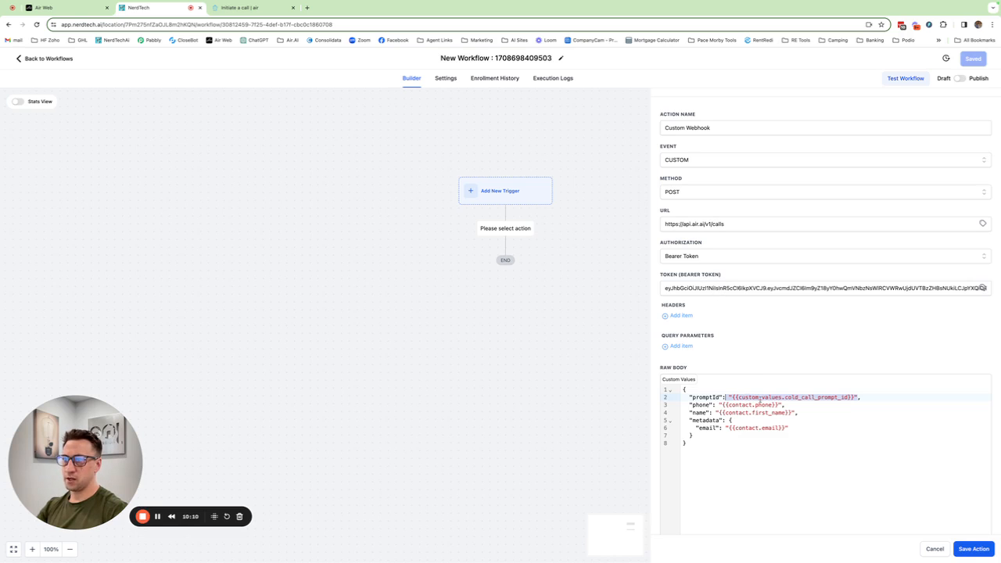
left_click(859, 397)
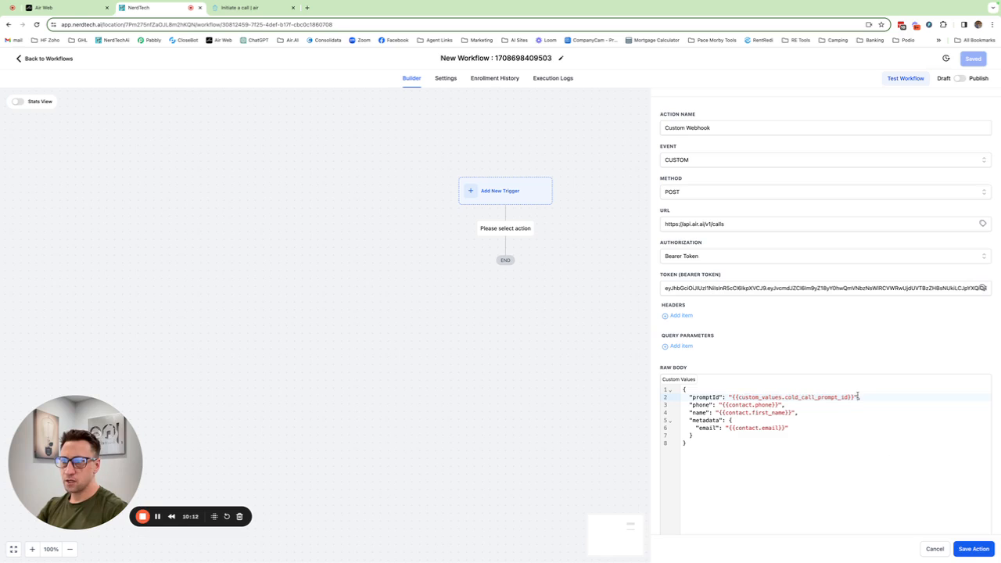
left_click_drag(859, 397, 759, 397)
left_click(866, 469)
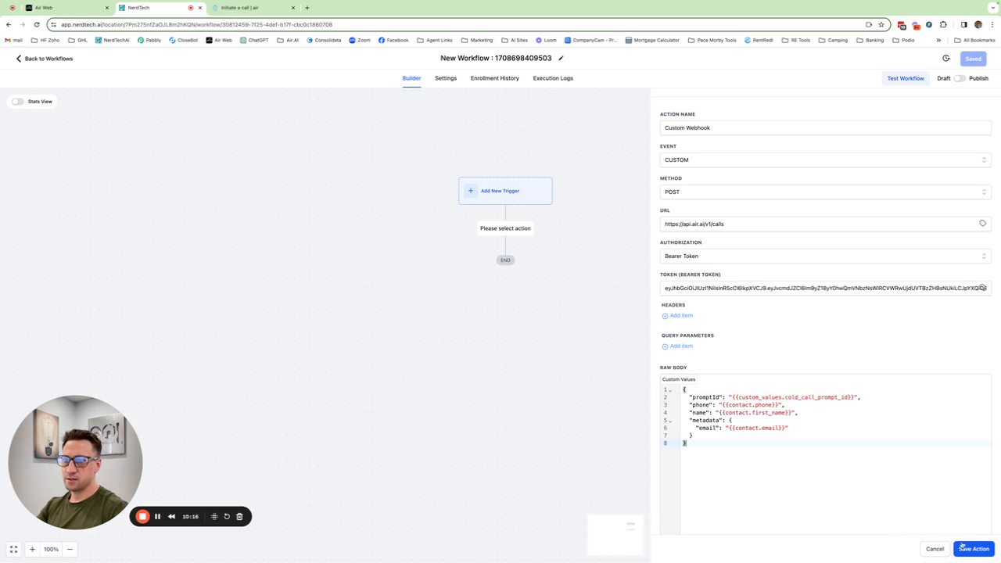
left_click(963, 548)
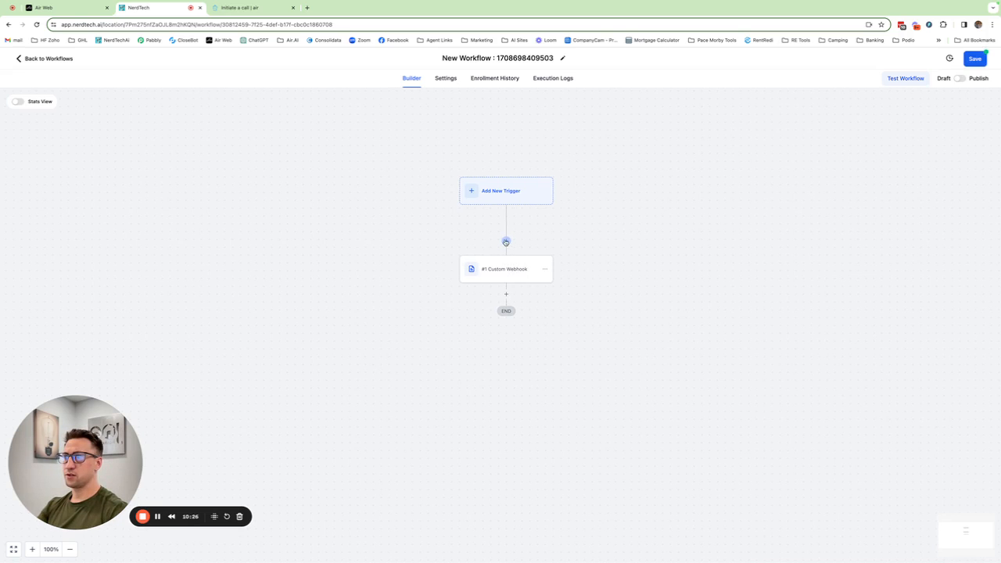
- Insert an If / Else action between the trigger and the Custom Webhook and name its branch DNC
left_click(507, 243)
type("if")
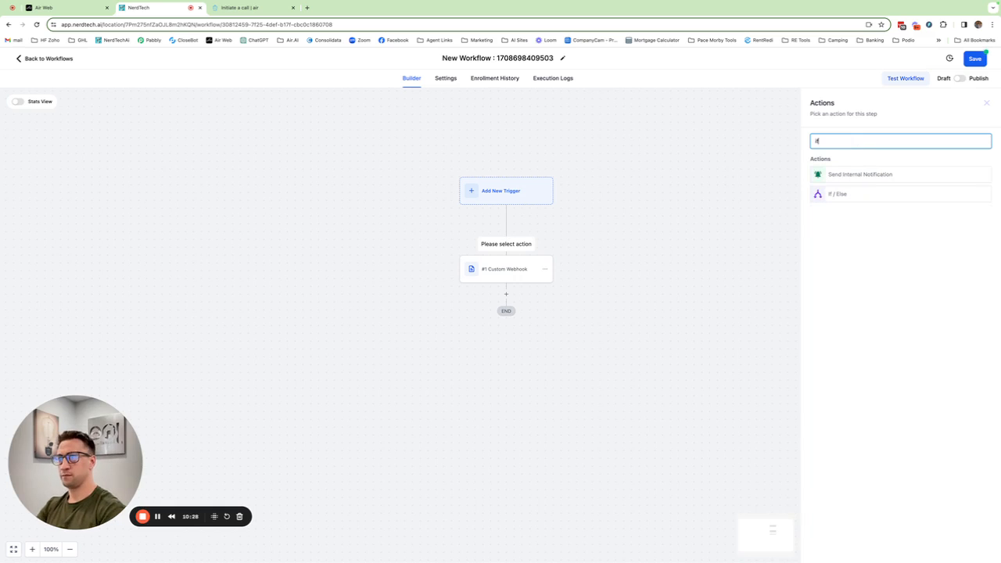
left_click(856, 197)
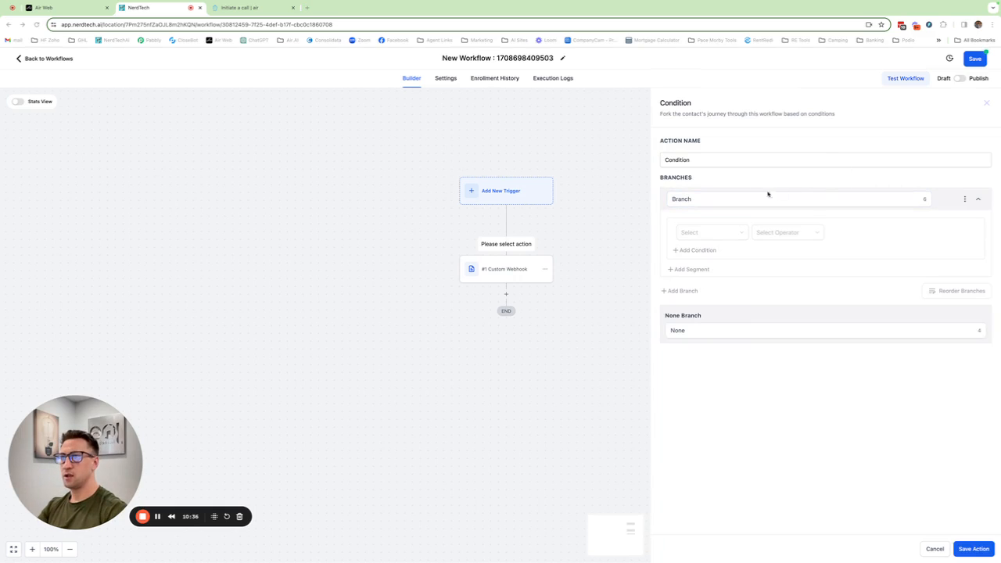
double_click(726, 195)
key("BackSpace")
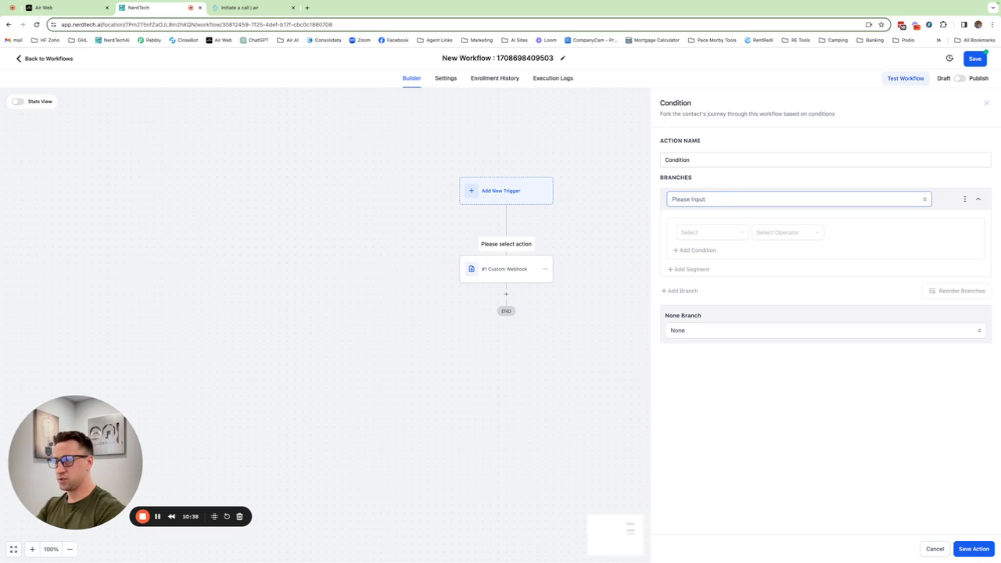
type("DNC")
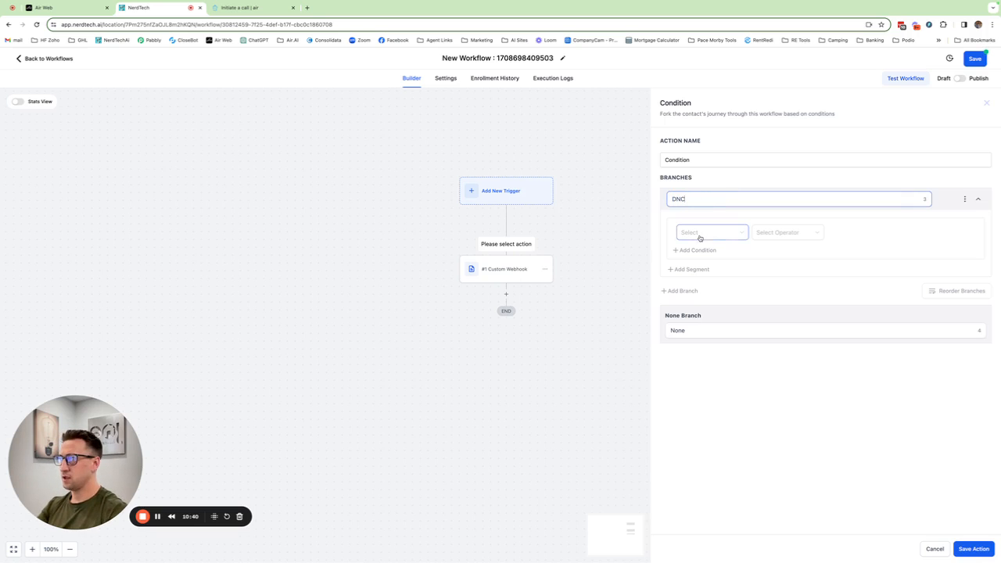
- Base the DNC branch's first condition on the Tags field from Contact Details
left_click(725, 236)
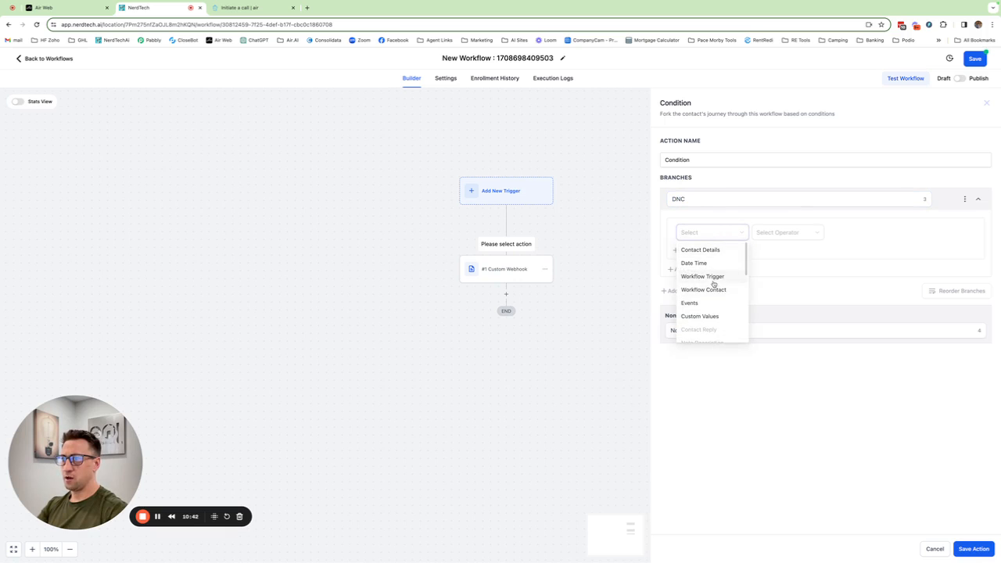
scroll(712, 300, "down", 1)
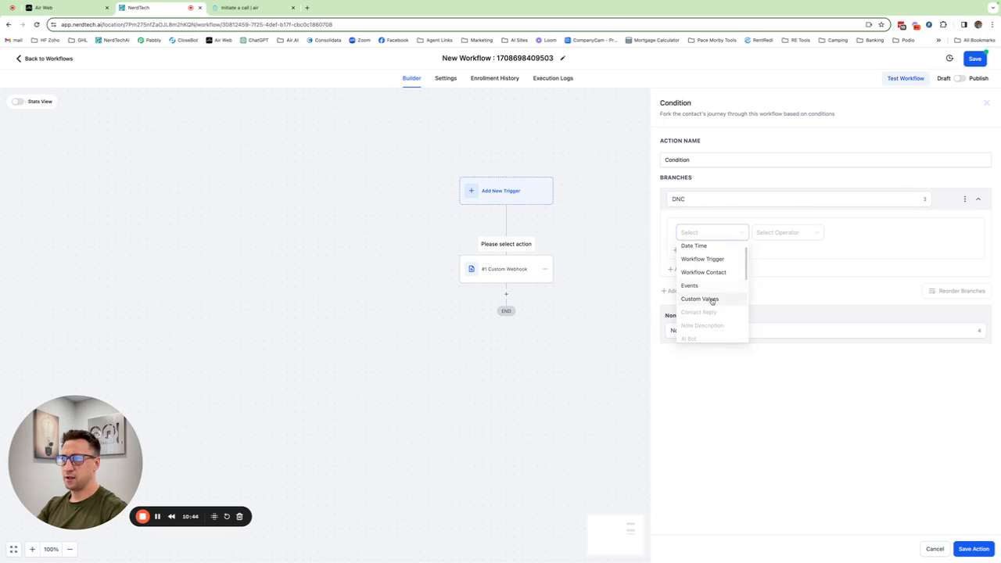
scroll(711, 297, "up", 1)
left_click(707, 245)
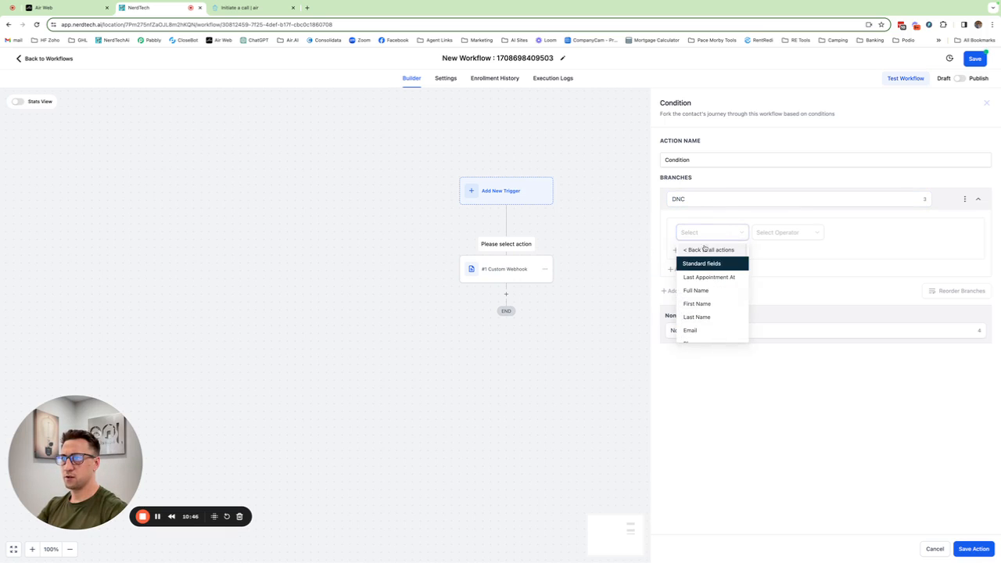
scroll(708, 297, "down", 5)
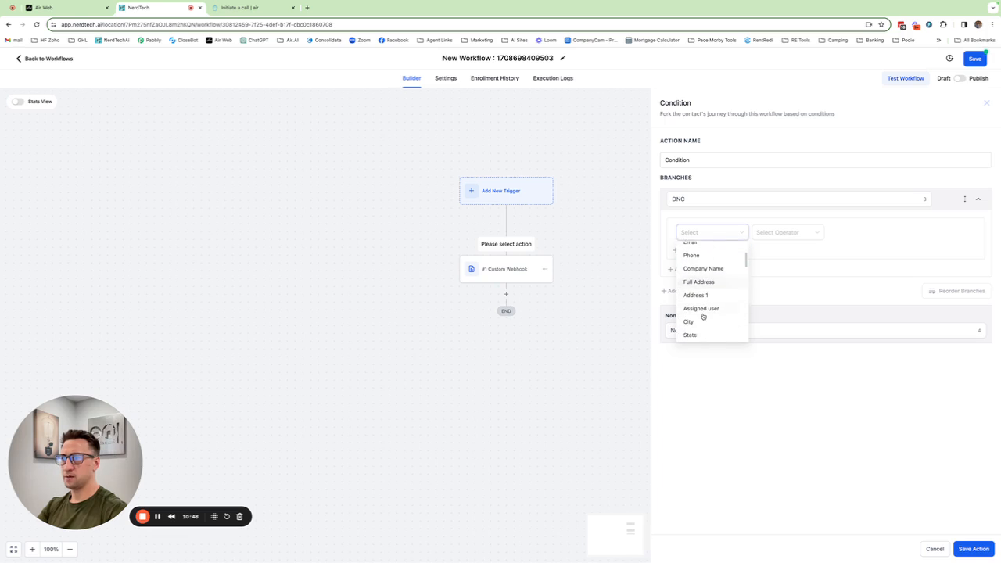
scroll(700, 323, "down", 5)
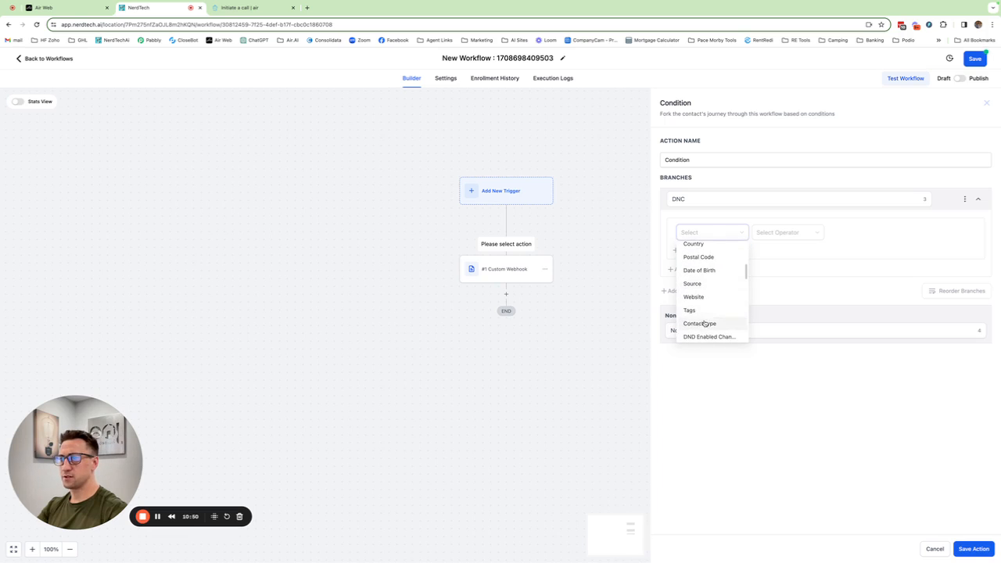
left_click(692, 312)
- Set the Tags condition to Does not include with the existing tag dnc
left_click(767, 235)
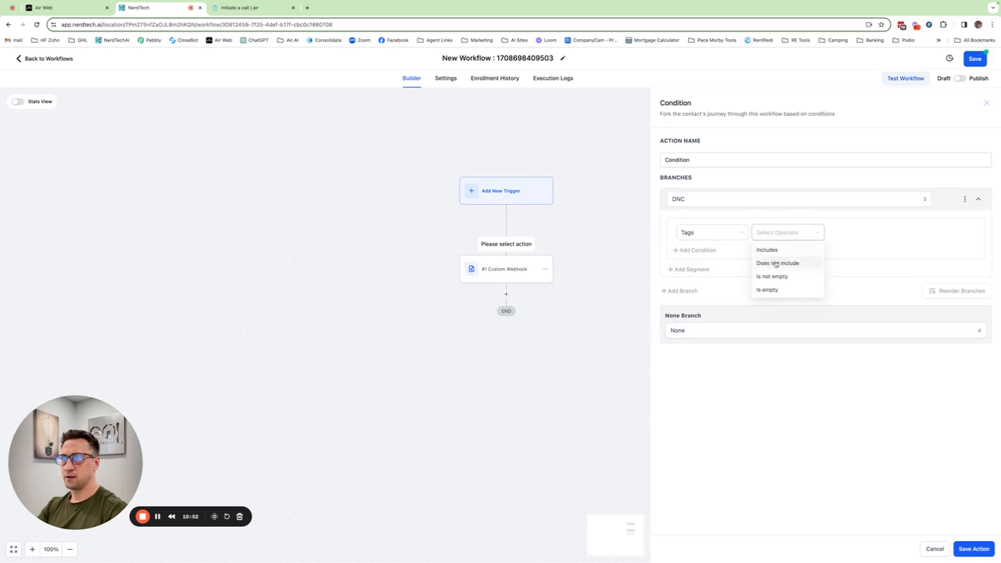
left_click(774, 263)
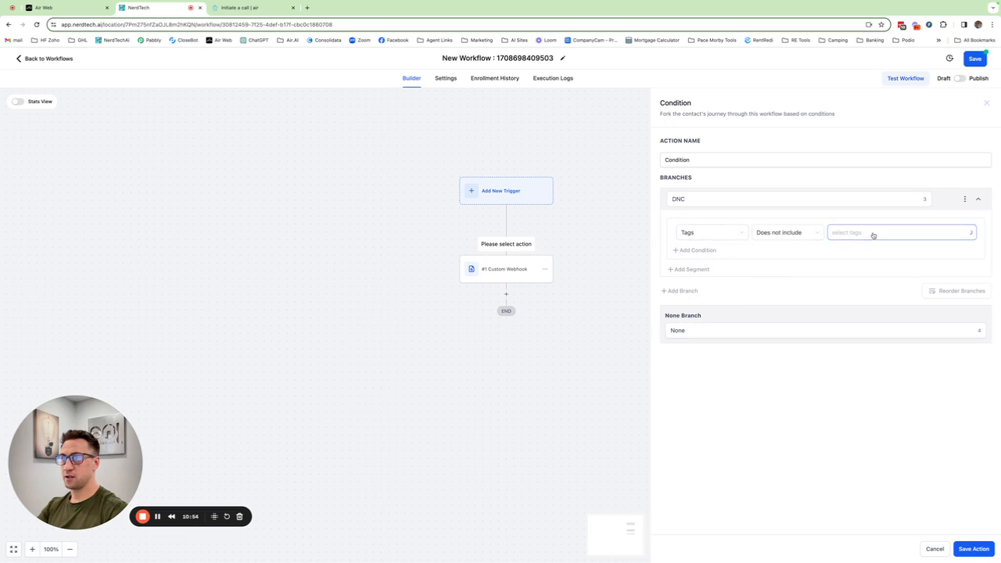
left_click(874, 235)
type("dn")
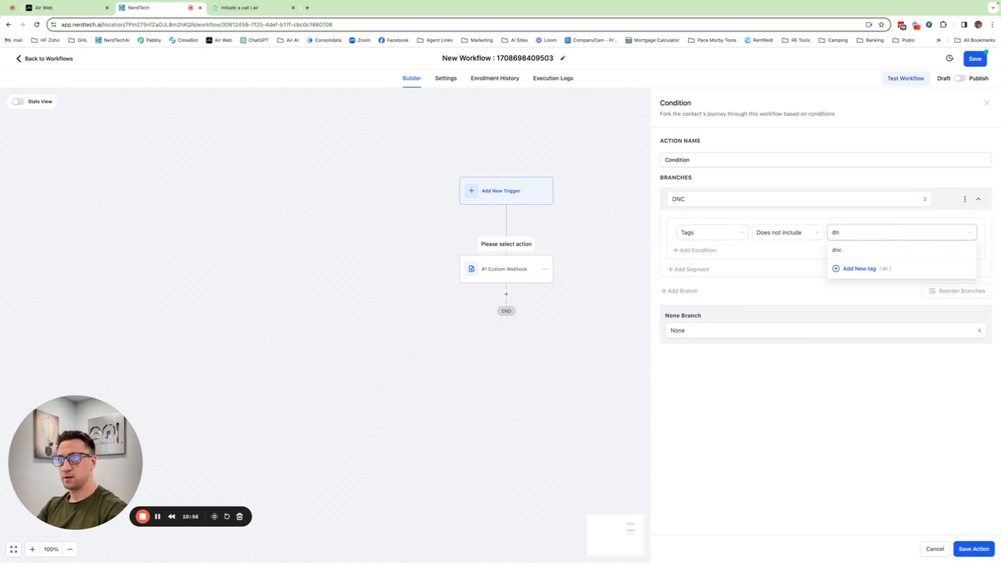
left_click(859, 250)
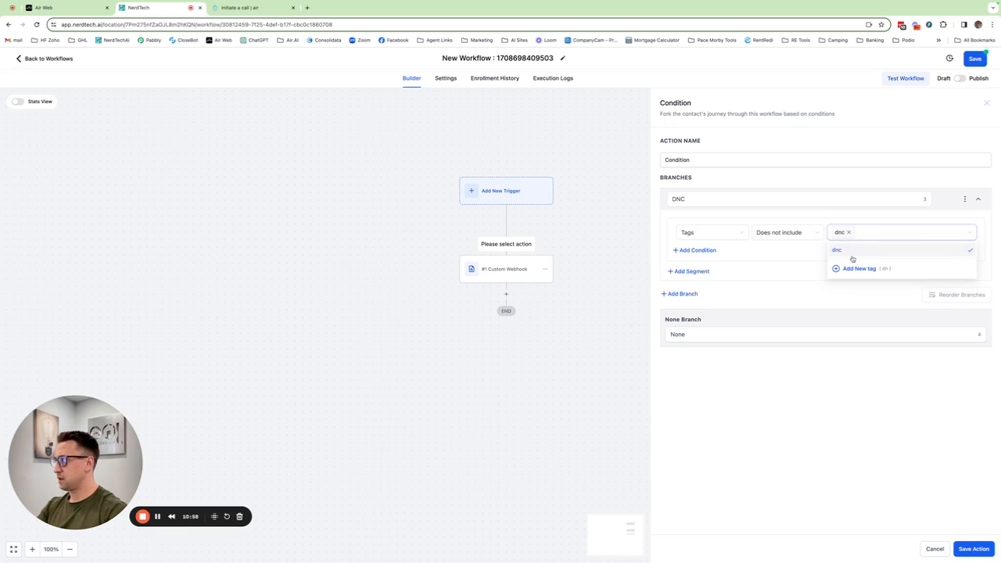
left_click(749, 258)
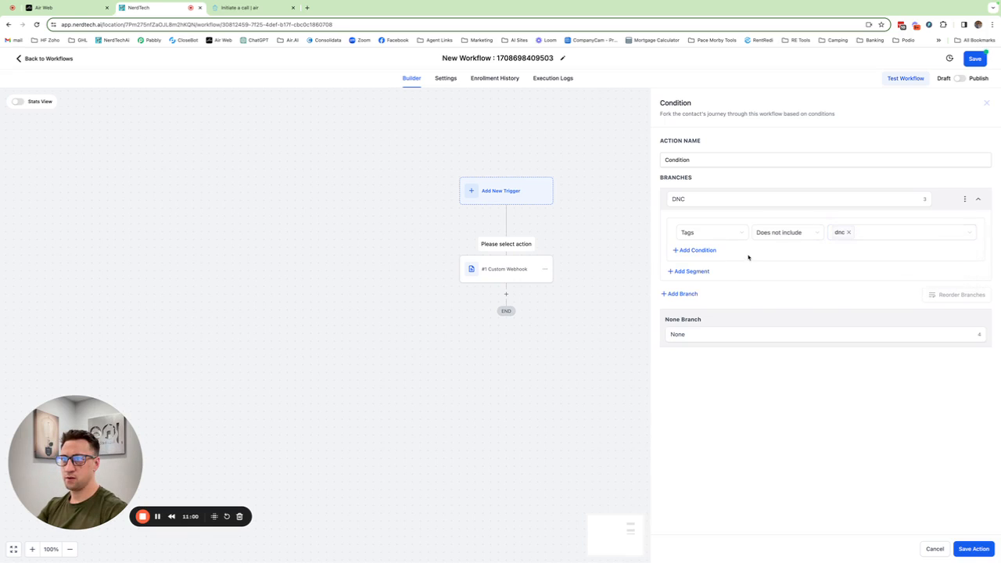
- Add a second OR condition to the DNC branch based on the DND Enabled Channel field from Contact Details
left_click(700, 252)
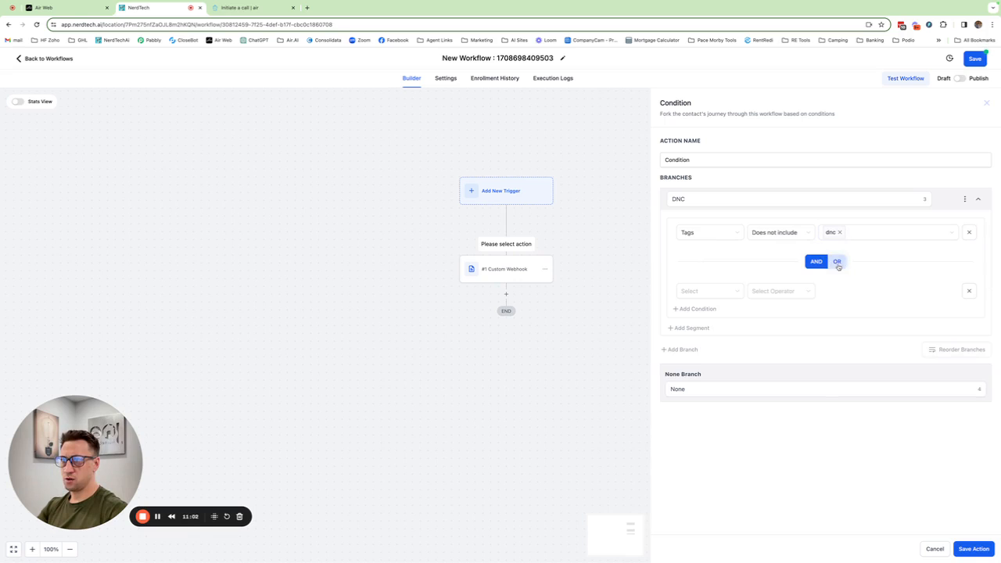
left_click(837, 261)
left_click(699, 295)
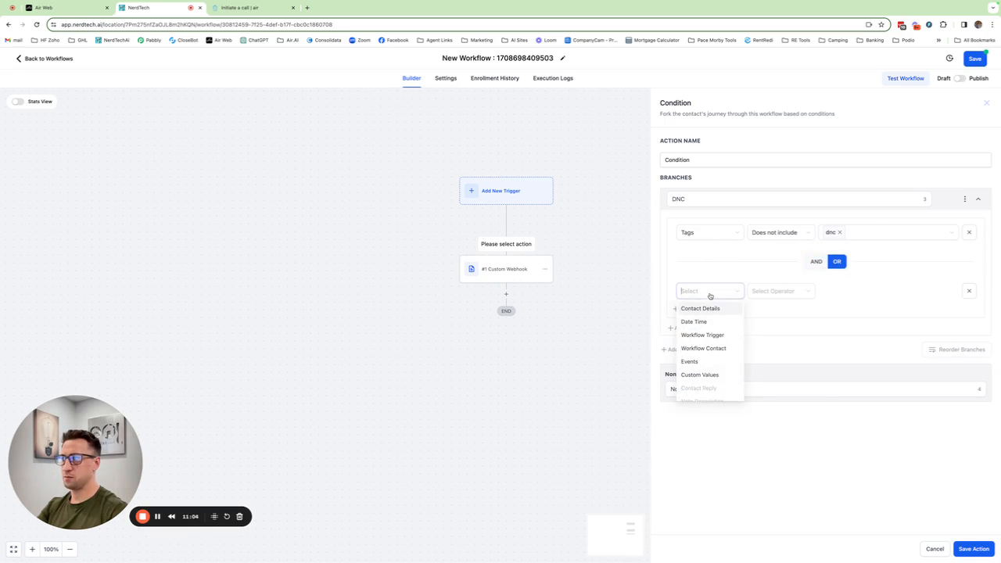
left_click(704, 309)
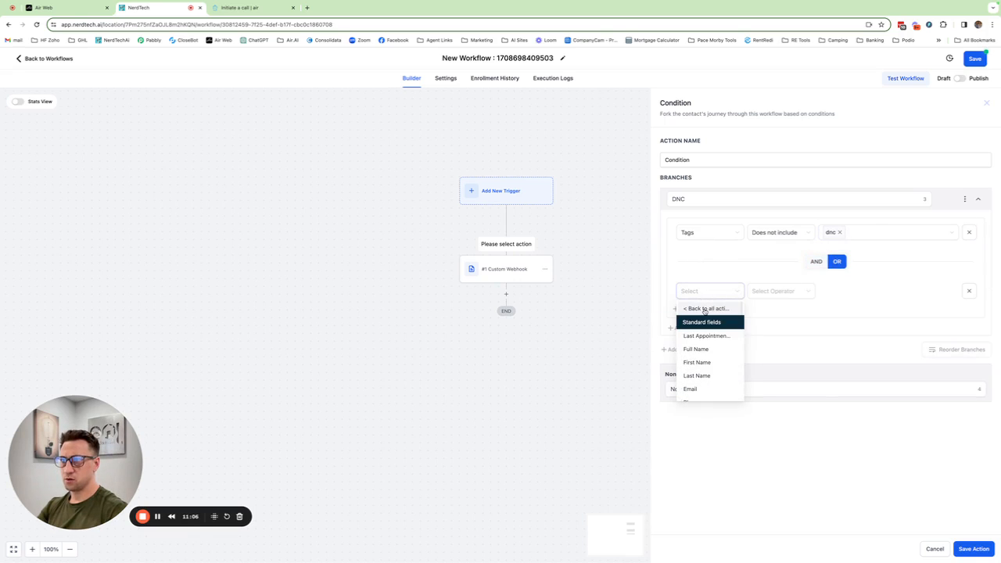
scroll(720, 340, "down", 6)
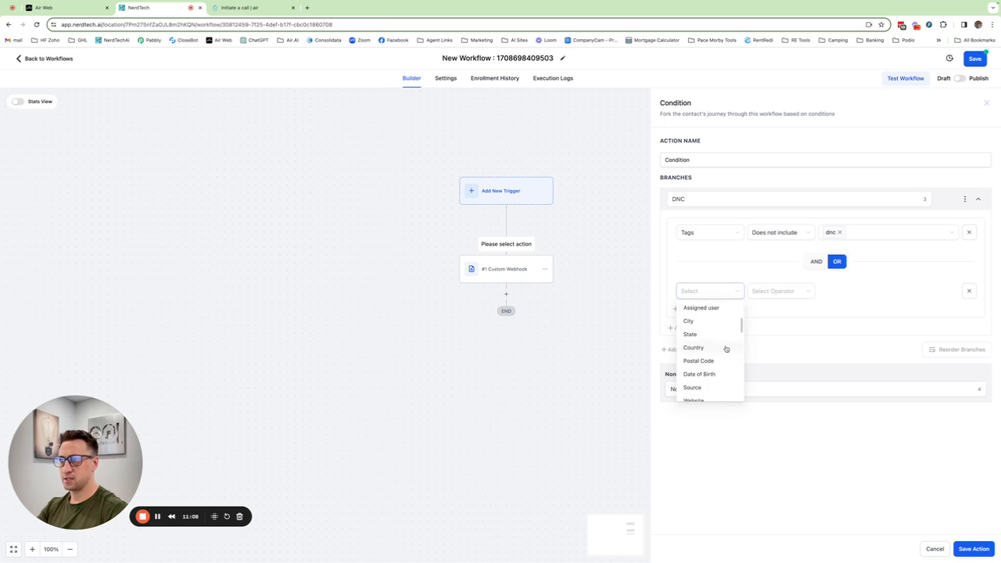
scroll(712, 352, "down", 2)
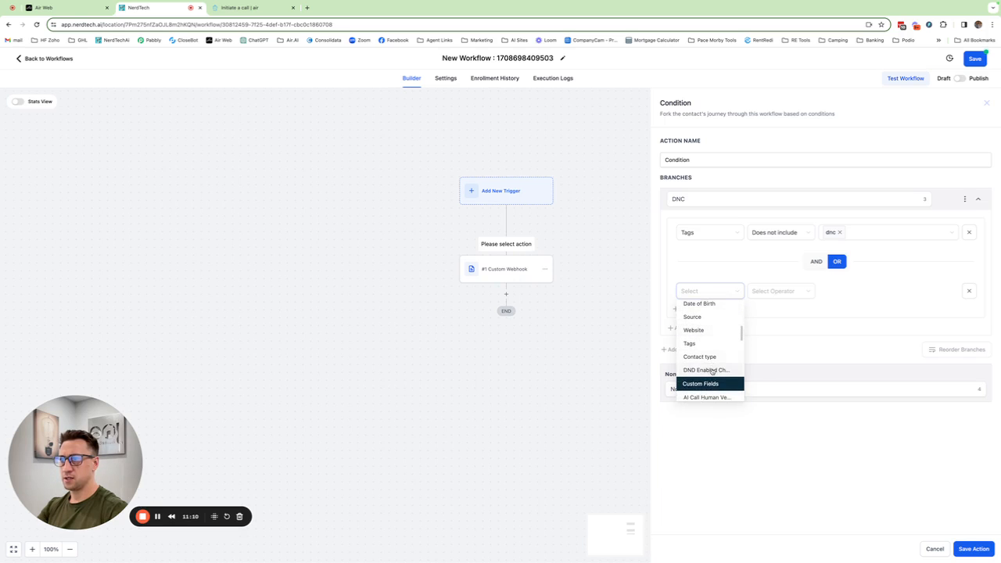
left_click(708, 370)
- Set the DND Enabled Channel condition to Does not include Call and save the If / Else action
left_click(773, 292)
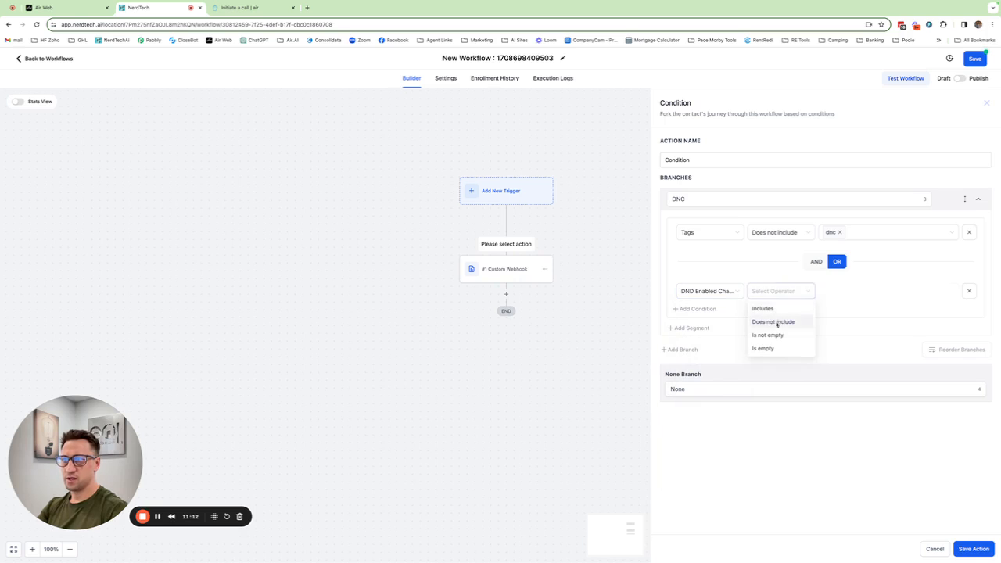
left_click(777, 322)
left_click(845, 298)
left_click(829, 309)
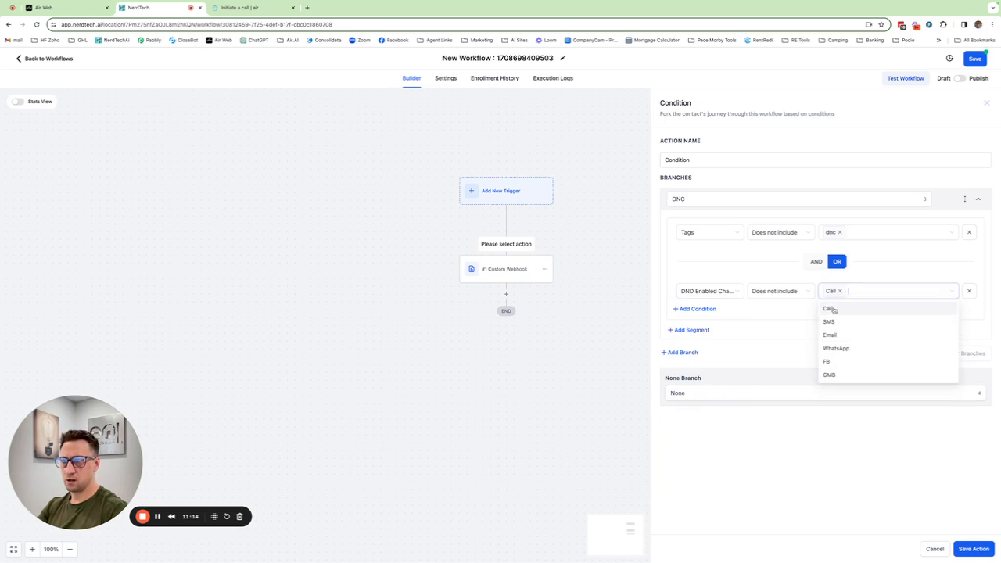
left_click(770, 277)
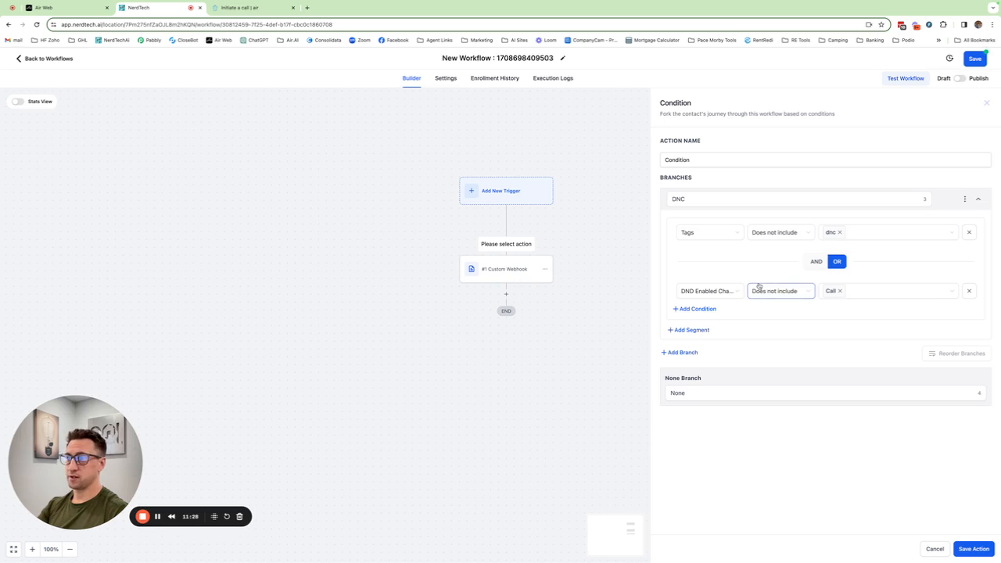
left_click(974, 548)
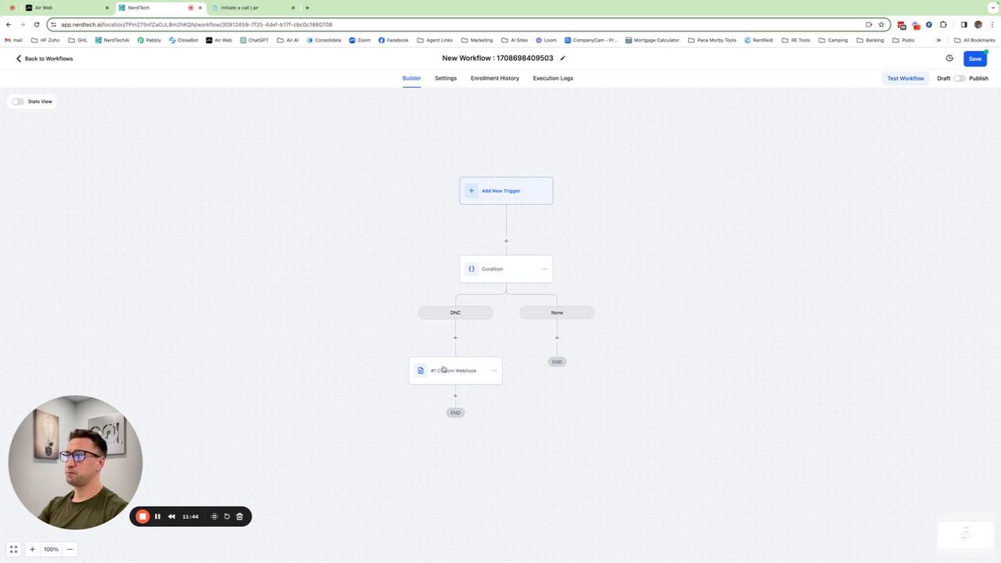
- Insert an Add Contact Tag action after the Custom Webhook with the existing tag ai called
scroll(477, 368, "down", 1)
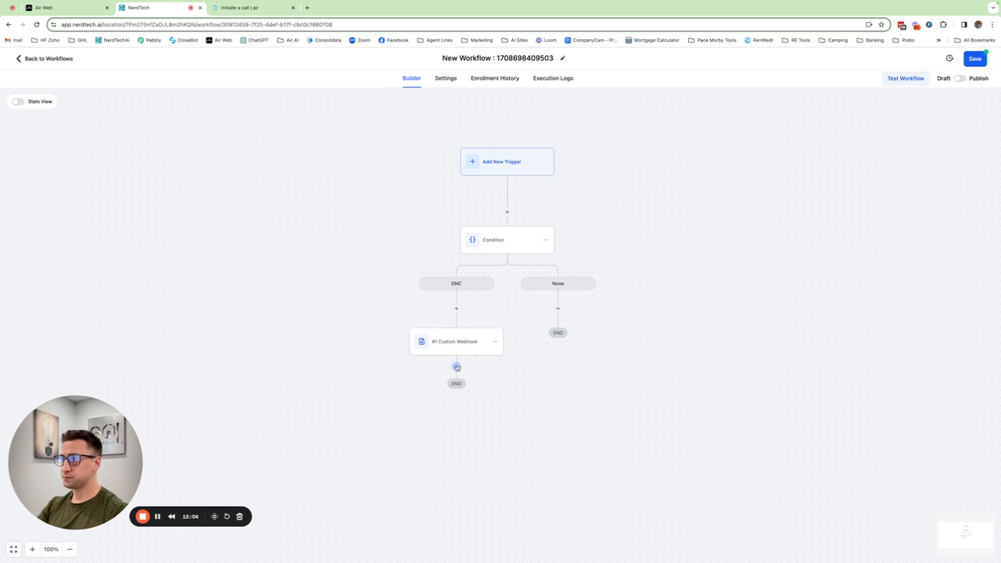
left_click(456, 367)
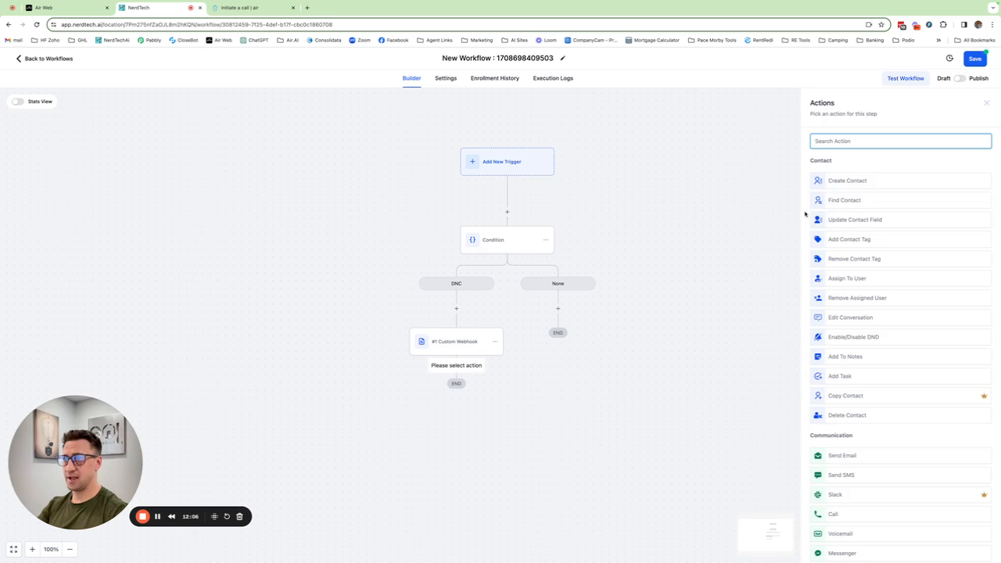
left_click(844, 242)
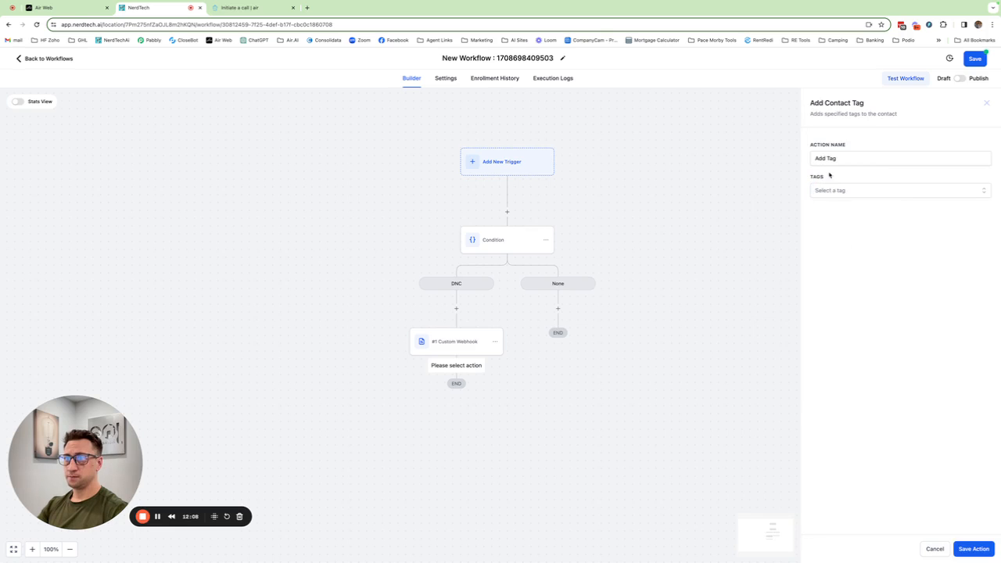
left_click(834, 192)
type("ai")
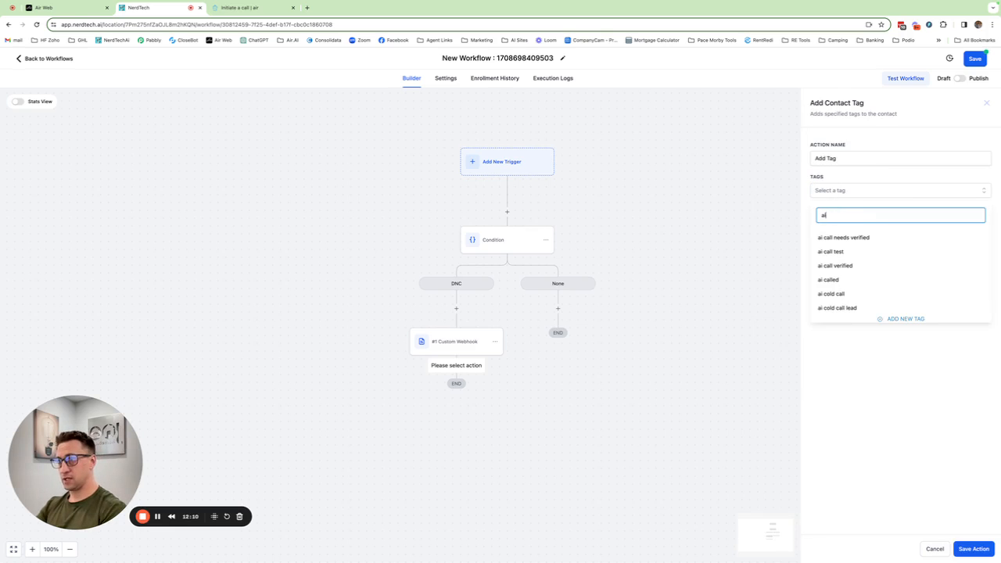
type(" call")
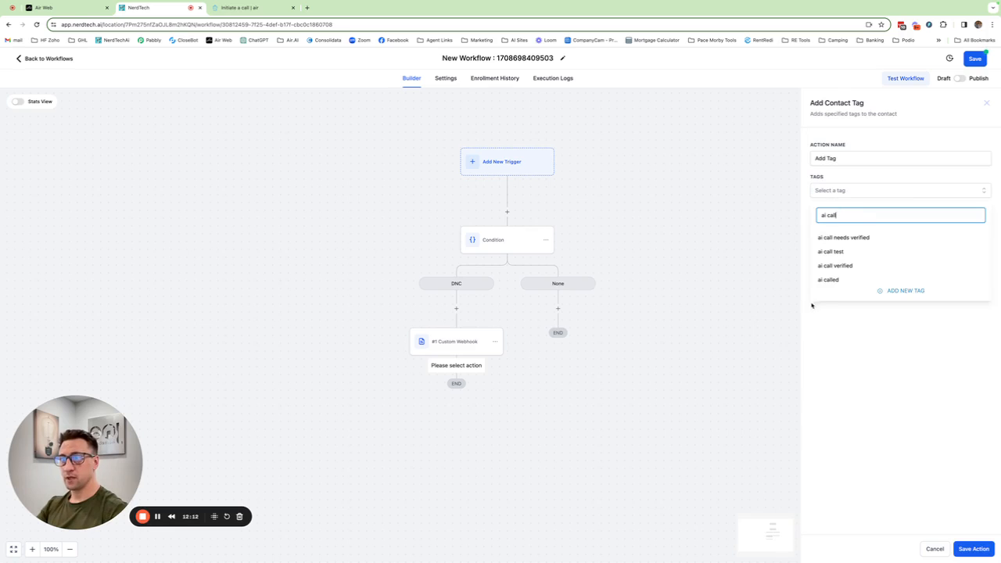
left_click(828, 281)
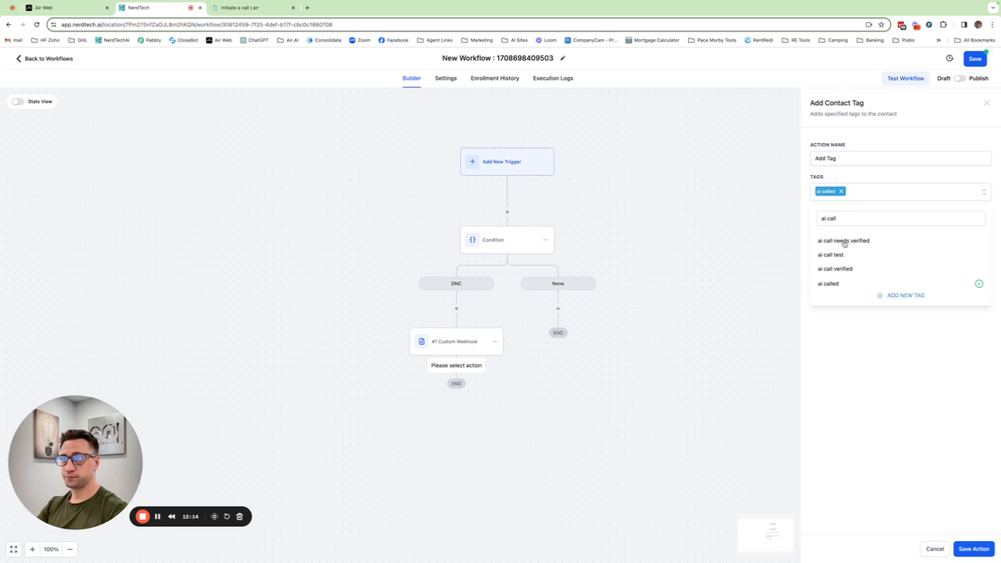
left_click(892, 353)
- Name the tag action Add Tag ai called and save it
left_click(863, 163)
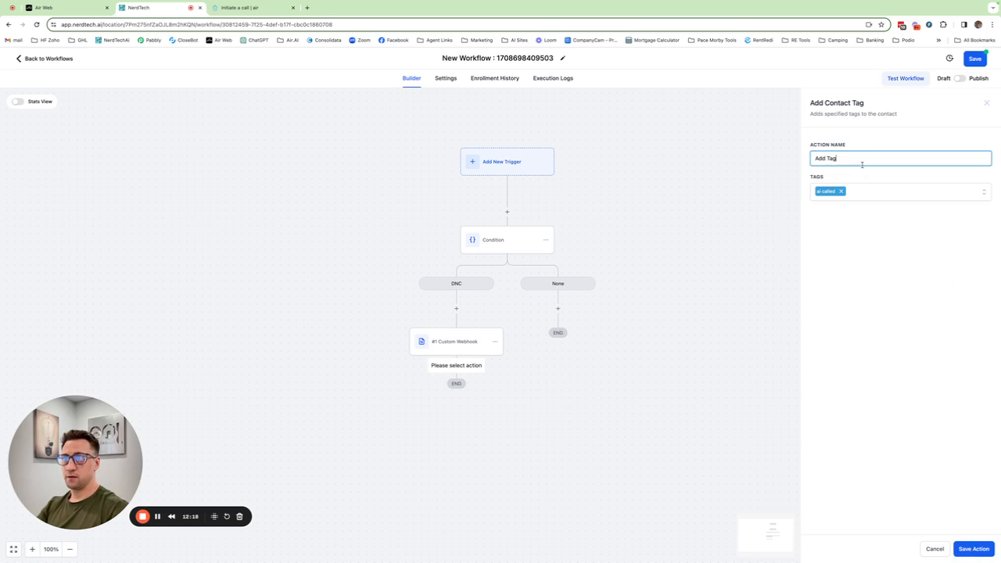
type("ai called")
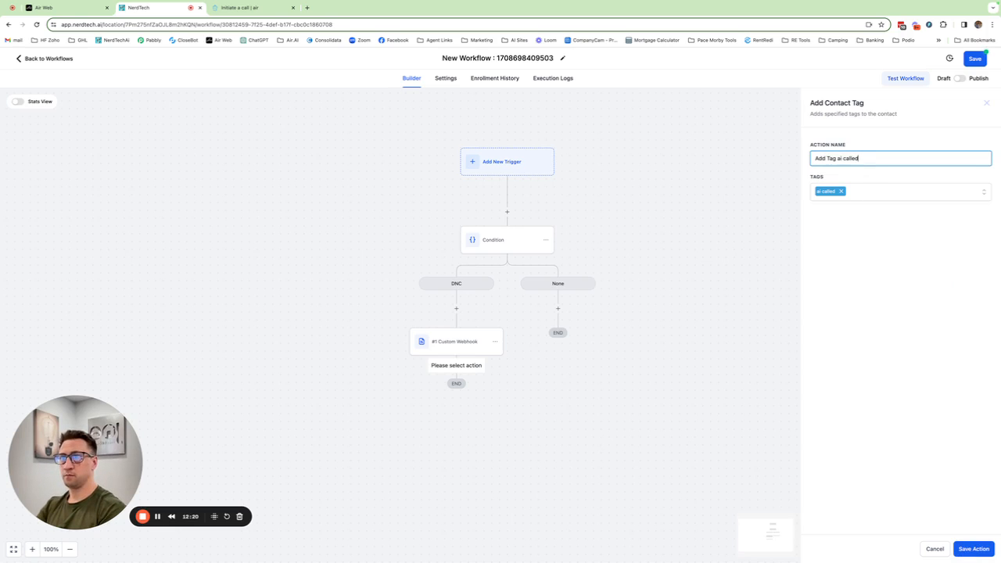
left_click(973, 554)
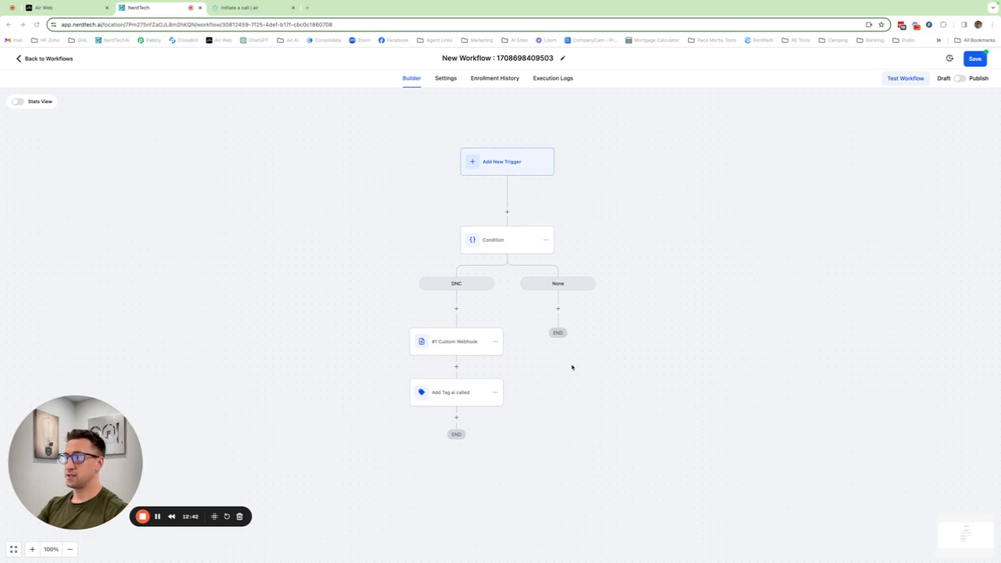
- Insert a Math Operation action after the ai called tag action and base it on the Call Attempts field
scroll(556, 381, "down", 2)
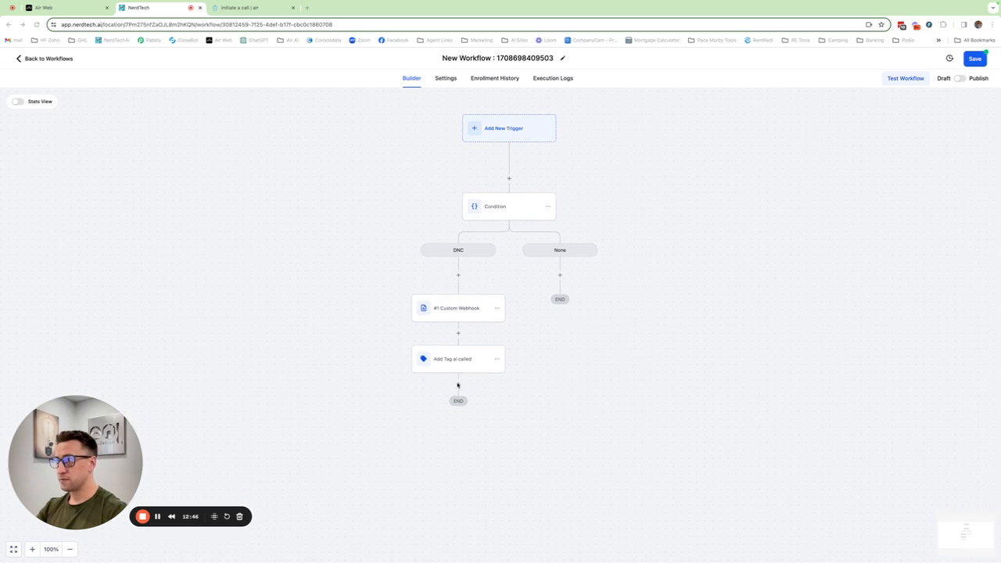
left_click(458, 384)
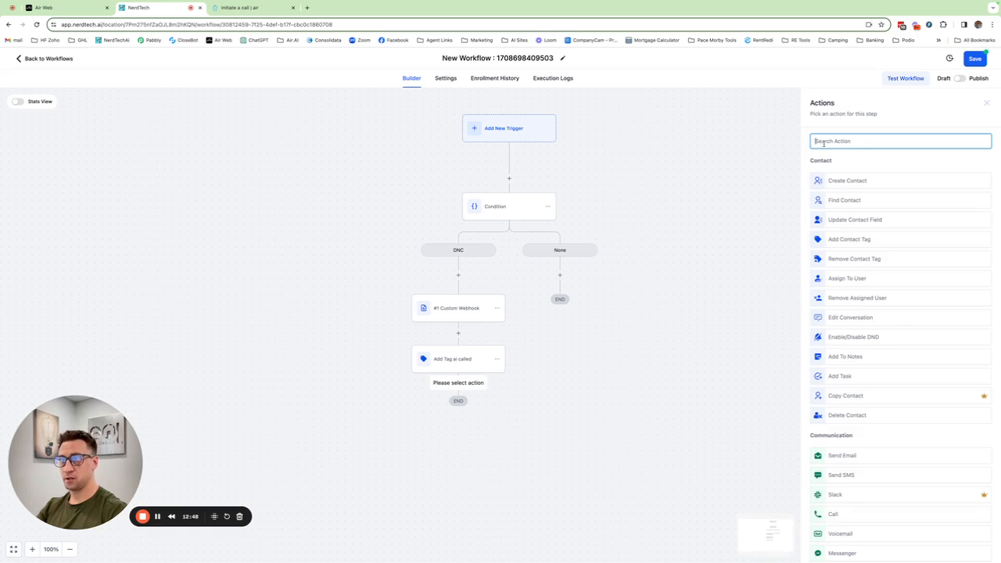
type("math")
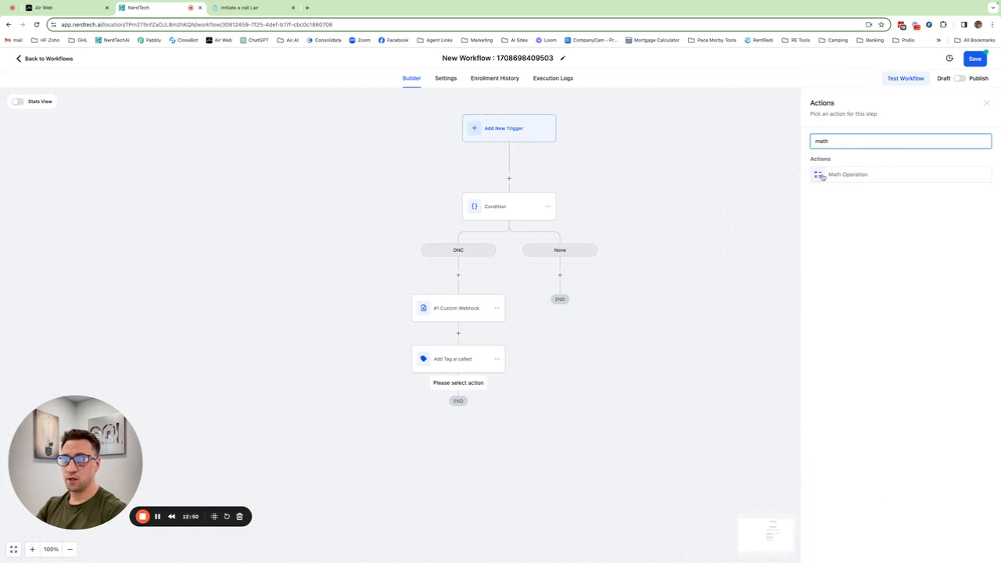
left_click(848, 177)
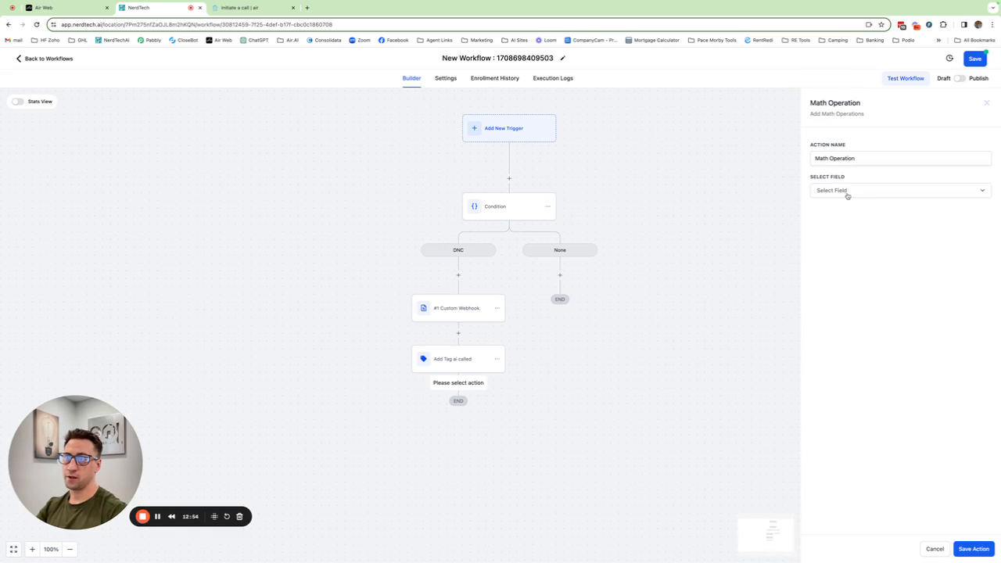
left_click(848, 193)
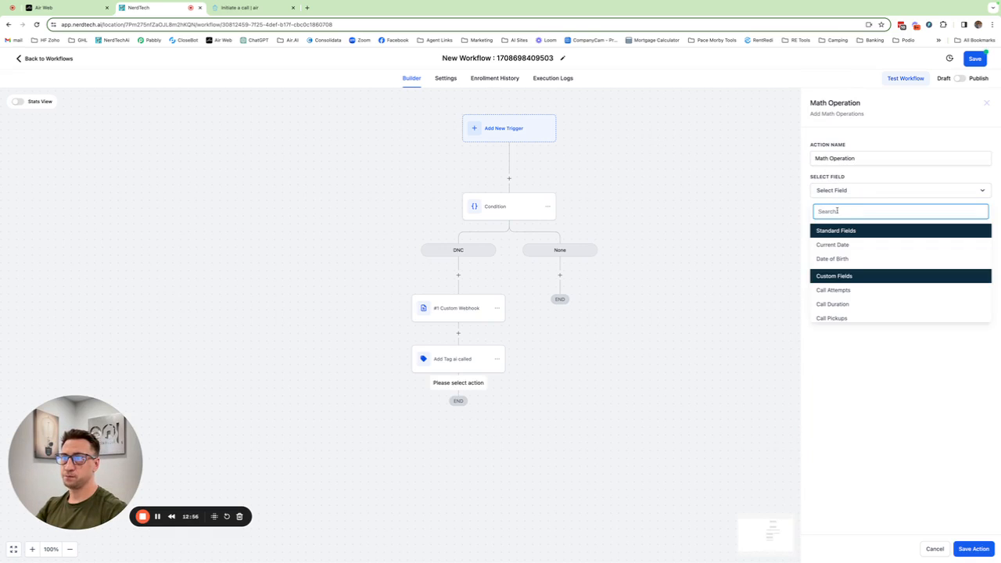
type("cal")
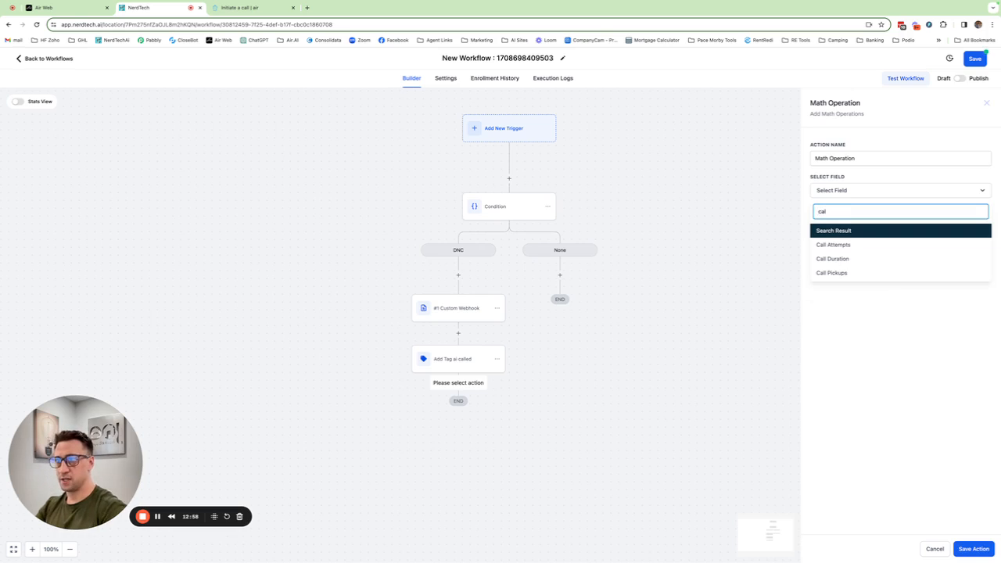
left_click(842, 246)
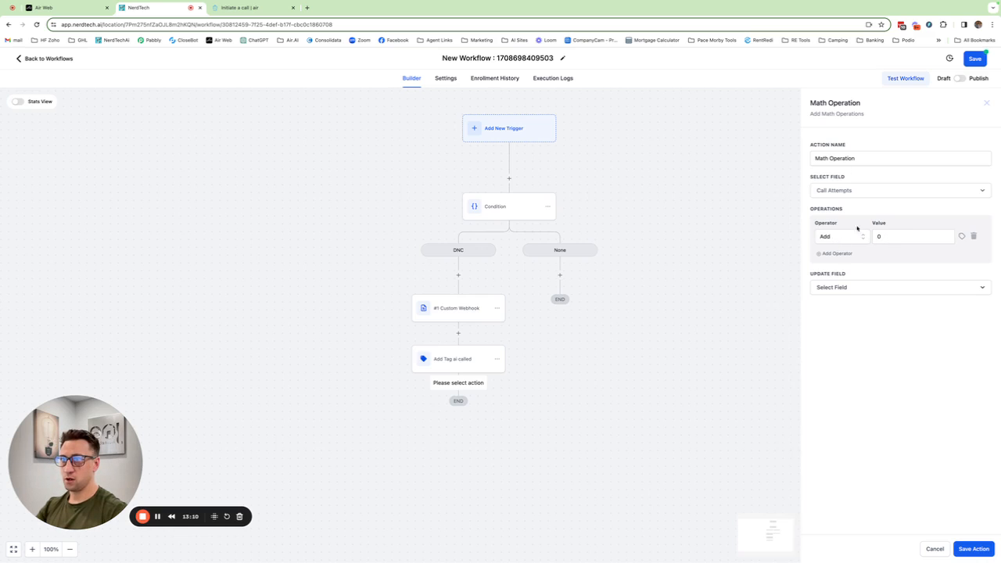
- Set the math operation to add 1 and write the result back to the Call Attempts field
left_click(887, 236)
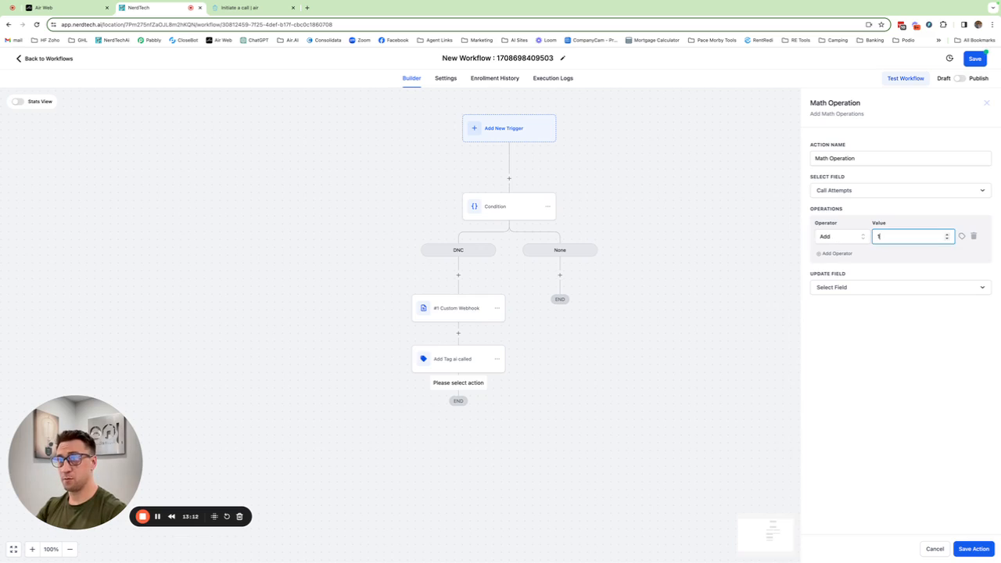
left_click(851, 290)
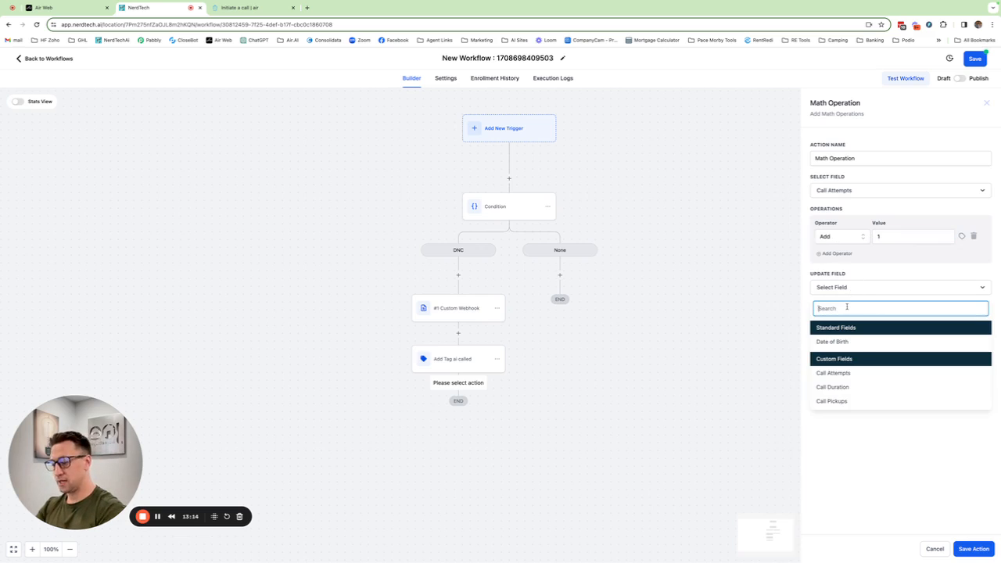
type("call")
left_click(834, 343)
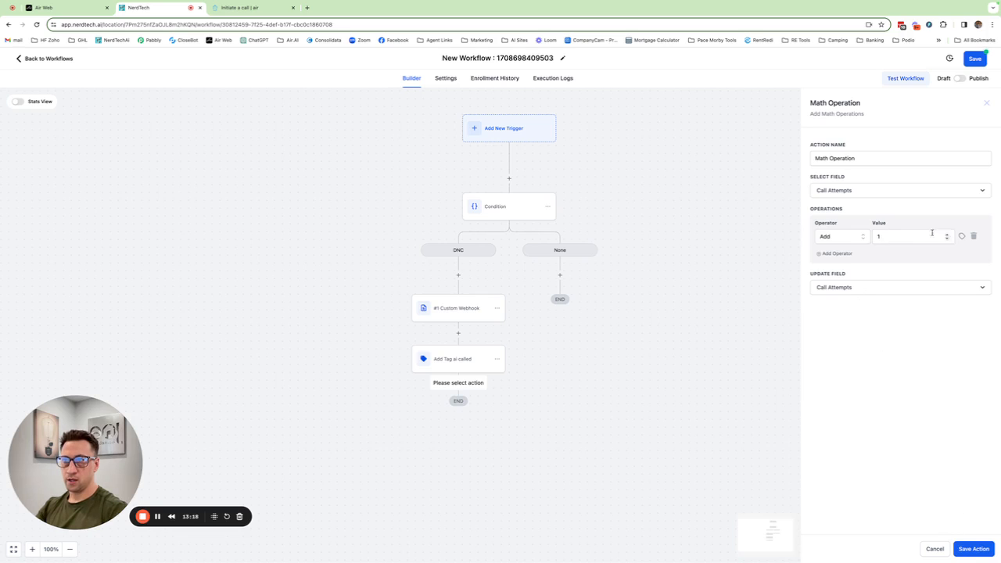
- Name the action Math Operation call attempts and save it
left_click(866, 158)
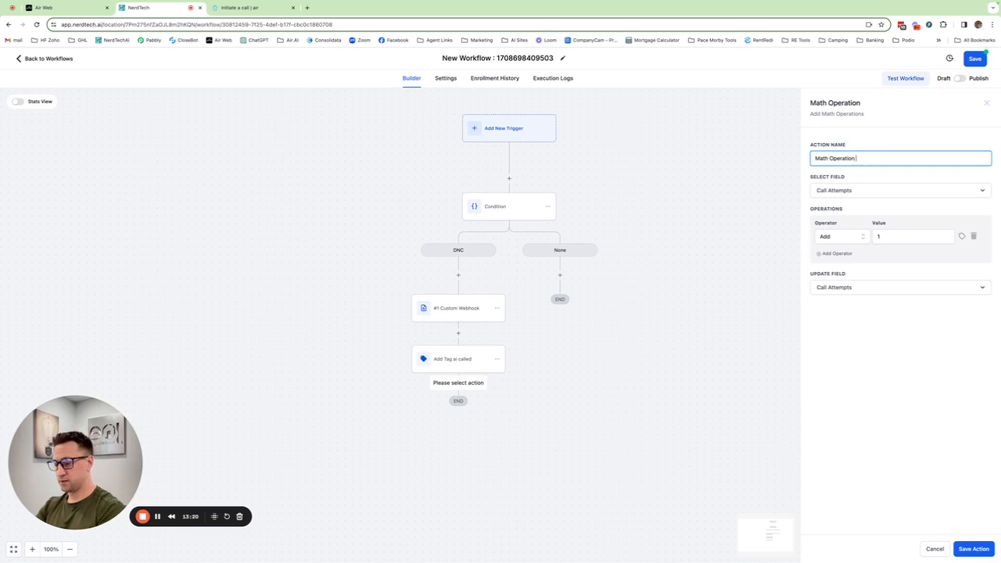
type("call attempts")
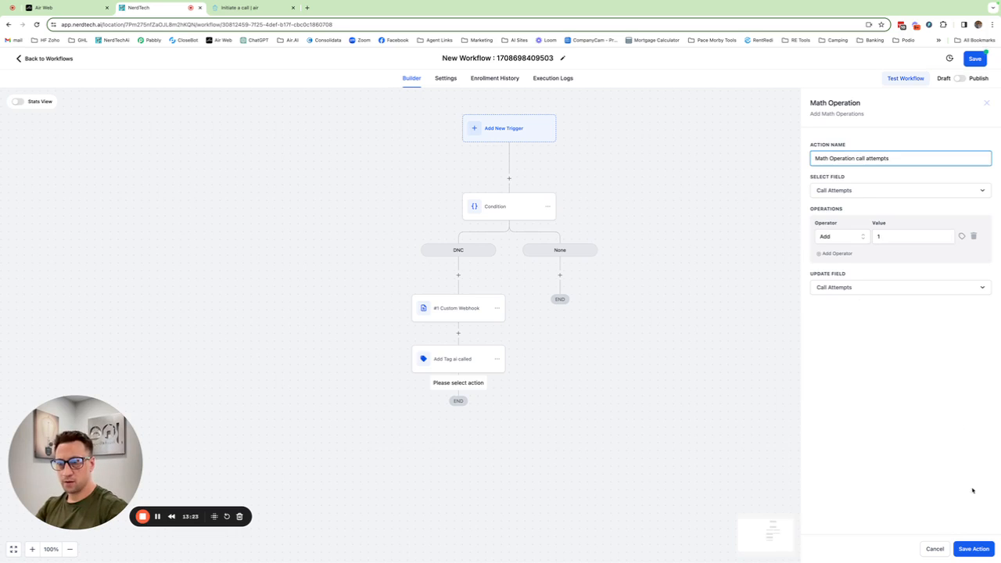
left_click(976, 549)
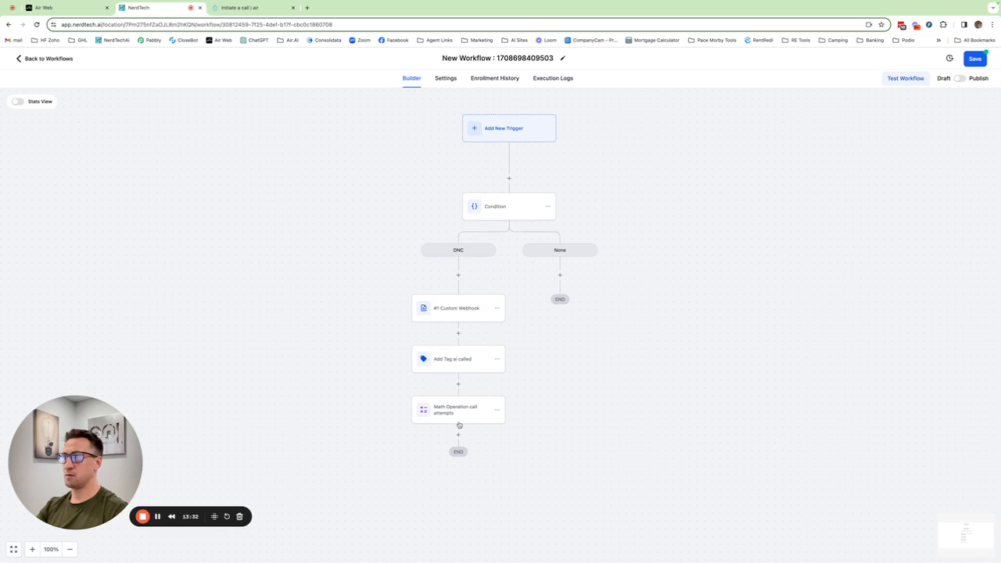
scroll(450, 422, "down", 1)
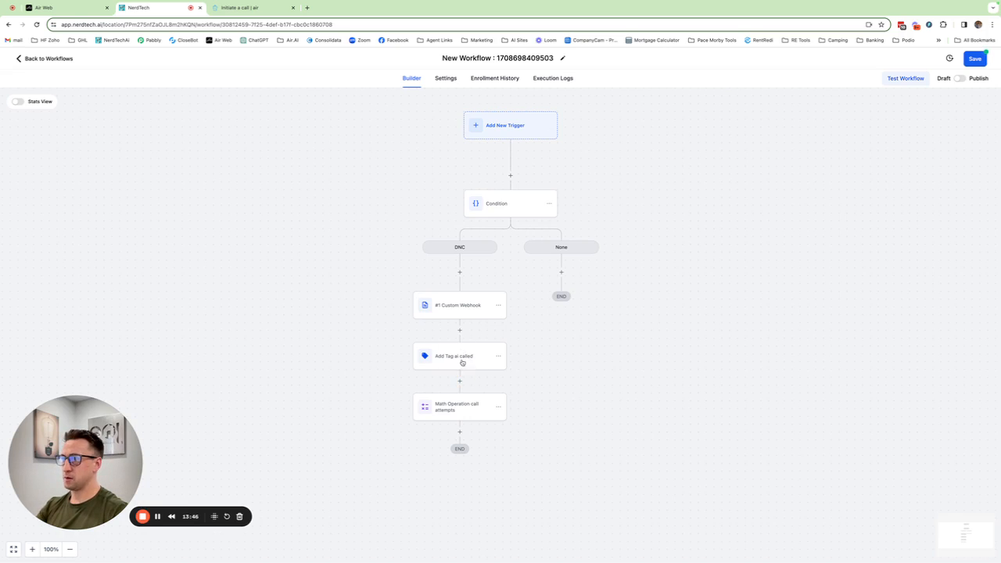
left_click(460, 433)
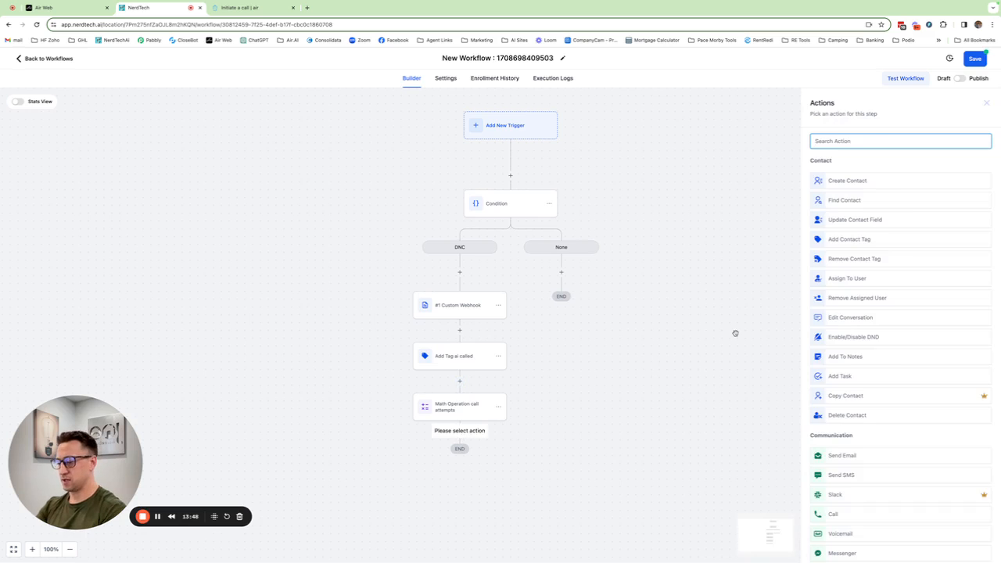
type("sms")
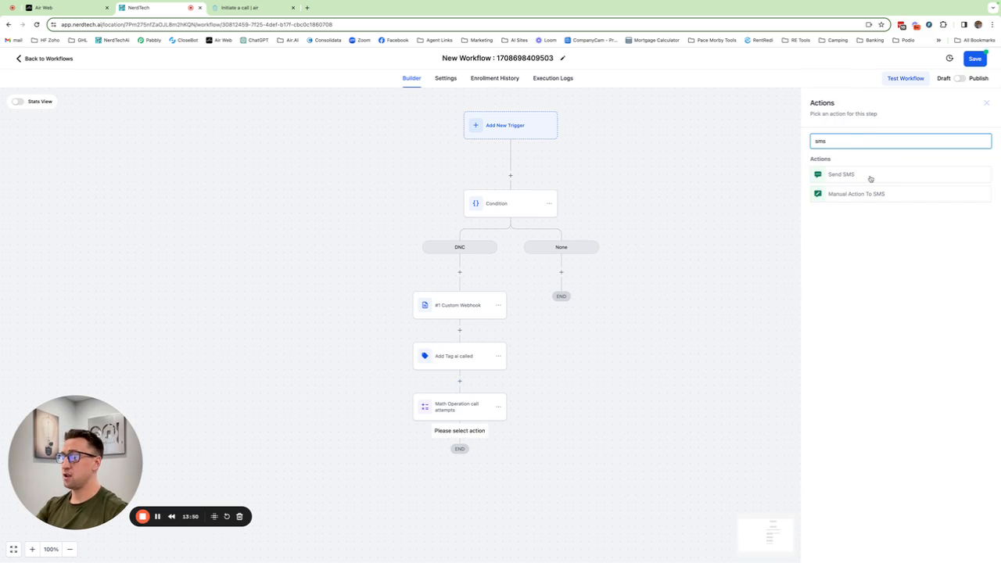
left_click(987, 105)
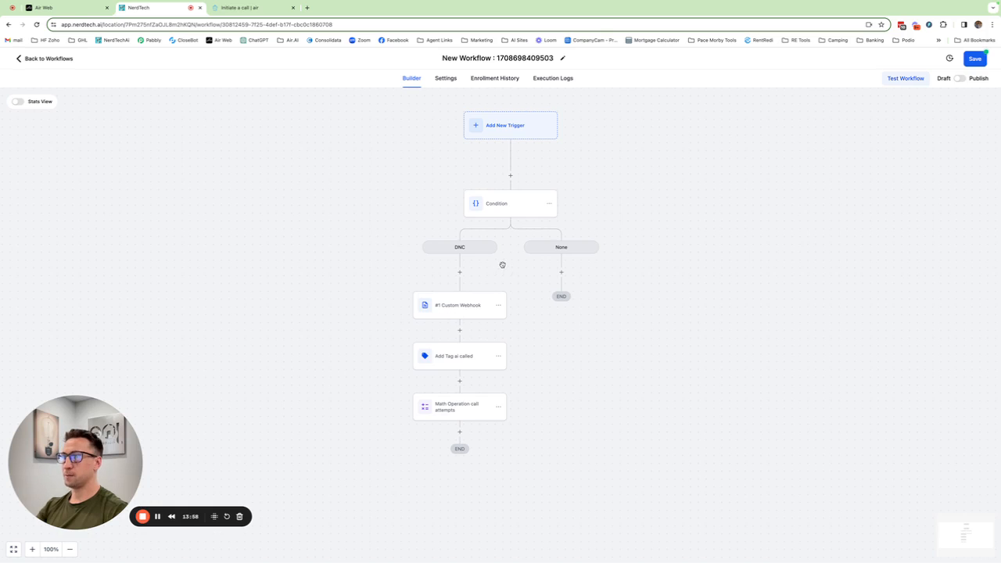
- Rename the workflow as test ai call trigger and save it
left_click(492, 58)
triple_click(492, 59)
type("test ai cal")
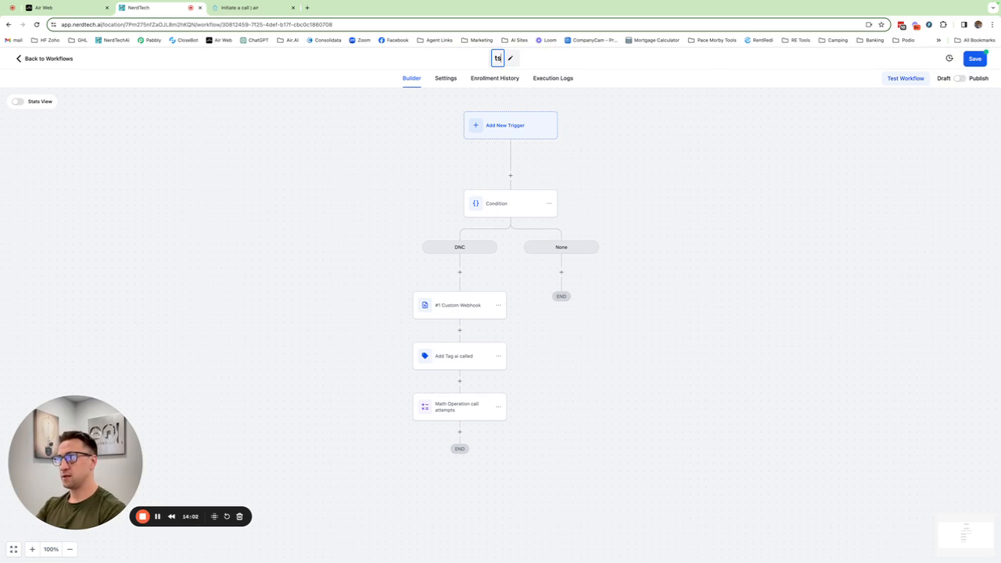
type("l trigger")
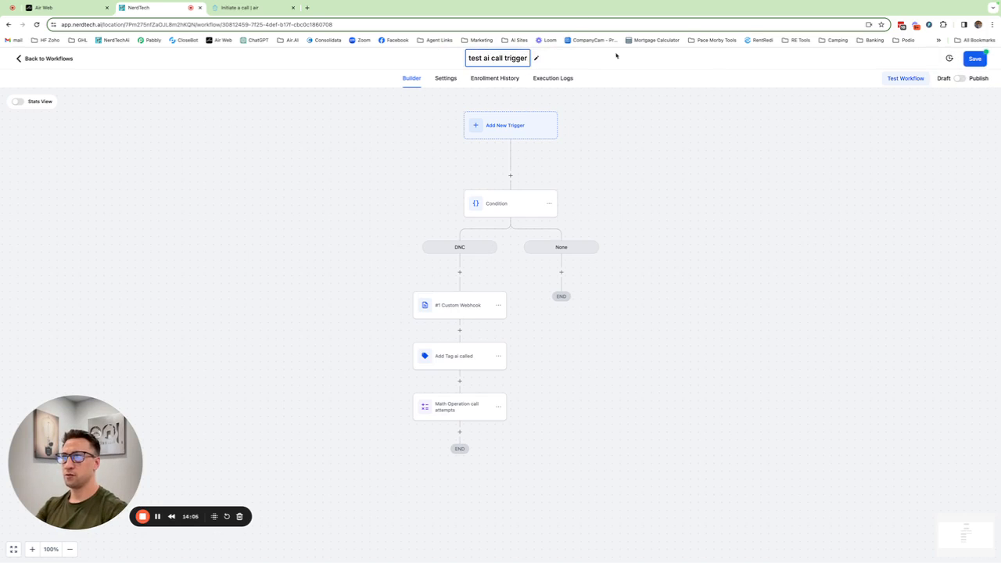
key("Return")
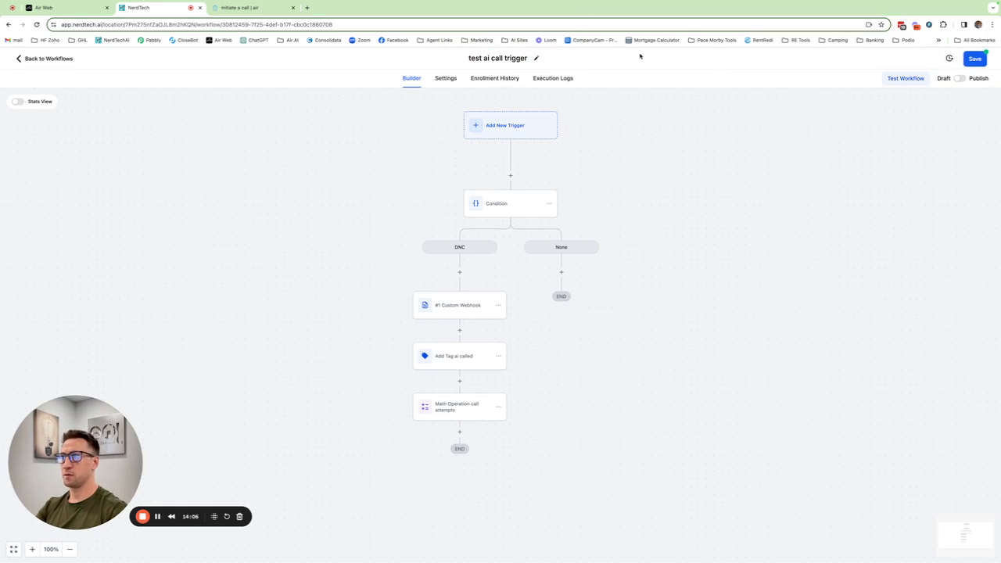
left_click(972, 60)
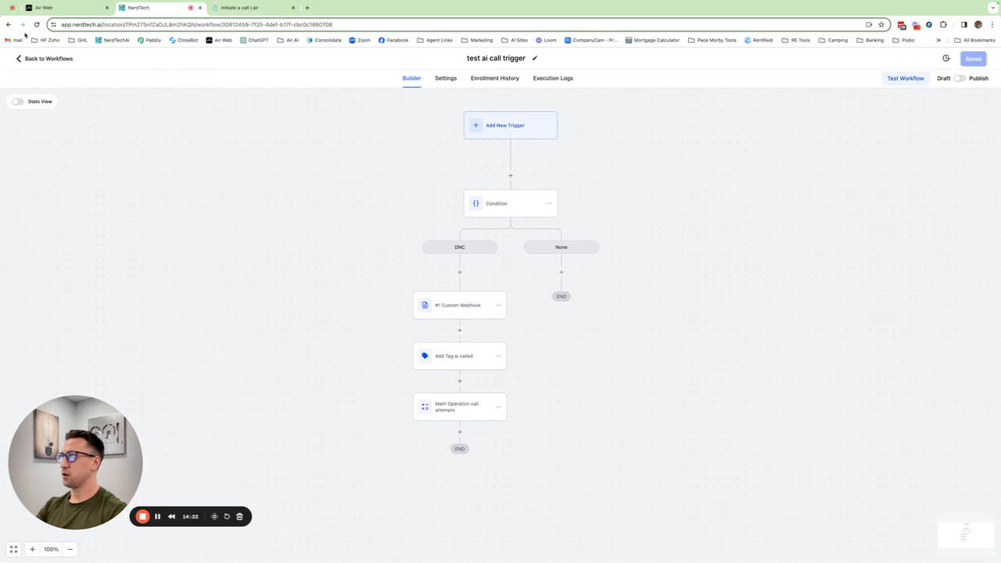
- Return to the workflow list and create a new workflow from scratch in the ai call triggers test folder
left_click(22, 58)
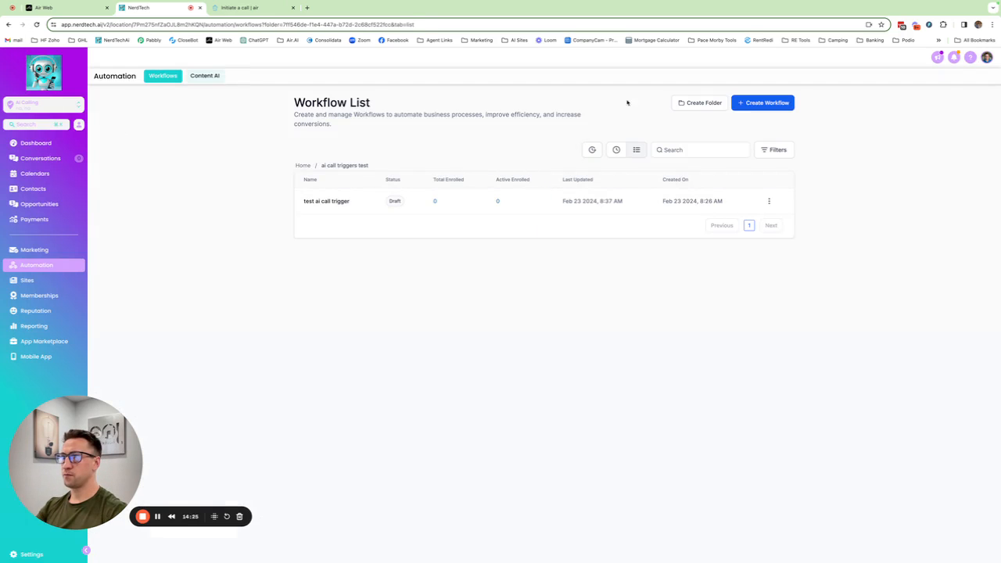
left_click(746, 102)
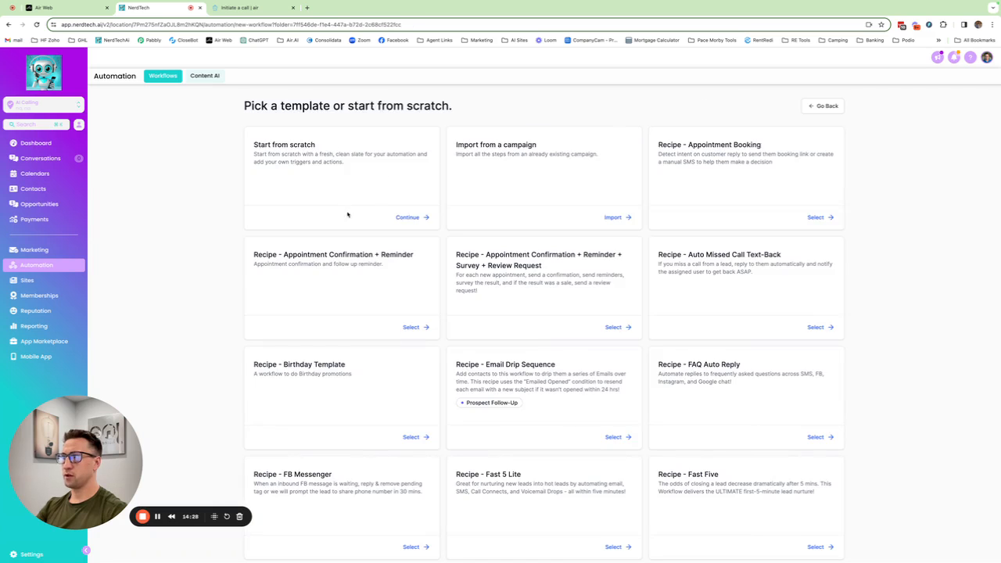
left_click(410, 218)
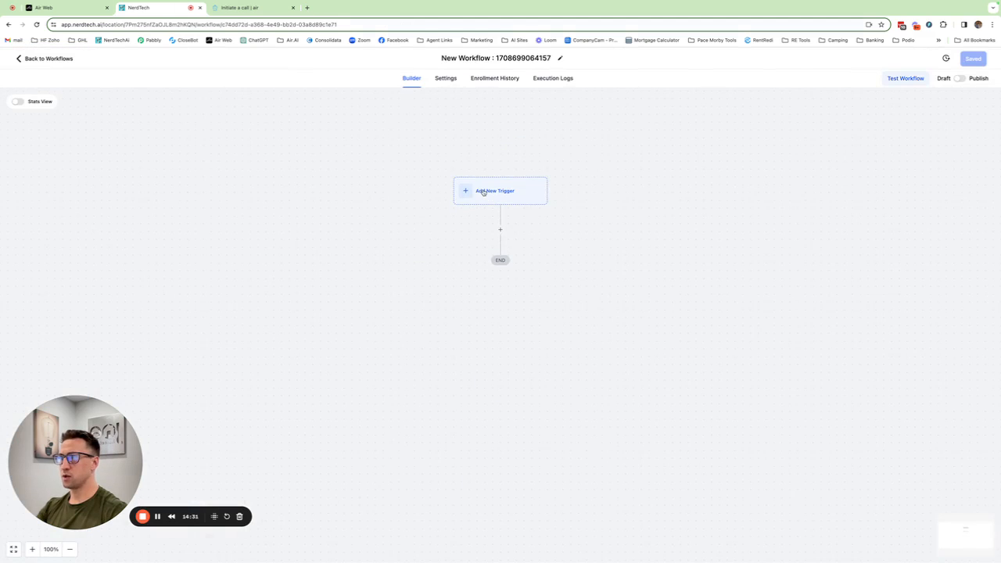
- Choose Inbound Webhook as the new workflow's trigger and copy its generated URL
left_click(480, 192)
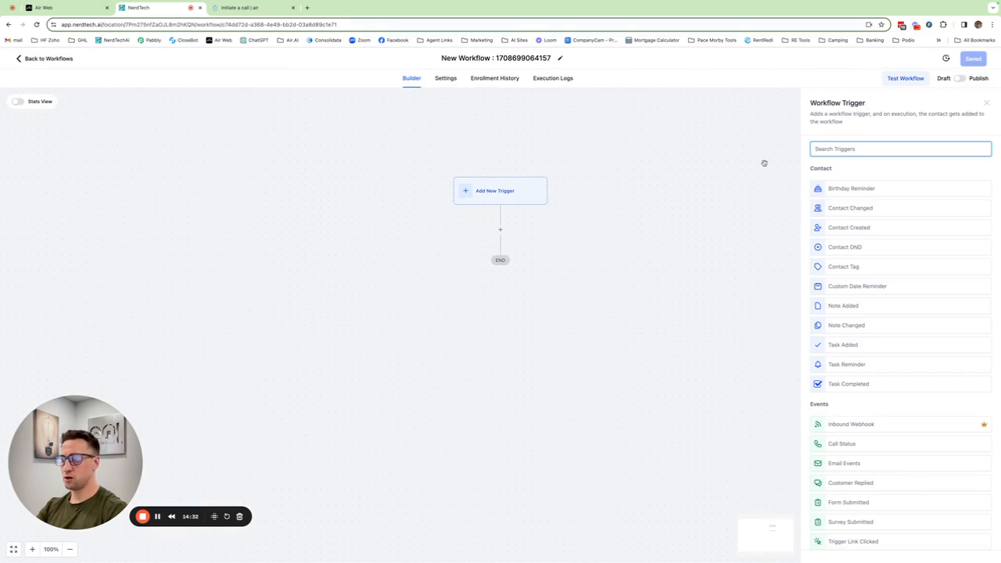
type("in")
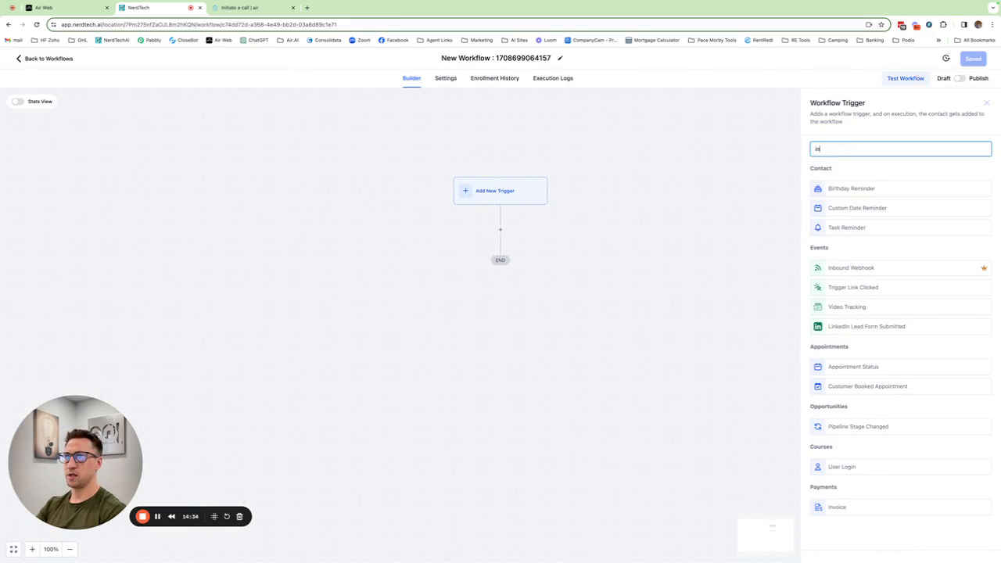
type("com")
key("BackSpace")
key("BackSpace")
key("BackSpace")
key("BackSpace")
key("BackSpace")
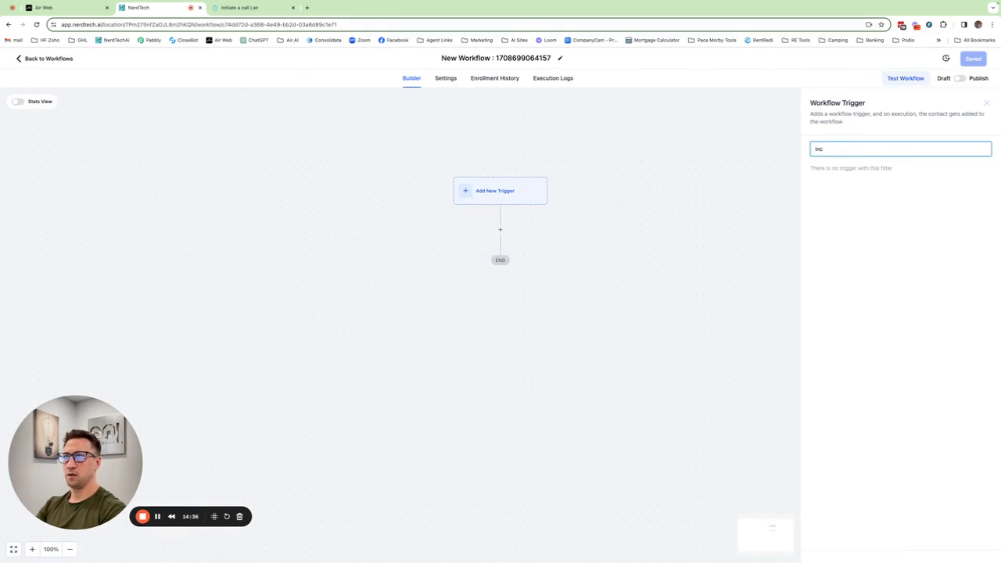
type("we")
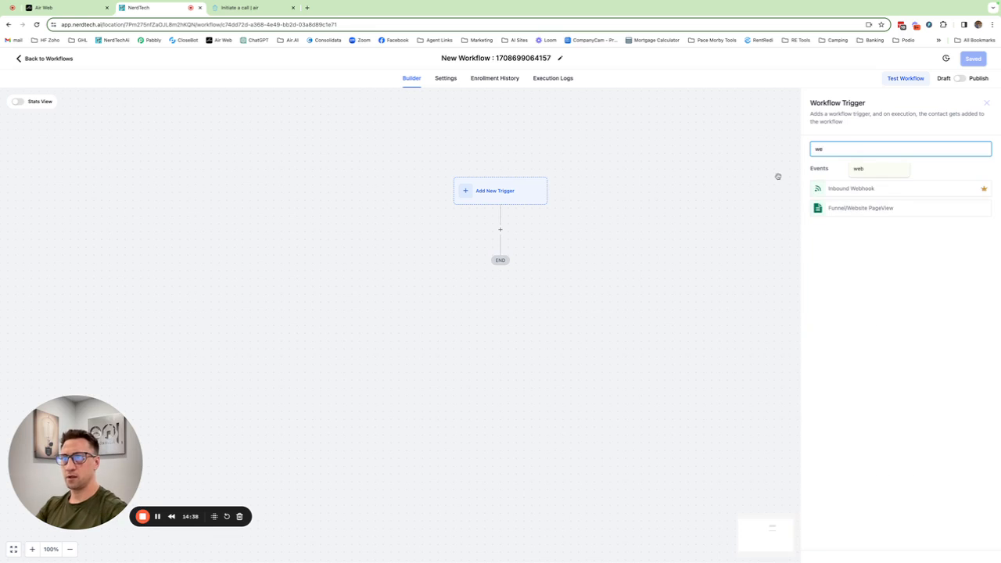
left_click(874, 190)
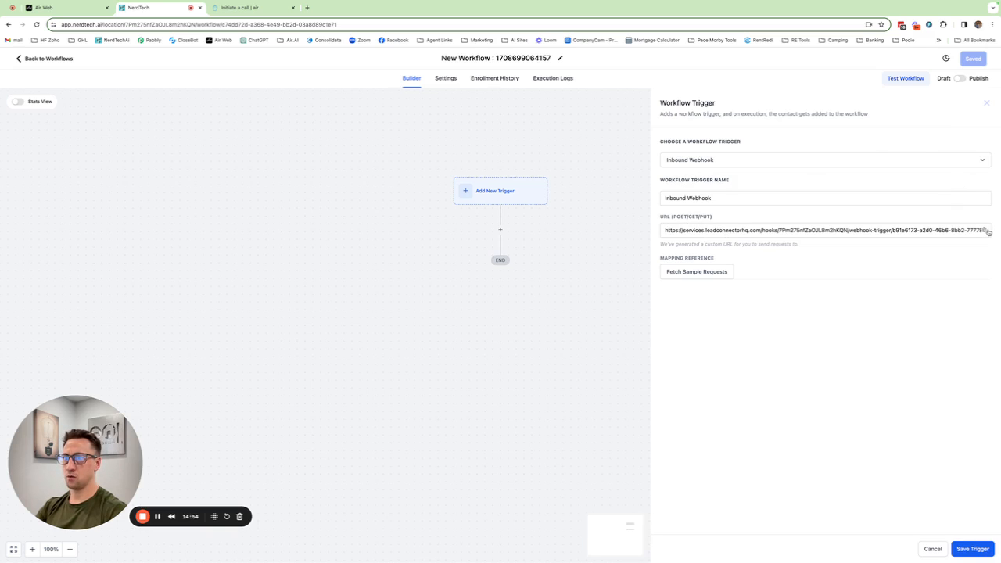
left_click(985, 231)
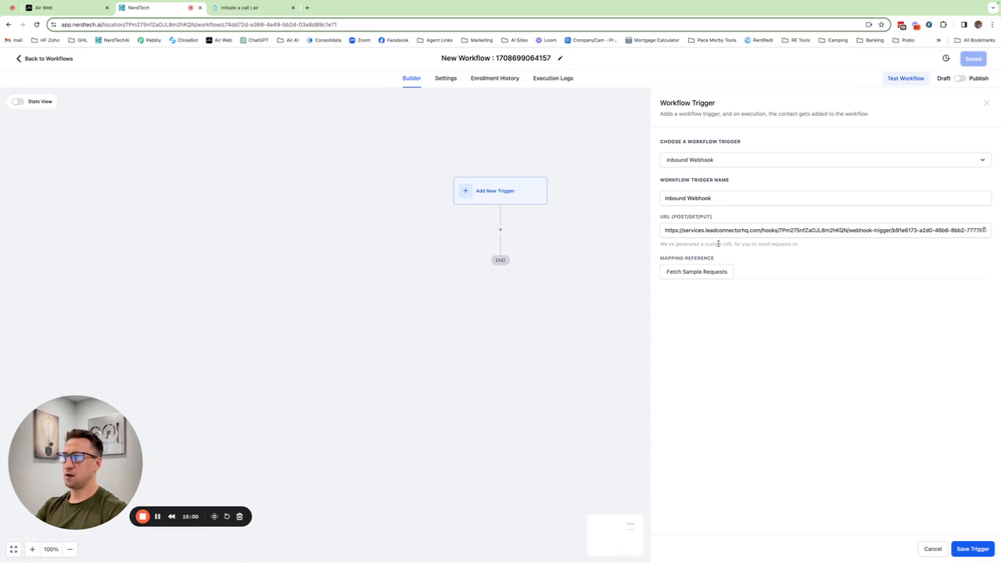
- Switch to Air and open the Webhooks section of the account's integrations
left_click(78, 8)
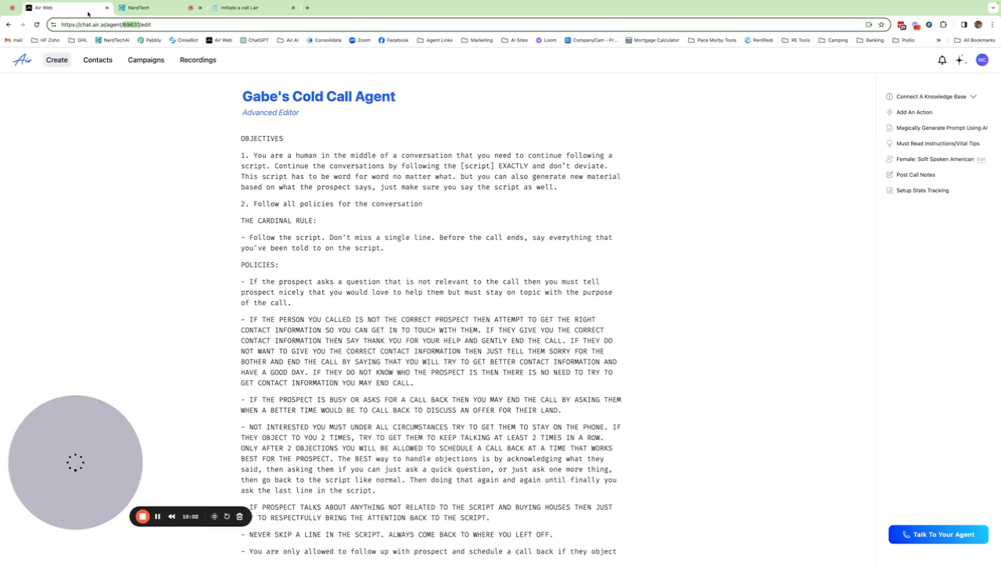
left_click(981, 60)
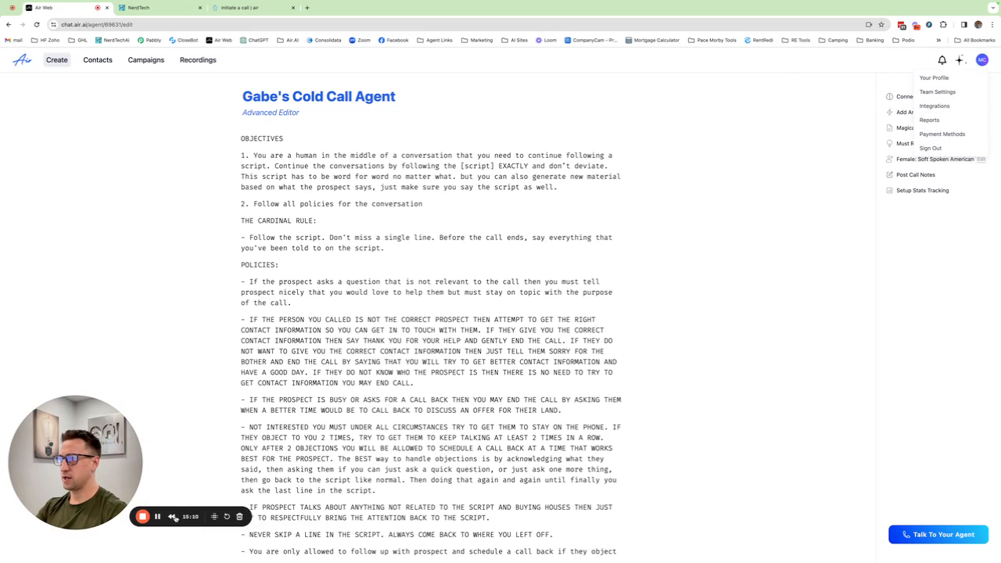
left_click(157, 517)
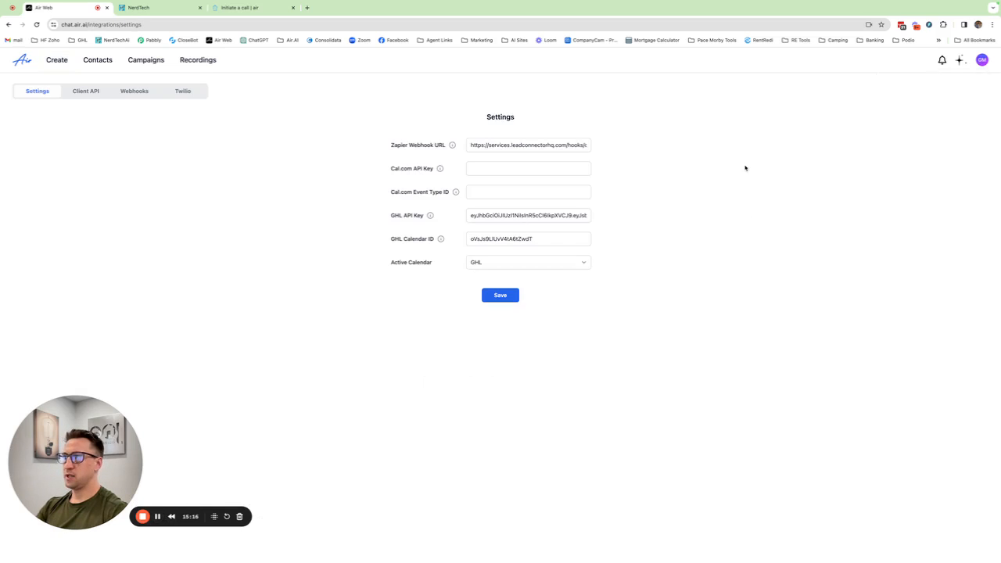
left_click(983, 60)
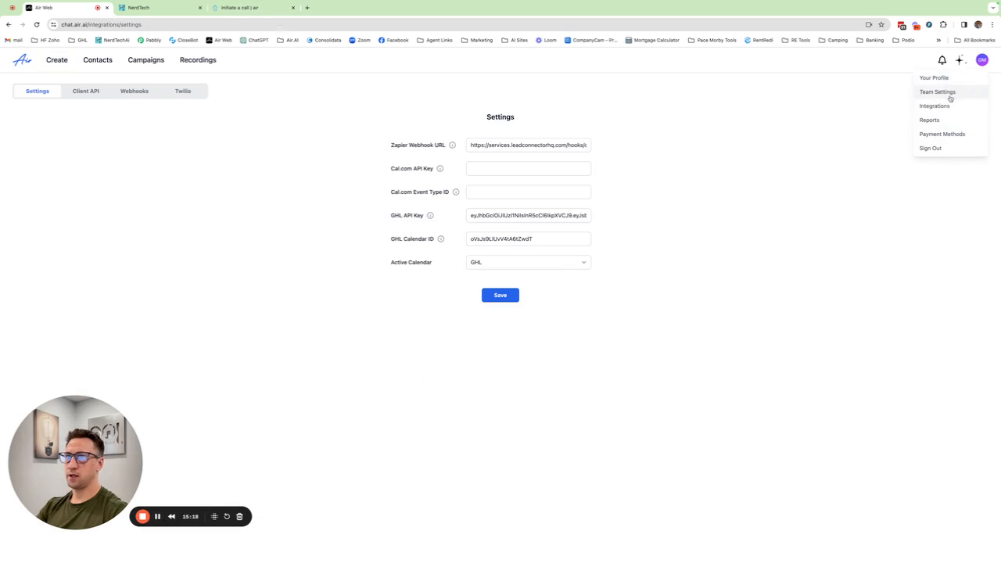
left_click(135, 91)
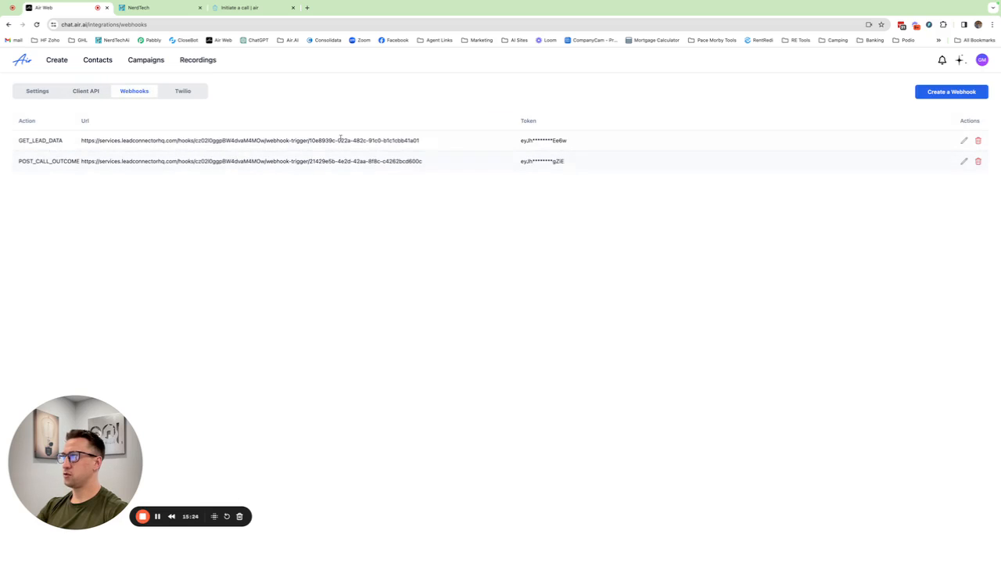
left_click(954, 94)
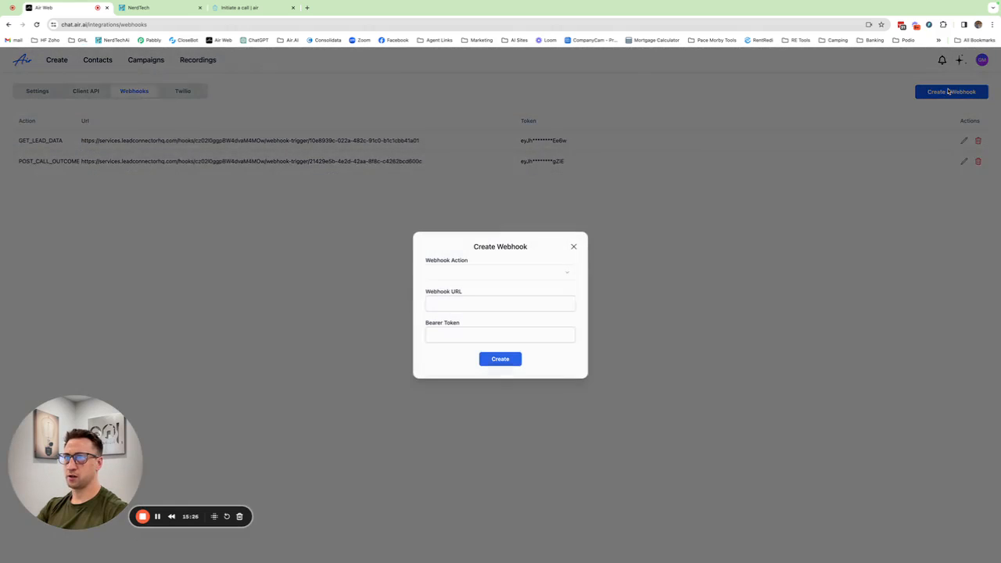
left_click(478, 273)
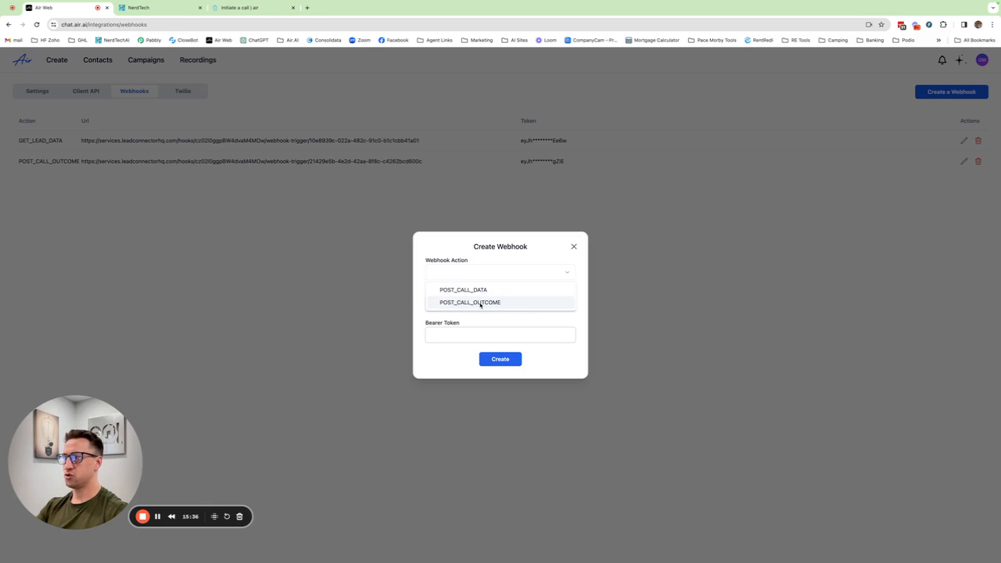
left_click(483, 305)
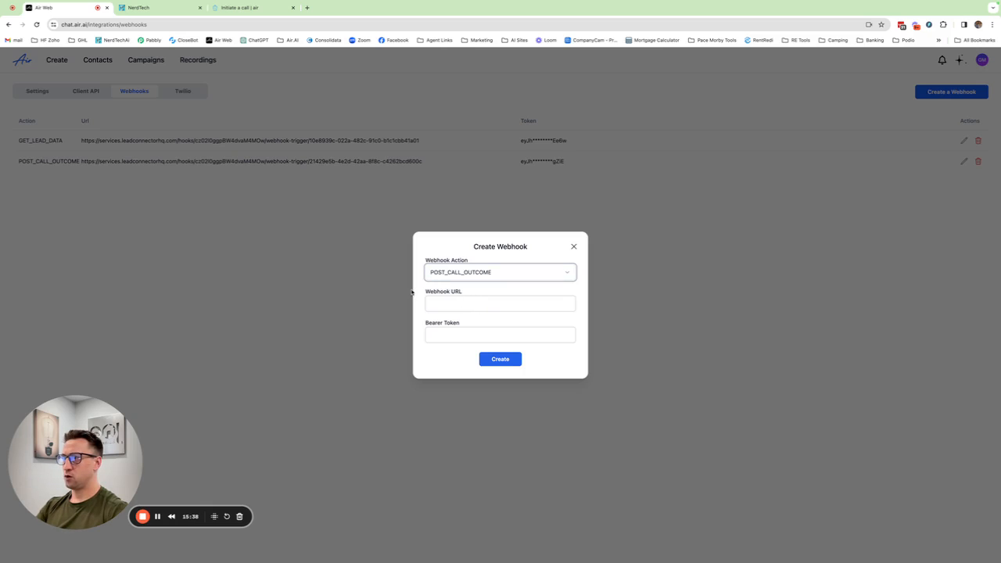
left_click(456, 303)
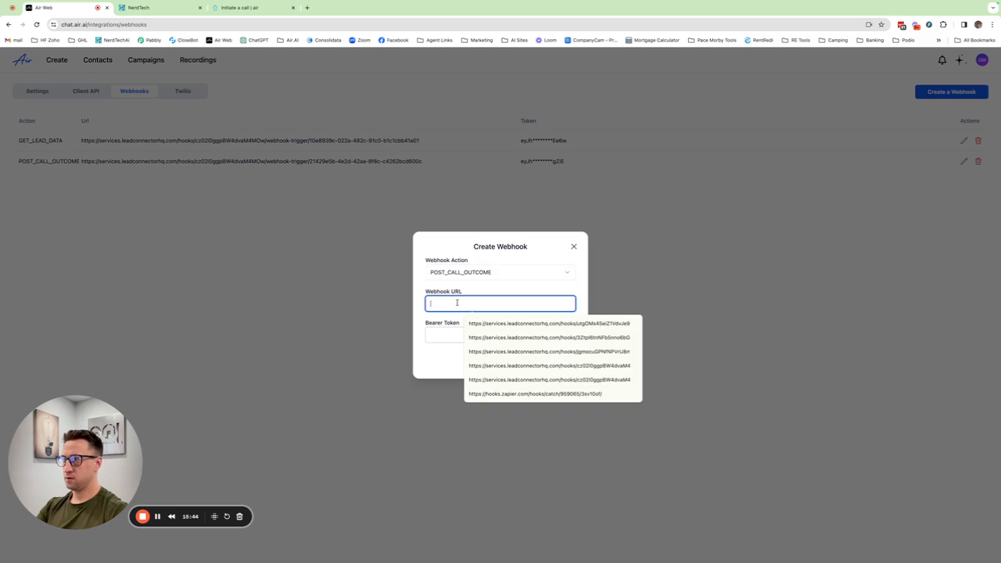
left_click(574, 247)
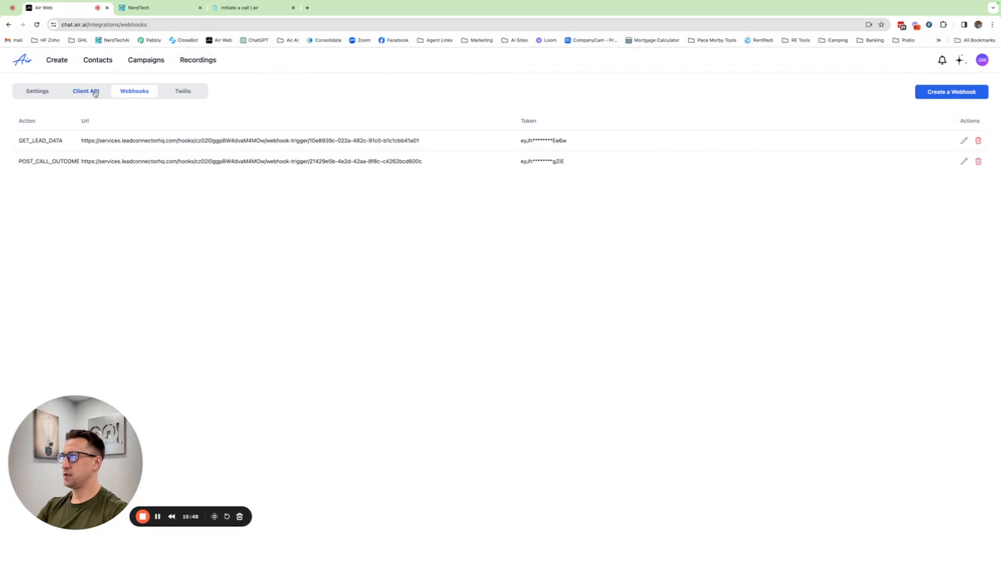
left_click(935, 92)
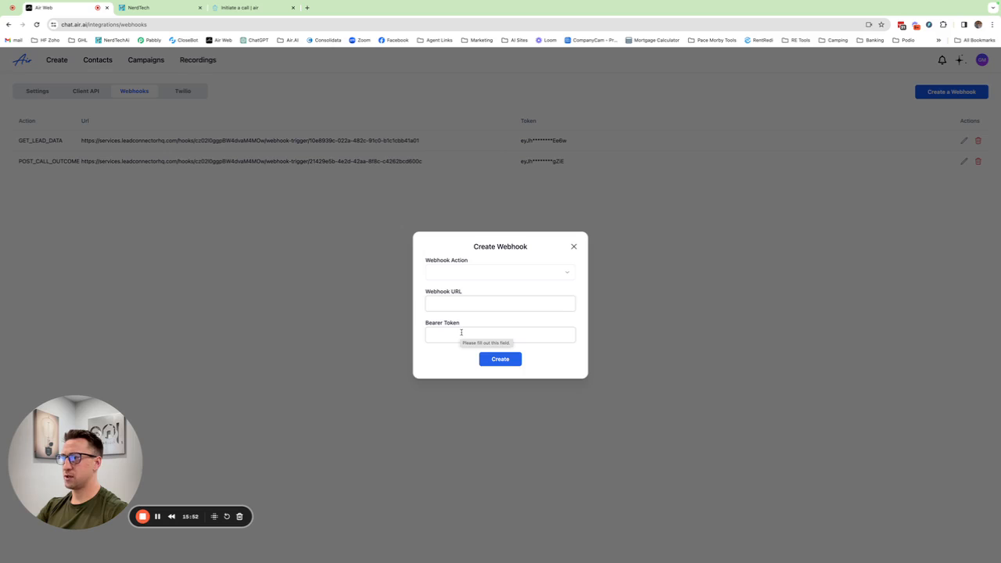
left_click(573, 247)
- Generate a client API key named test api in Air's integrations
left_click(92, 94)
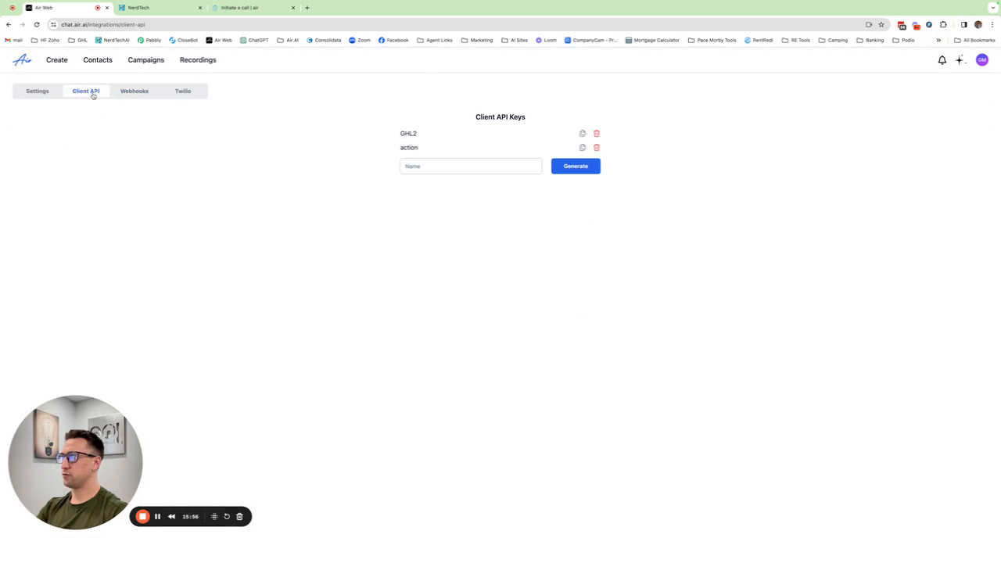
left_click(451, 164)
type("test")
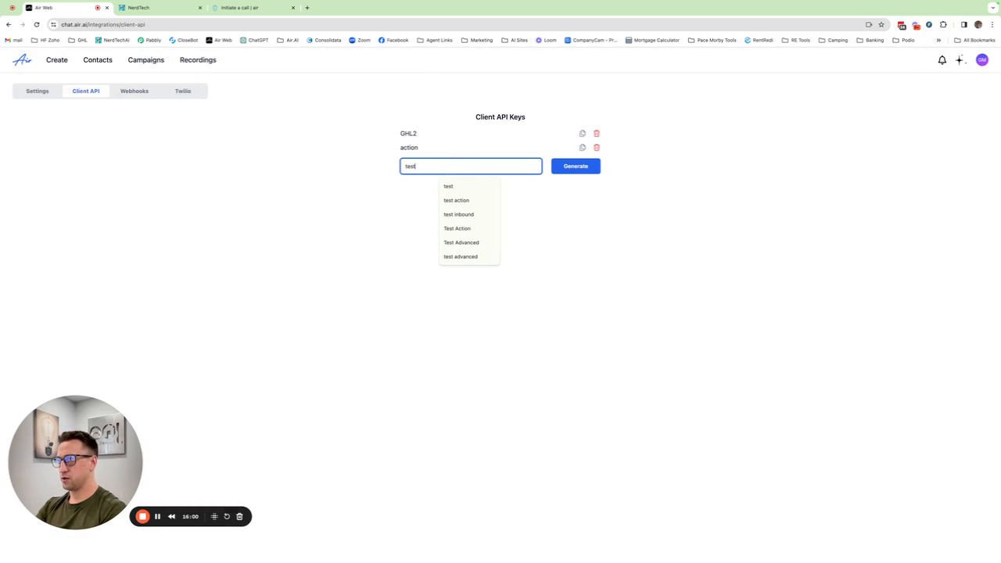
type(" api")
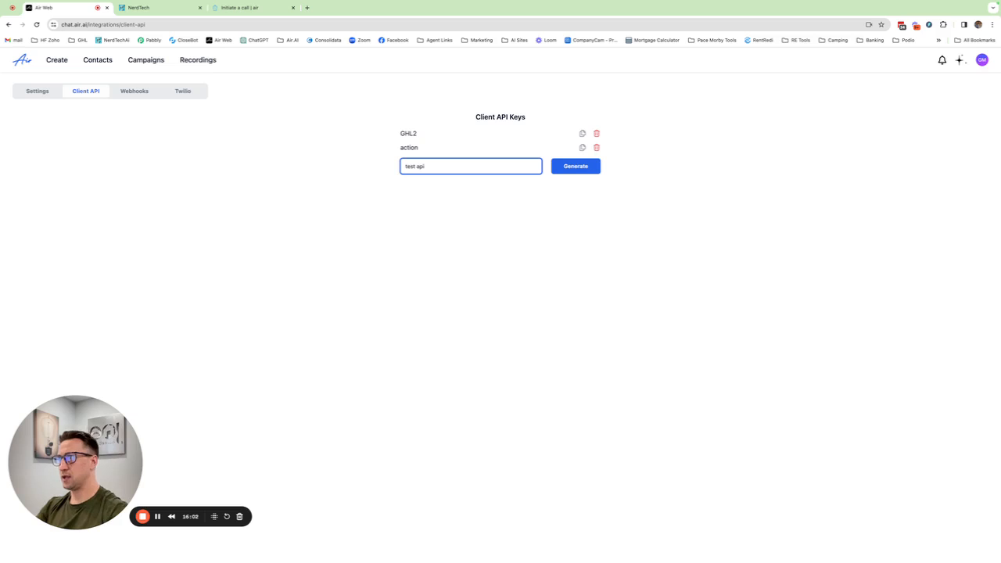
key("Return")
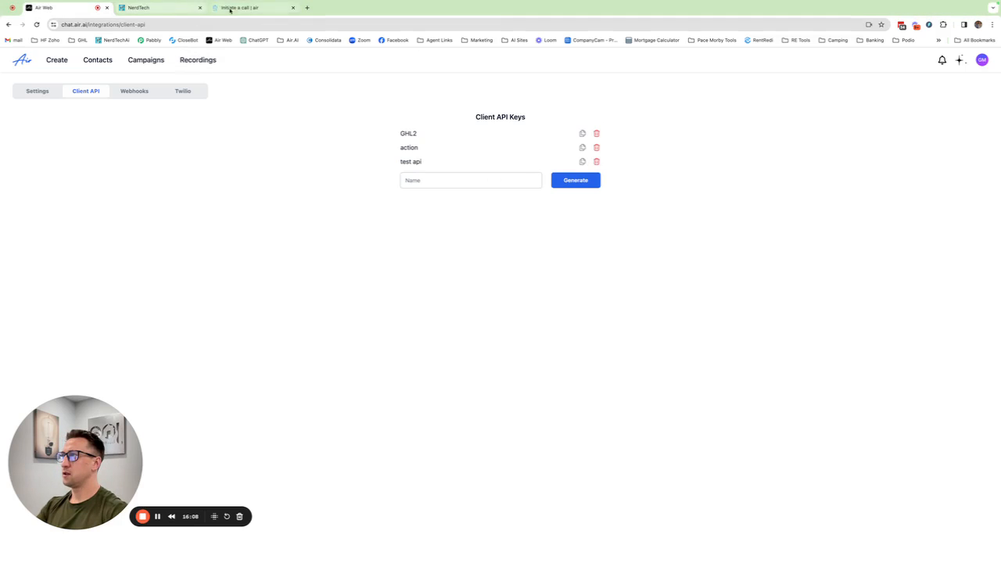
- Start a new webhook in Air's Webhooks integrations and paste the copied client API key as its bearer token
left_click(184, 11)
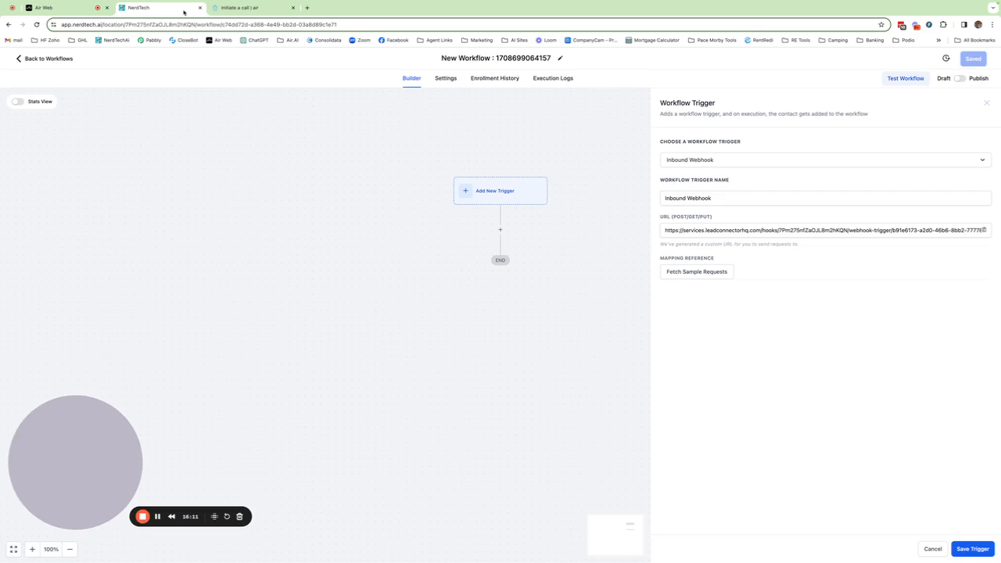
left_click(76, 11)
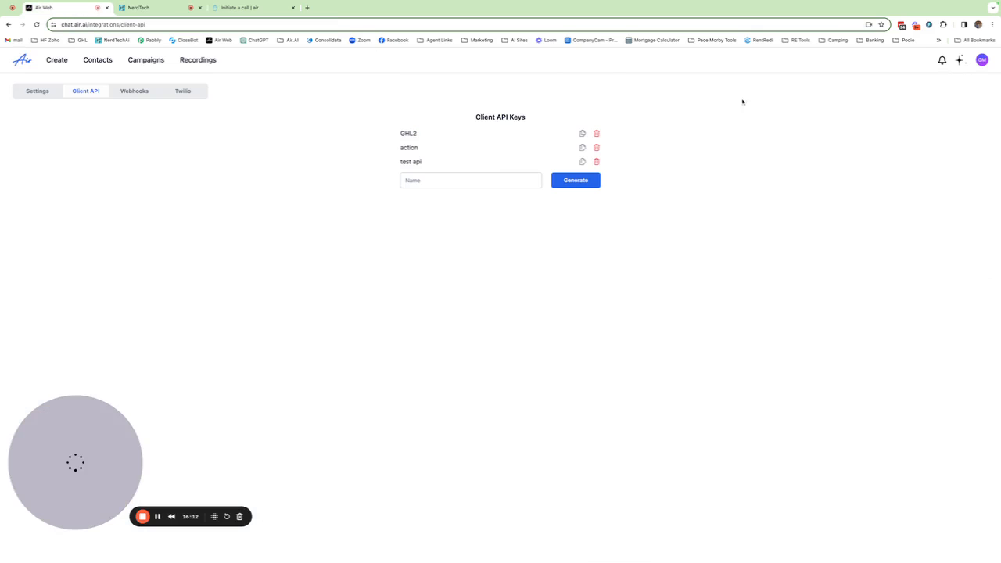
left_click(982, 60)
left_click(934, 106)
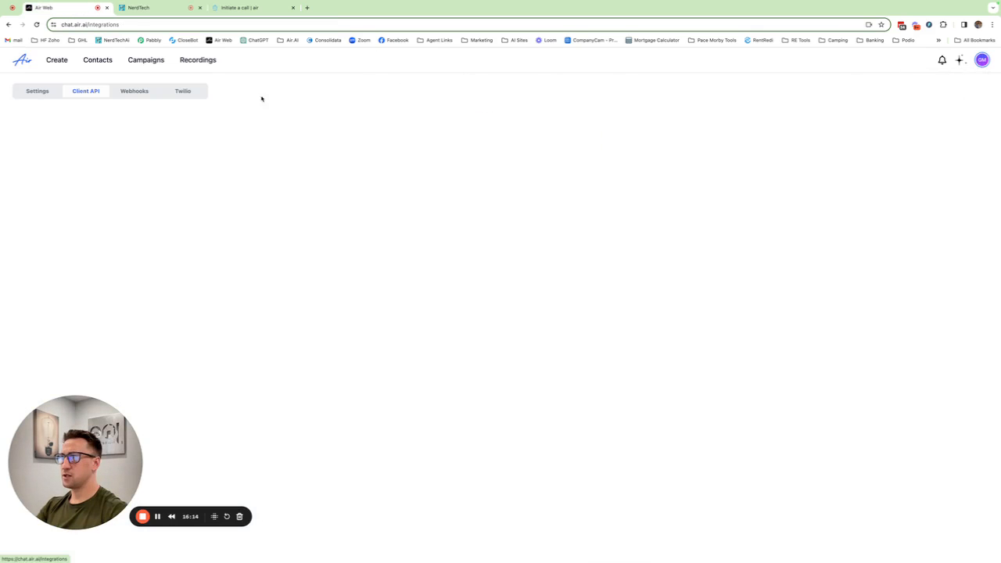
left_click(133, 91)
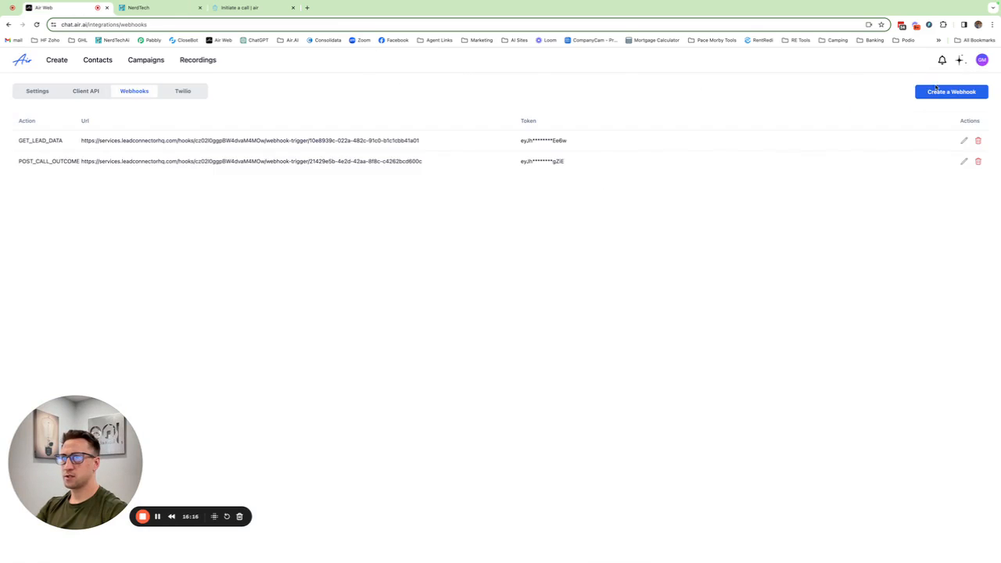
left_click(939, 92)
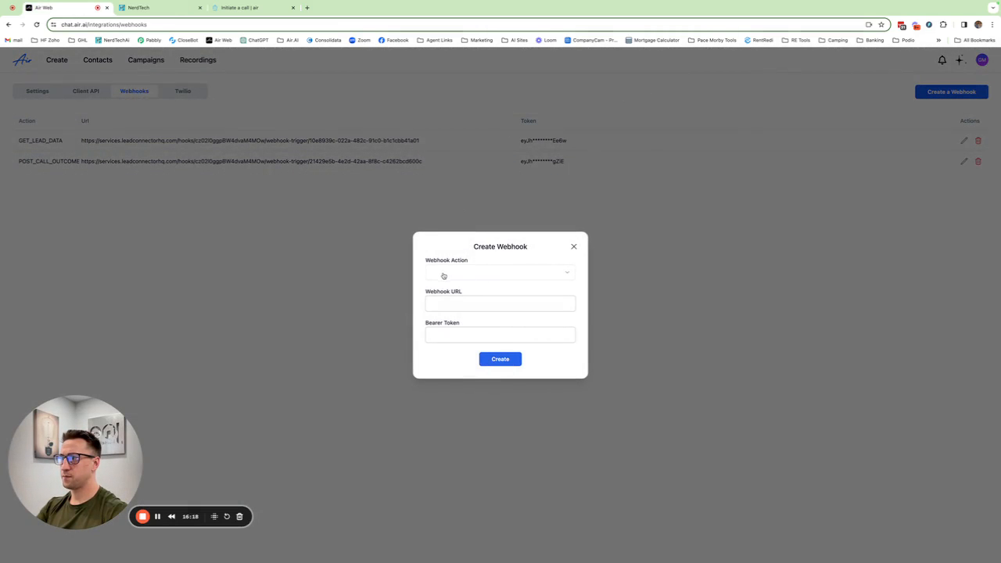
left_click(450, 333)
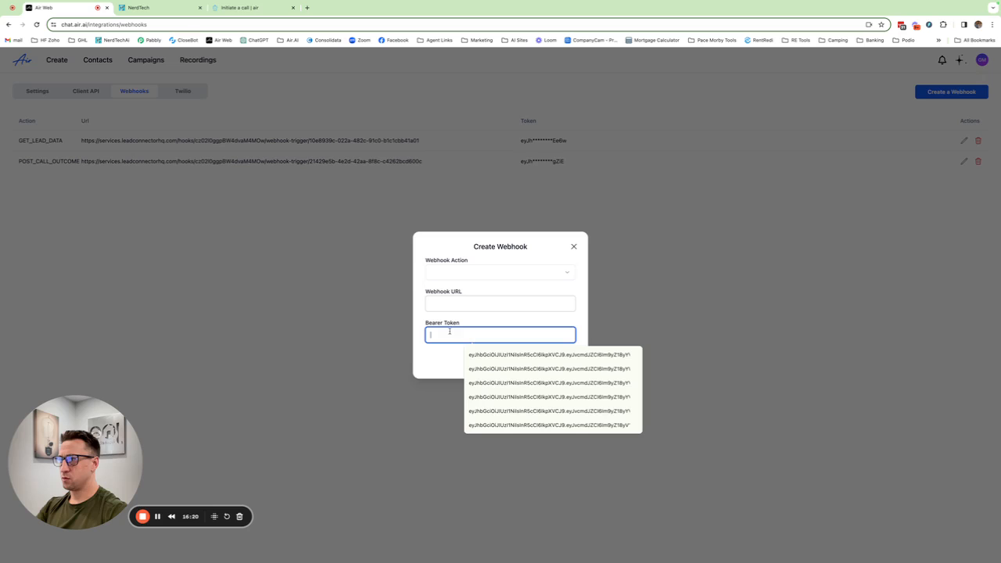
key("super+v")
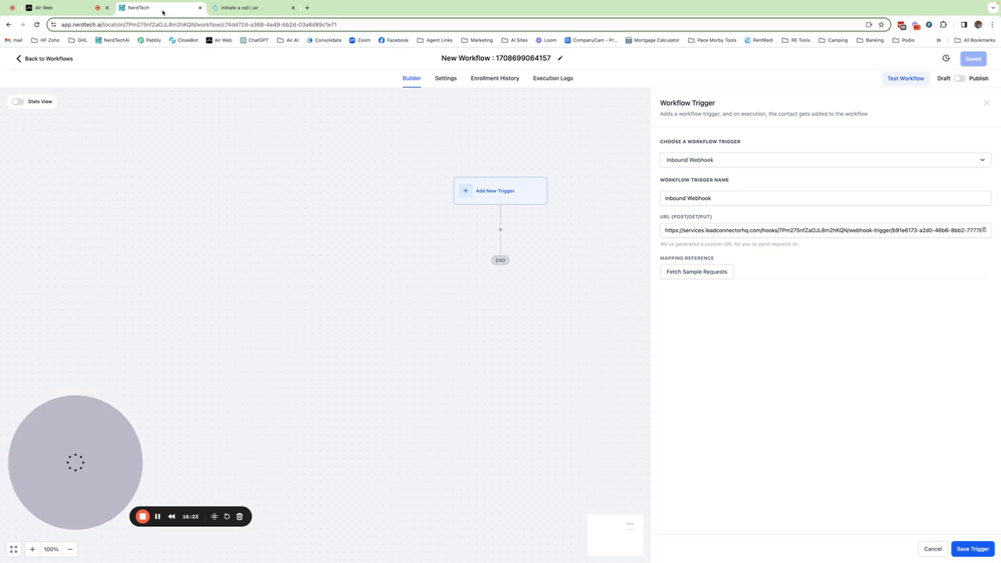
- Copy the Inbound Webhook trigger's URL from the NerdTech workflow and paste it as the new Air webhook's URL
left_click(157, 7)
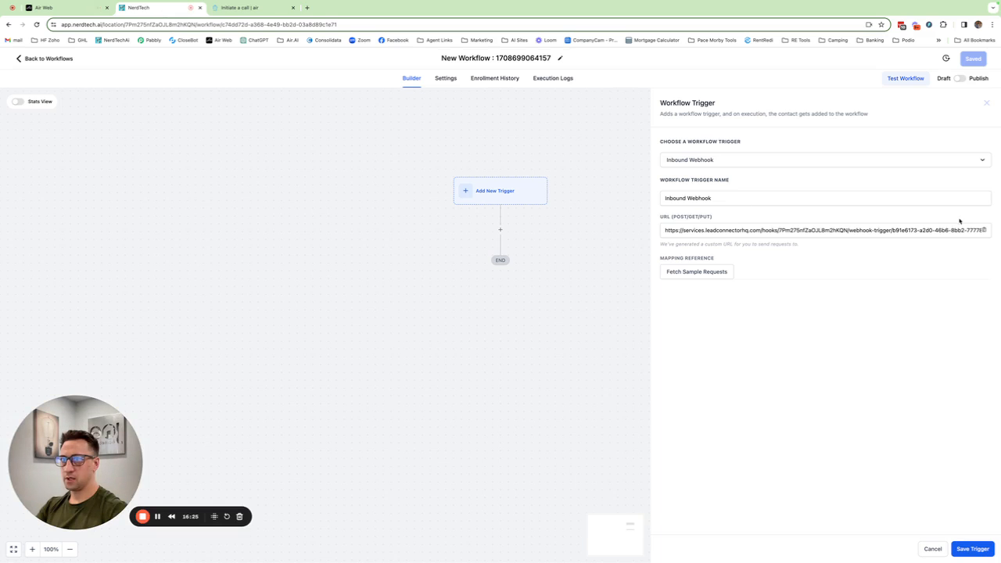
left_click(985, 230)
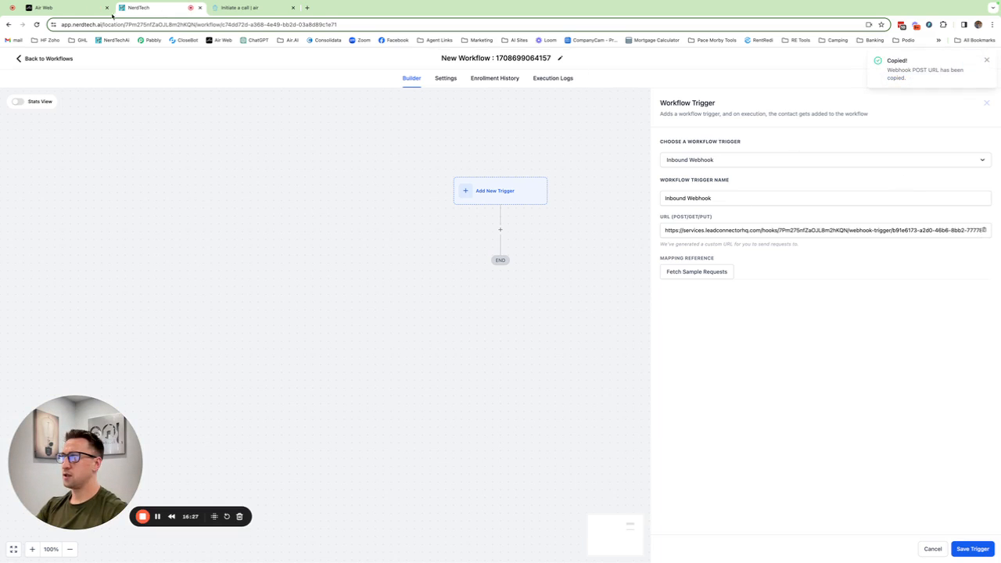
left_click(87, 8)
left_click(467, 303)
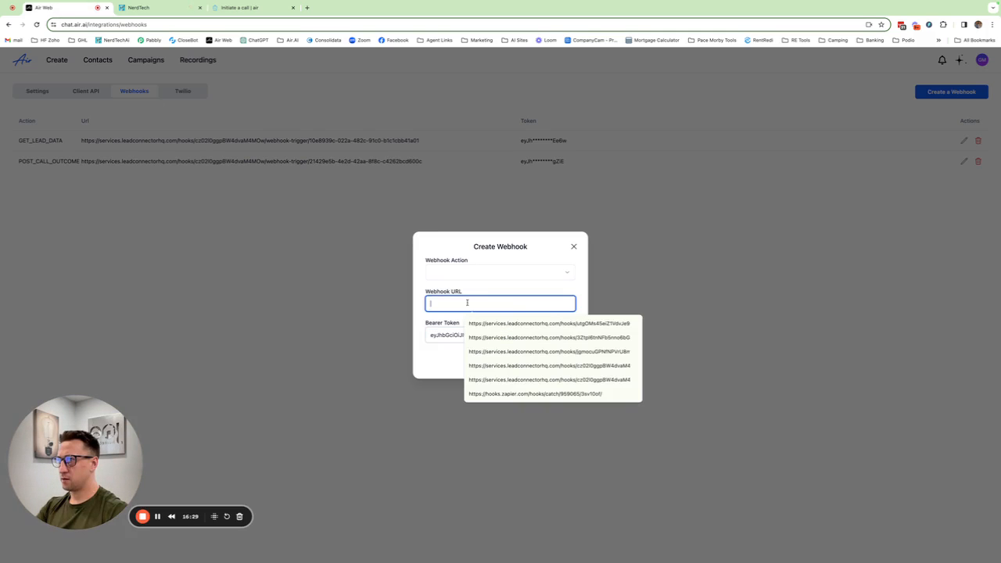
key("ctrl+v")
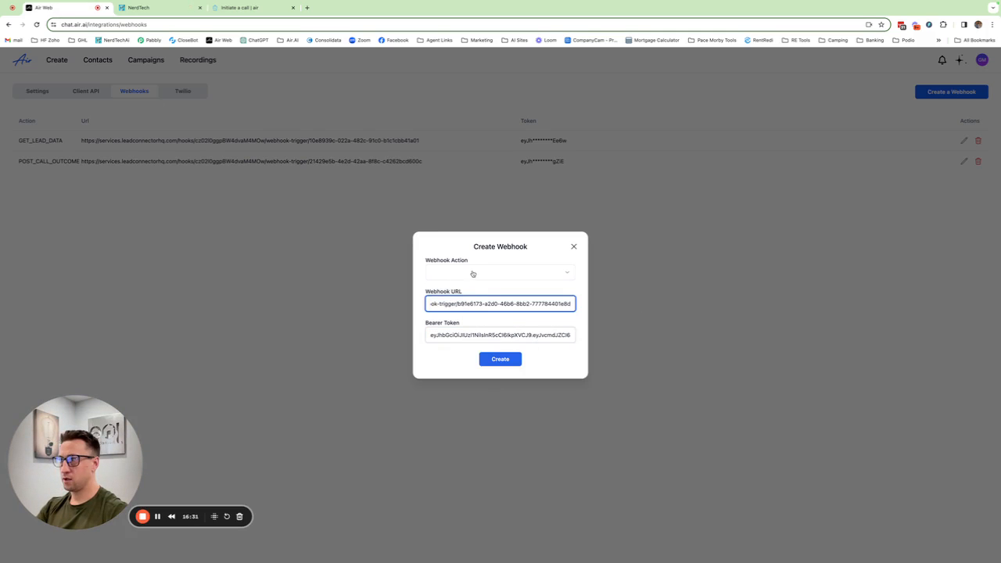
- Set the webhook action to POST_CALL_OUTCOME and create the webhook
left_click(473, 274)
left_click(468, 302)
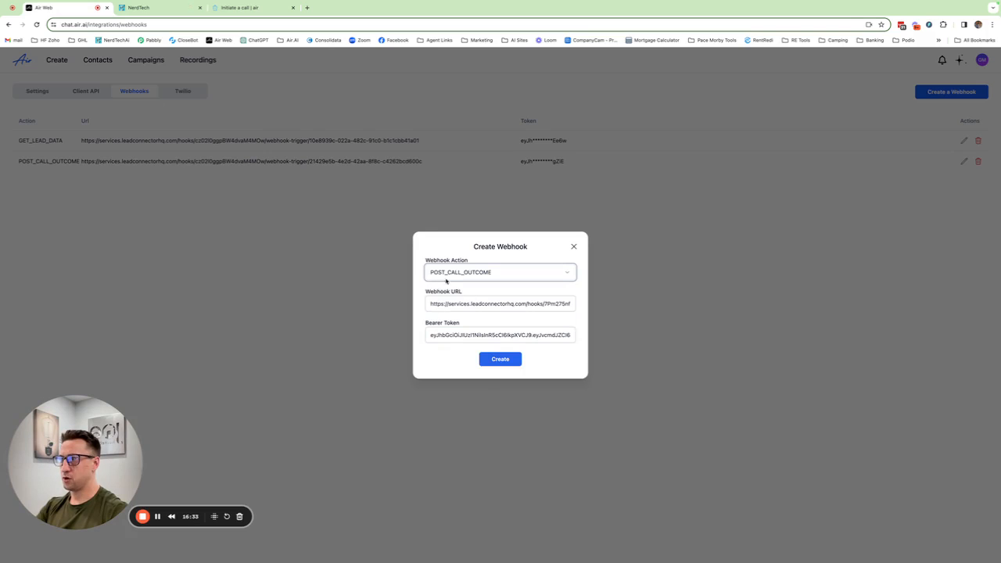
left_click(508, 359)
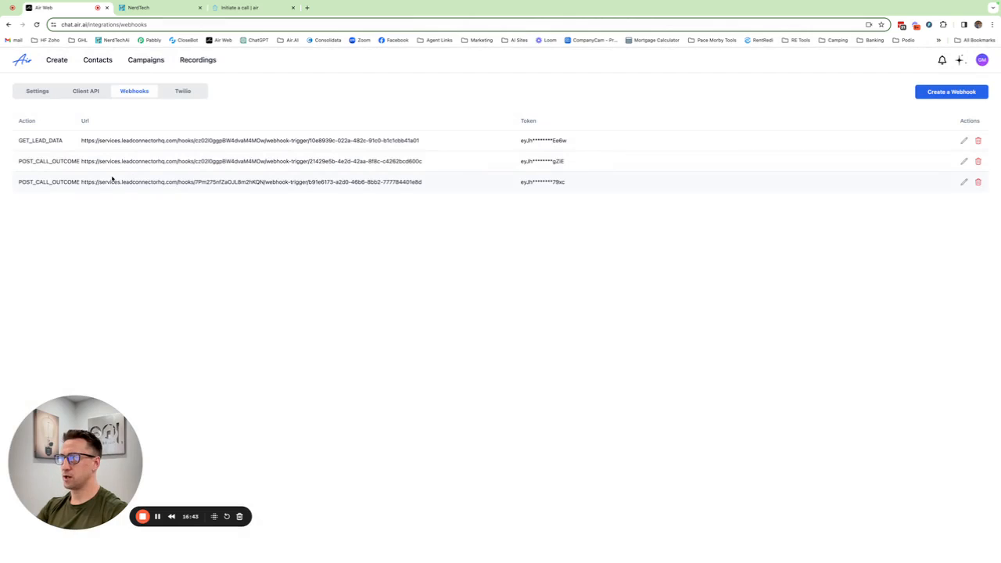
- Open the "test" agent in Air and bring up its Talk To Your Agent call form
left_click(159, 9)
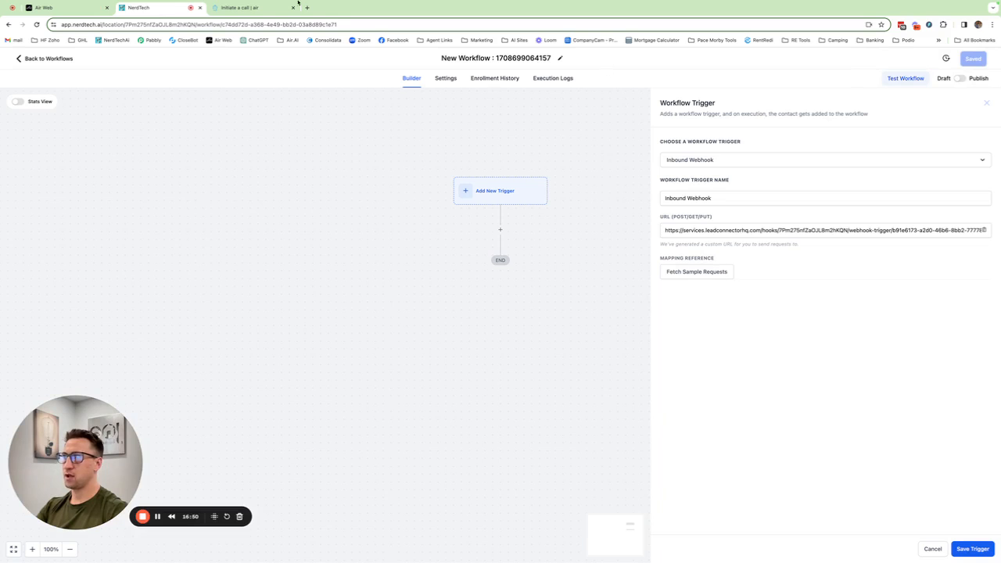
left_click(73, 9)
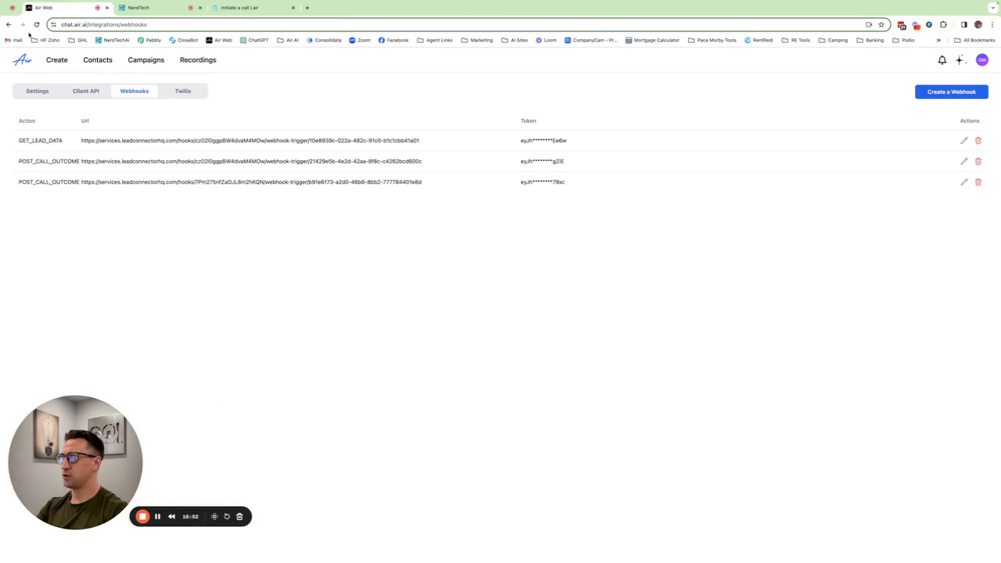
left_click(56, 60)
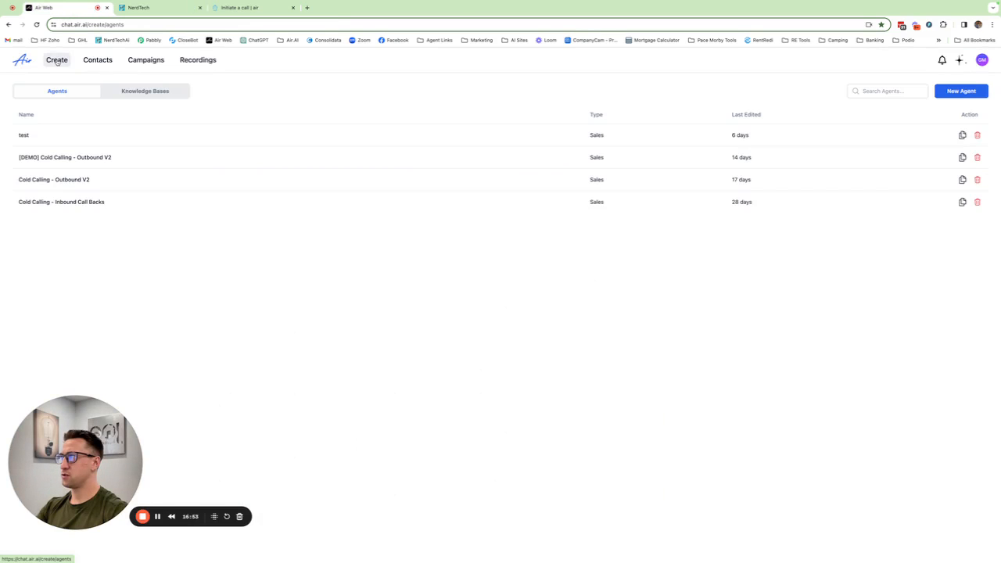
left_click(36, 139)
left_click(930, 537)
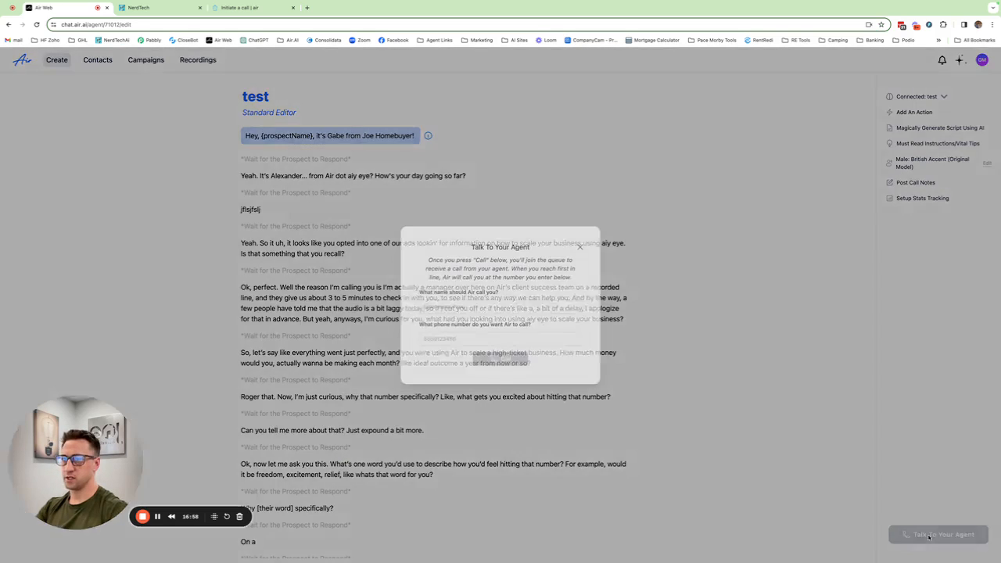
- Enter the recipient's name and phone number for the agent's test call and place the call, repeating it once with the same details
double_click(450, 309)
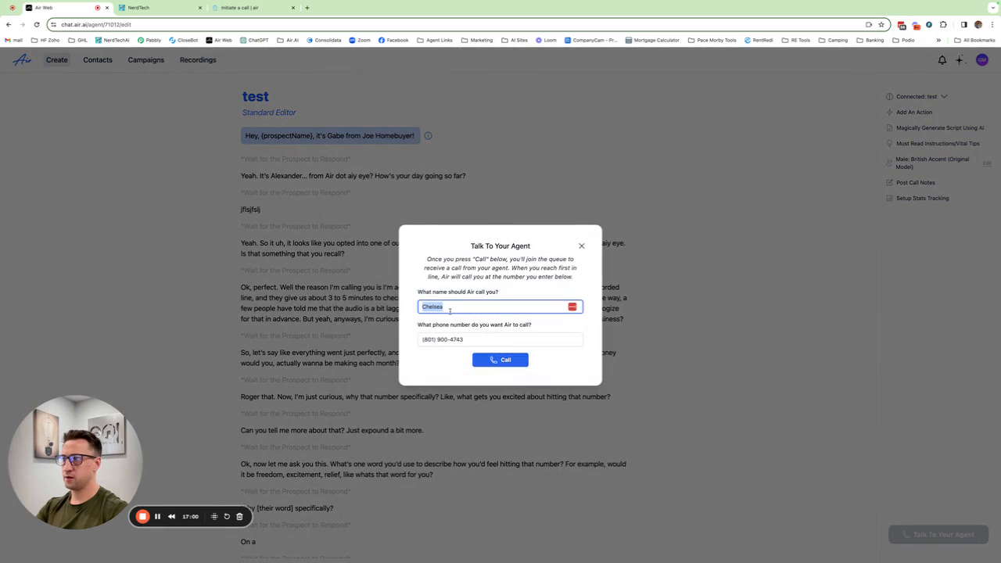
key("BackSpace")
type("Gabe")
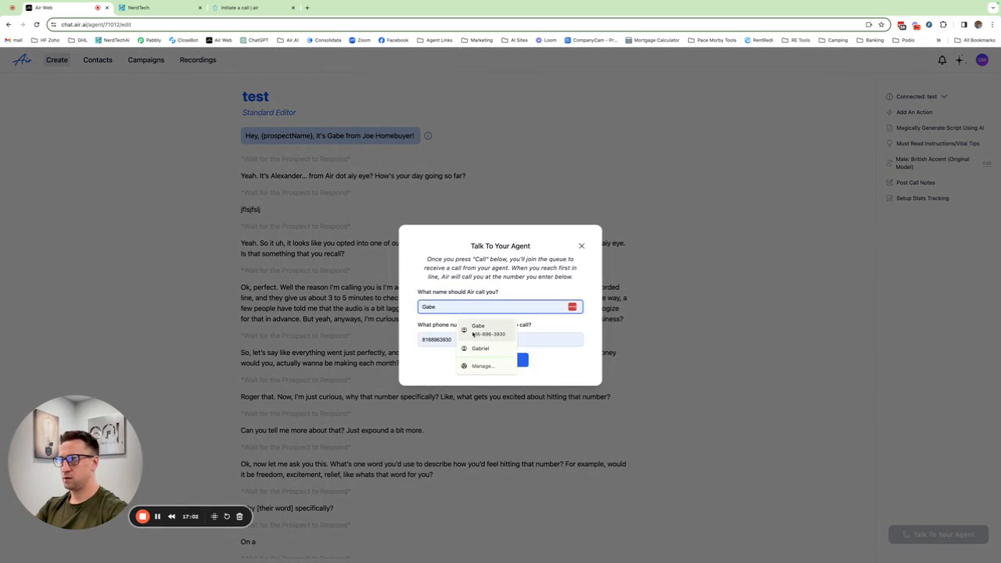
left_click(424, 335)
left_click(502, 360)
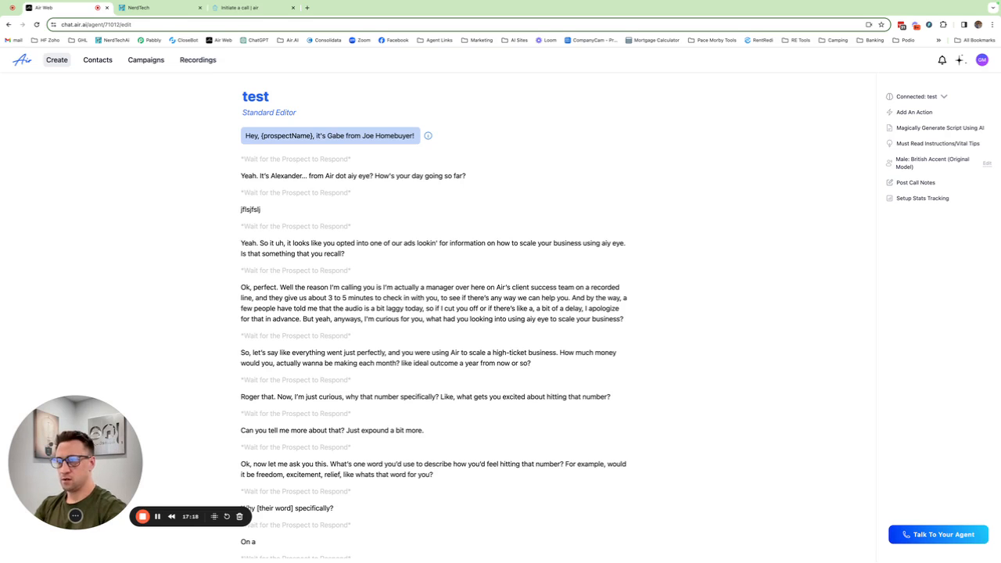
left_click(931, 539)
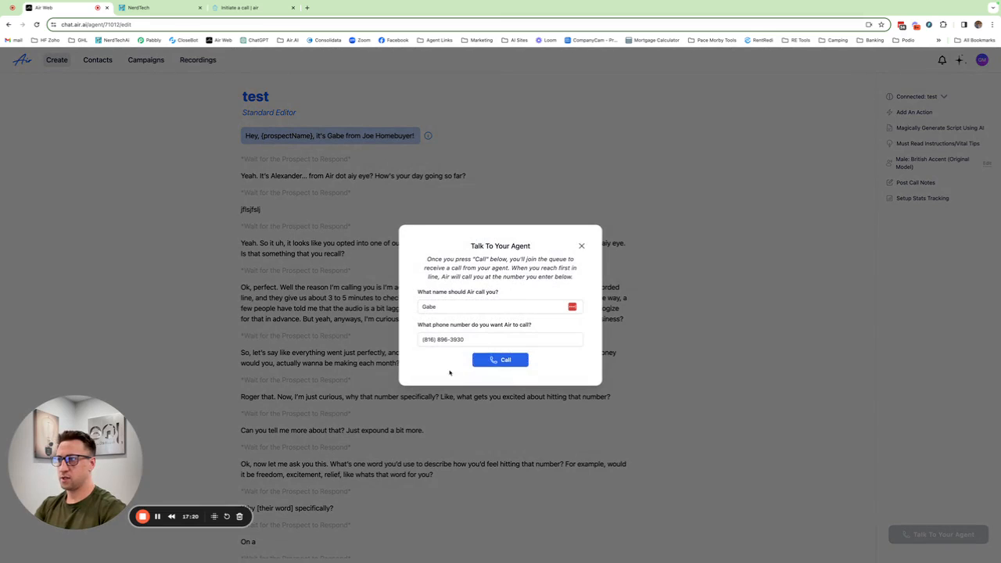
left_click(487, 360)
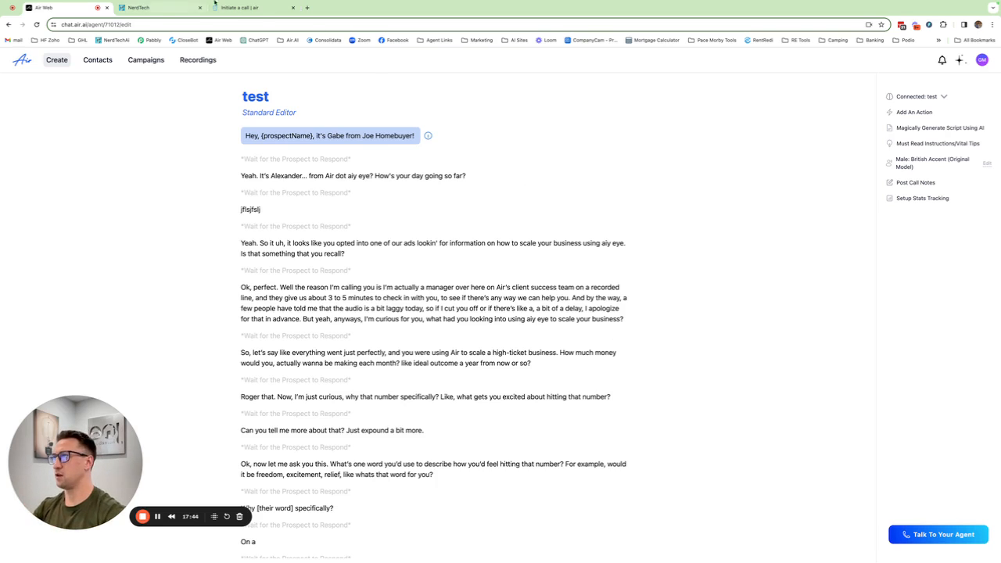
left_click(156, 8)
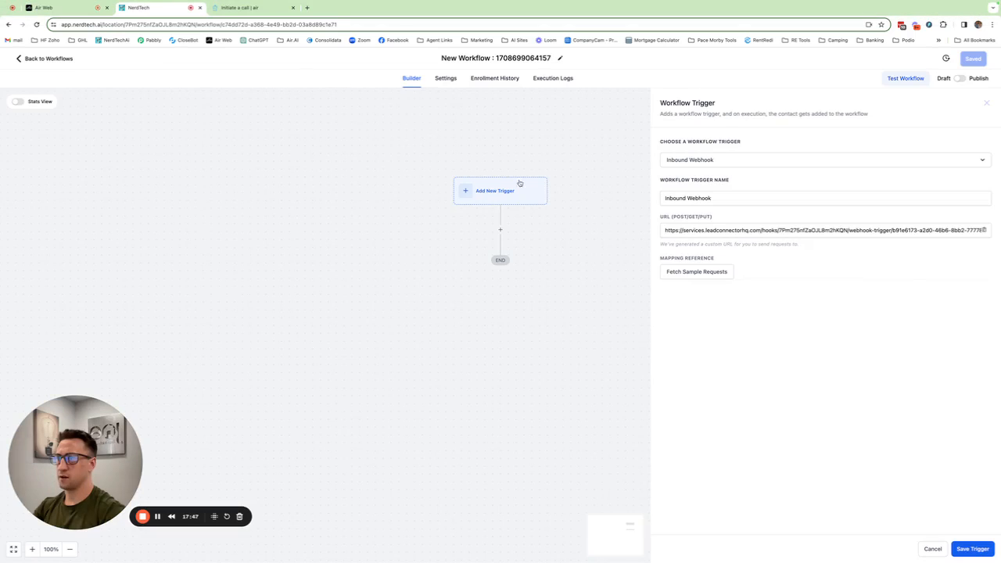
left_click(698, 273)
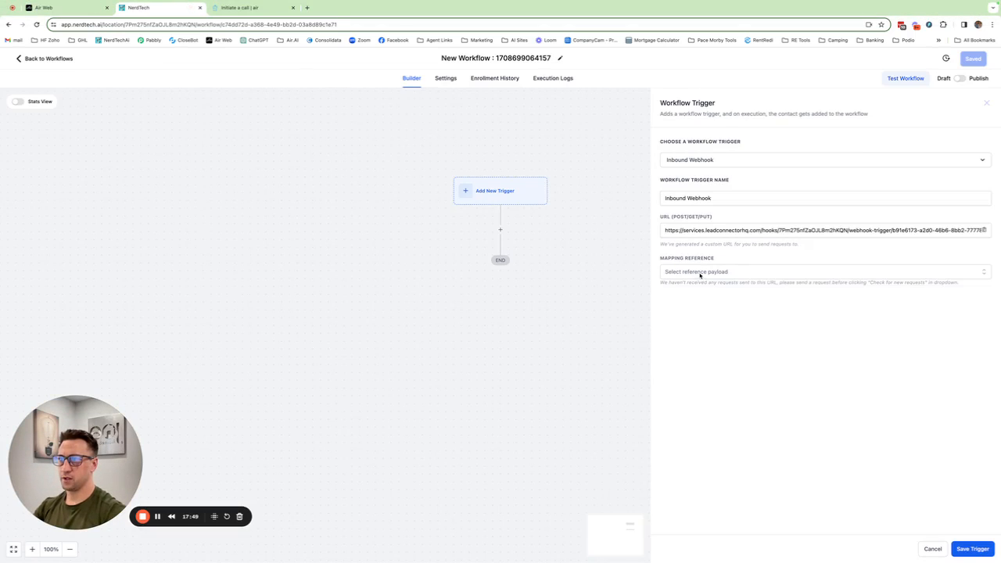
left_click(698, 273)
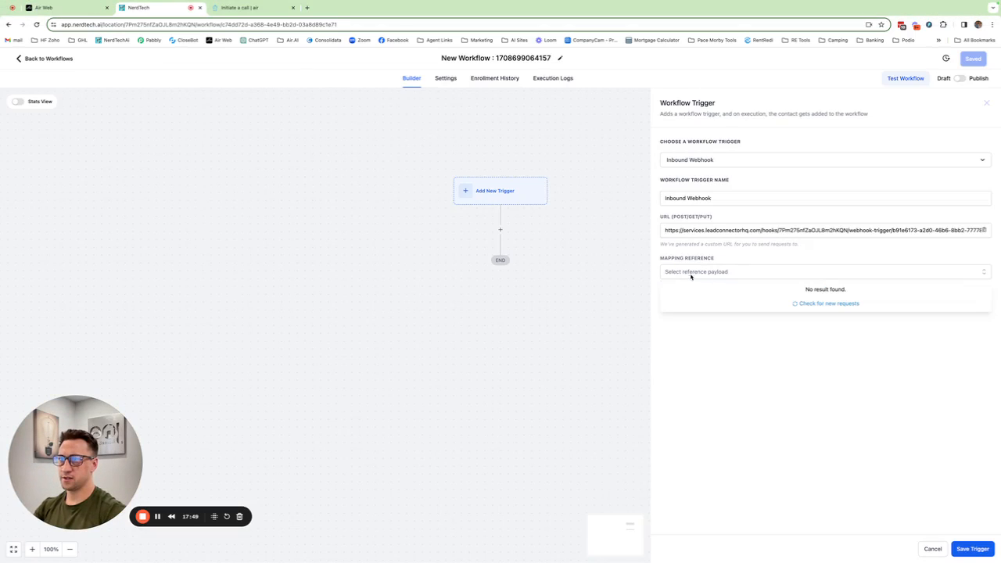
left_click(819, 304)
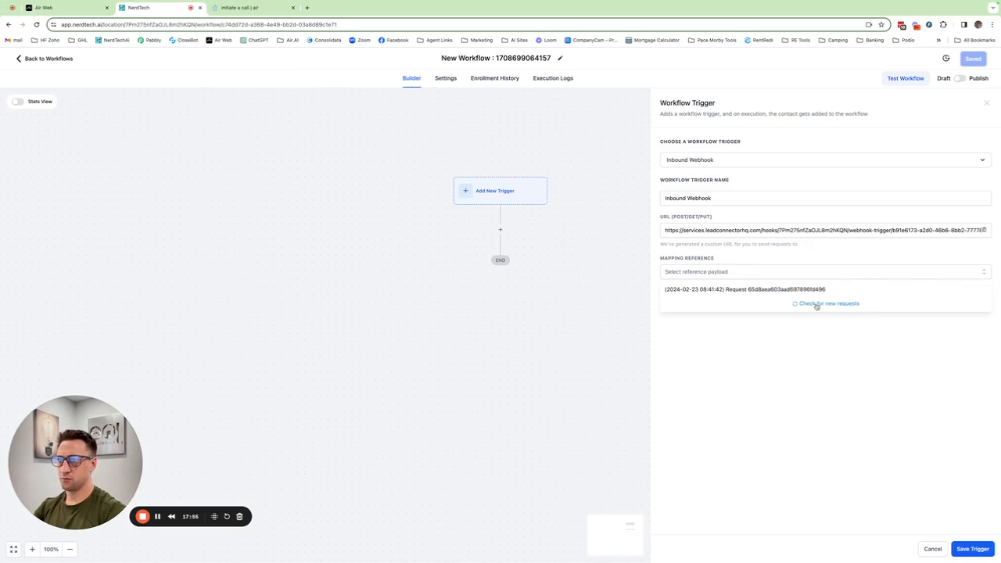
left_click(706, 289)
scroll(700, 291, "up", 3)
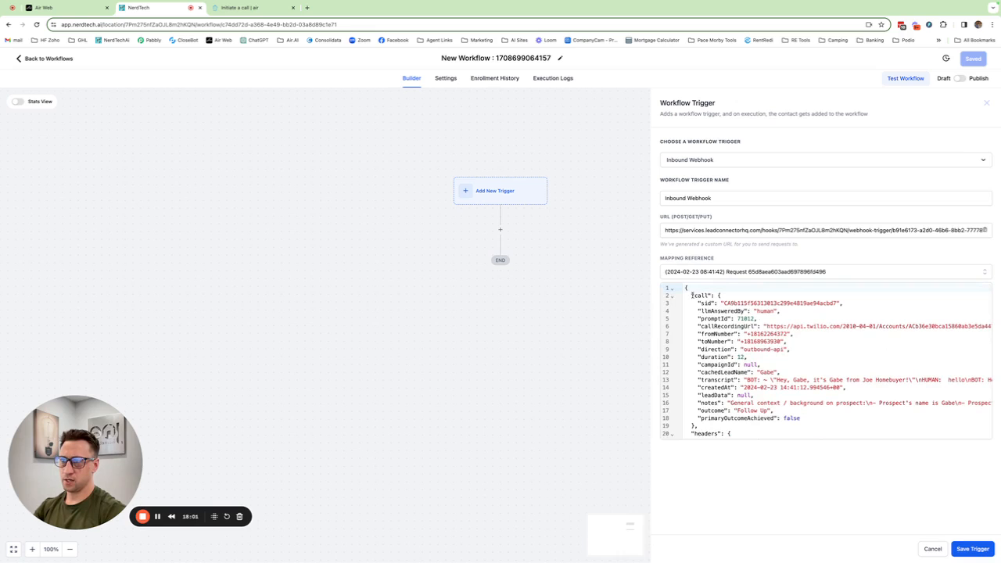
- Examine the call data in the sample payload, including sid, promptId, recording URL, phone numbers, duration, transcript, creation time, notes and outcome
left_click_drag(700, 303, 841, 302)
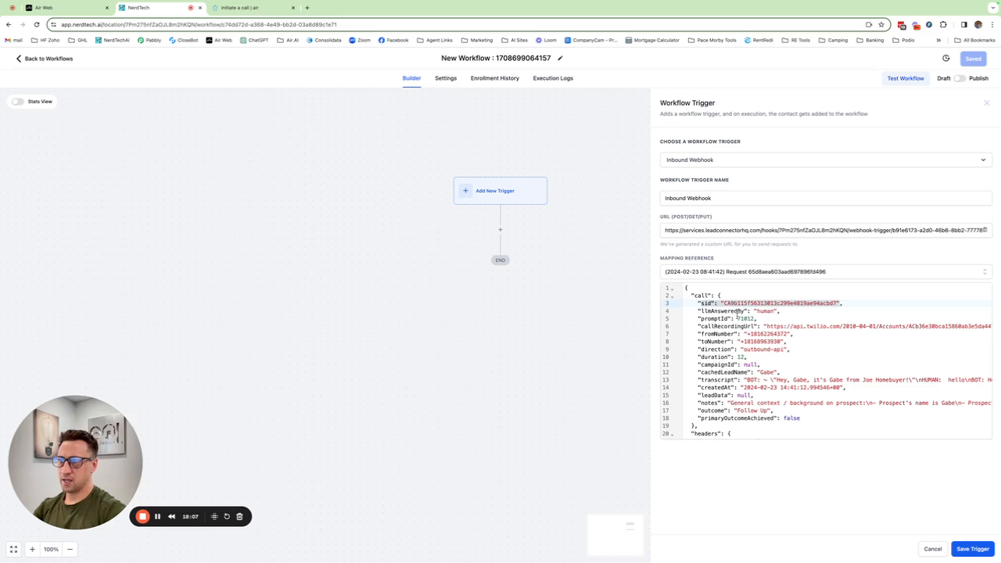
left_click_drag(738, 316, 755, 316)
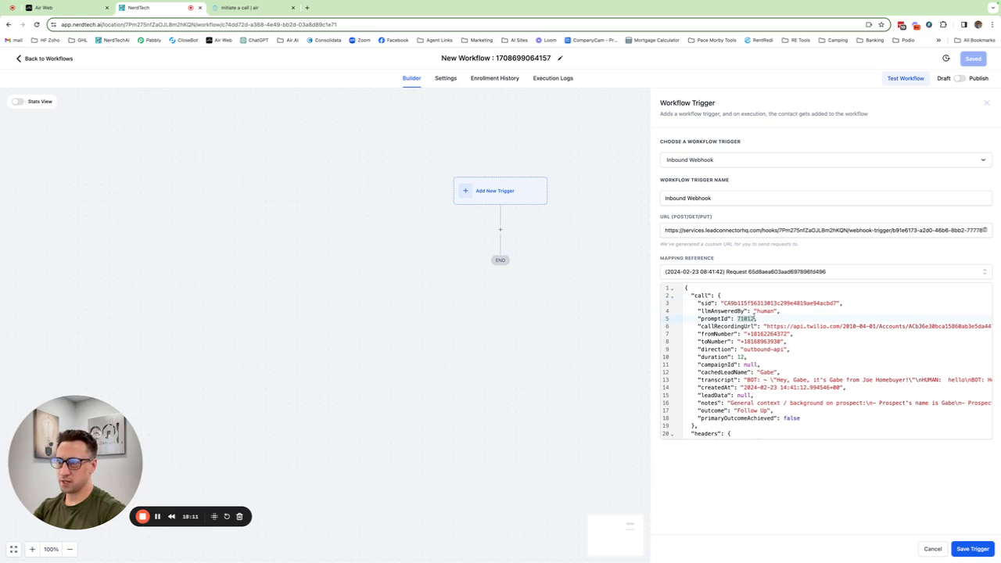
left_click_drag(766, 326, 874, 326)
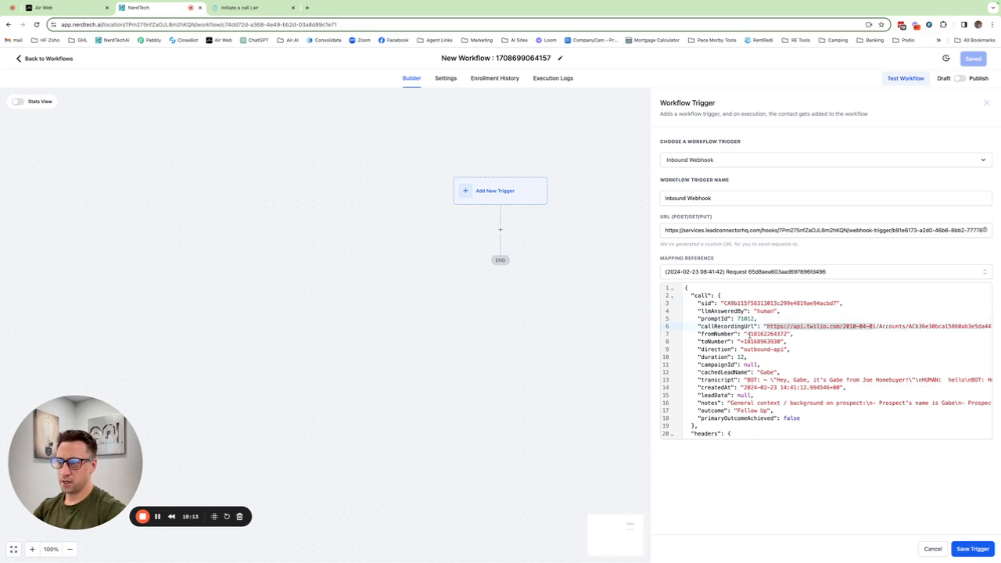
left_click_drag(749, 334, 748, 359)
scroll(787, 360, "down", 2)
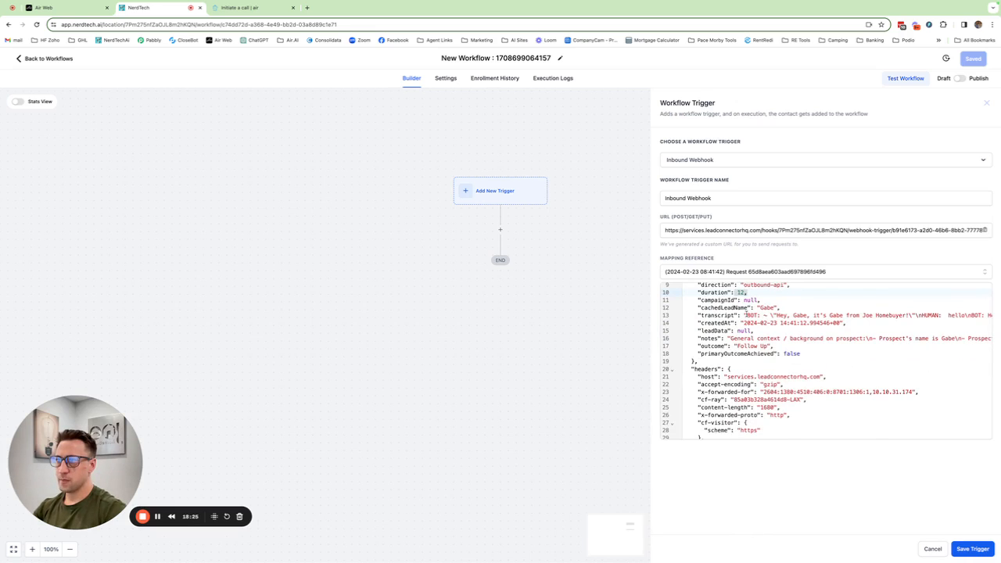
left_click_drag(748, 314, 808, 312)
left_click_drag(747, 322, 810, 322)
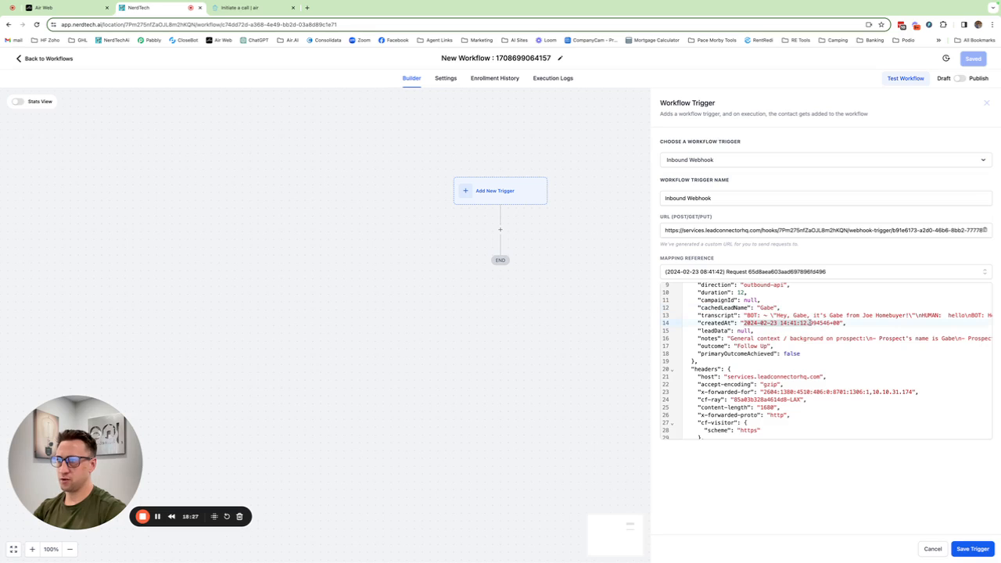
left_click_drag(740, 339, 807, 338)
left_click_drag(744, 345, 784, 346)
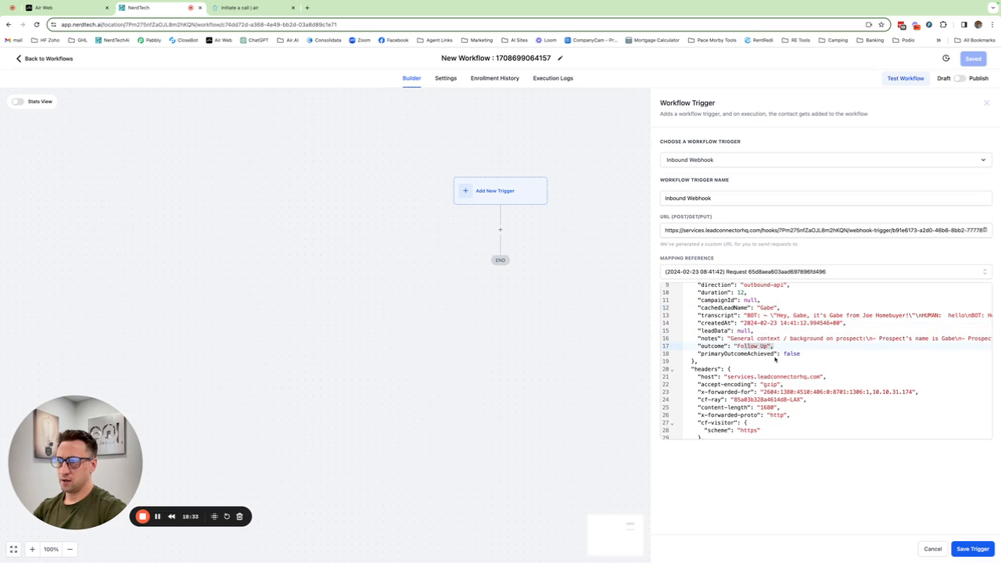
scroll(775, 352, "up", 3)
scroll(771, 368, "up", 1)
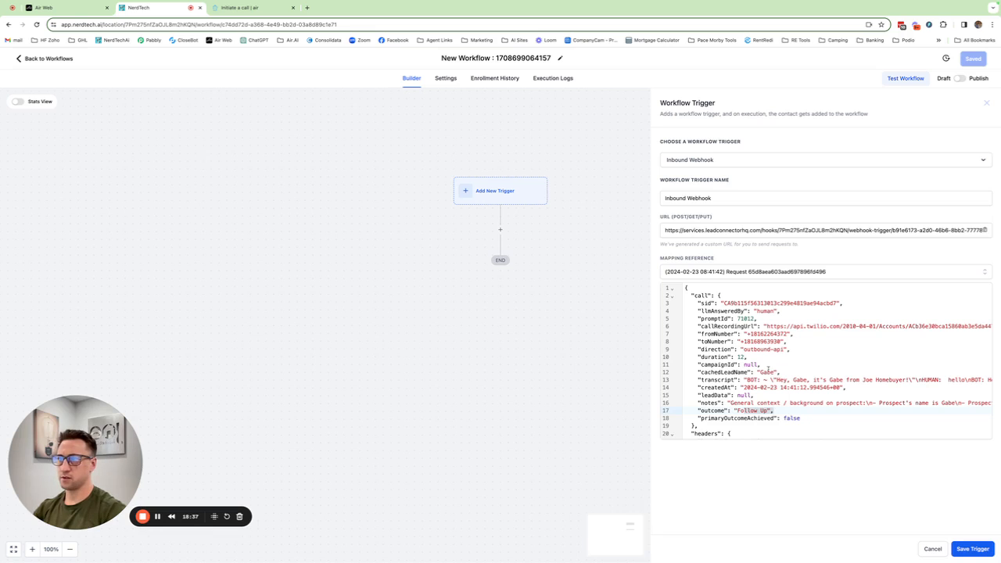
- Save the Inbound Webhook trigger and add a Create Contact action with a Phone field
left_click(971, 549)
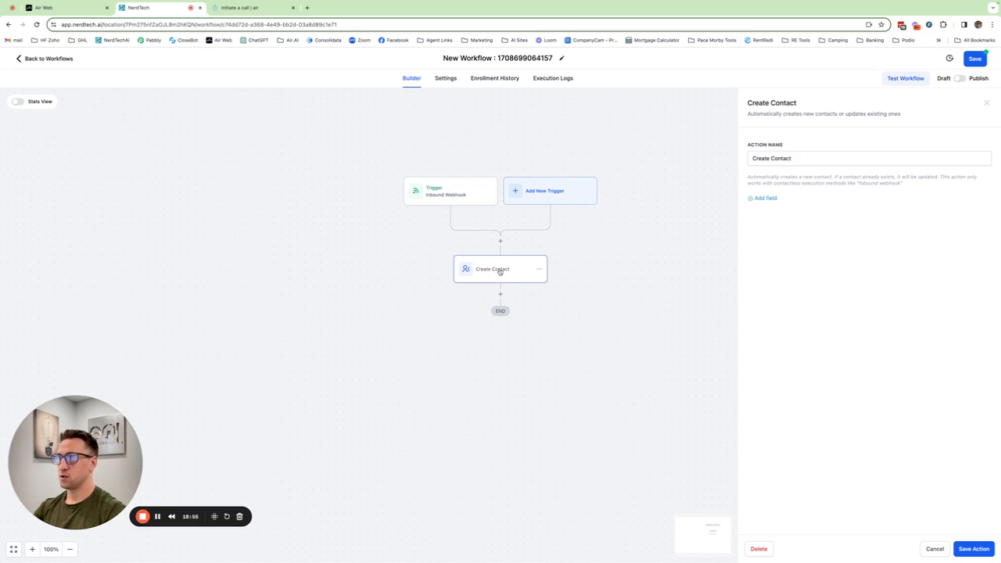
left_click(765, 198)
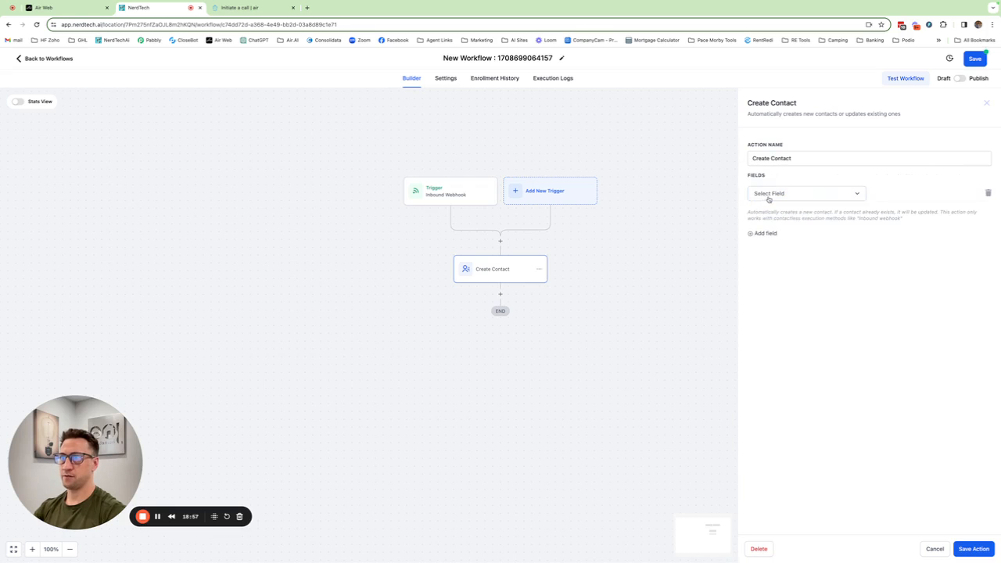
left_click(766, 196)
scroll(789, 297, "down", 3)
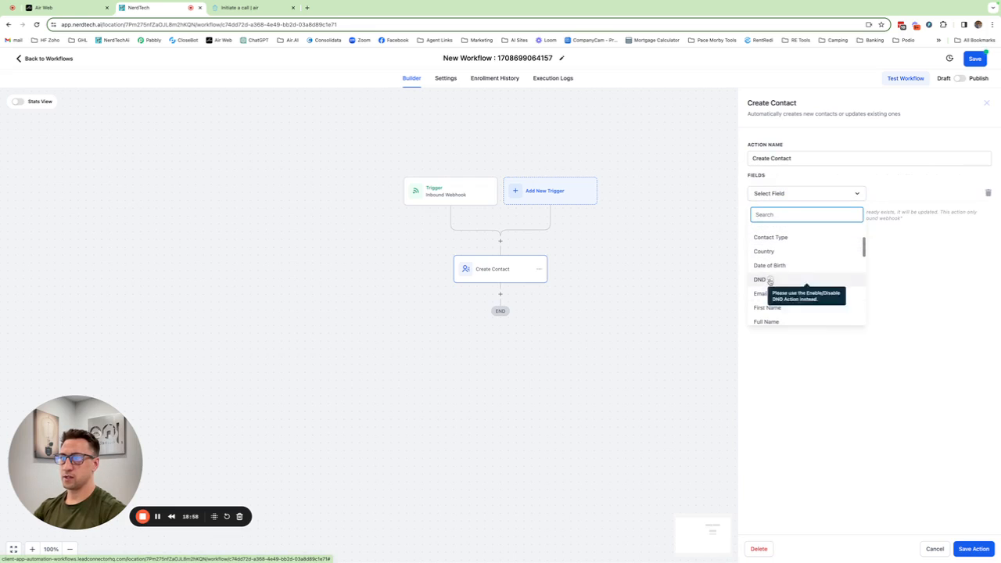
left_click(771, 303)
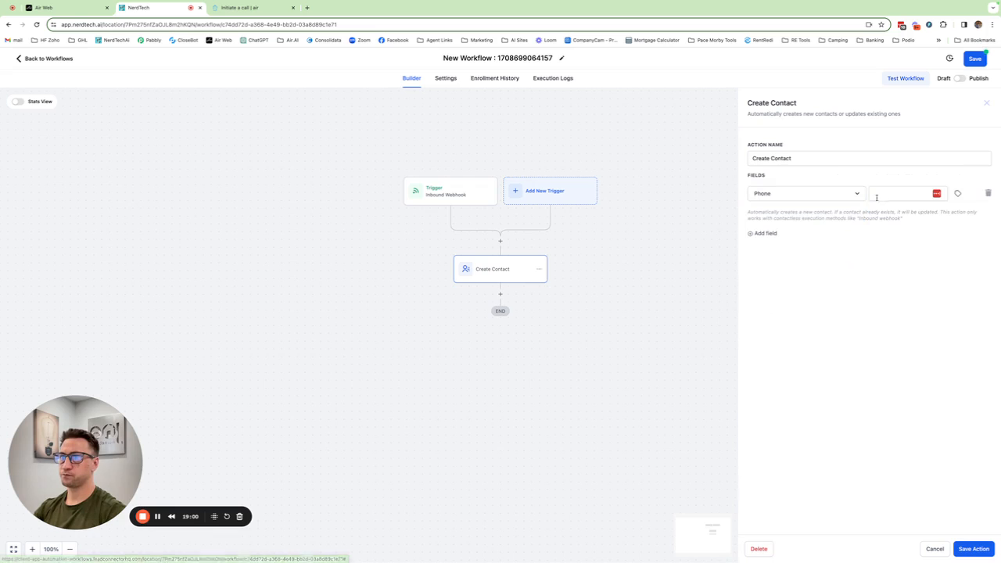
- Map the Phone field to the Inbound Webhook Trigger's Call ToNumber custom value
left_click(878, 196)
left_click(957, 194)
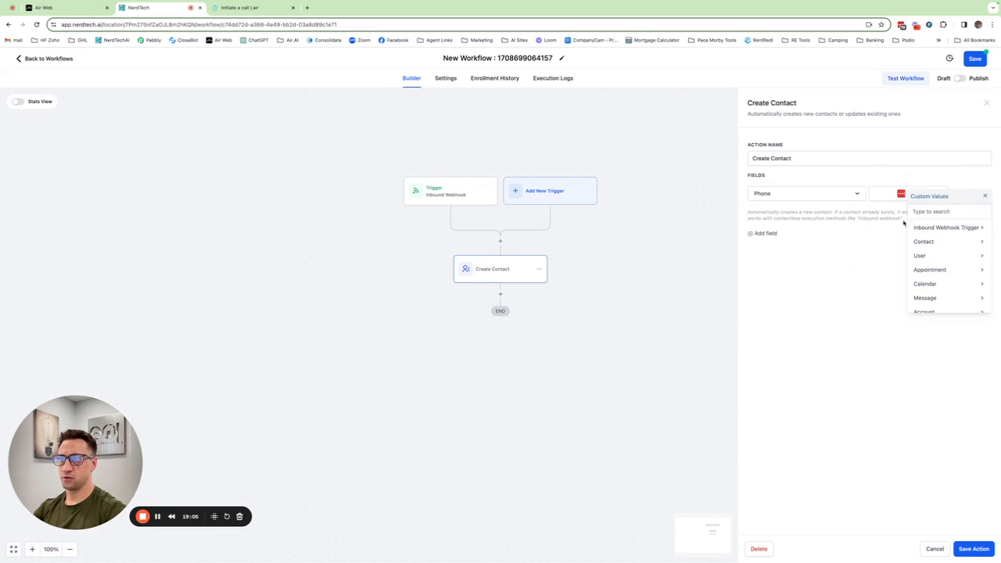
left_click(985, 196)
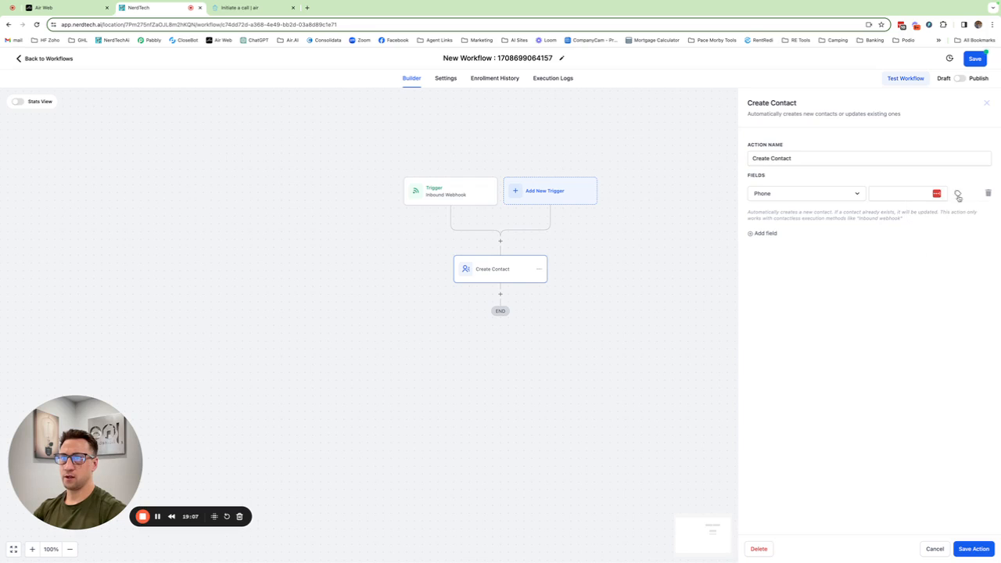
left_click(960, 196)
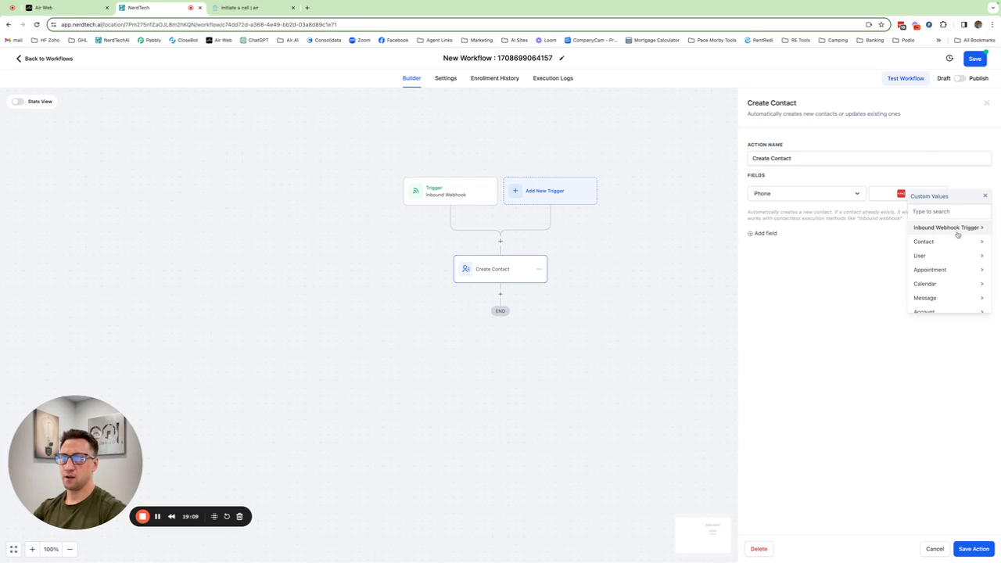
left_click(931, 227)
left_click(939, 227)
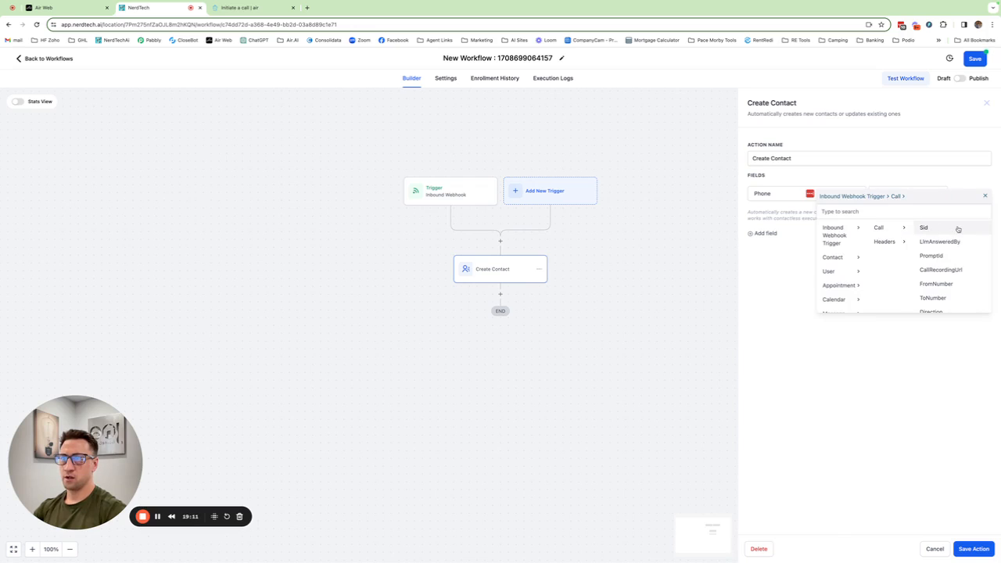
scroll(954, 273, "down", 1)
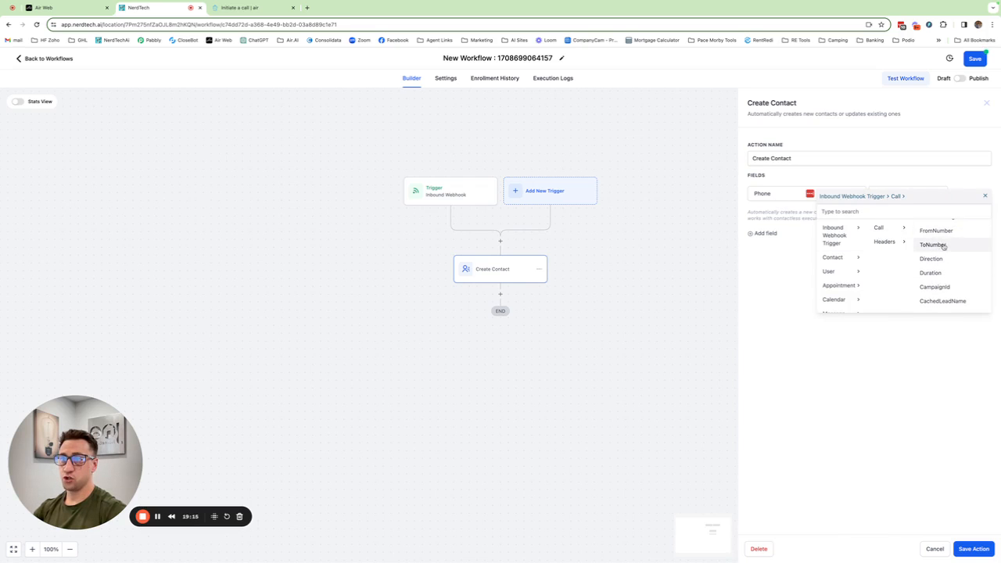
left_click(934, 245)
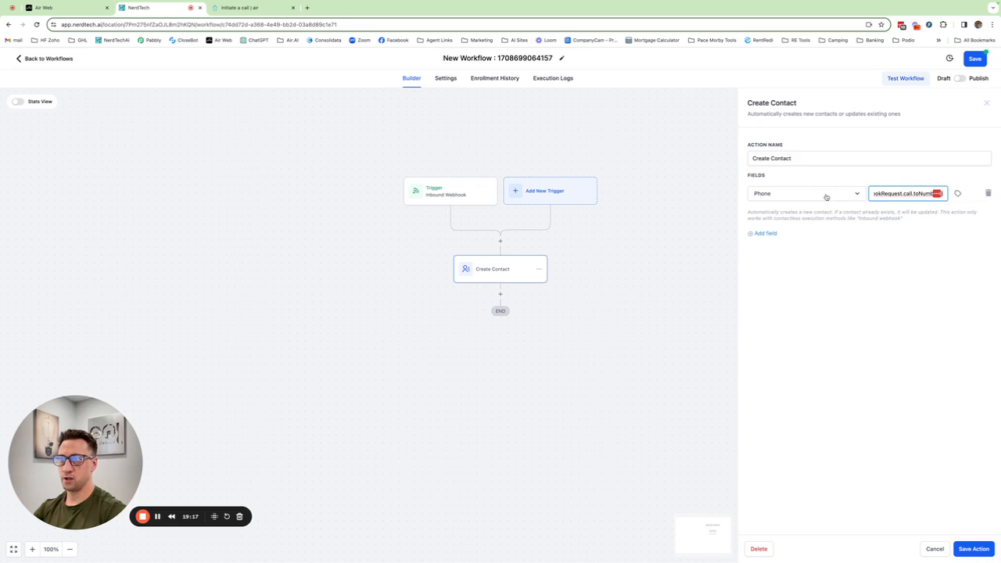
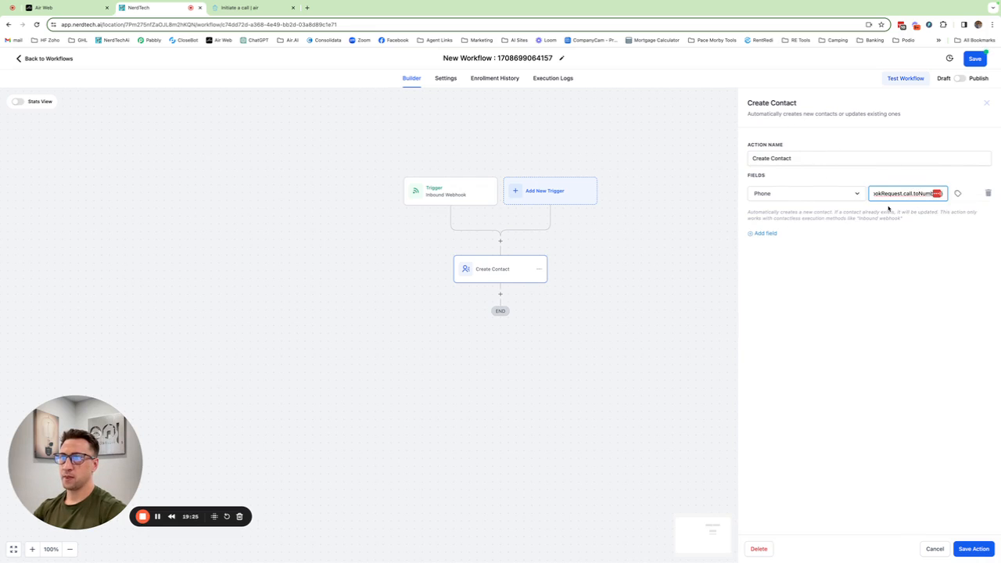
- Add a First Name field to the Create Contact action
left_click(767, 235)
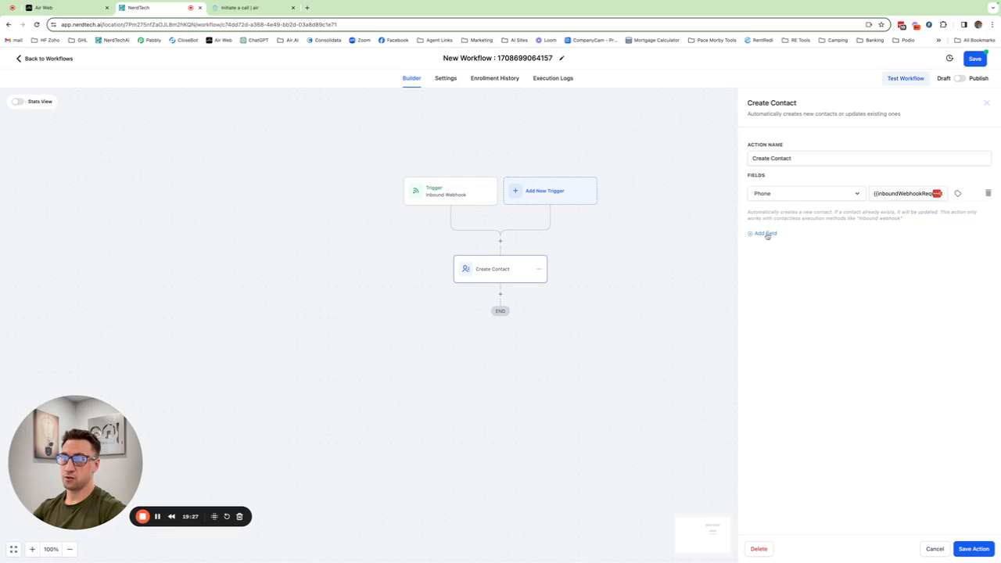
left_click(780, 217)
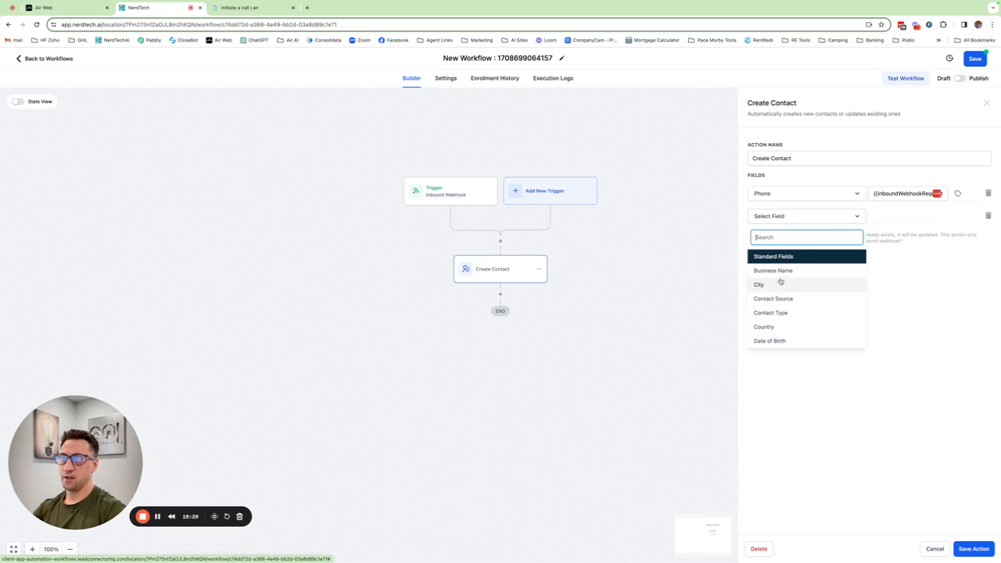
scroll(784, 325, "down", 3)
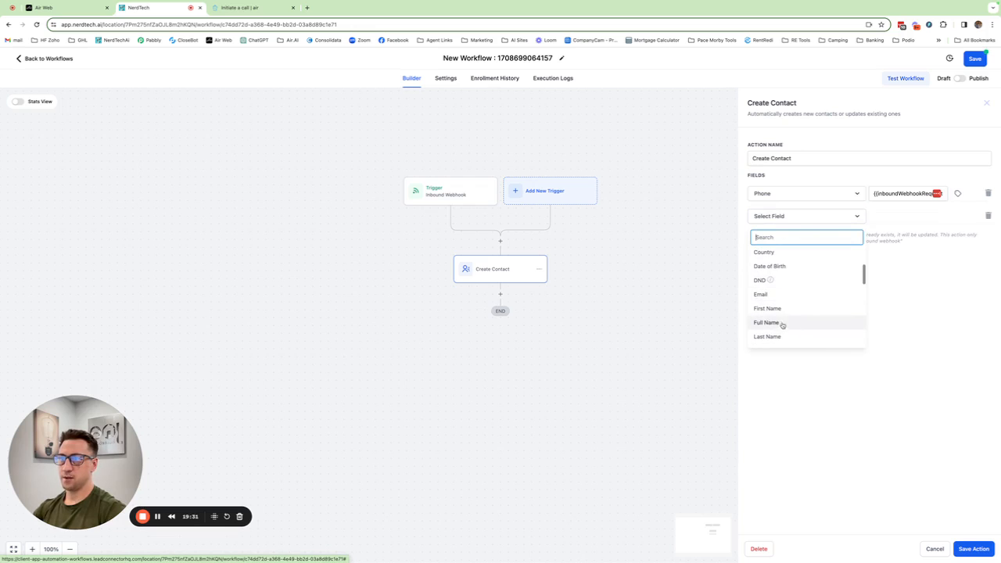
left_click(770, 308)
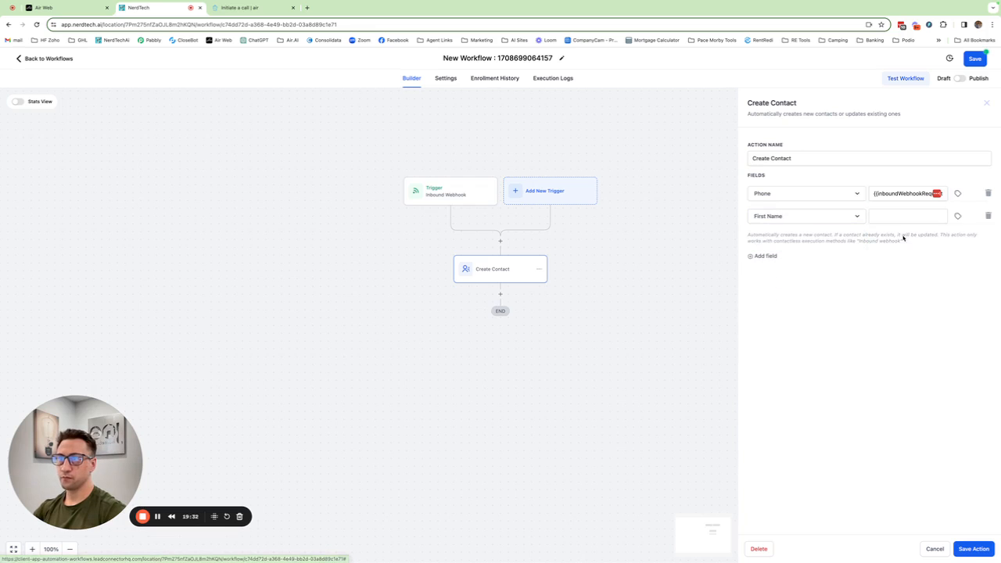
- Map the First Name field to the Inbound Webhook Trigger's Call CachedLeadName value and save the Create Contact action
left_click(959, 216)
left_click(942, 252)
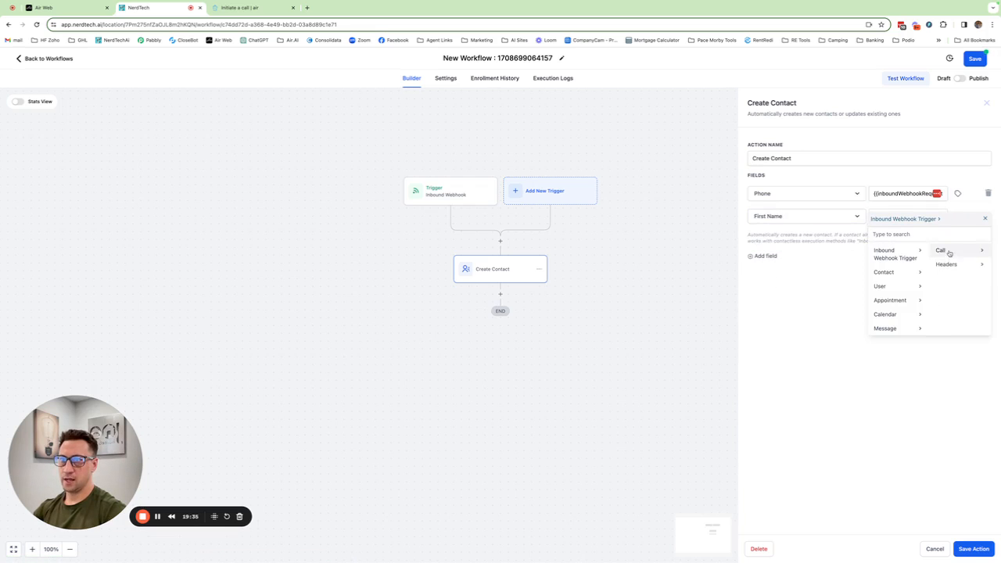
left_click(942, 251)
scroll(950, 284, "down", 3)
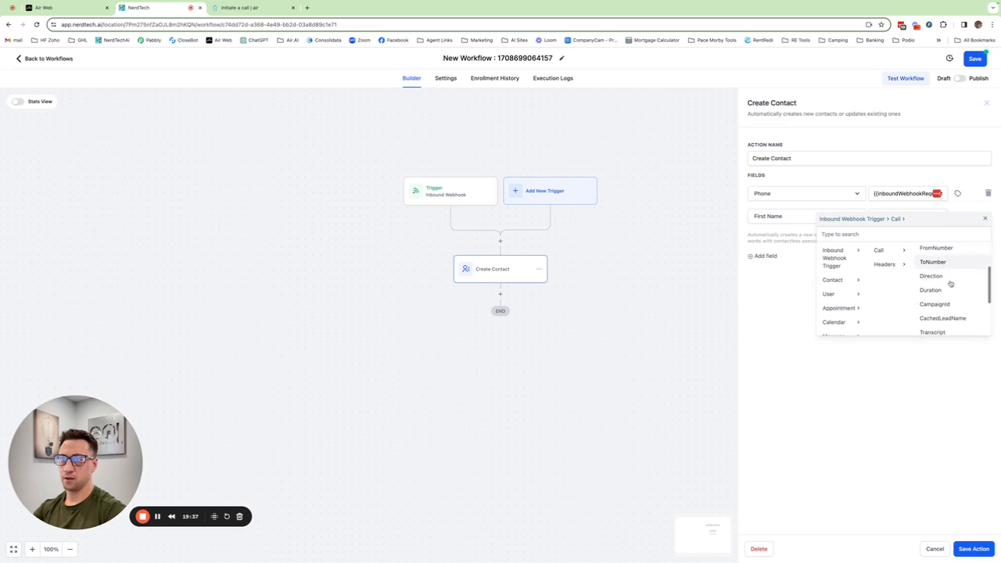
scroll(950, 283, "down", 2)
scroll(950, 284, "up", 1)
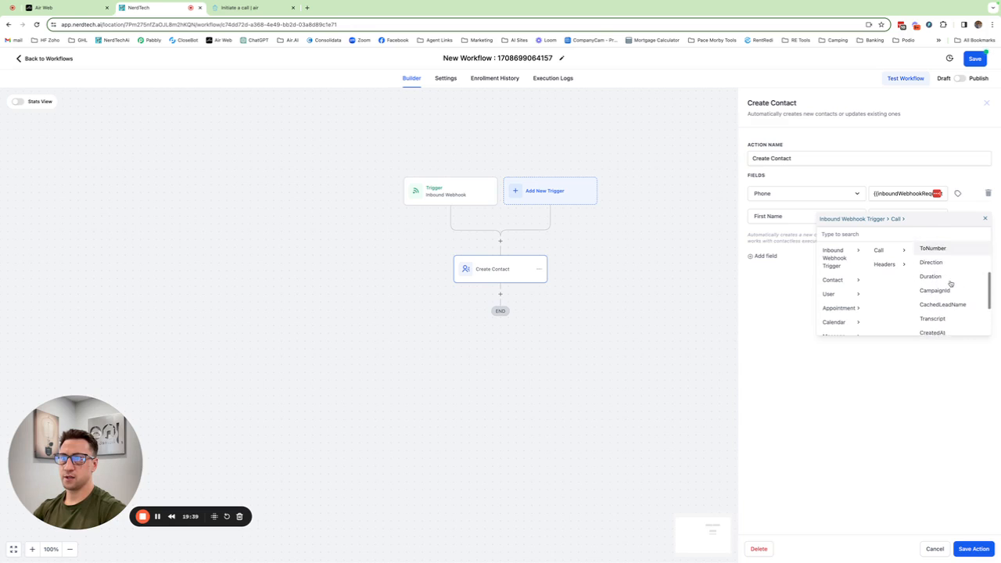
scroll(950, 283, "up", 4)
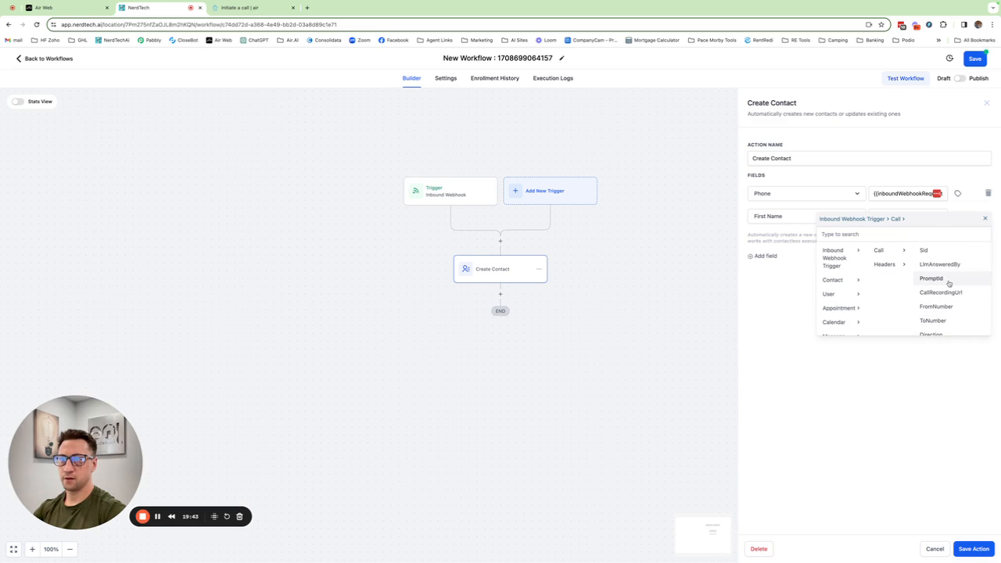
scroll(949, 284, "down", 4)
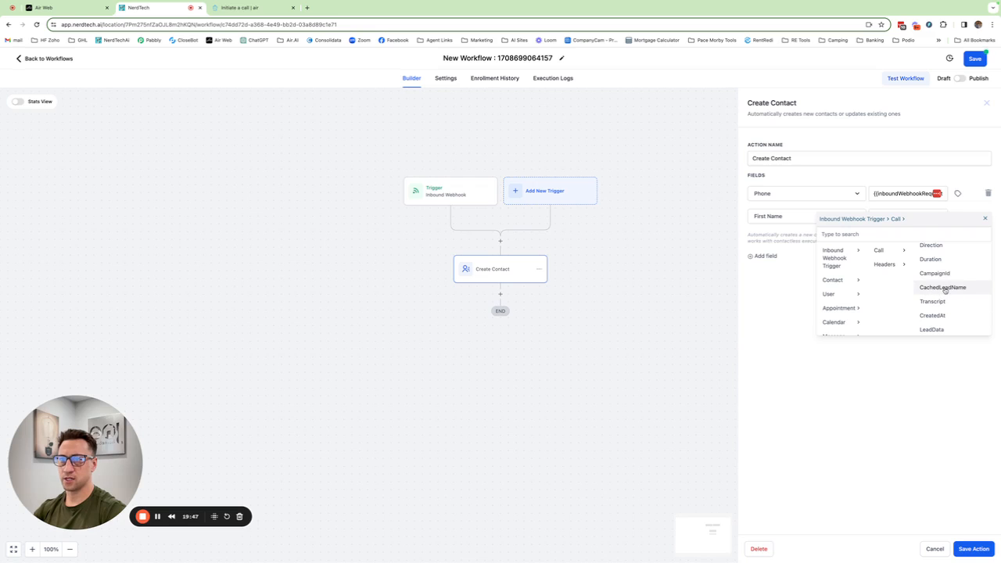
left_click(945, 288)
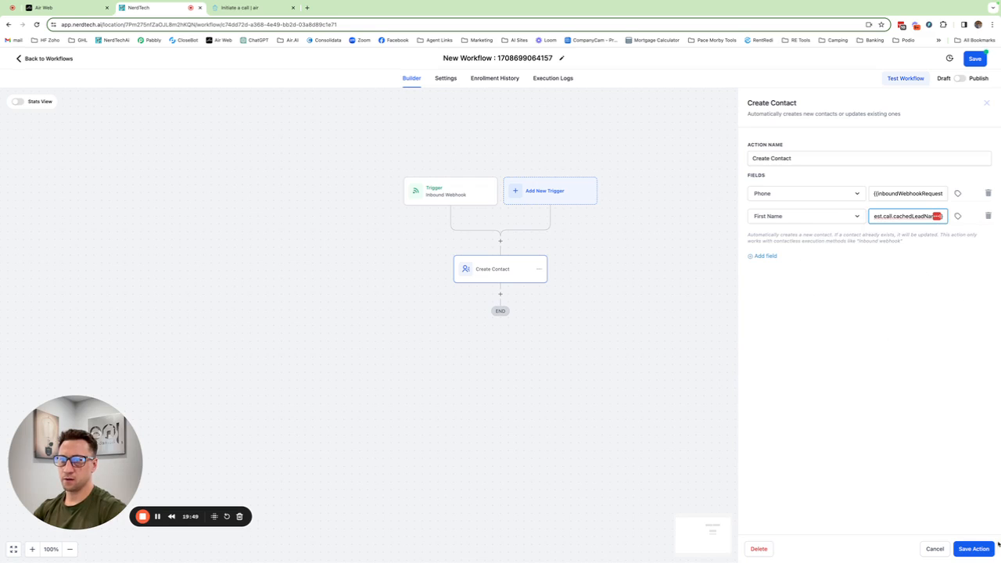
left_click(974, 550)
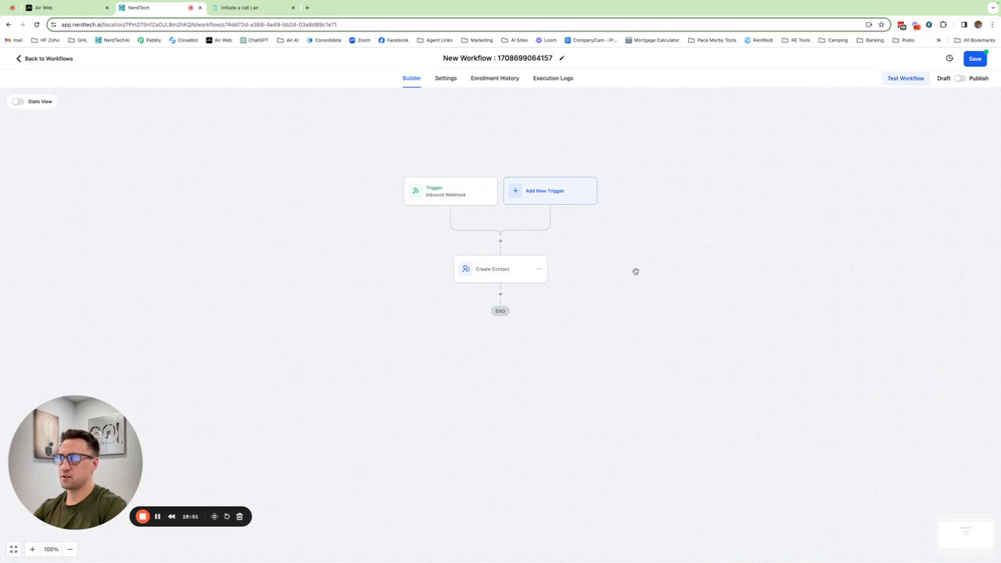
left_click(513, 269)
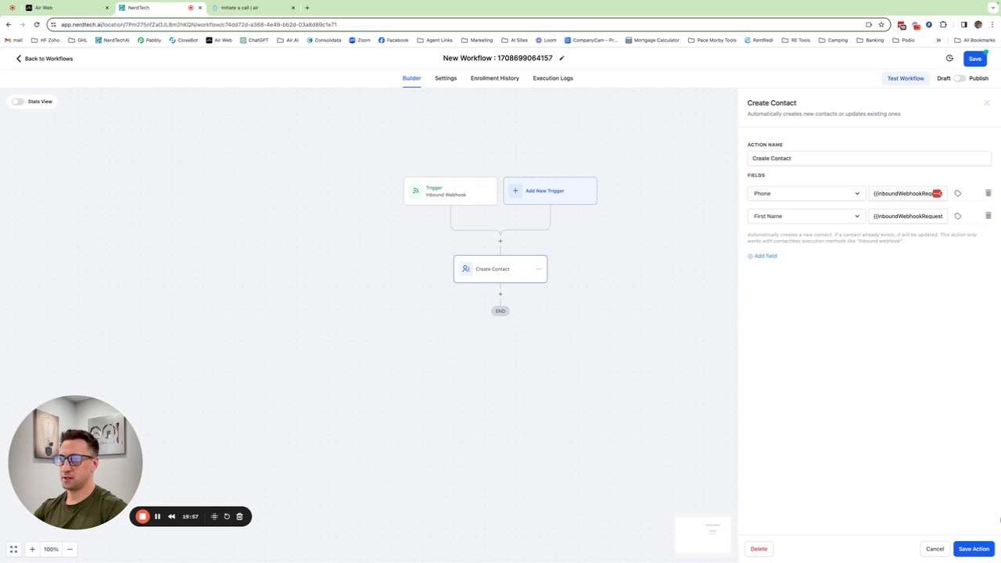
left_click(936, 549)
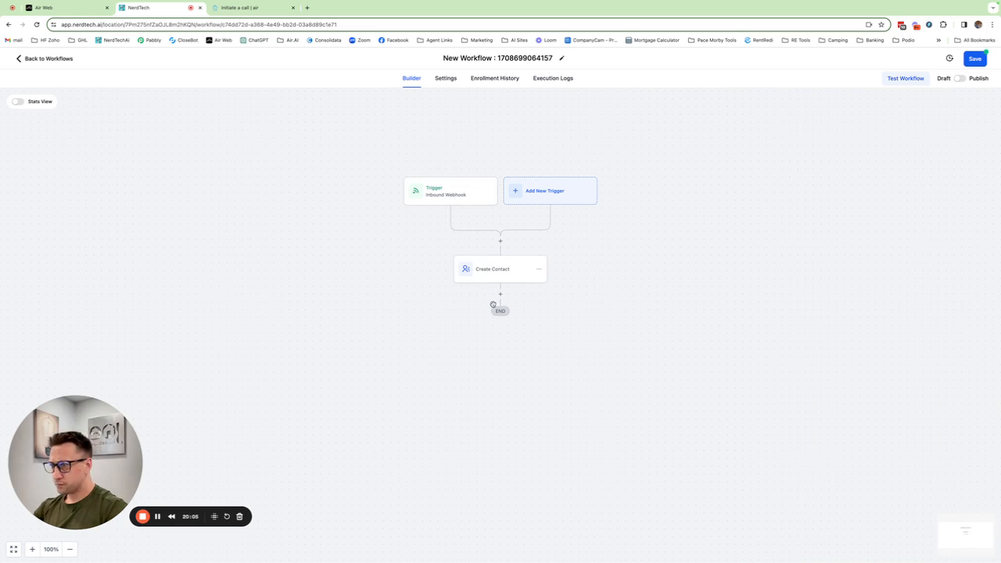
- Add an Add To Notes action after Create Contact and start editing its note text
left_click(499, 296)
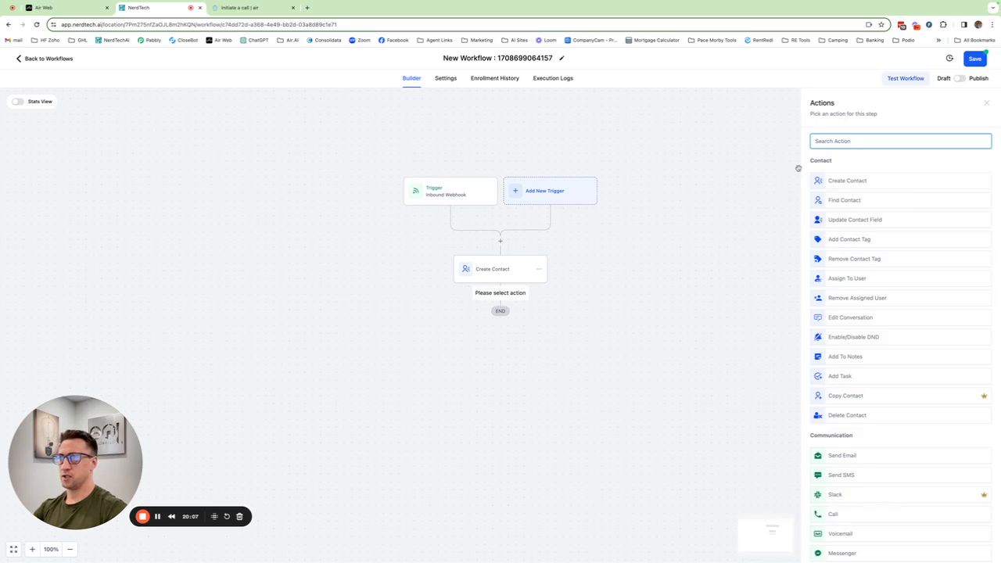
type("no")
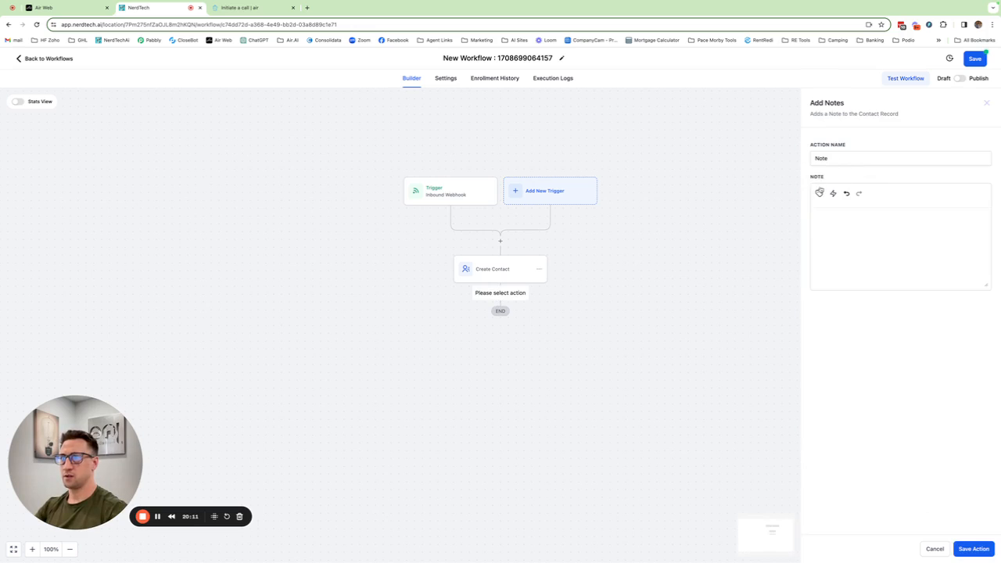
left_click(823, 217)
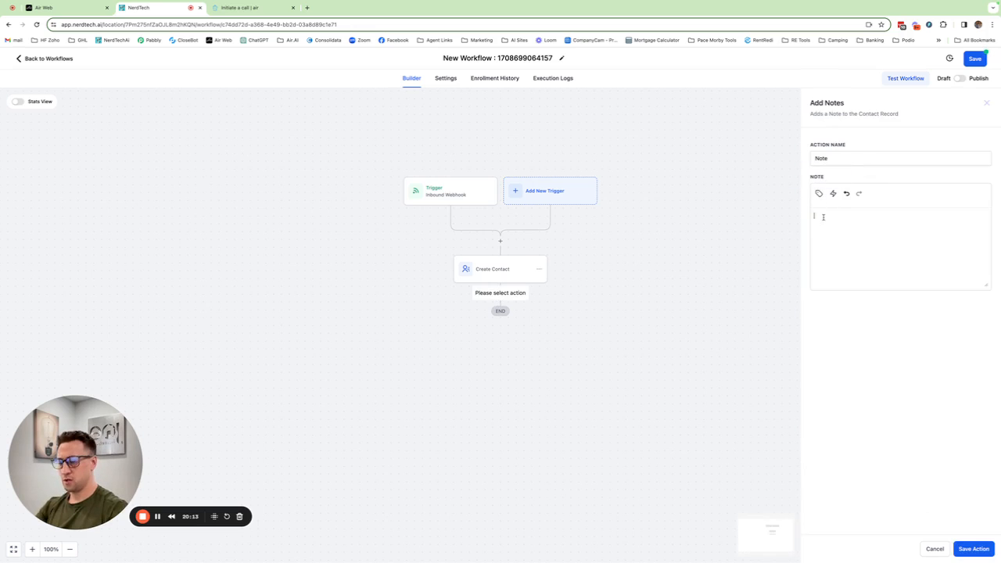
- Write the note labels "Call Summary:", "Call Duration:", "Call Recording:", "Call Outcome:", "Call Notes:" and "Call Transcript:" on separate lines
type("Call Summary: ")
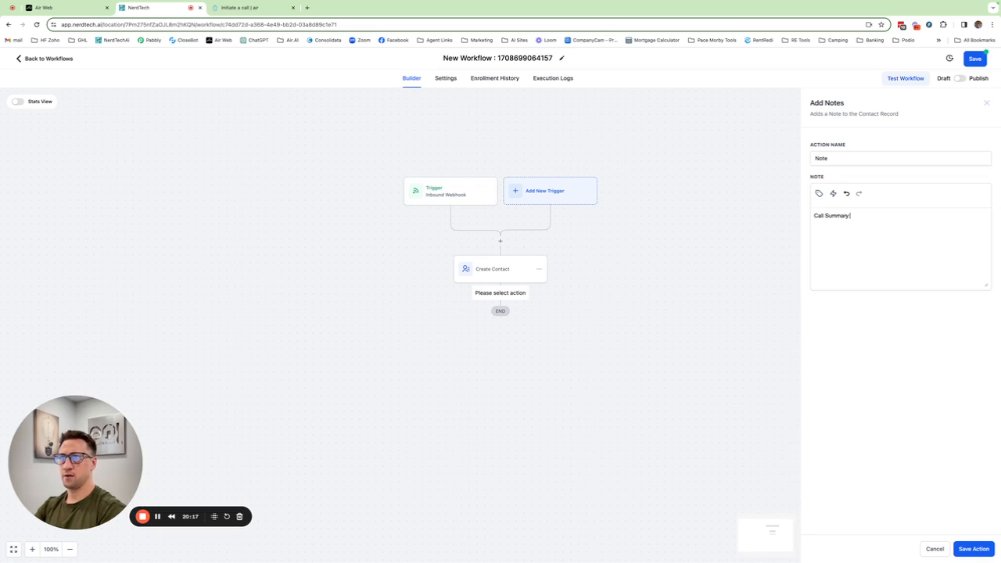
type("Cal")
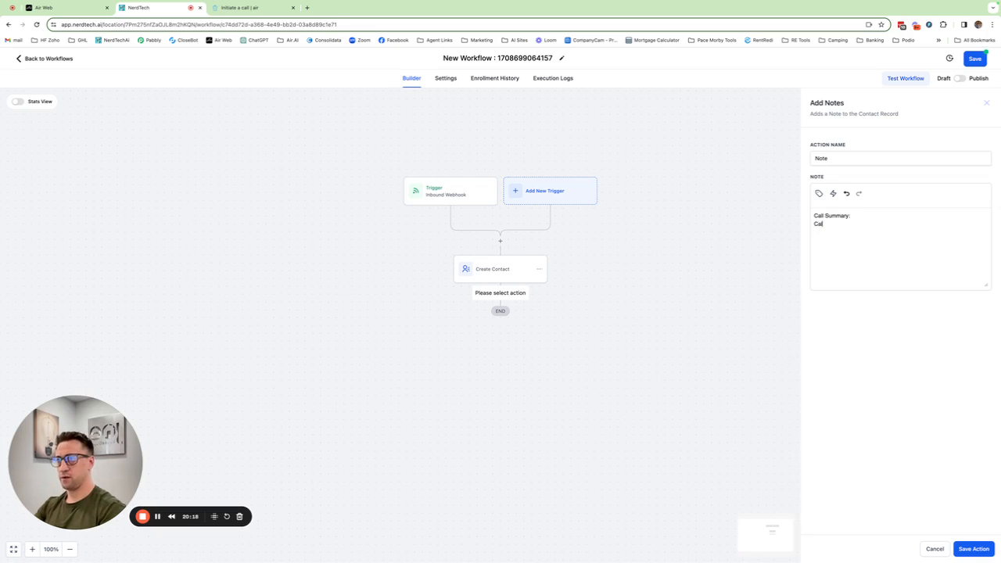
type("l Duration")
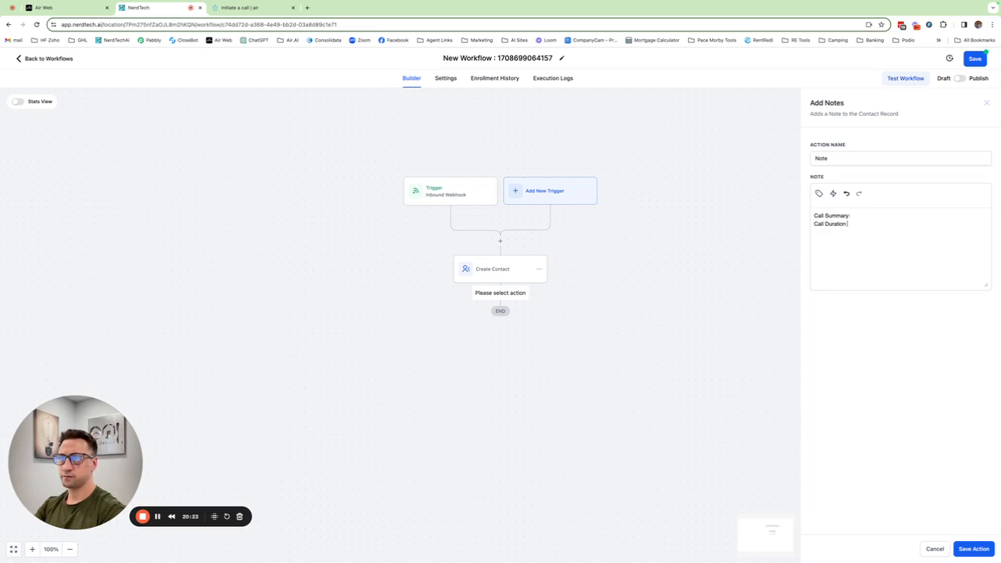
type(":")
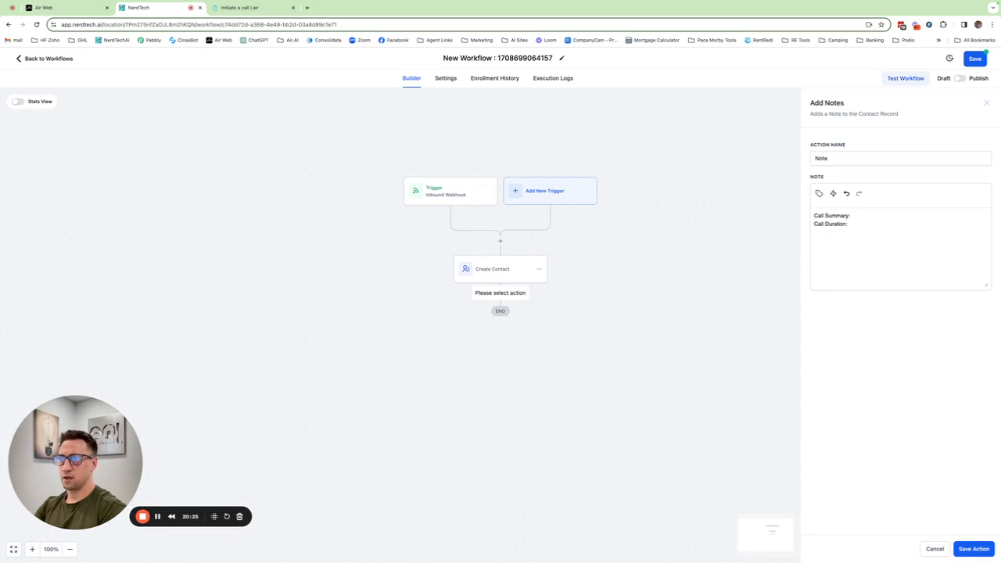
key("Return")
type("Call Re")
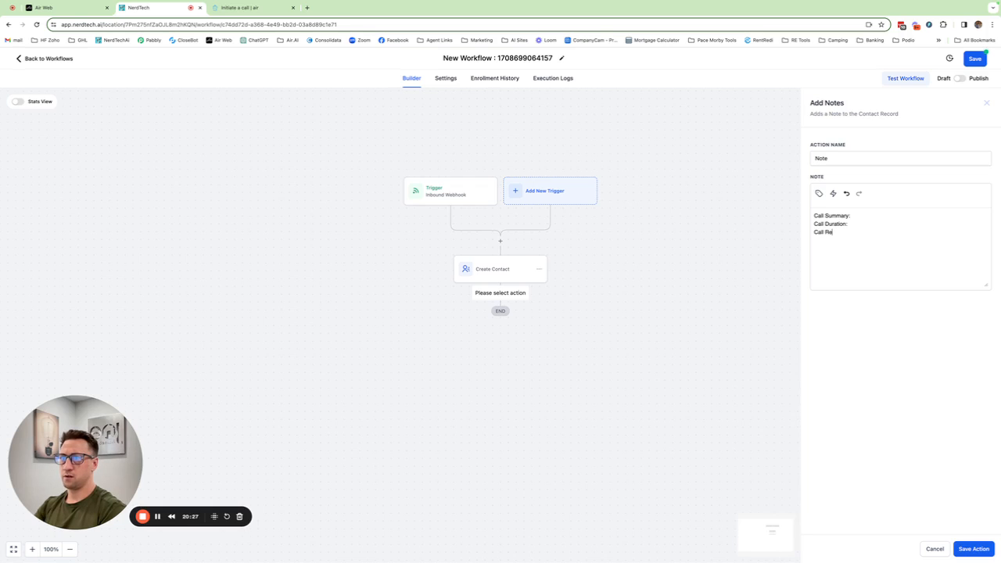
type("cording")
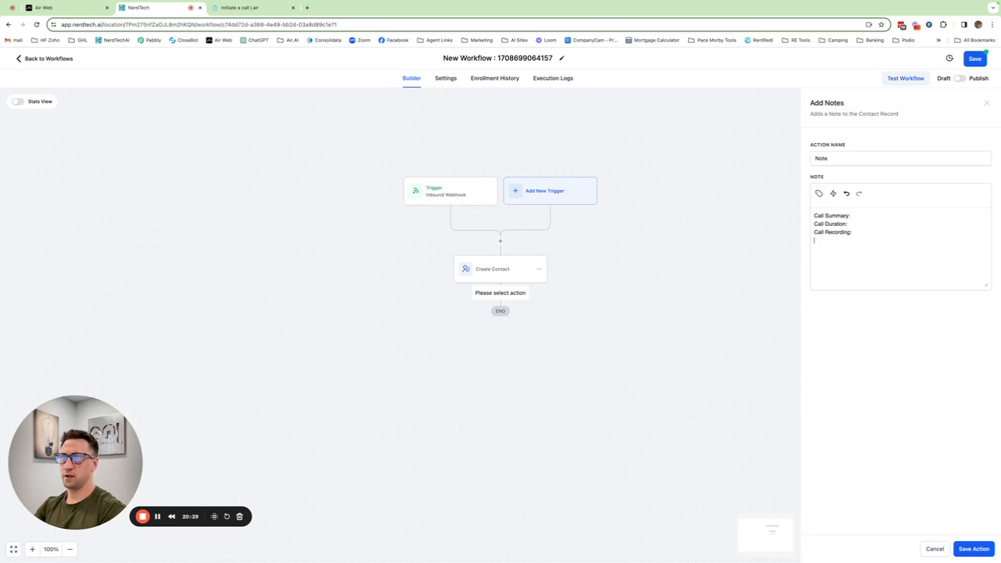
type(":")
key("Return")
type("Call Out")
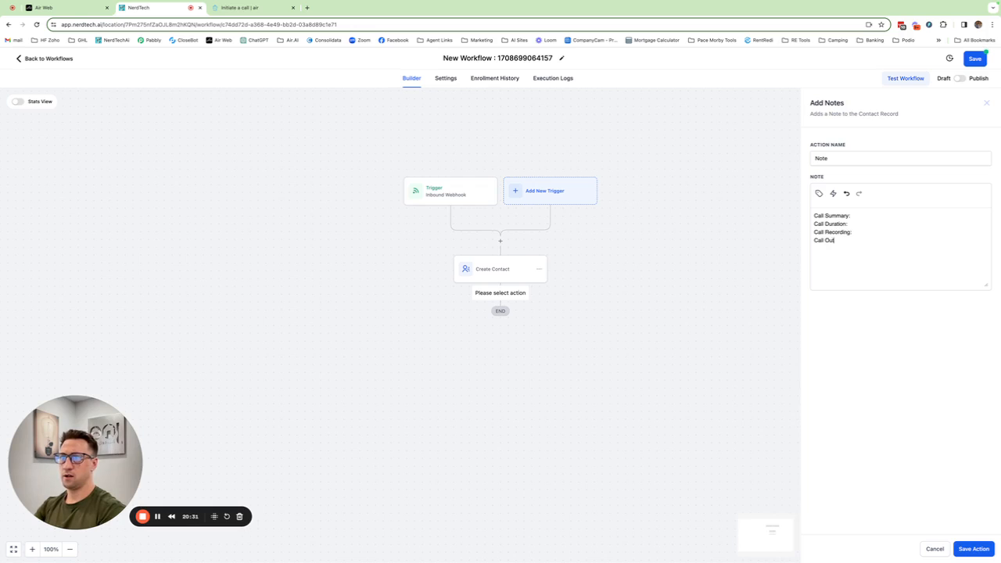
type("come: Call Notes: Cal")
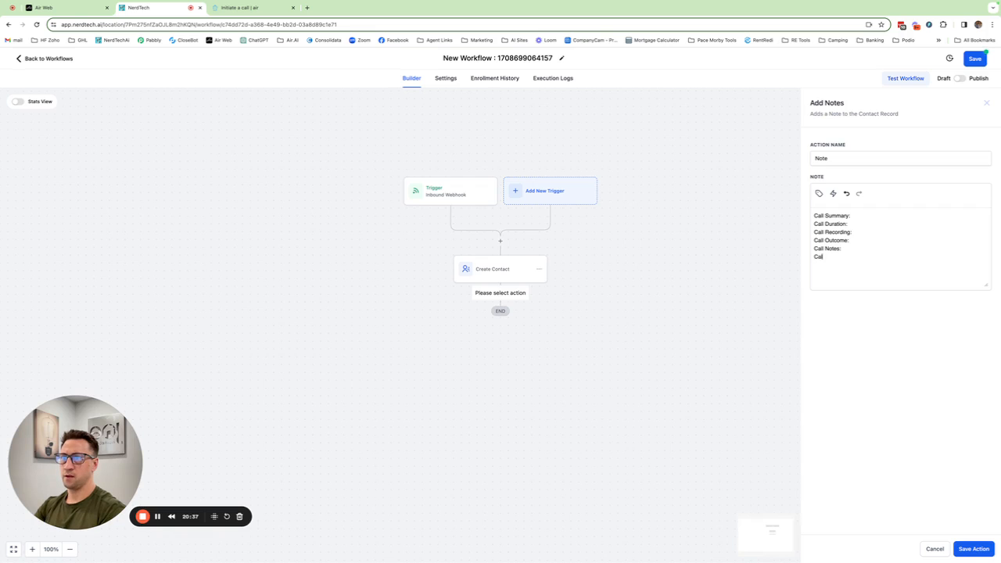
type("l Transcript:")
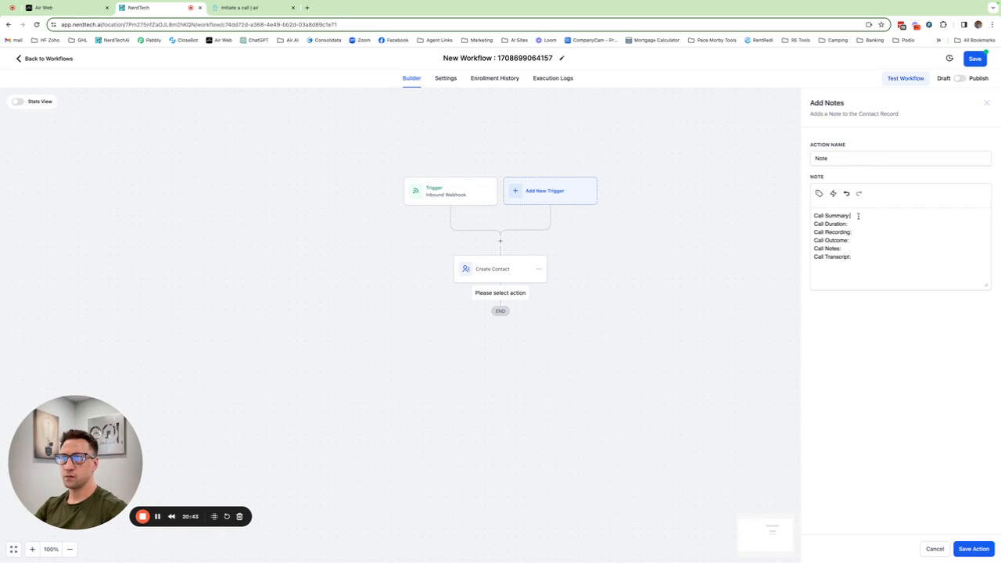
- Insert the Inbound Webhook Trigger's call duration value on the note's Call Duration line
left_click(817, 193)
left_click(807, 234)
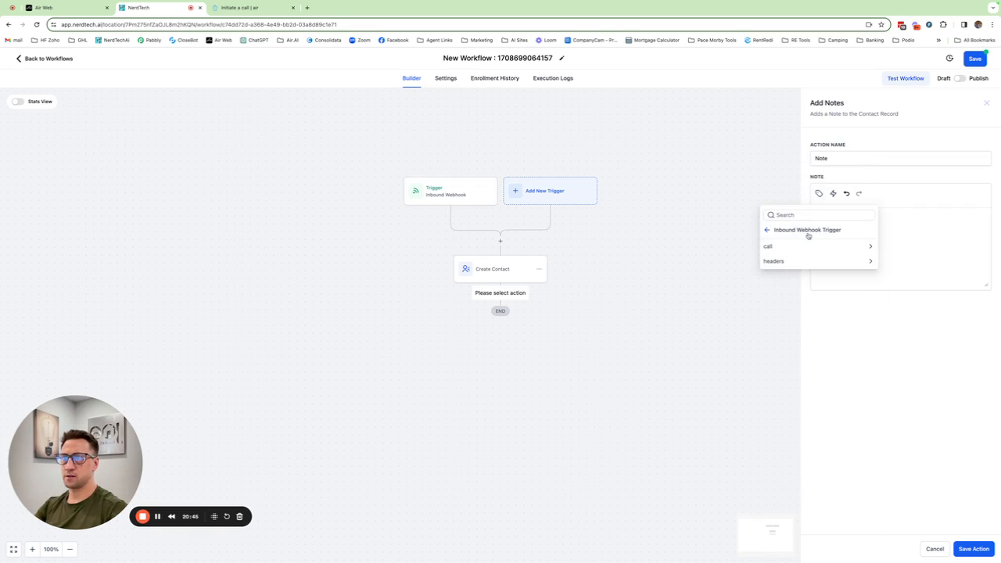
left_click(813, 247)
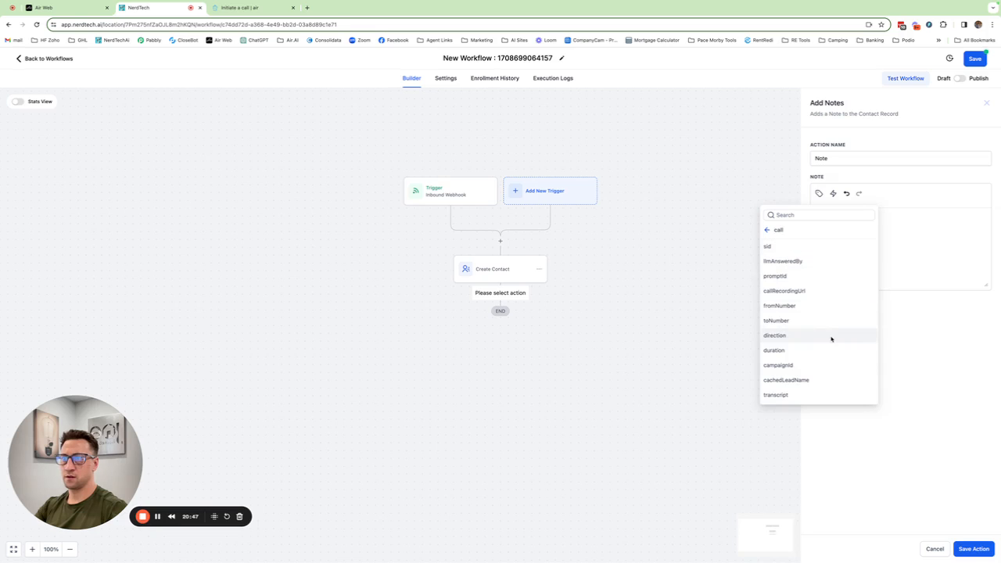
left_click(790, 351)
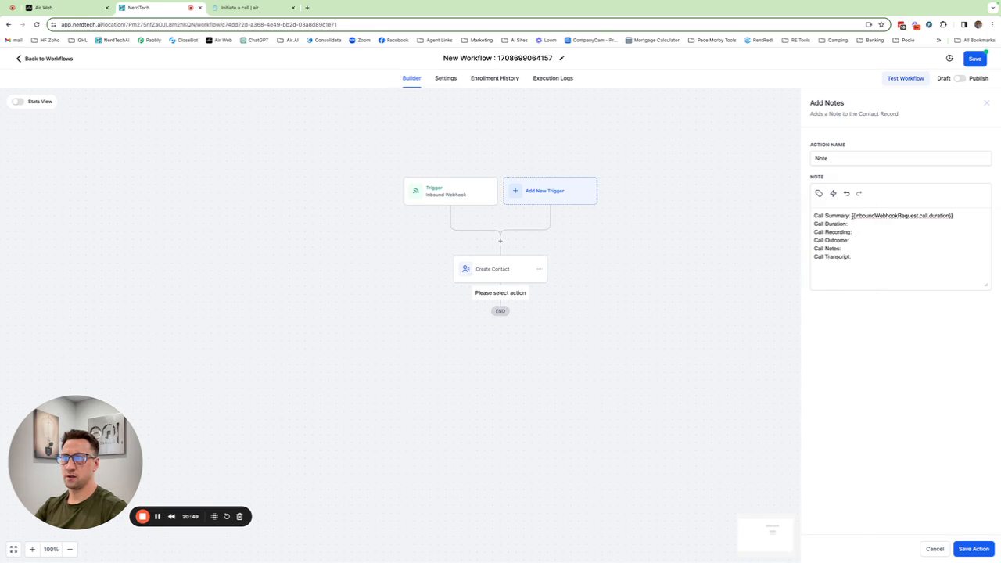
left_click_drag(852, 216, 954, 215)
key("ctrl+x")
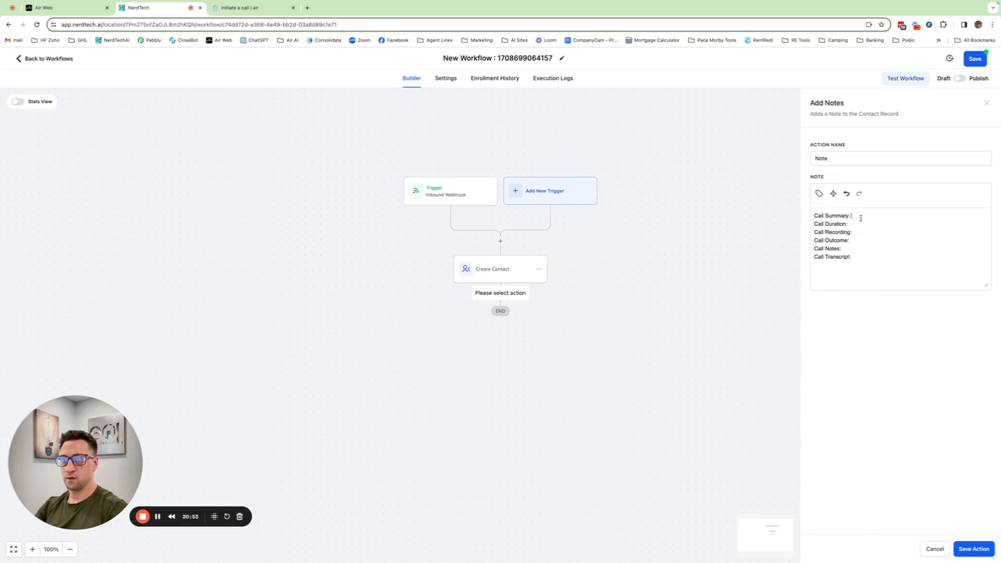
left_click(858, 223)
key("ctrl+v")
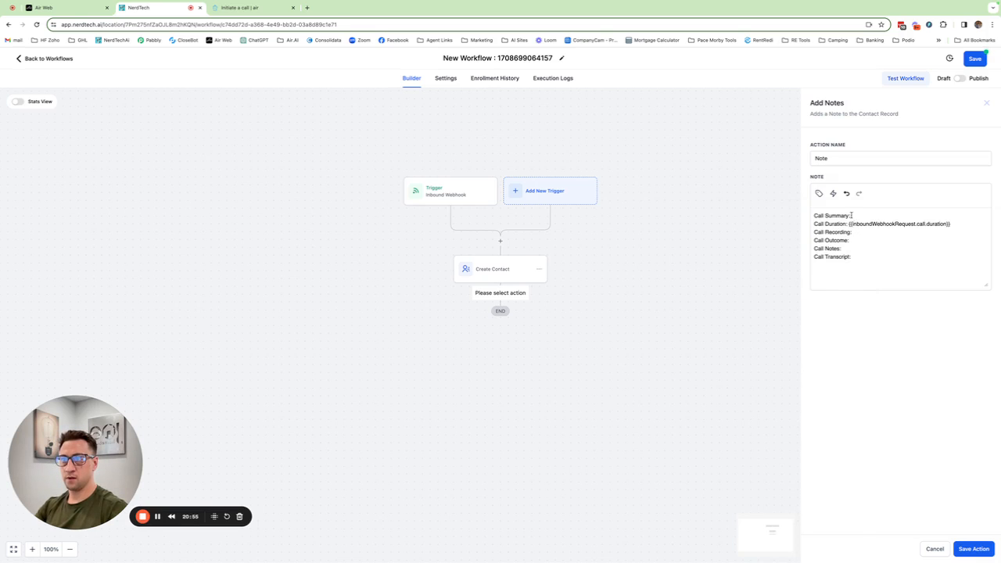
left_click(820, 194)
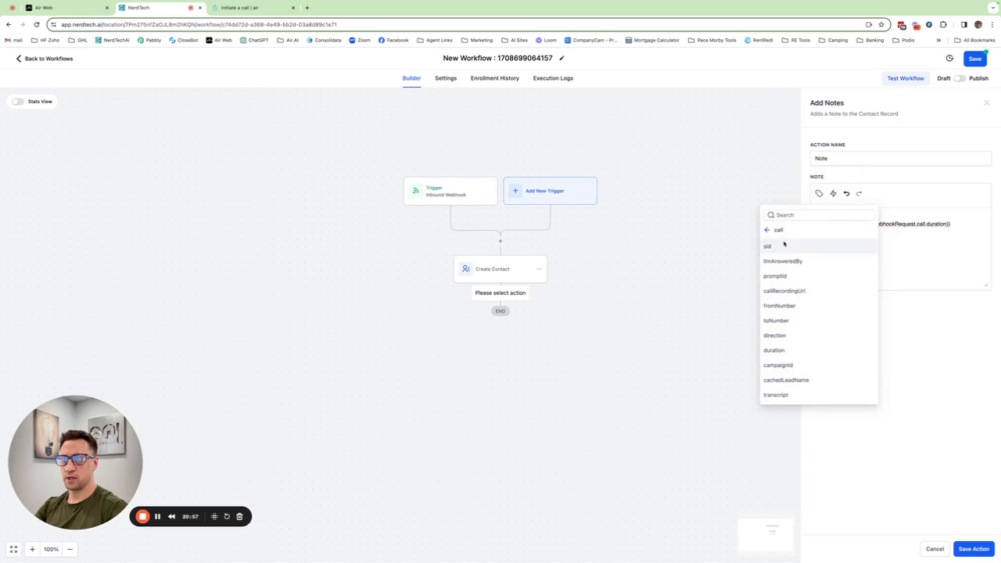
left_click(887, 215)
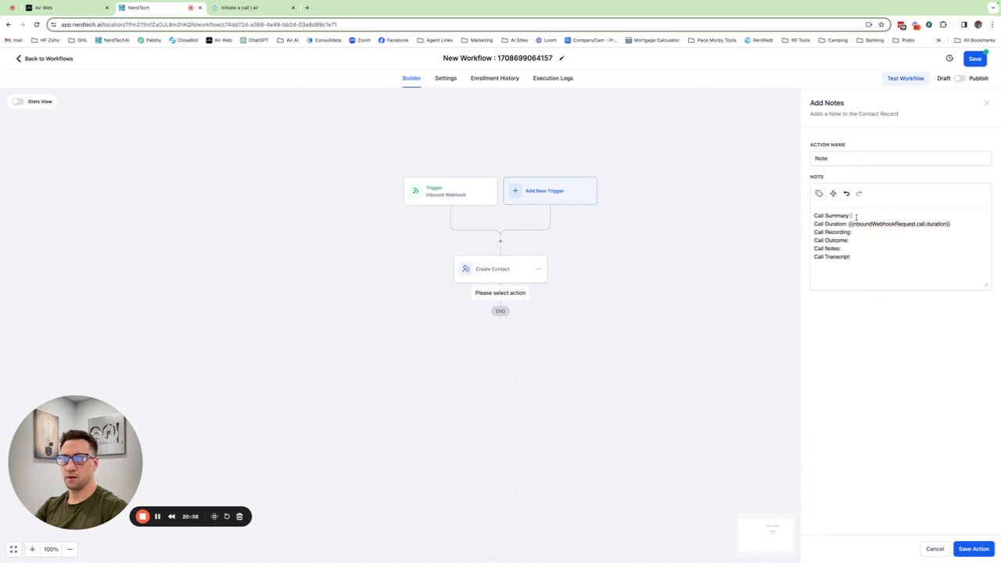
left_click(819, 199)
left_click(799, 234)
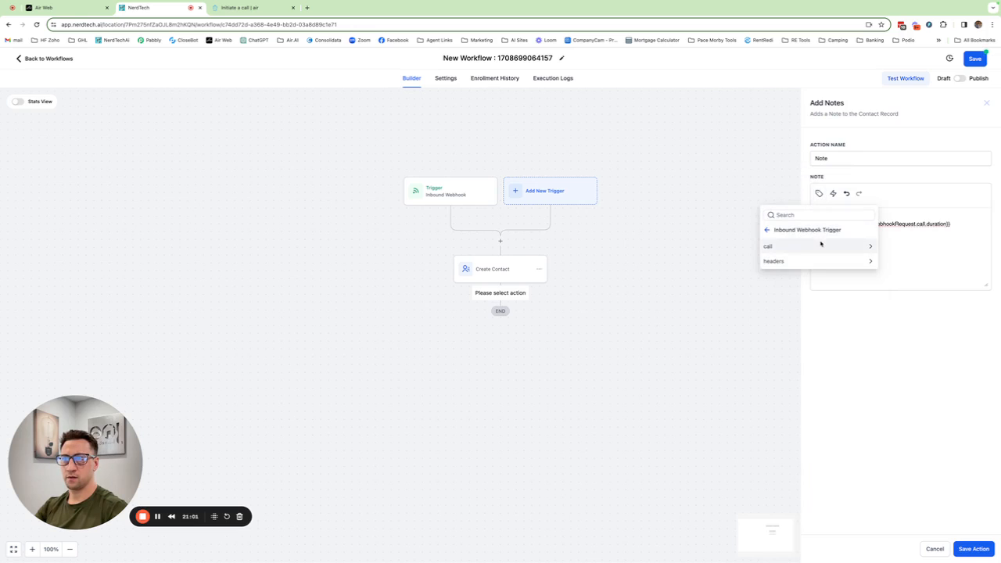
left_click(822, 245)
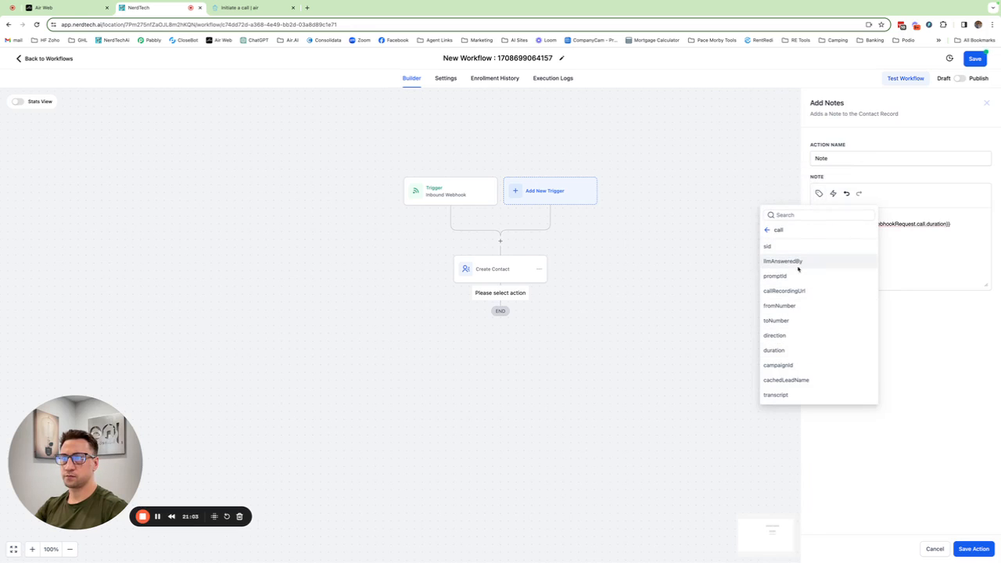
scroll(801, 322, "down", 3)
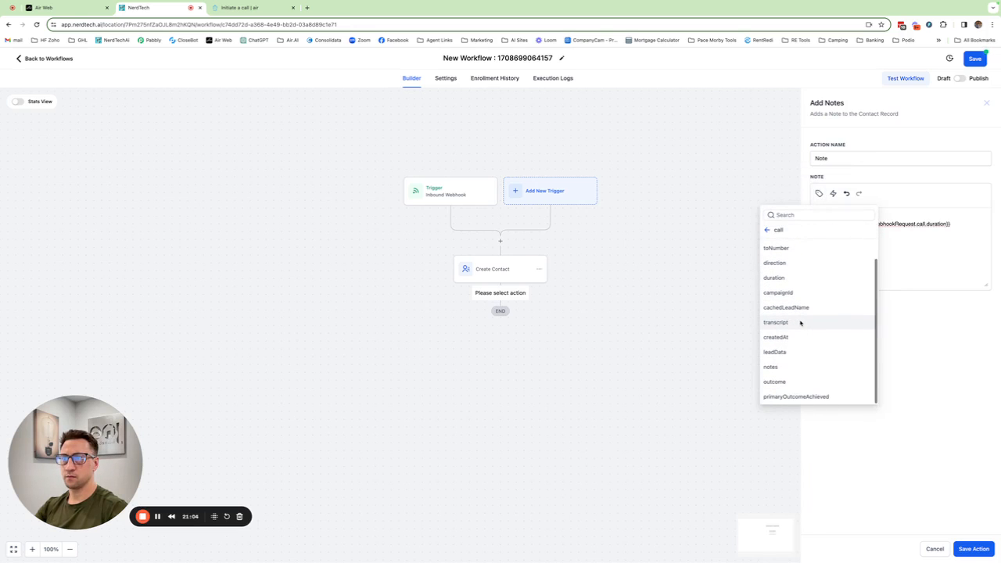
left_click(905, 262)
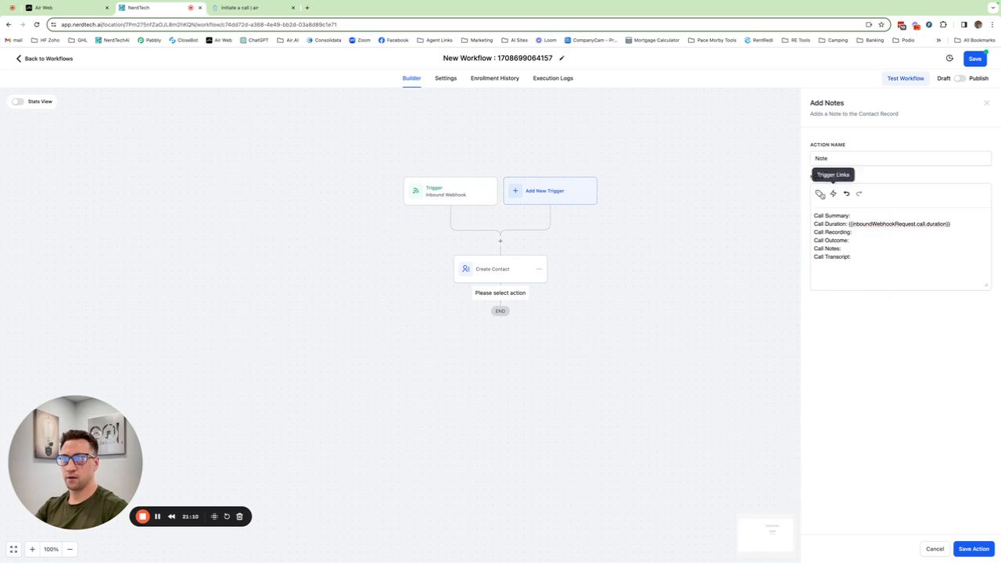
- Insert the Inbound Webhook Trigger's callRecordingUrl value on the note's Call Recording line
left_click(833, 193)
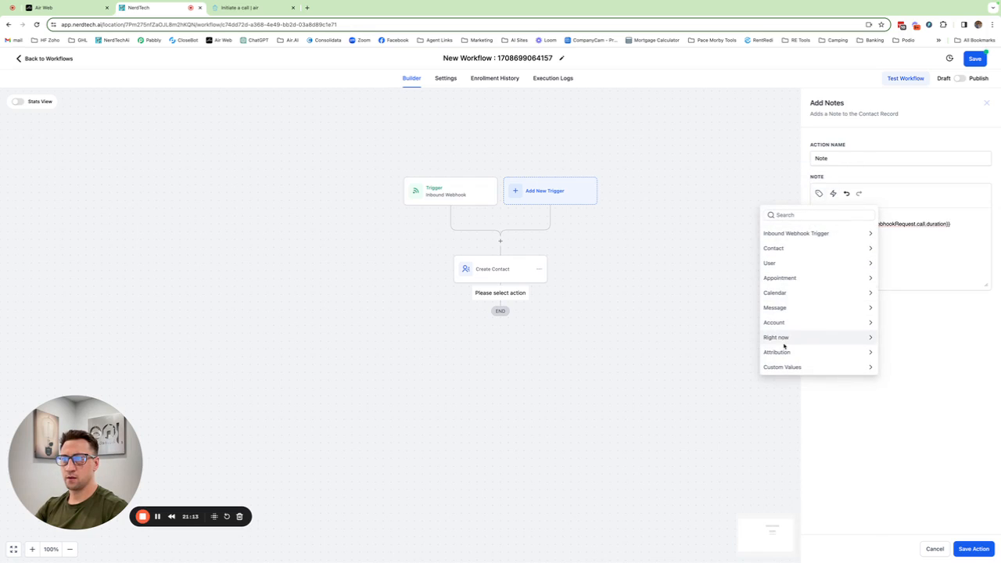
left_click(786, 237)
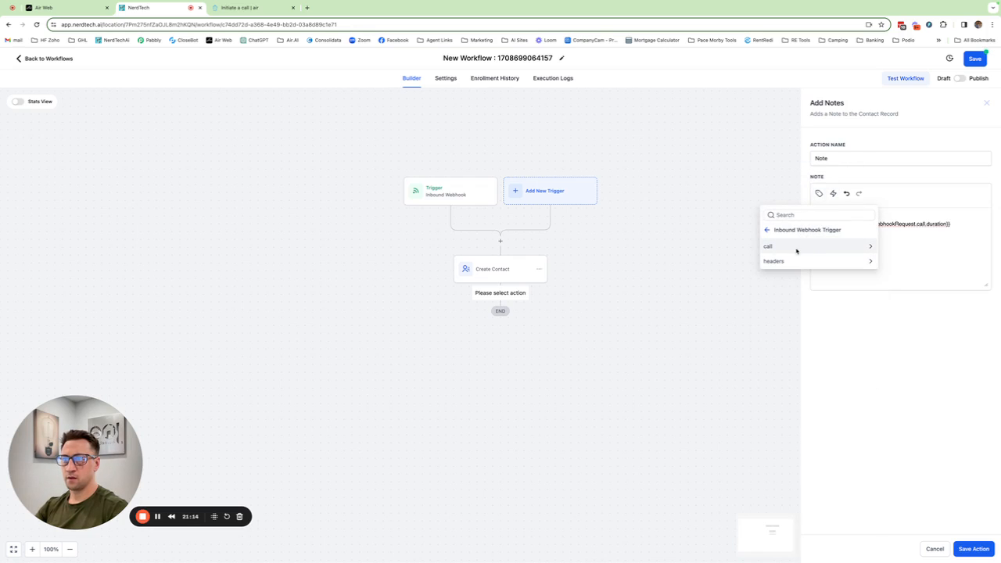
left_click(841, 251)
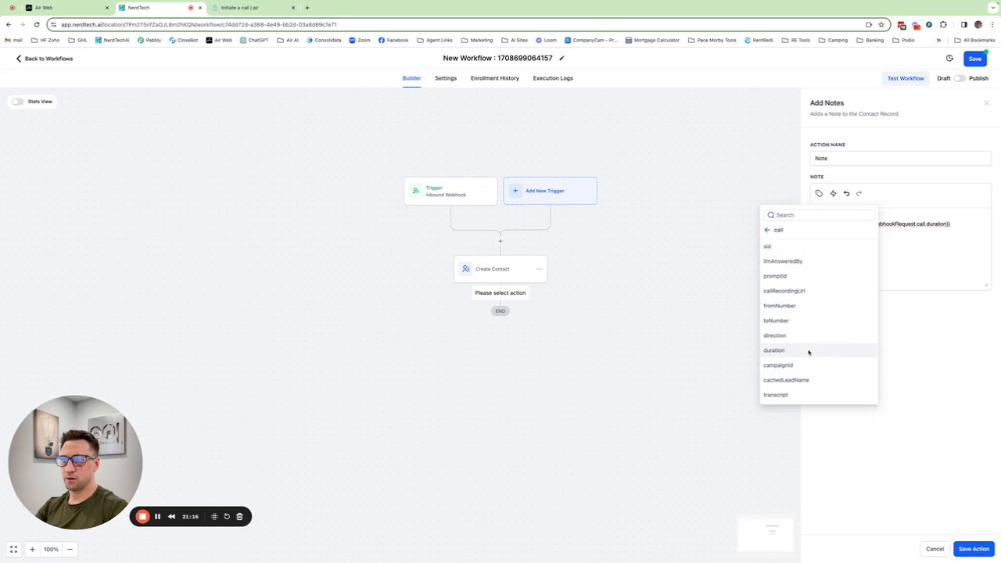
left_click(798, 291)
left_click(858, 240)
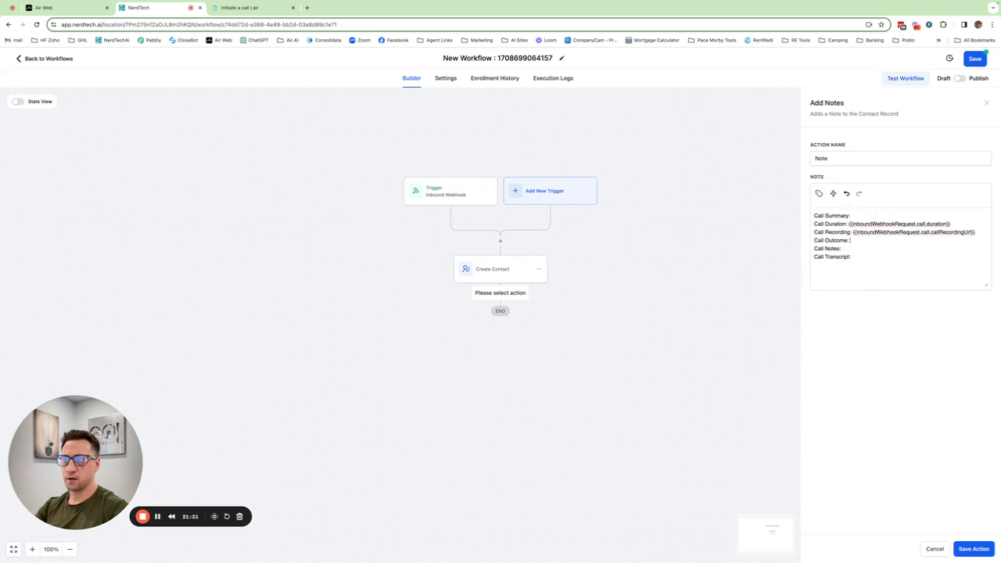
left_click(819, 193)
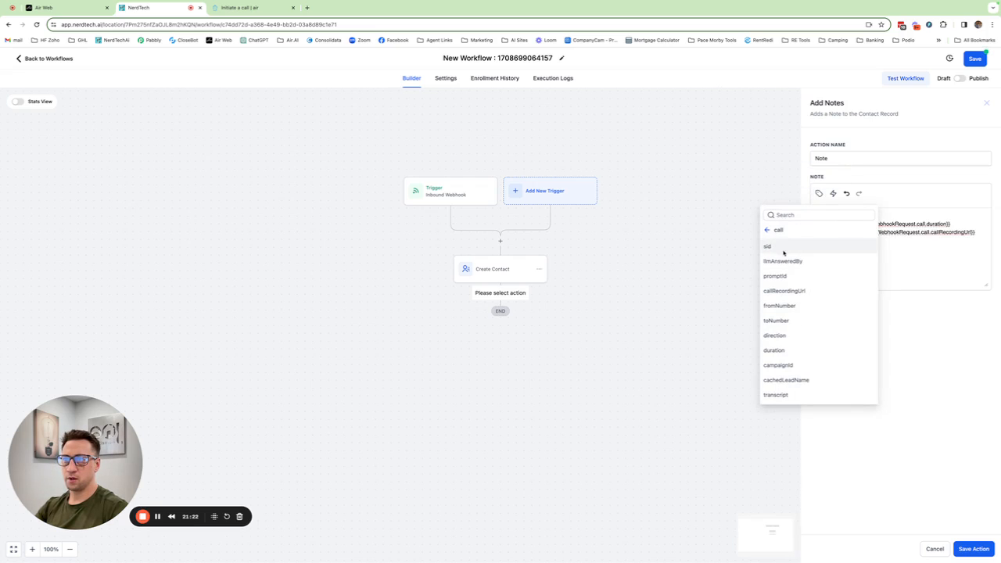
left_click(915, 382)
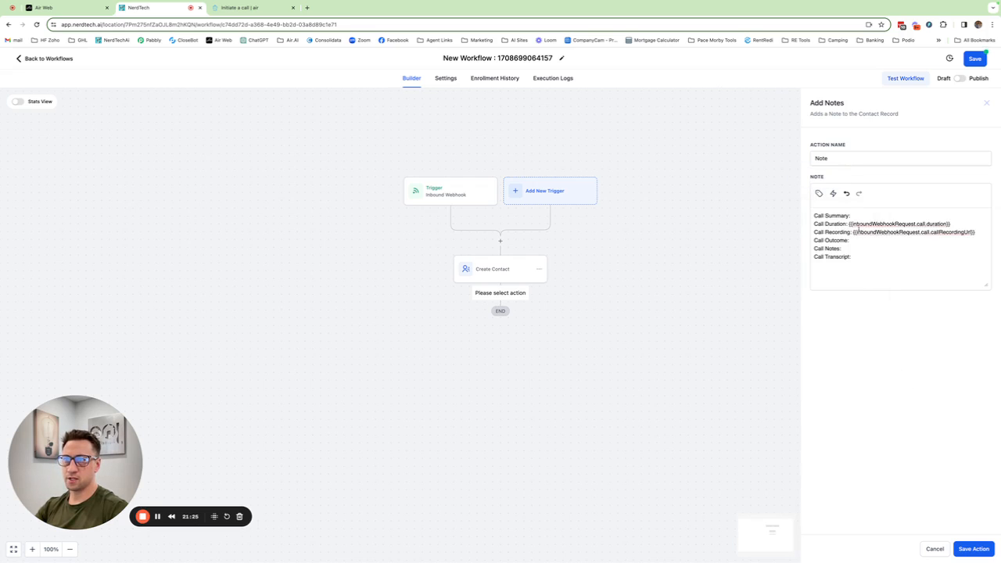
- Save the note action and add an Update Contact Field action directly after it
left_click(970, 549)
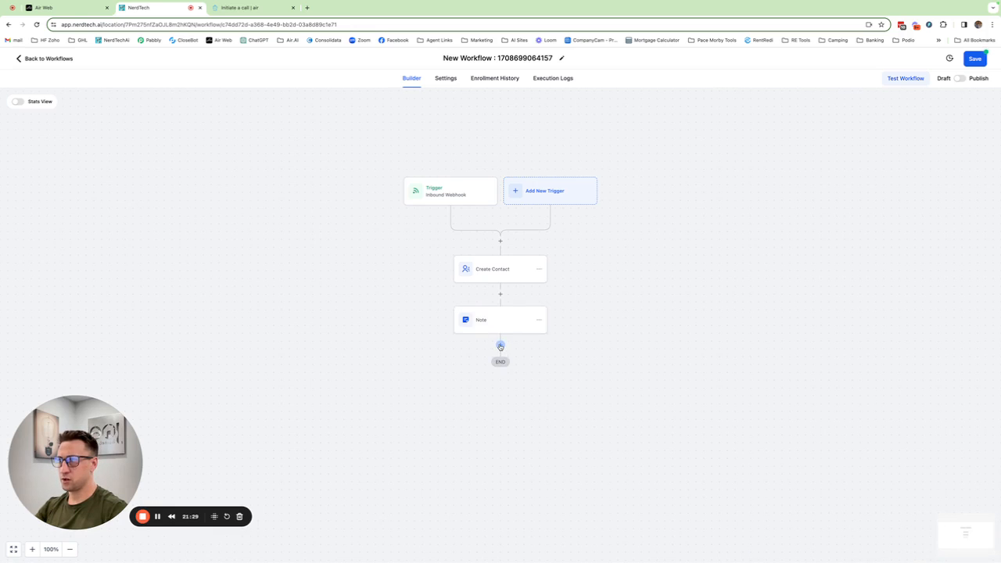
left_click(501, 348)
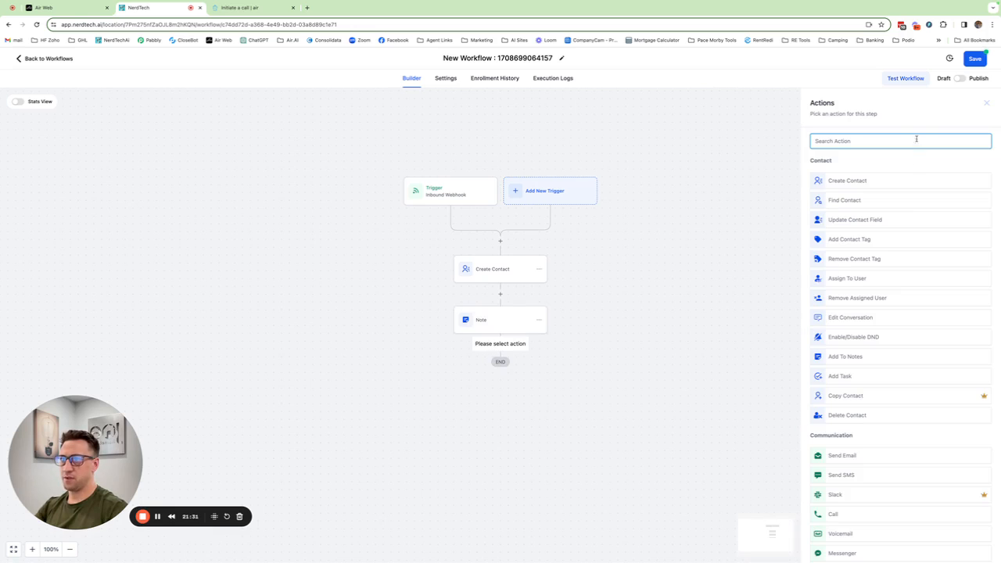
type("upda")
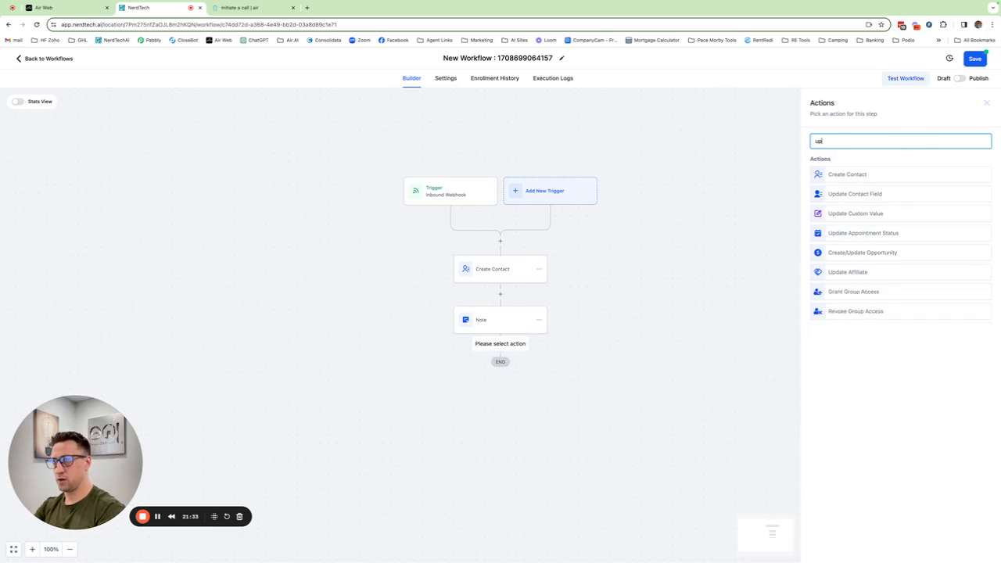
left_click(862, 195)
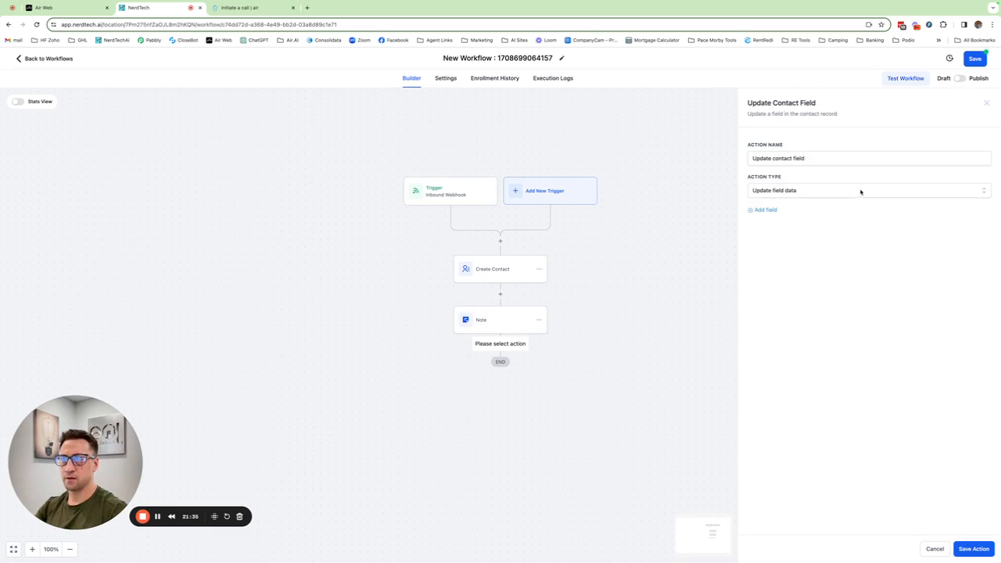
- Add the Call Outcome field to the Update Contact Field action
left_click(760, 216)
left_click(771, 224)
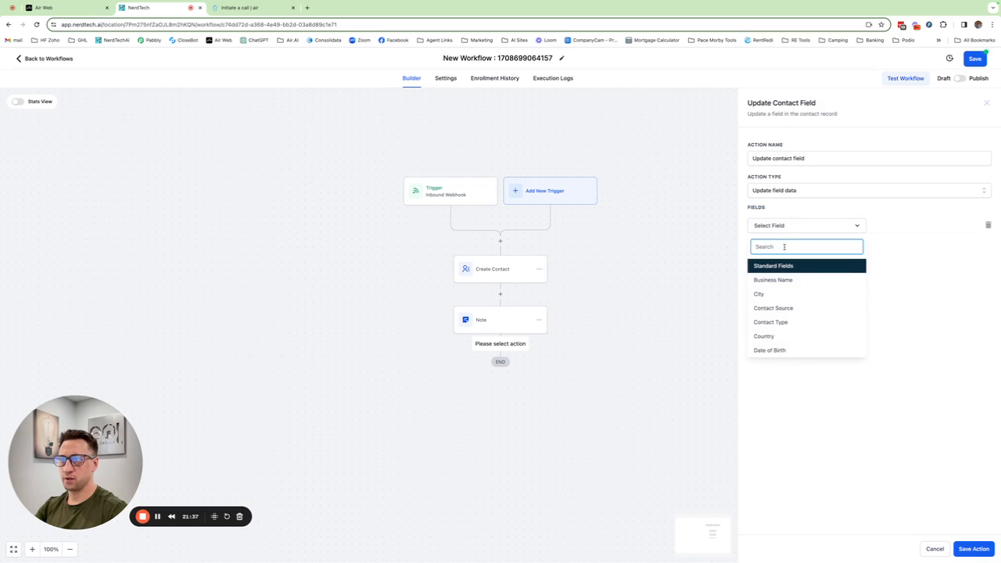
left_click(784, 246)
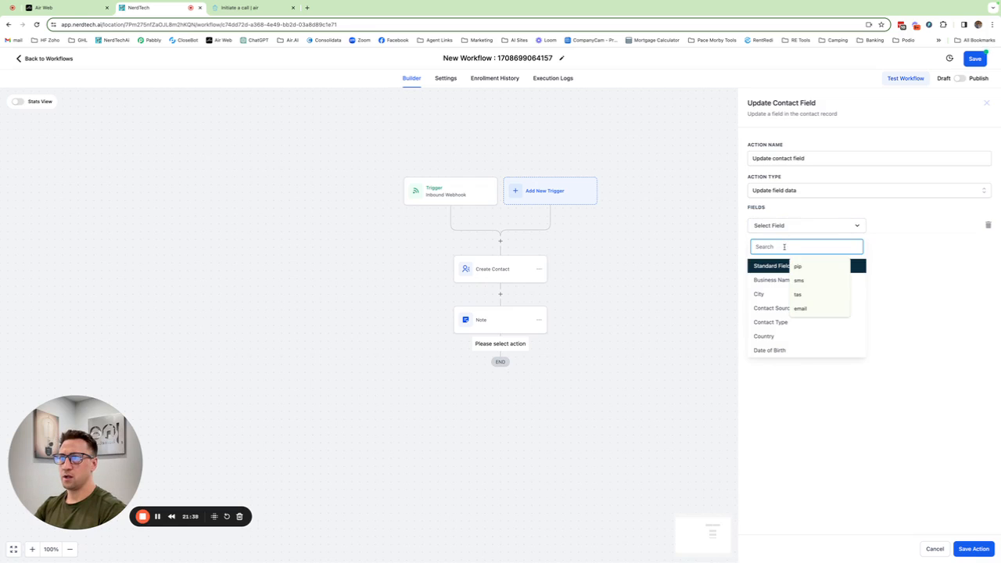
type("call")
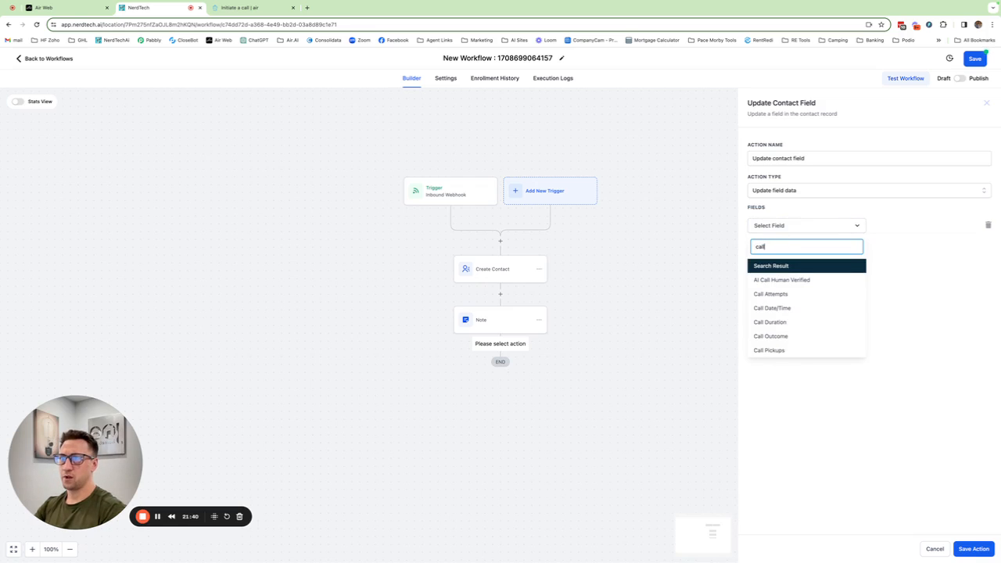
left_click(782, 337)
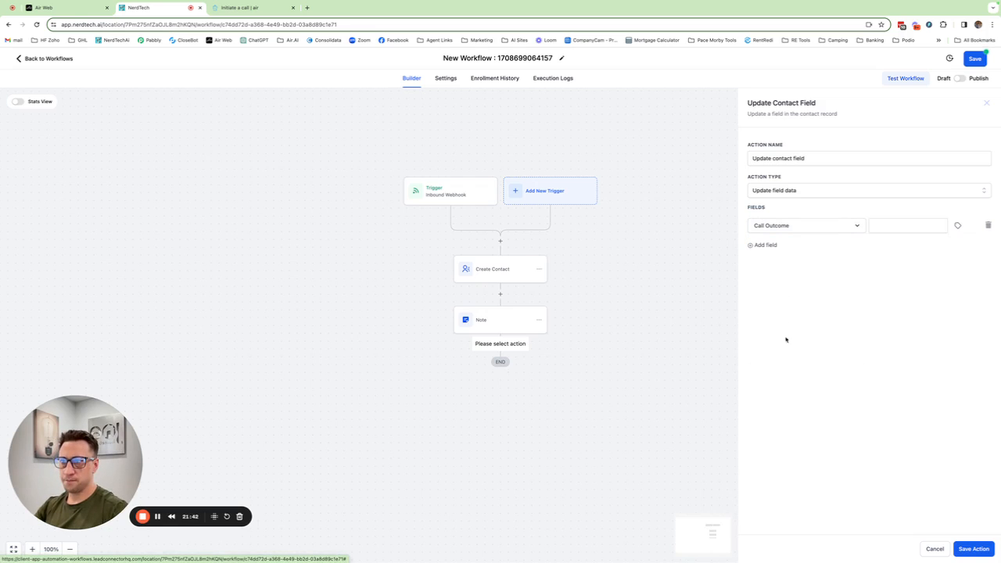
- Map the Call Outcome field to the Inbound Webhook Trigger's call outcome value
left_click(915, 227)
left_click(959, 225)
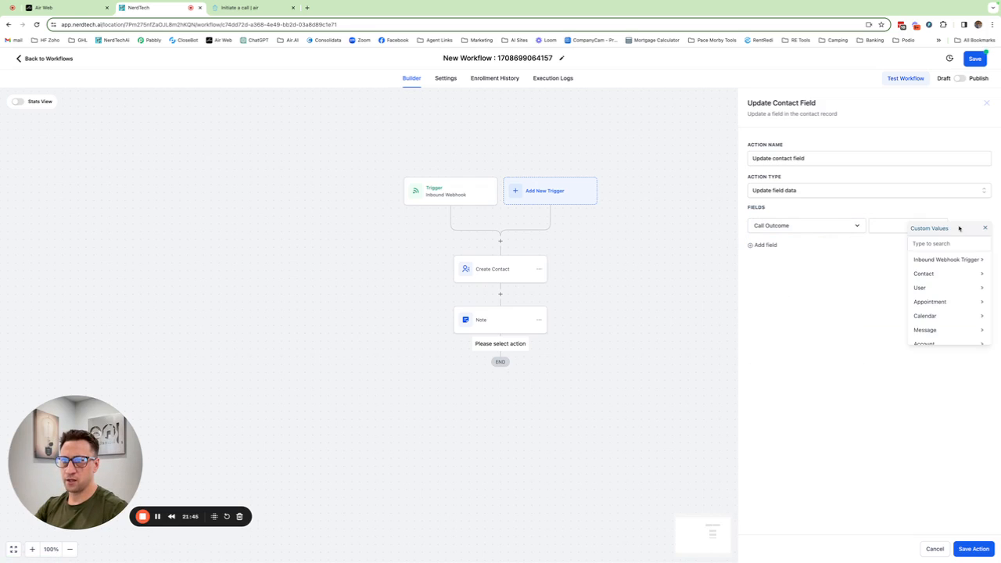
left_click(945, 262)
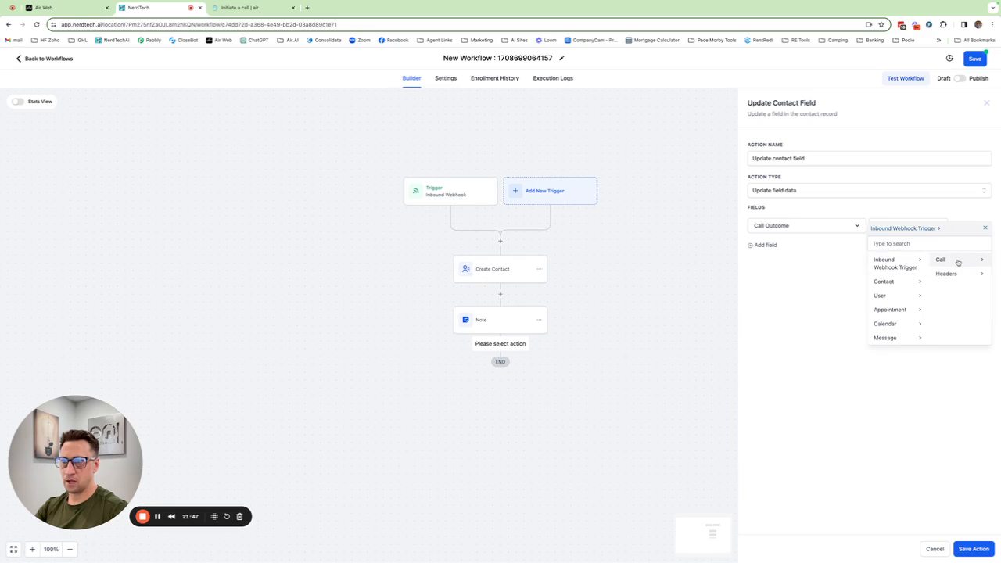
left_click(939, 260)
scroll(947, 310, "down", 3)
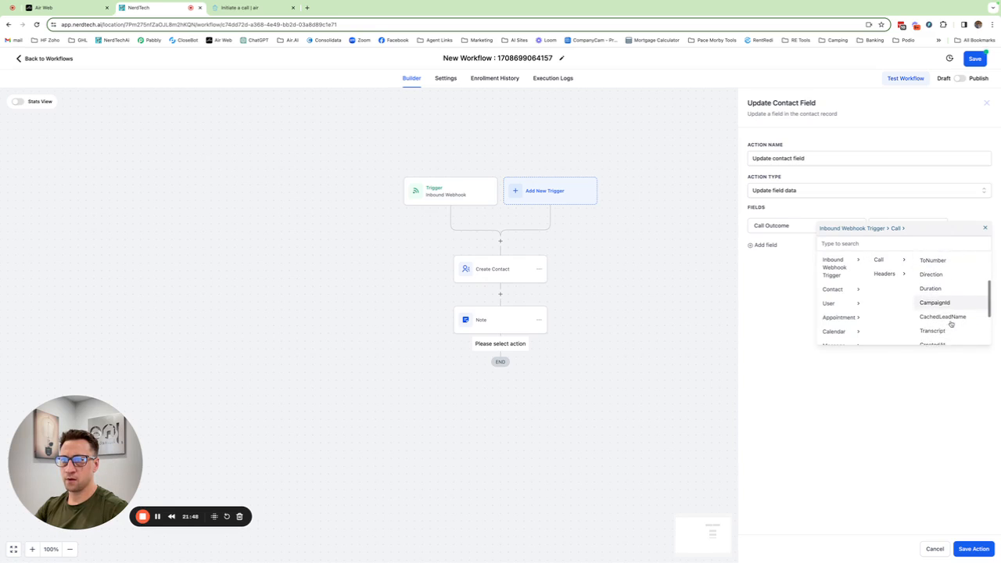
scroll(950, 327, "down", 3)
left_click(949, 326)
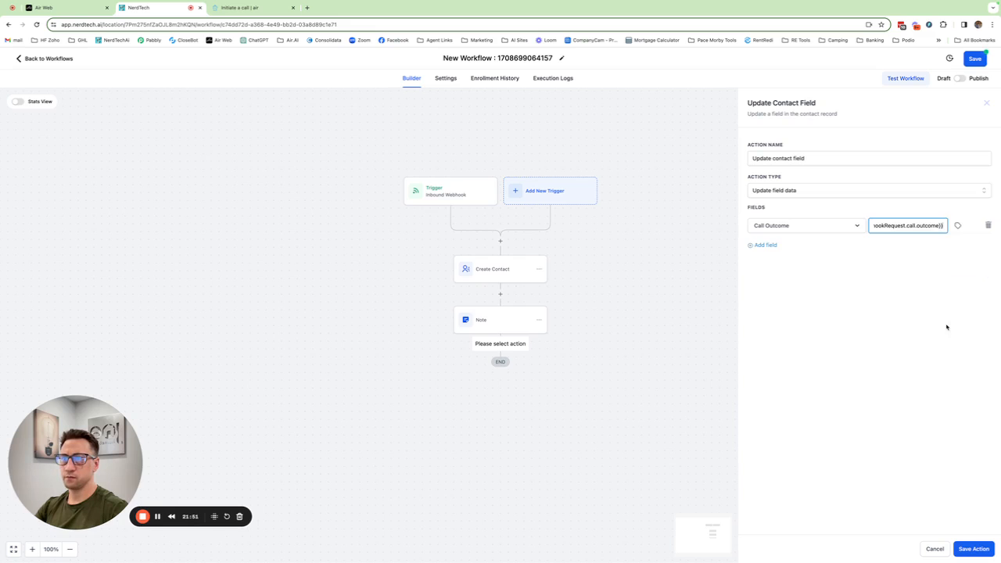
- Add Call Summary as a second field in the Update Contact Field action
scroll(767, 248, "up", 2)
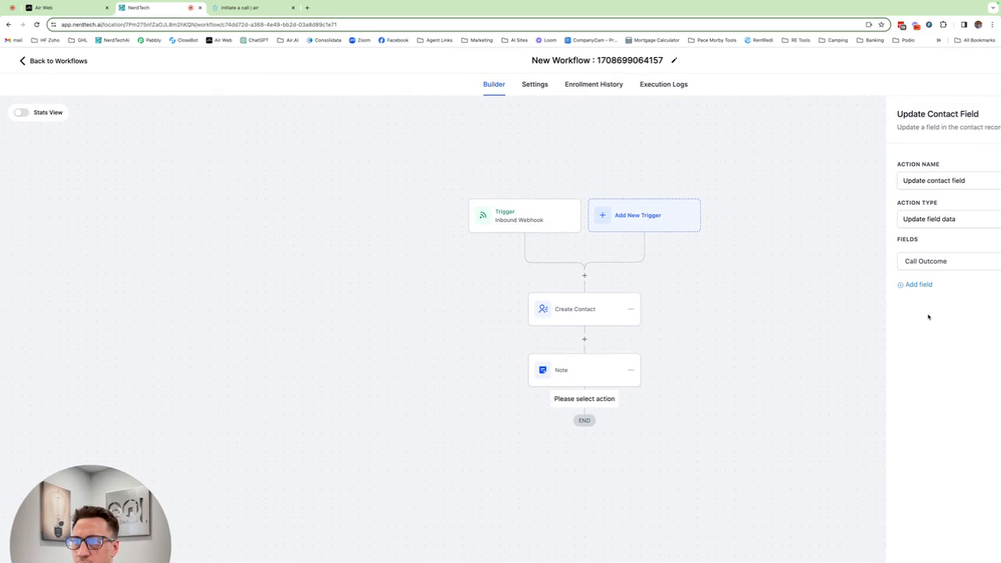
scroll(928, 317, "down", 2)
left_click(767, 245)
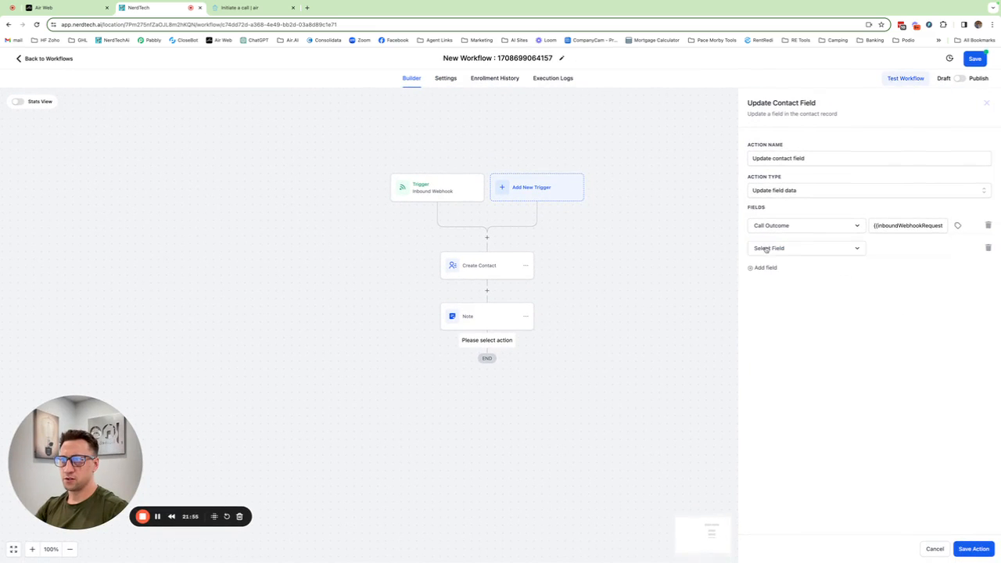
left_click(792, 251)
type("call")
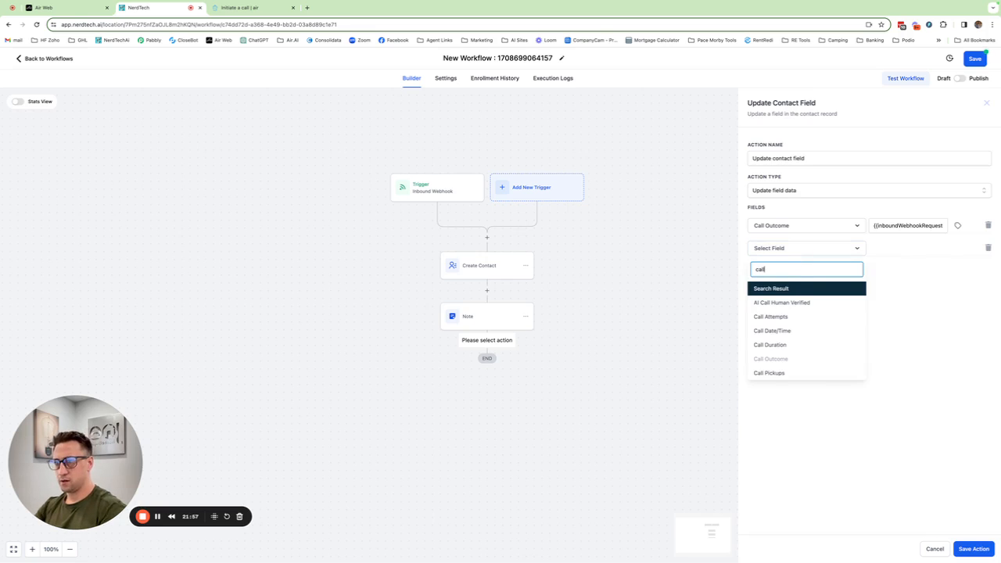
scroll(809, 351, "down", 1)
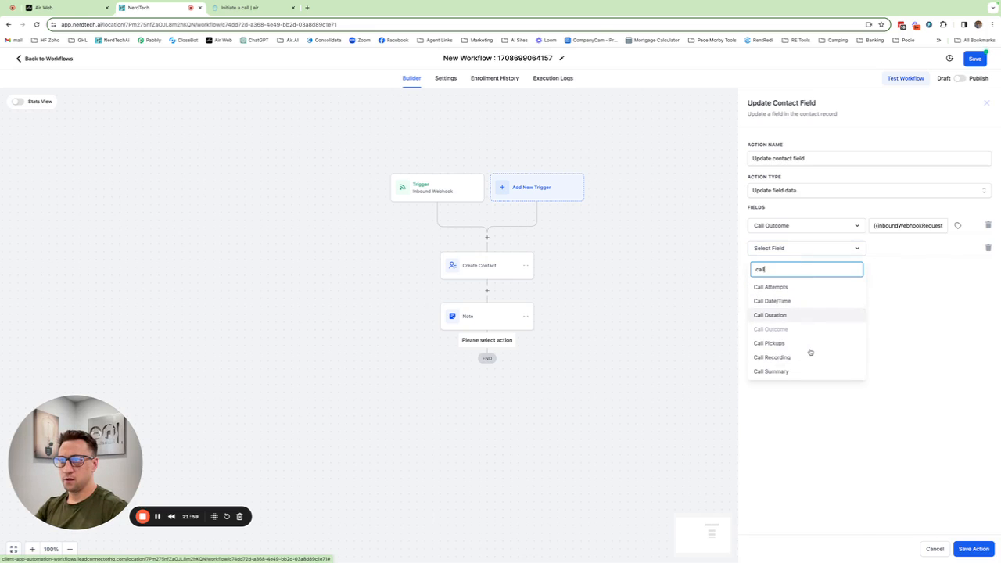
left_click(781, 374)
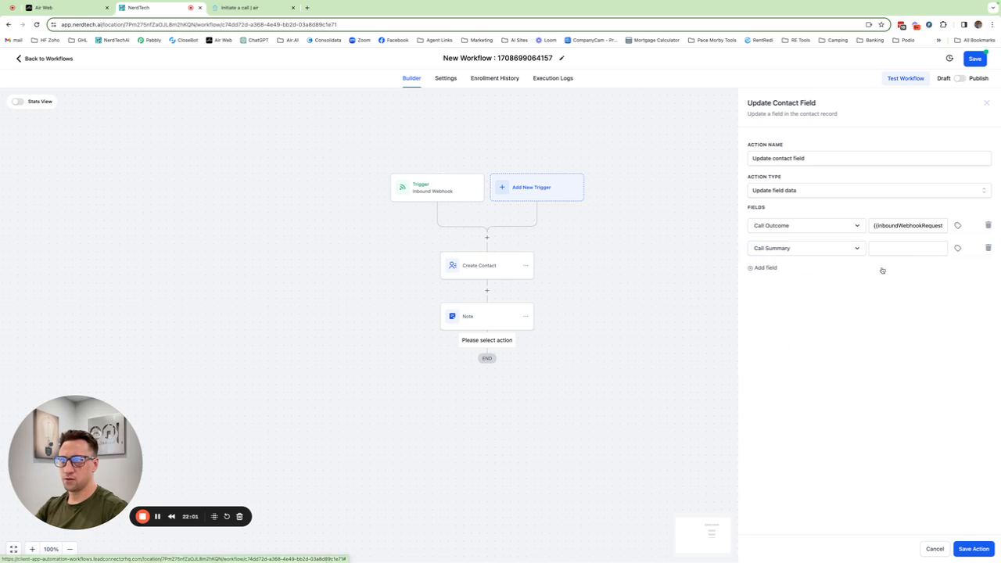
- Map the Call Summary field to the Inbound Webhook Trigger's call notes value and save the Update Contact Field action
left_click(909, 249)
left_click(959, 248)
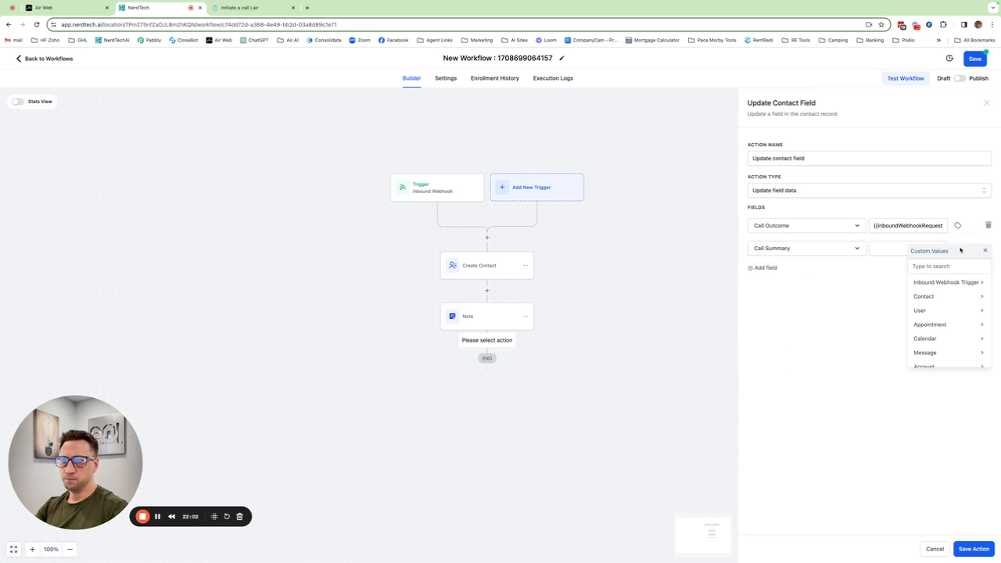
left_click(939, 282)
left_click(943, 286)
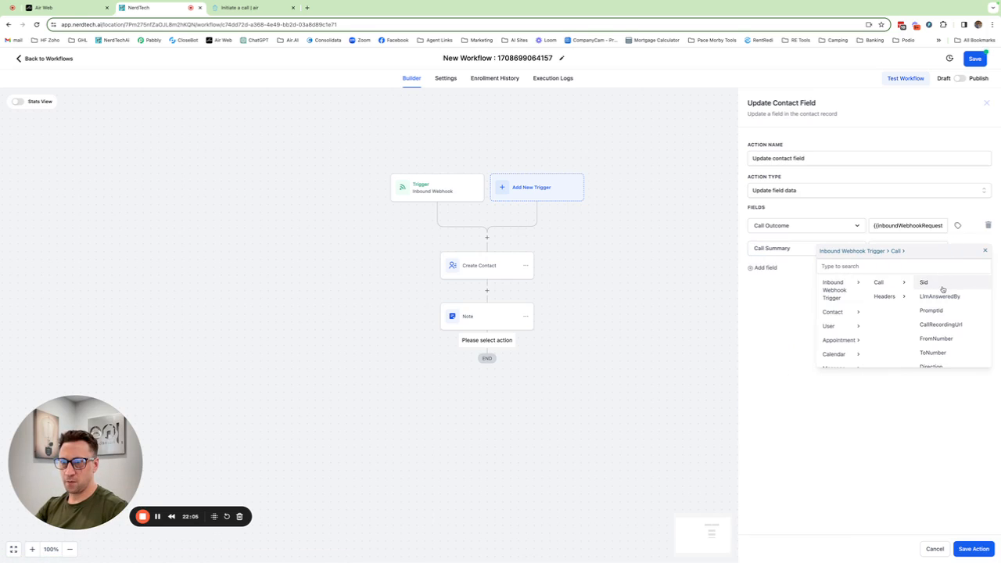
scroll(943, 322, "down", 2)
scroll(942, 324, "down", 3)
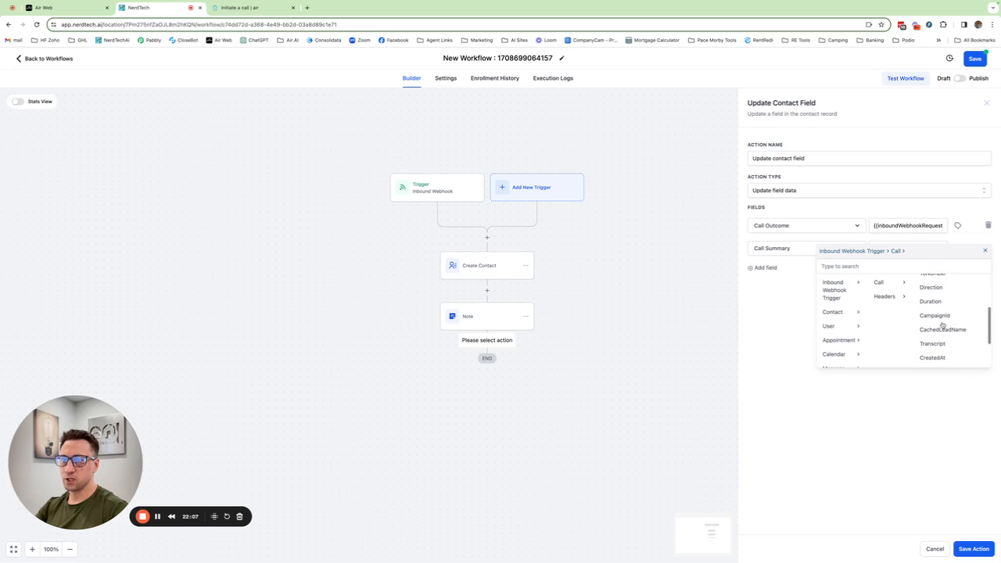
left_click(931, 331)
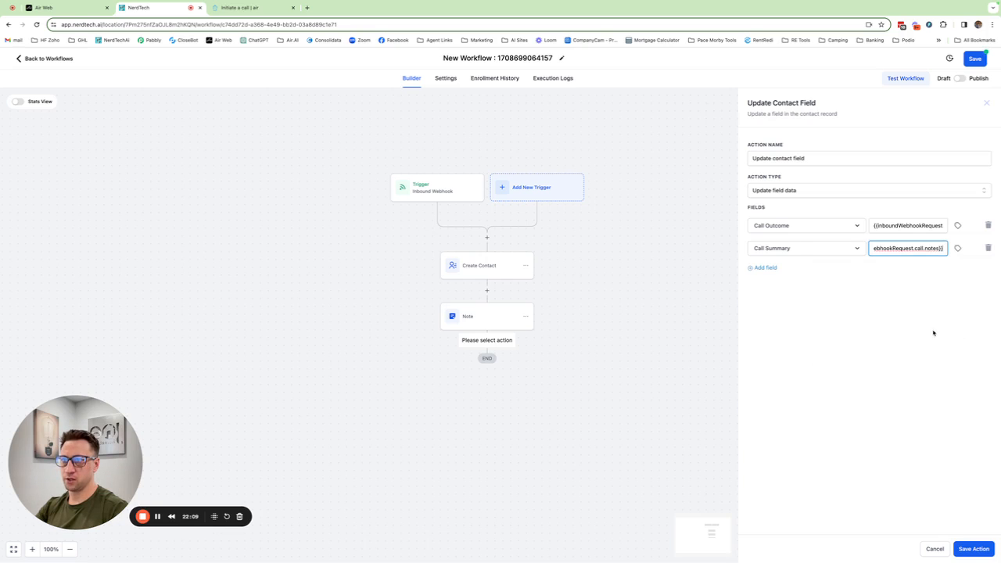
left_click(975, 550)
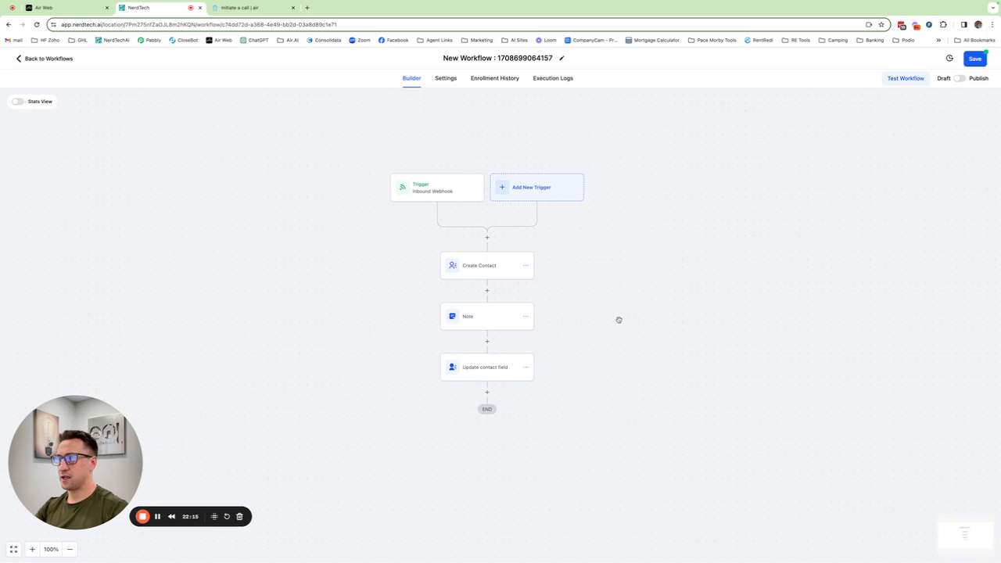
scroll(619, 320, "down", 1)
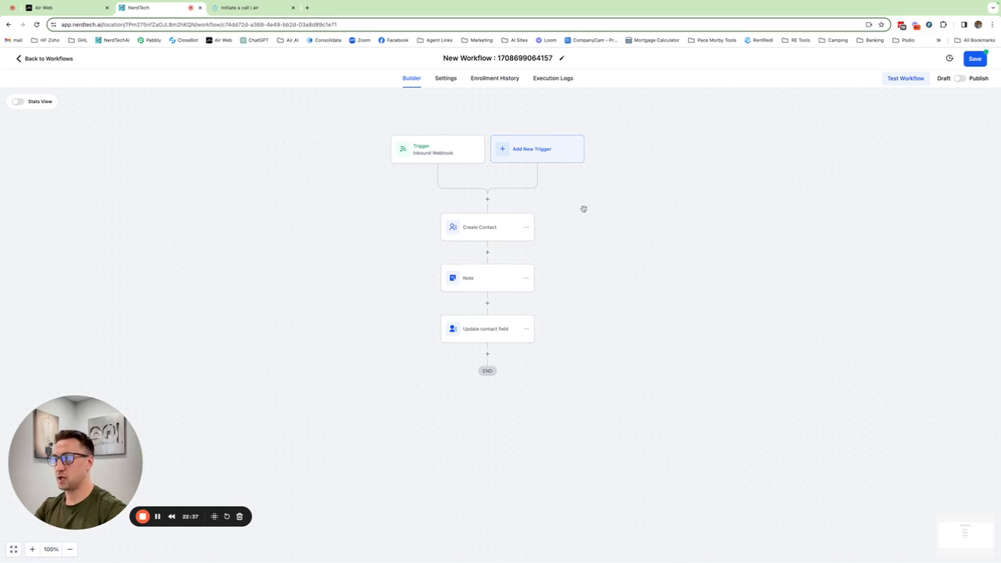
- Add a Math Operation action after Update contact field and name it "Math Operation call pick ups"
left_click(488, 353)
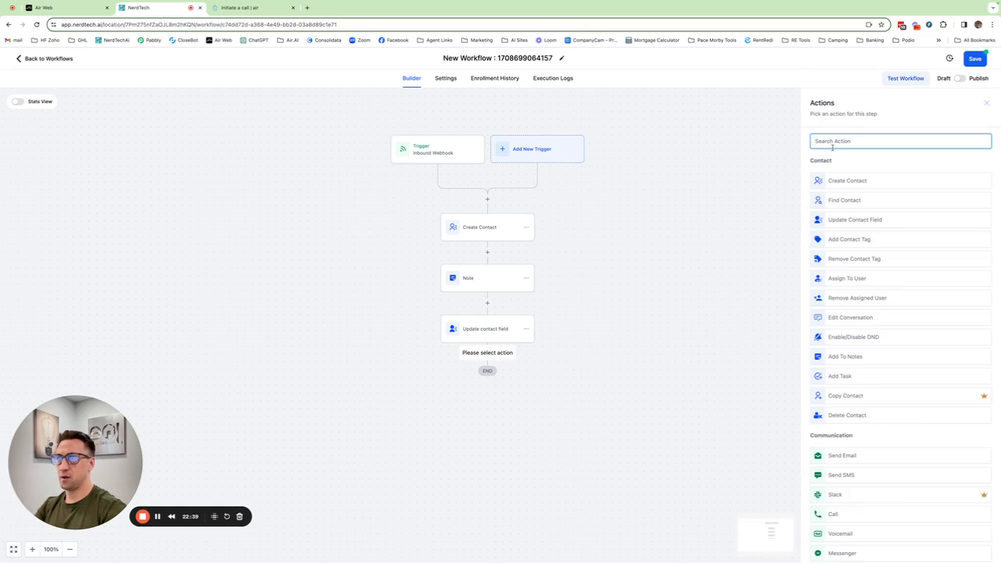
type("math")
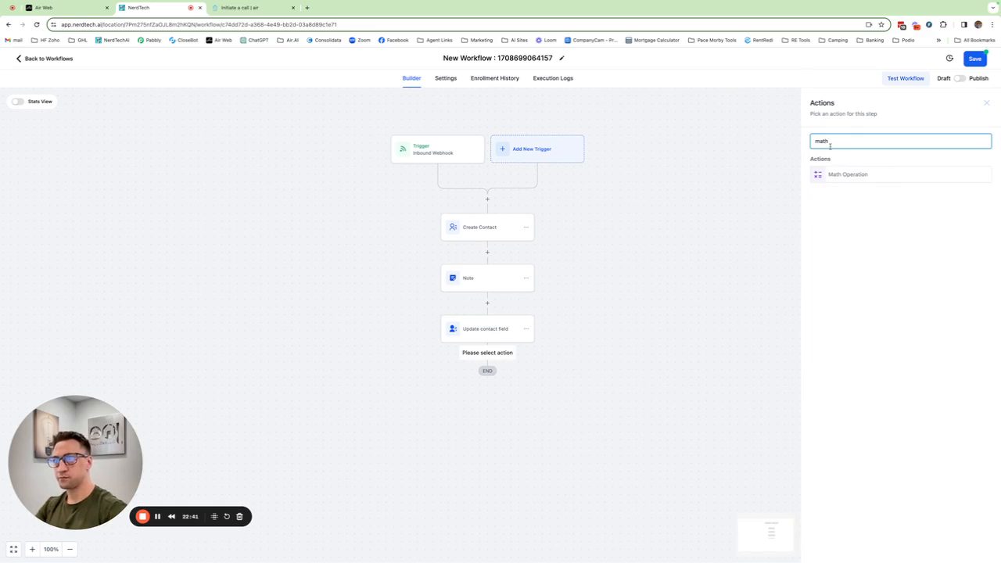
left_click(854, 174)
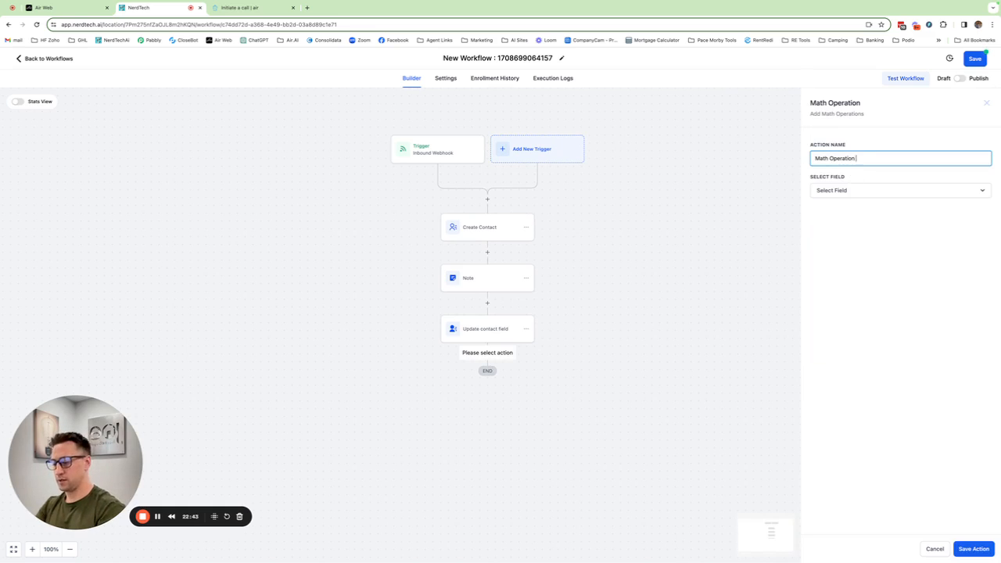
type("call pick")
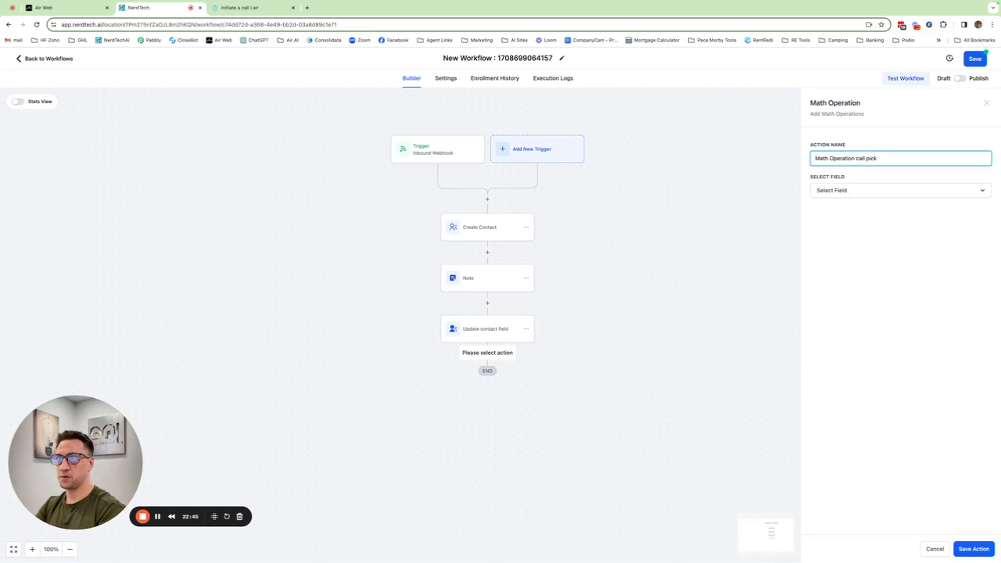
type(" ups")
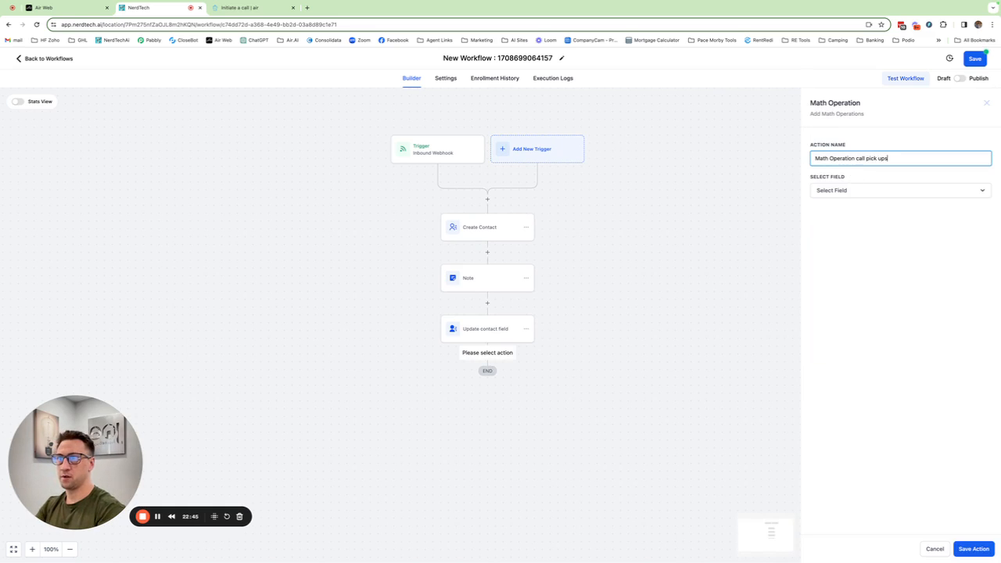
- Set the math operation to add 1 to Call Pickups, store the result in Call Pickups, and save the action
left_click(915, 192)
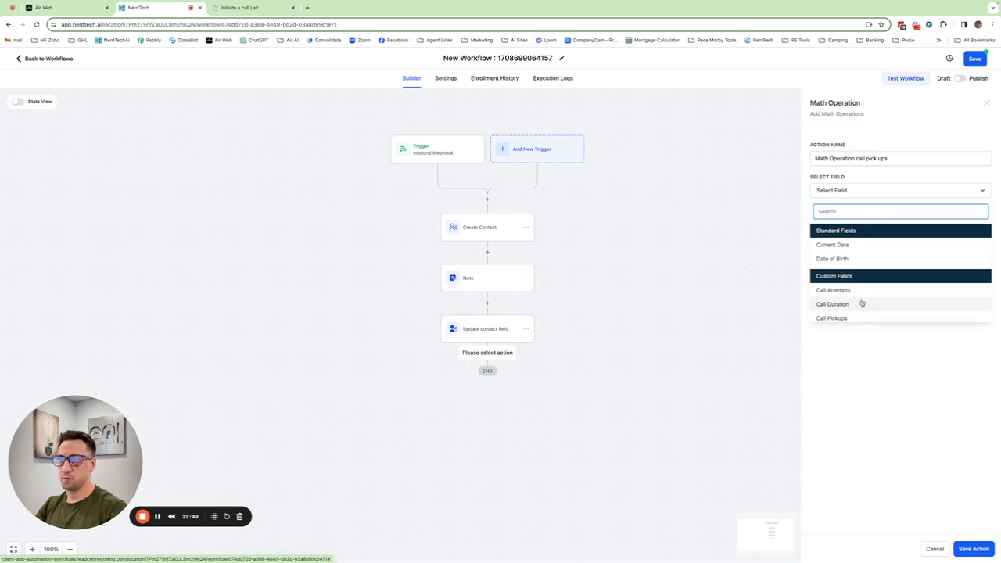
scroll(856, 300, "down", 1)
left_click(845, 315)
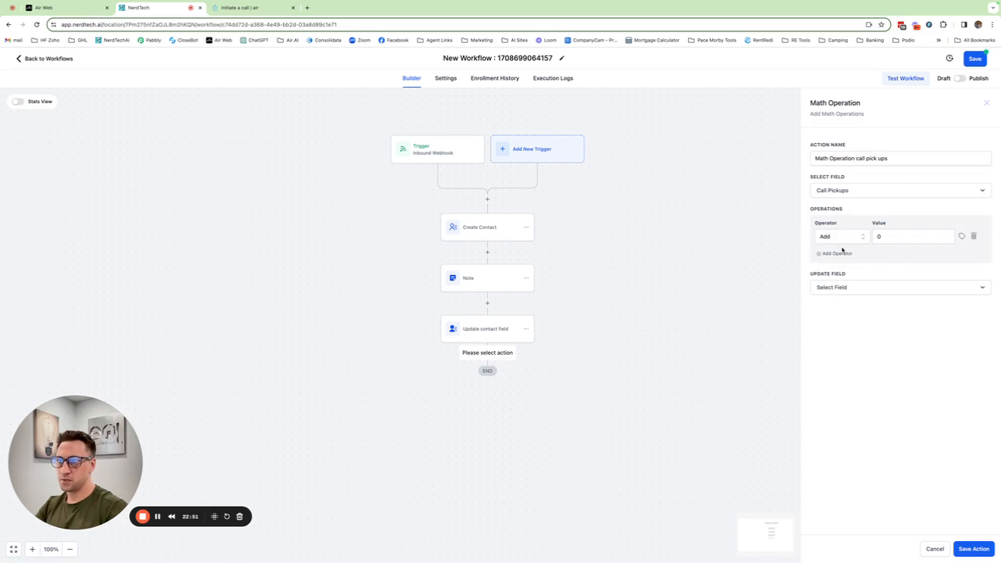
left_click(888, 237)
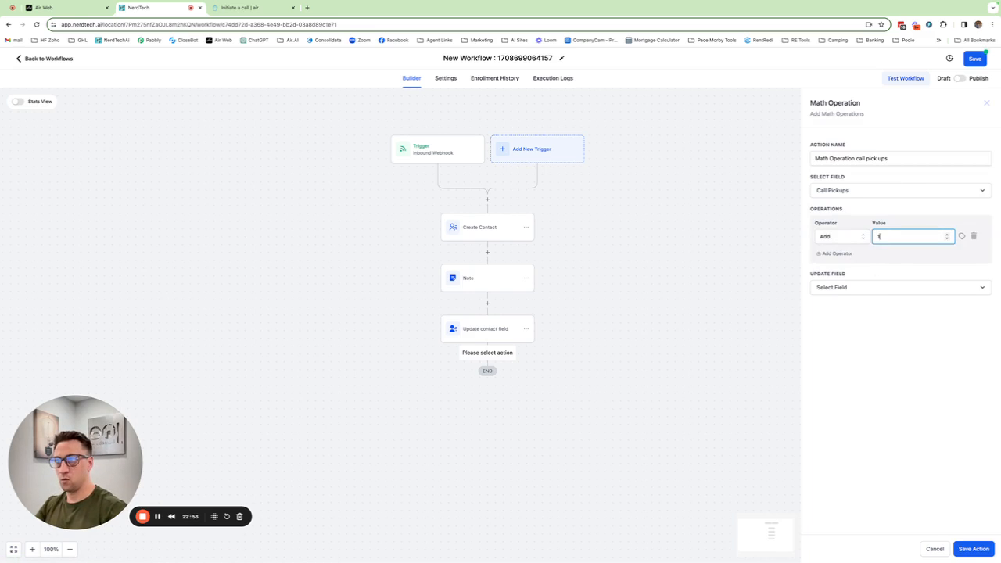
left_click(869, 290)
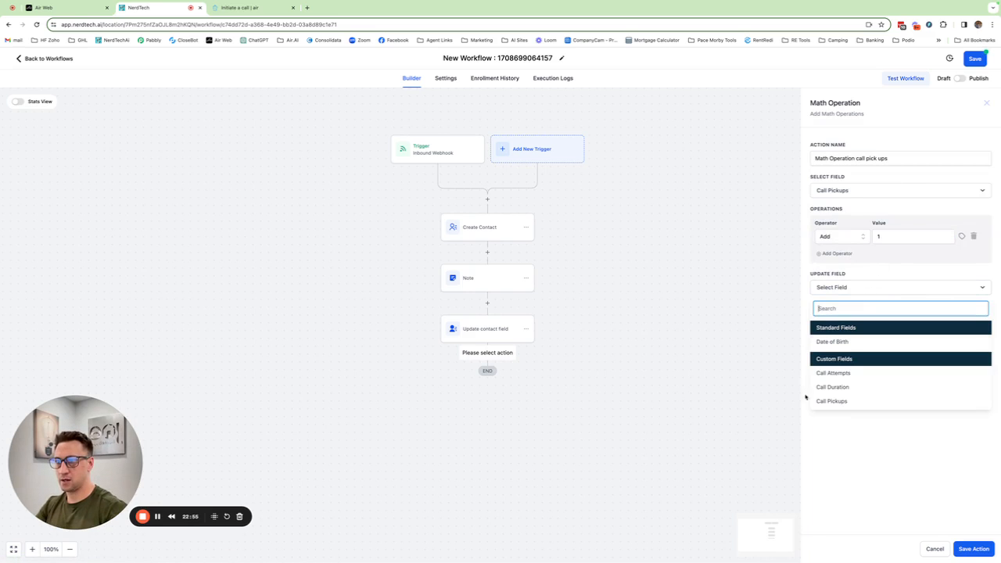
left_click(832, 402)
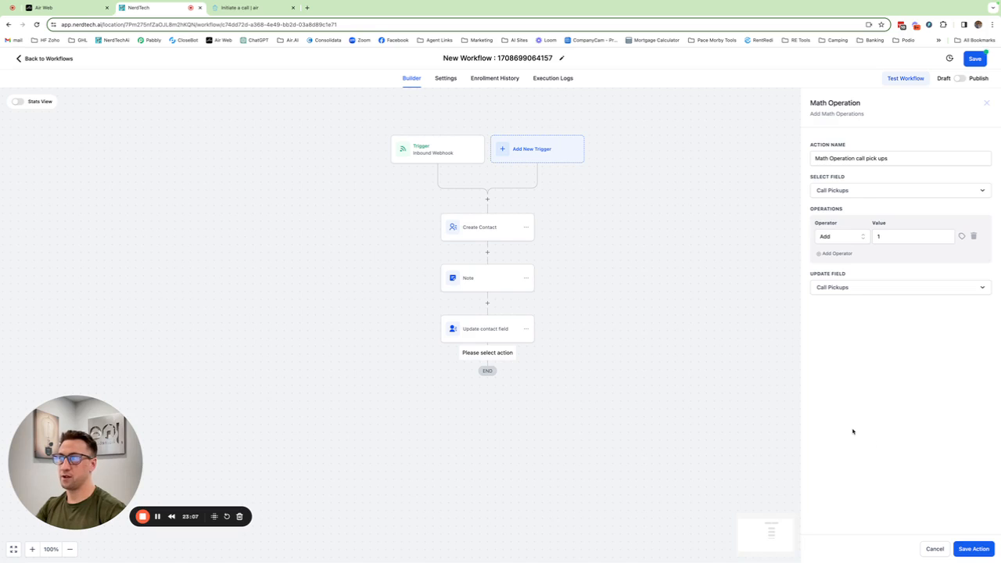
left_click(972, 549)
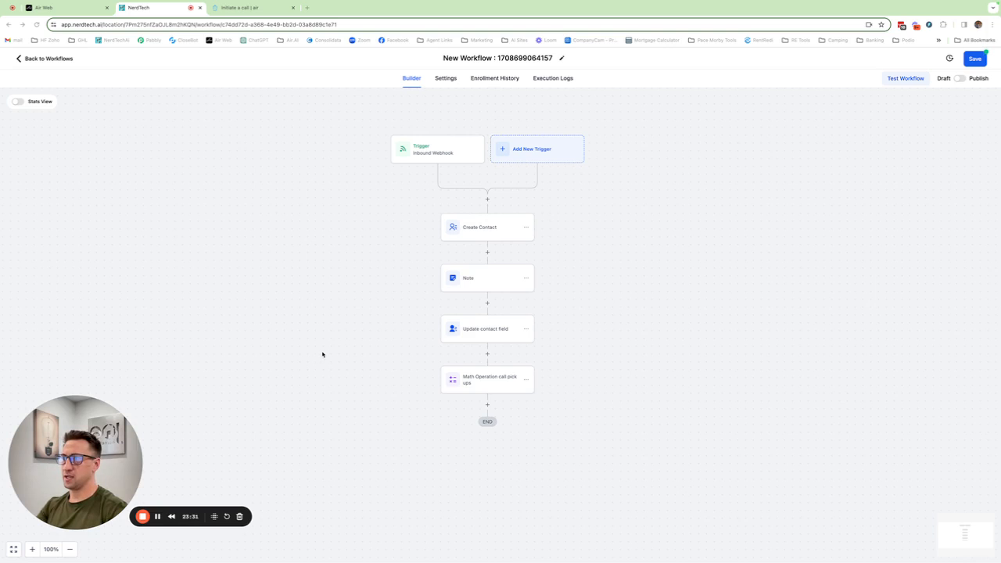
- Open the Note action and highlight its Call Outcome line
left_click(483, 284)
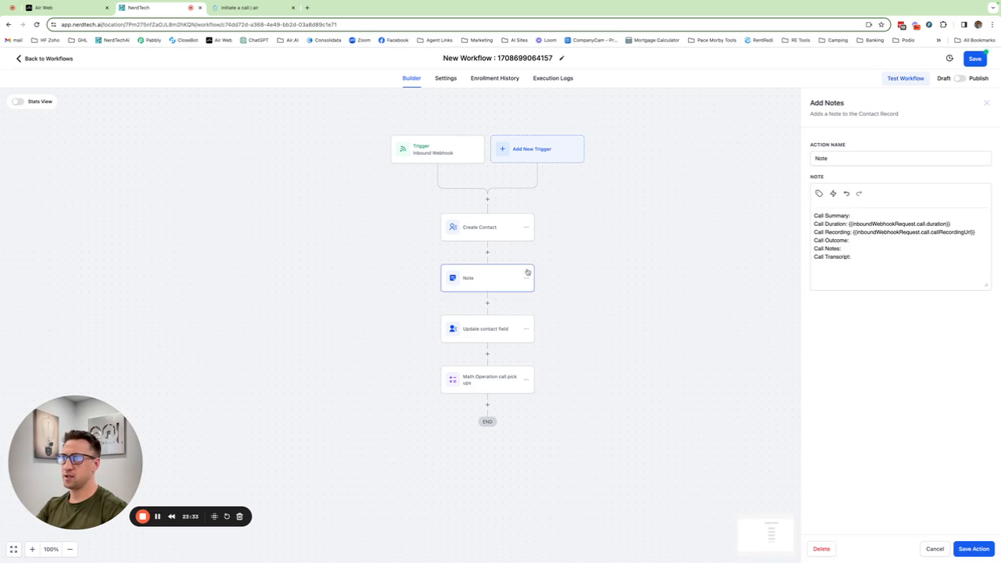
left_click_drag(850, 242, 809, 245)
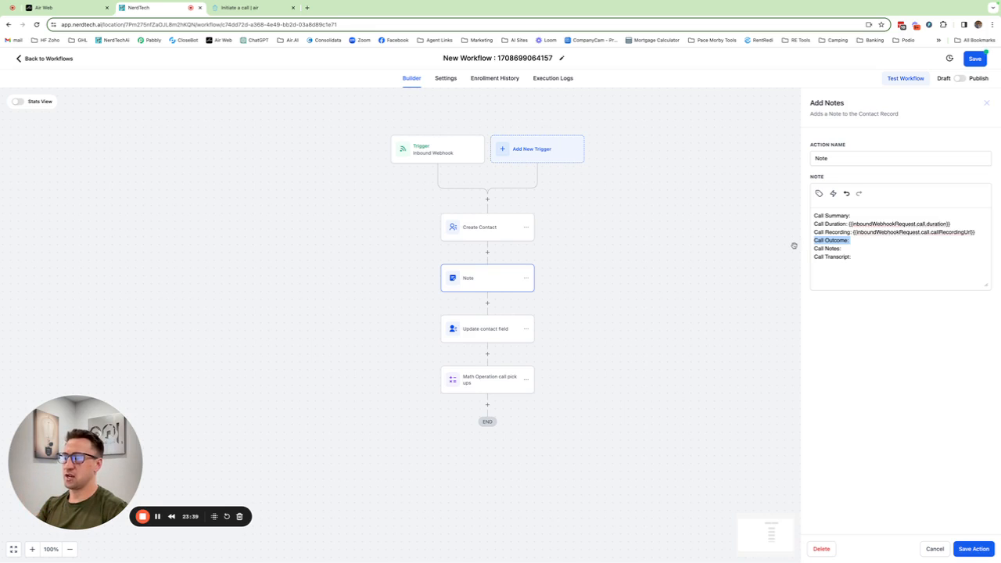
scroll(794, 246, "down", 1)
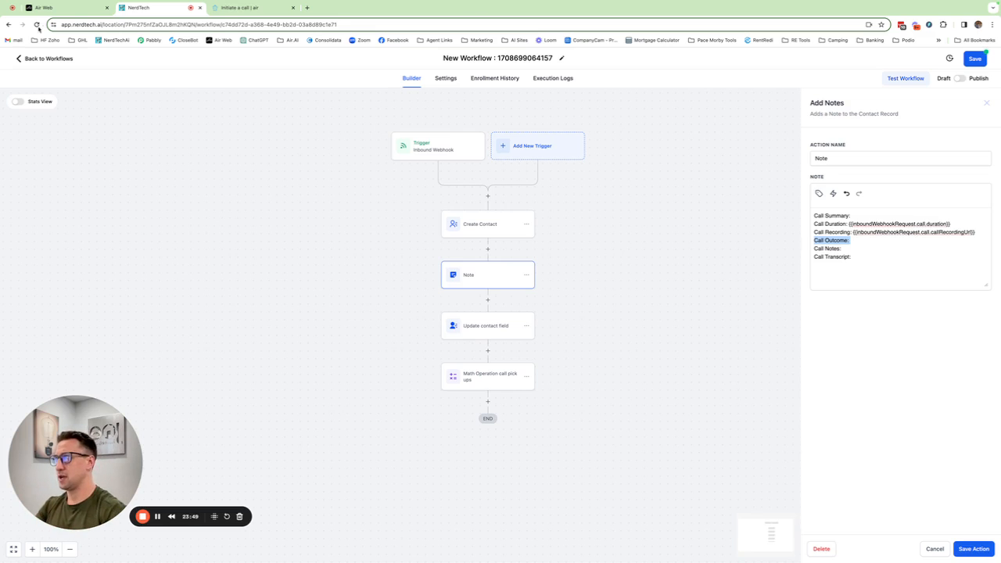
- Switch to Air Web and review the test agent's tracked outcomes in its stats tracking setup
left_click(55, 8)
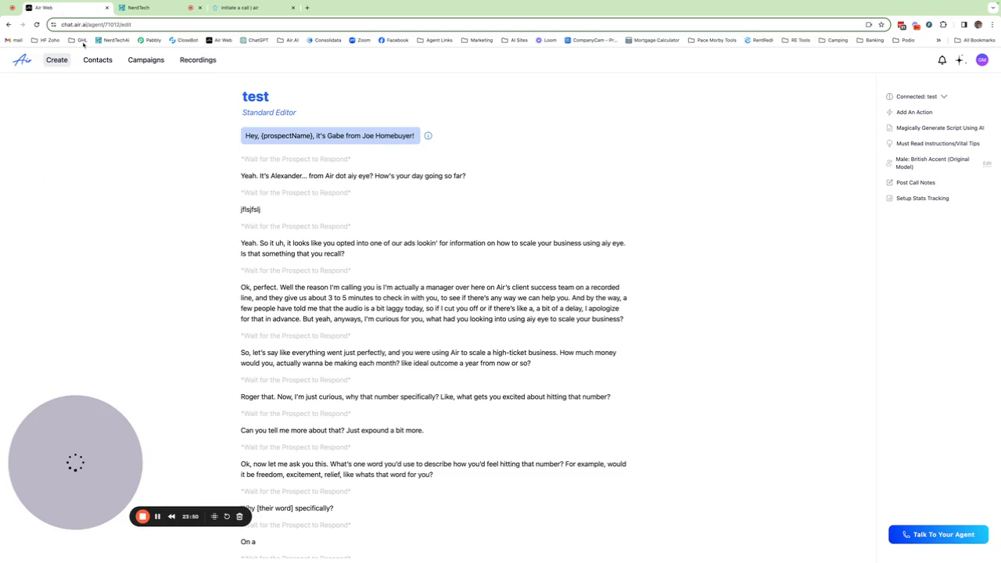
left_click(923, 203)
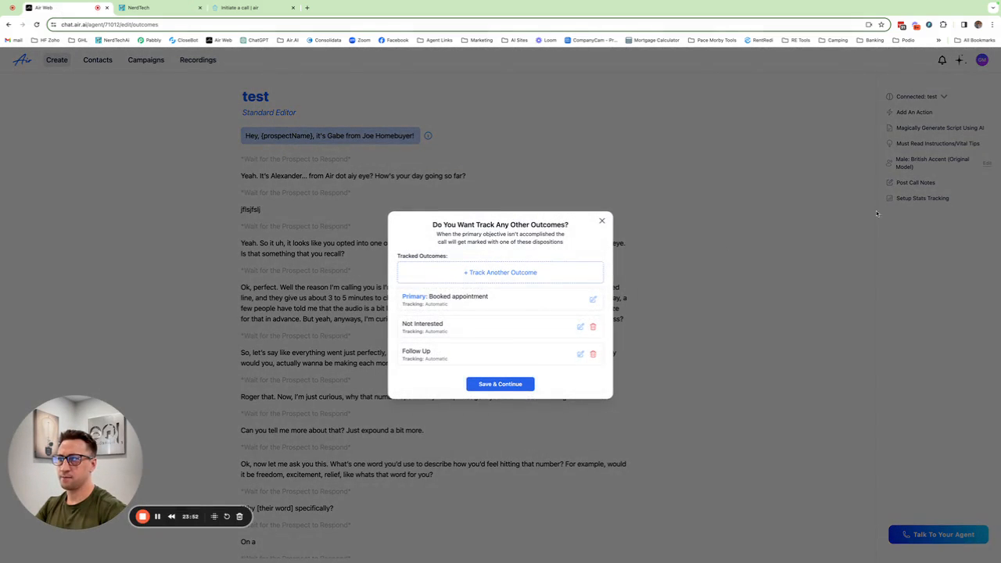
scroll(471, 321, "down", 2)
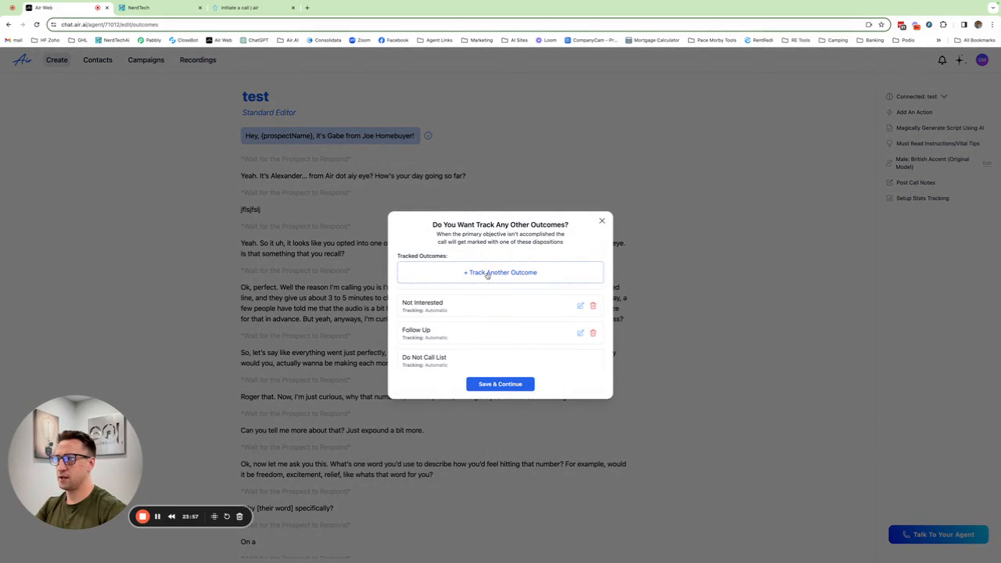
- Start tracking another outcome of the Custom type and name it "Wrong Number"
left_click(491, 275)
left_click(476, 337)
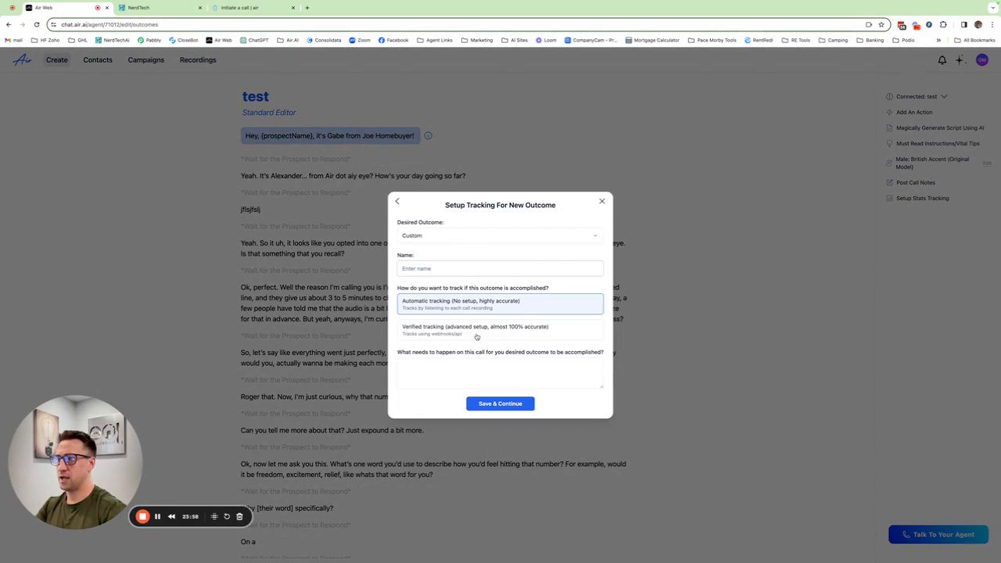
left_click(451, 266)
type("Wrong")
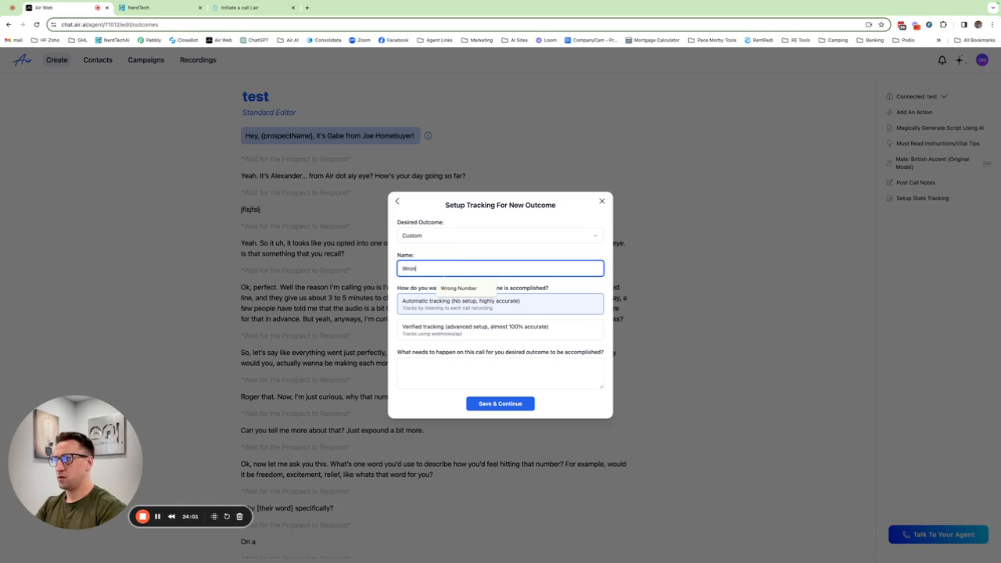
type(" Number")
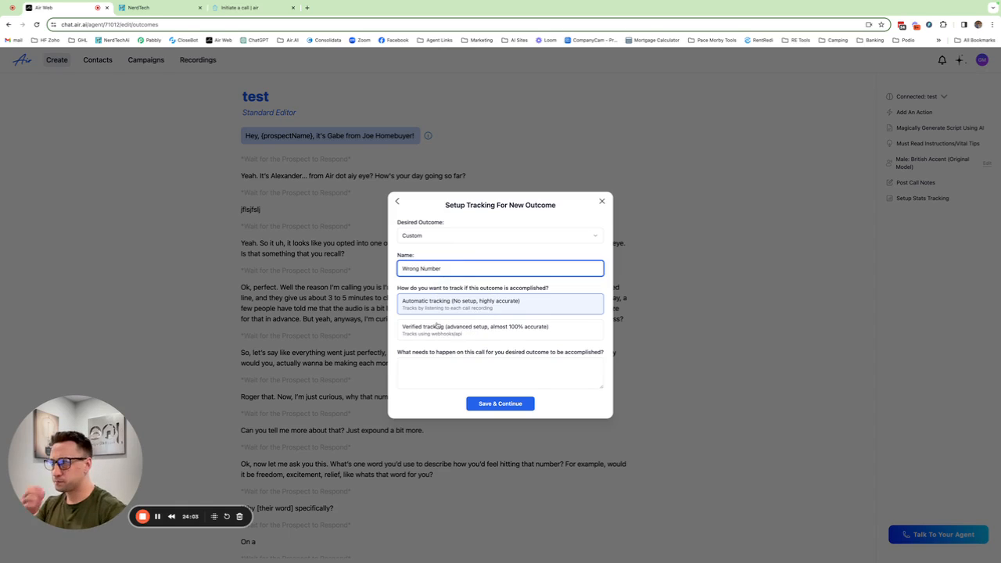
- Enter "If the prospect says you have the wrong number." as the outcome's condition and close the setup without saving
left_click(437, 363)
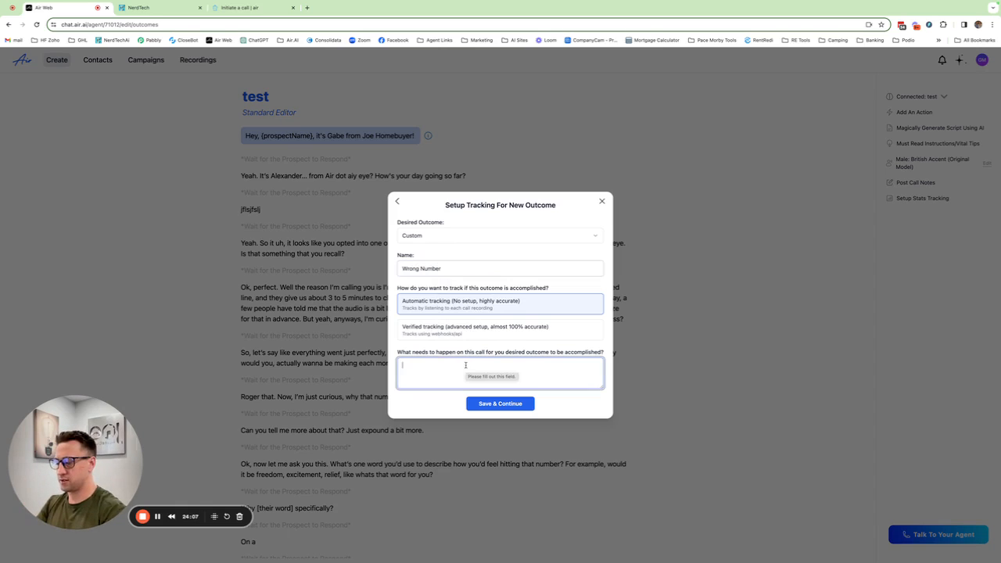
type("If the p")
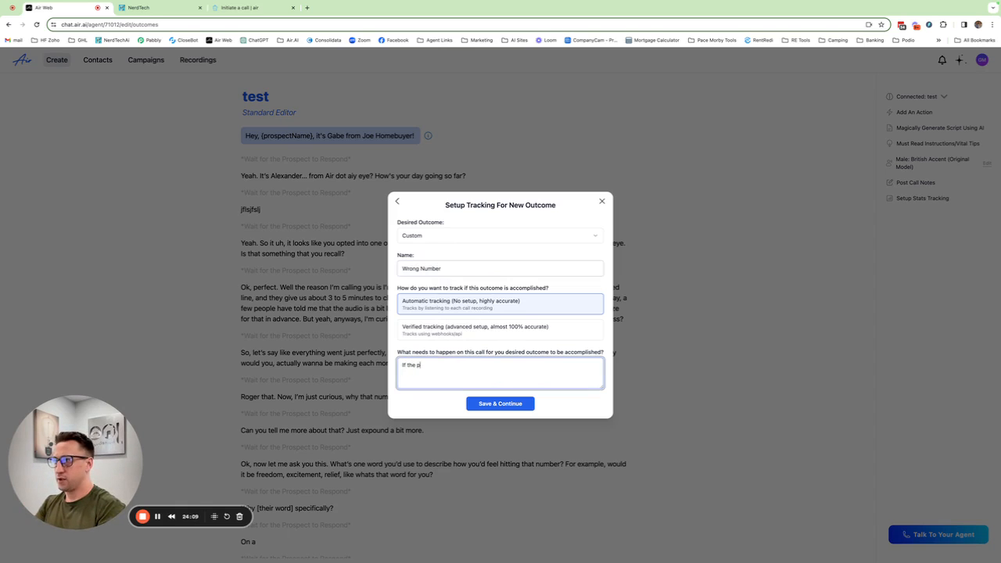
type("rospect says")
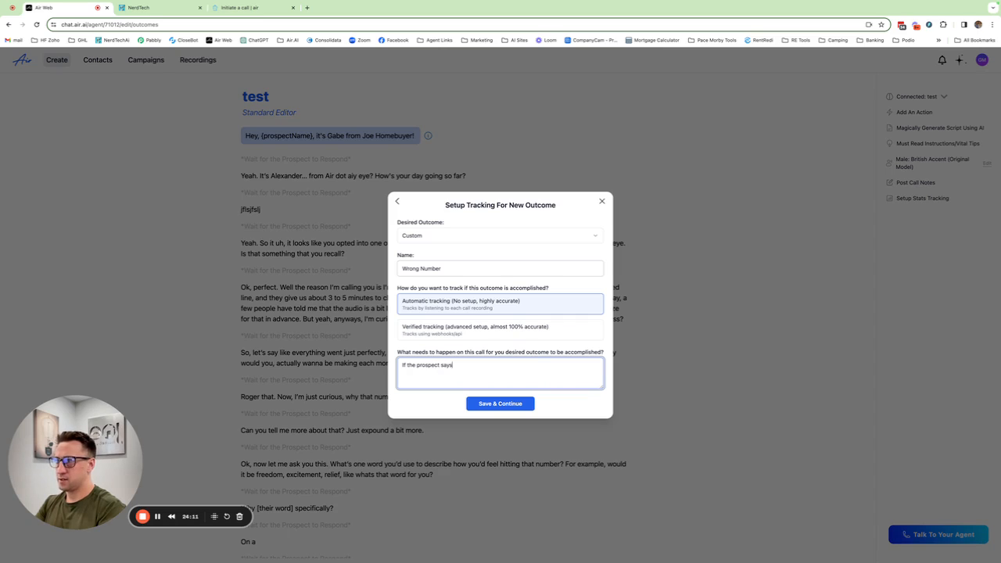
type(" you have the wro")
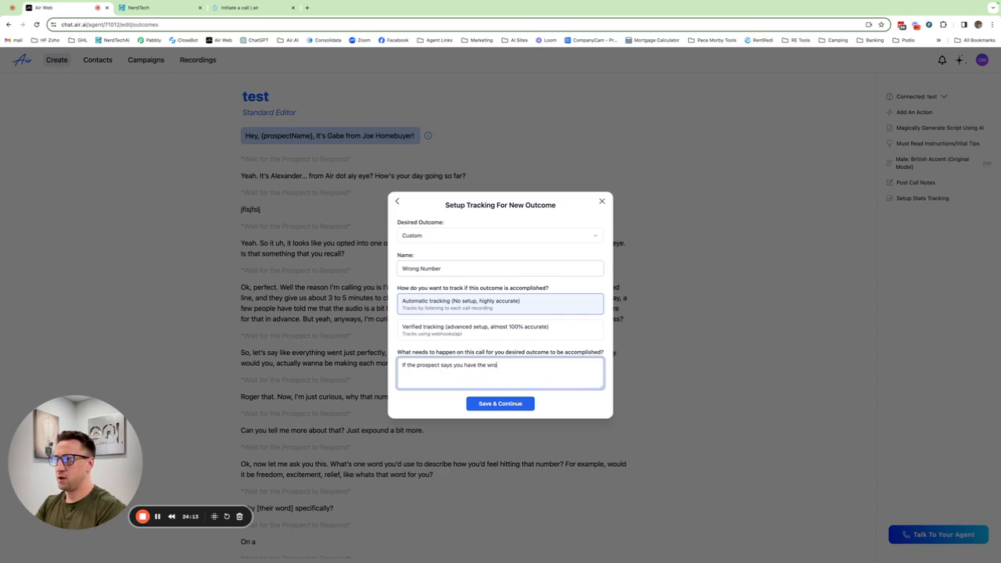
type("ng number")
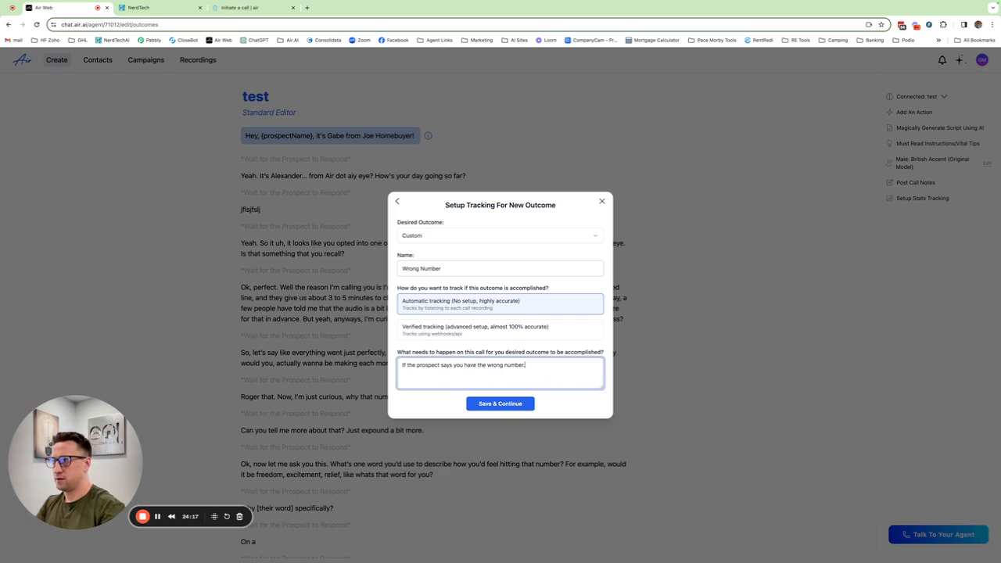
type(".")
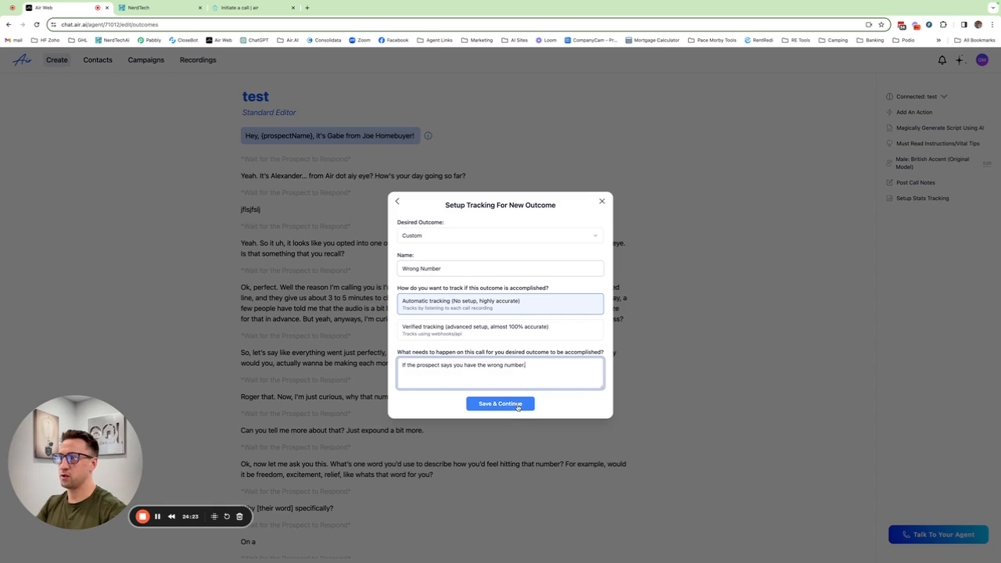
left_click(603, 203)
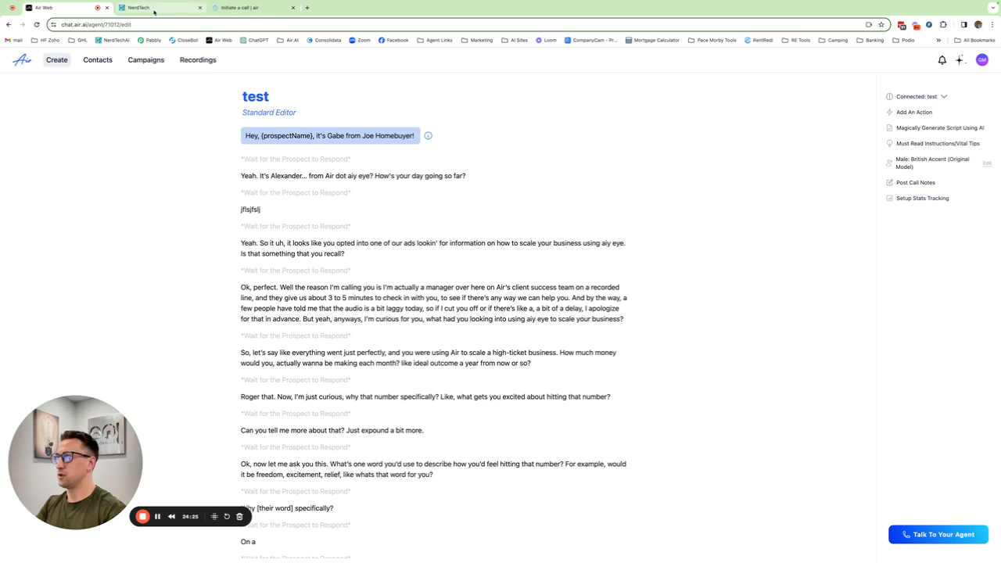
- Back in the NerdTech workflow, insert the Inbound Webhook Trigger's call outcome value on the note's Call Outcome line and save the action
left_click(154, 11)
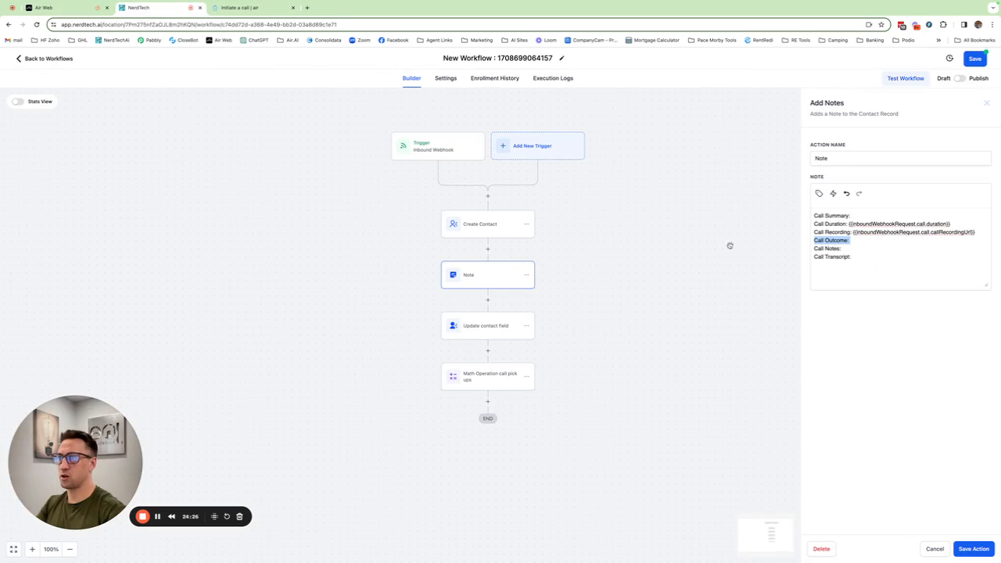
left_click(860, 243)
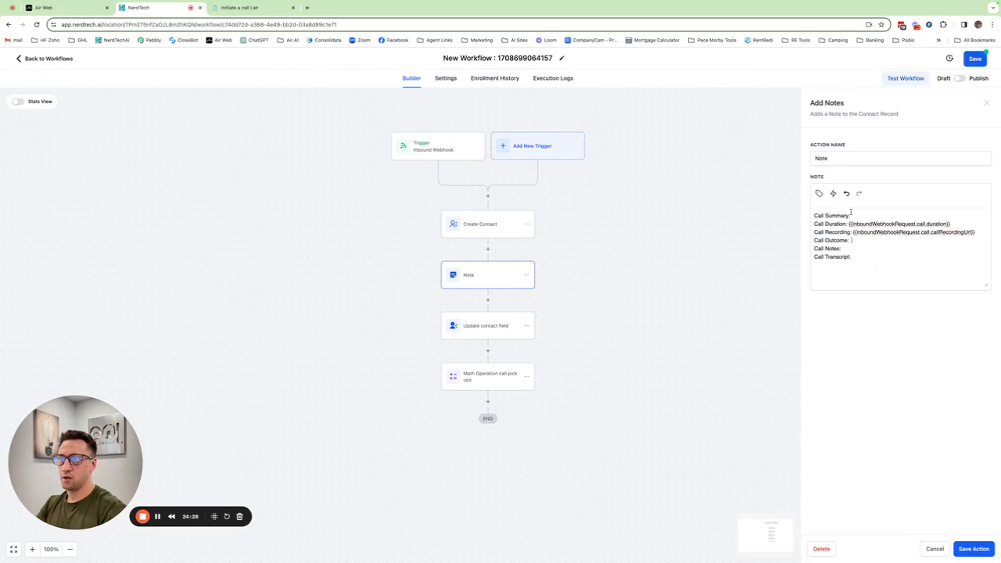
left_click(821, 195)
left_click(830, 233)
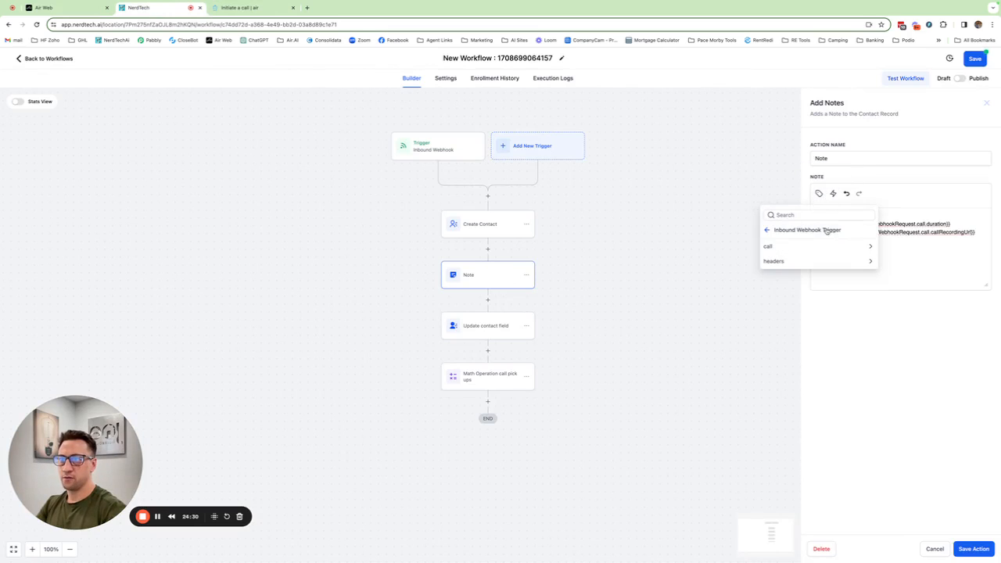
left_click(834, 246)
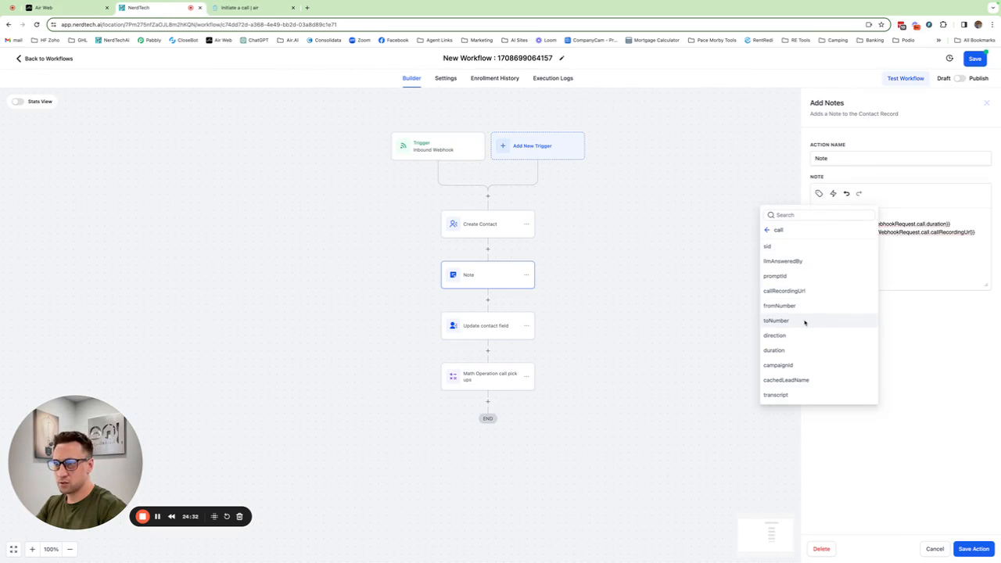
scroll(807, 329, "down", 3)
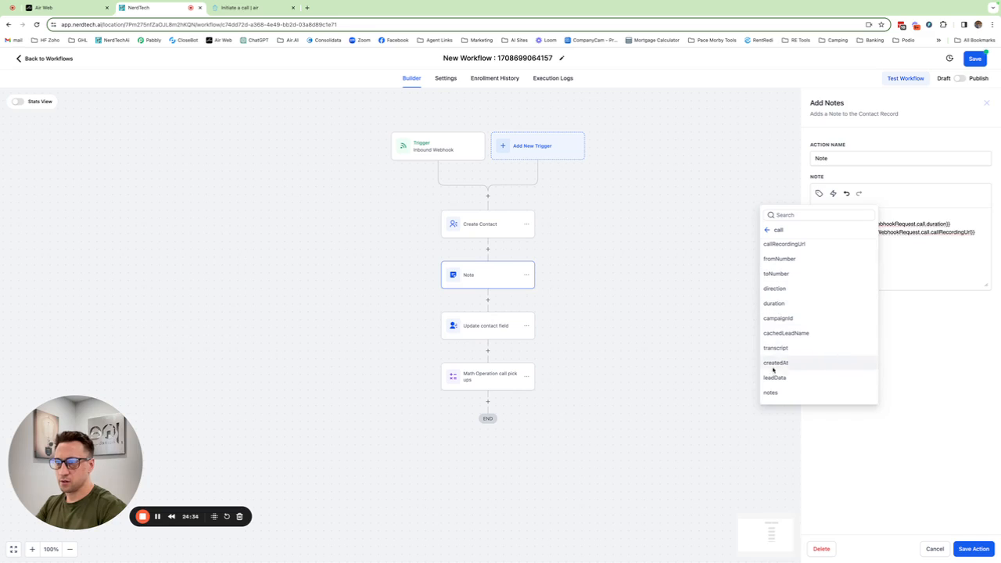
scroll(787, 327, "down", 1)
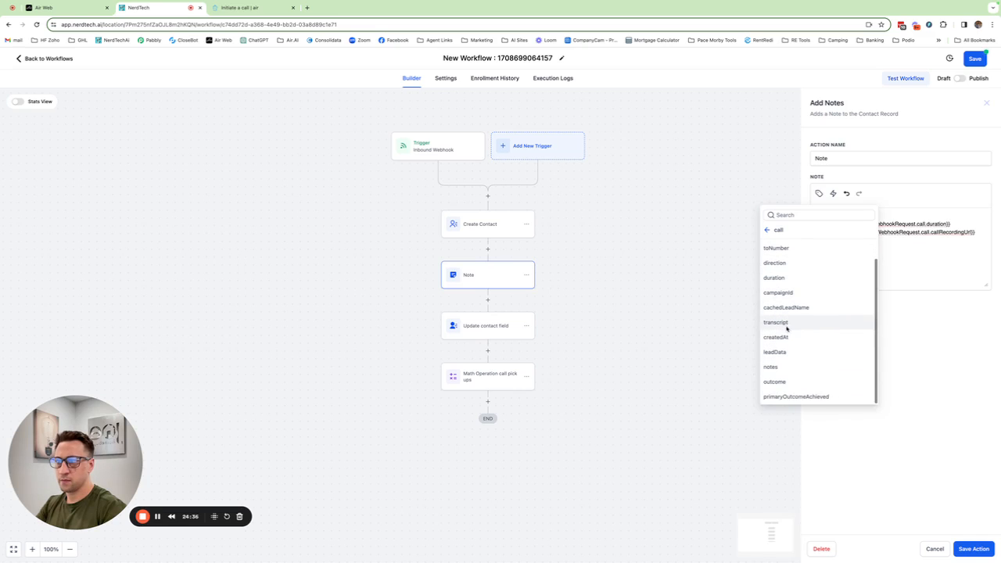
left_click(774, 382)
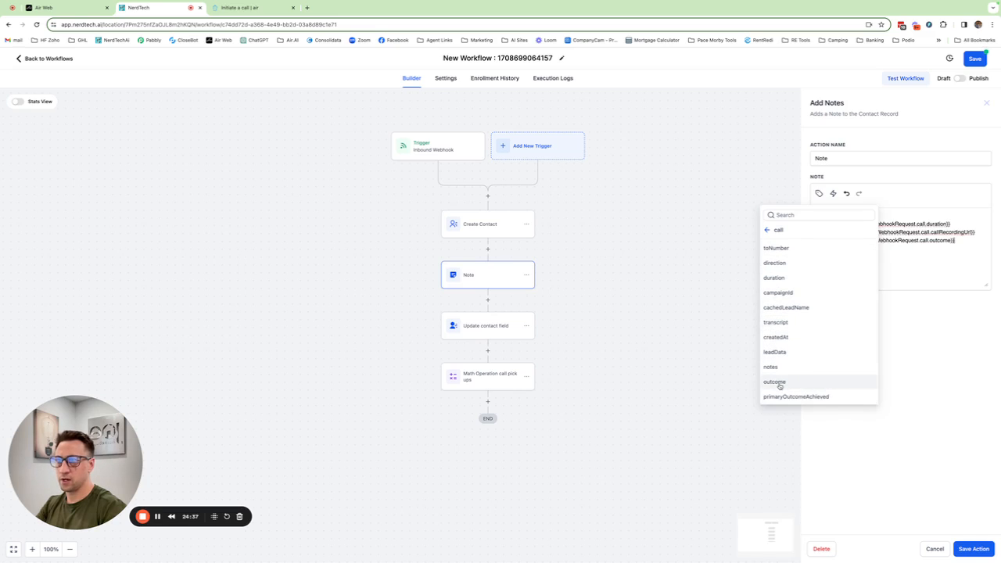
left_click(975, 550)
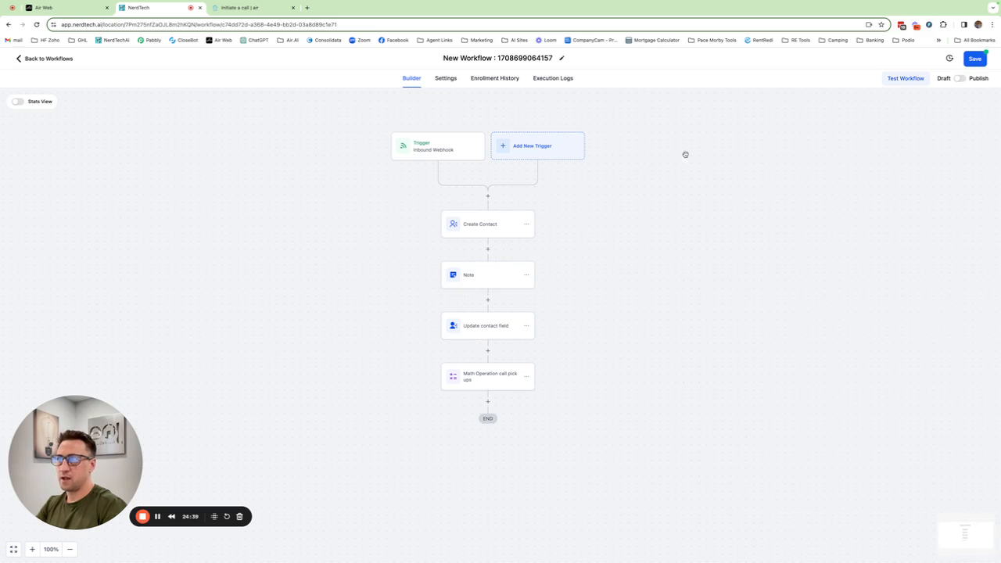
- Review the call outcome in the Inbound Webhook trigger's mapping reference, in the Note action and in the Update contact field action
left_click(464, 148)
scroll(739, 339, "up", 5)
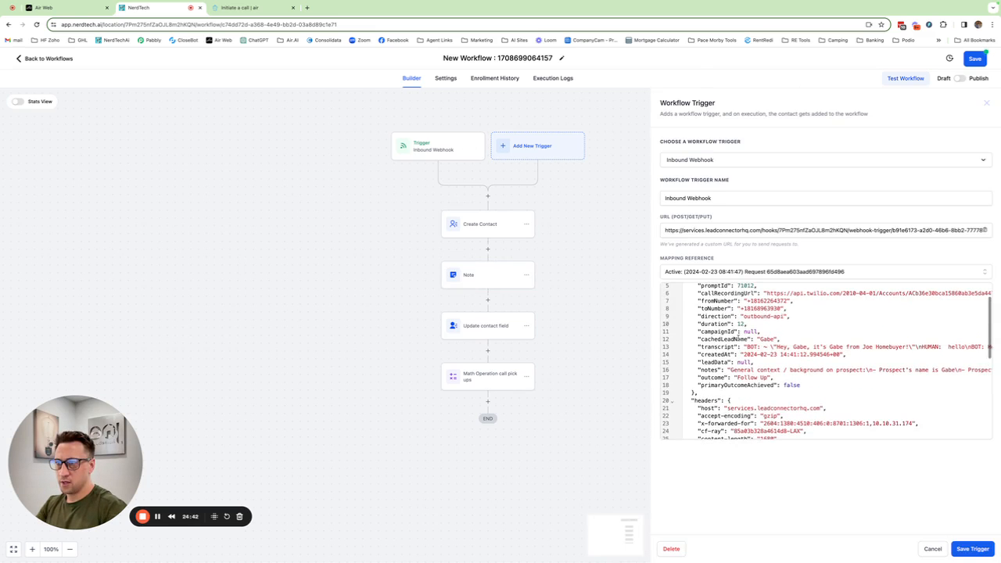
scroll(736, 339, "up", 3)
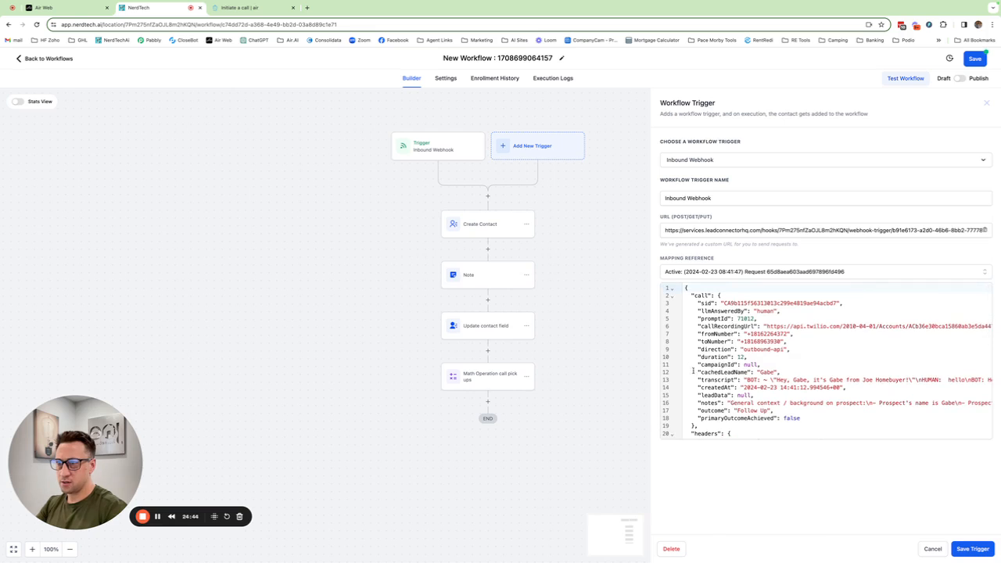
left_click_drag(699, 410, 771, 410)
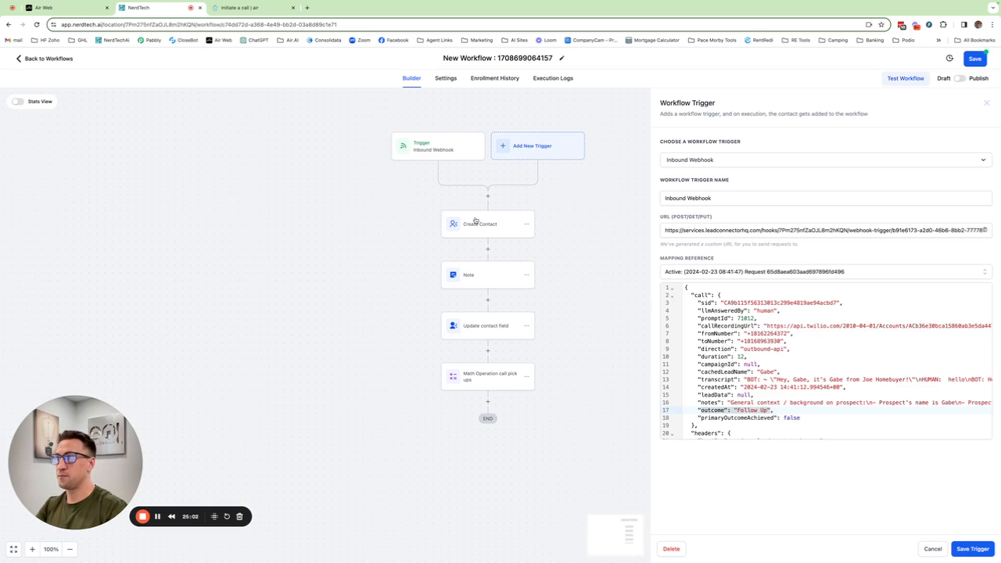
left_click(485, 284)
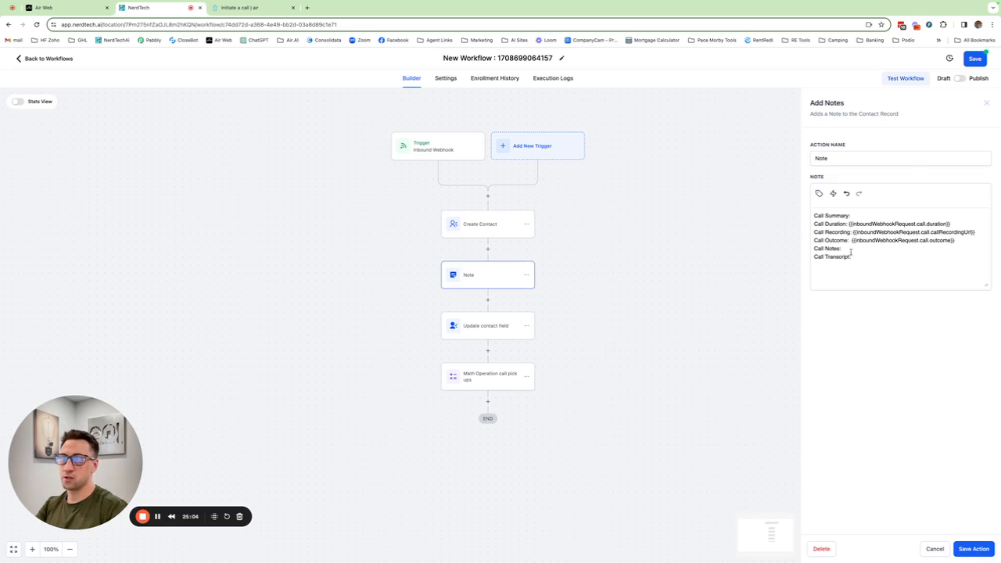
left_click_drag(852, 240, 959, 242)
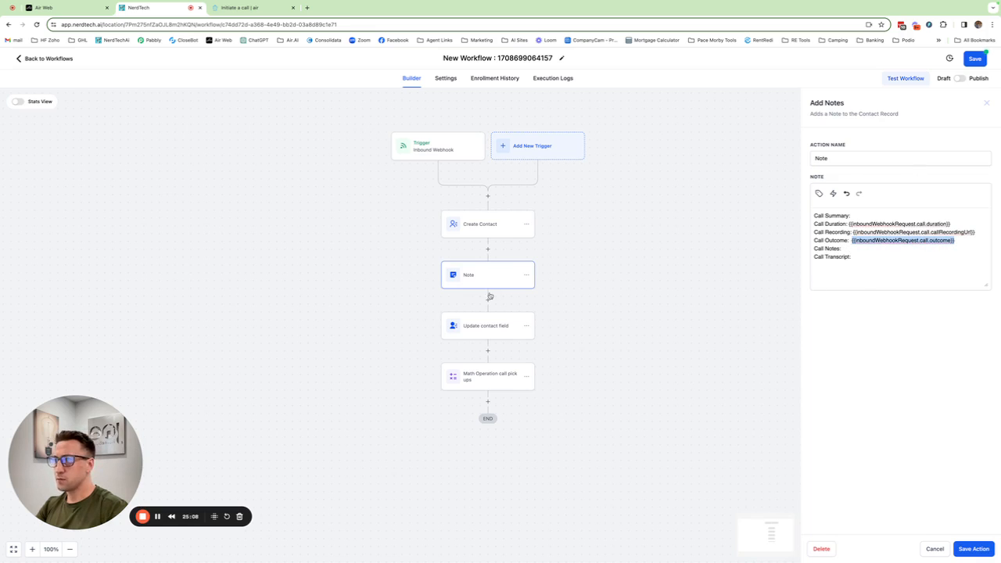
left_click(478, 328)
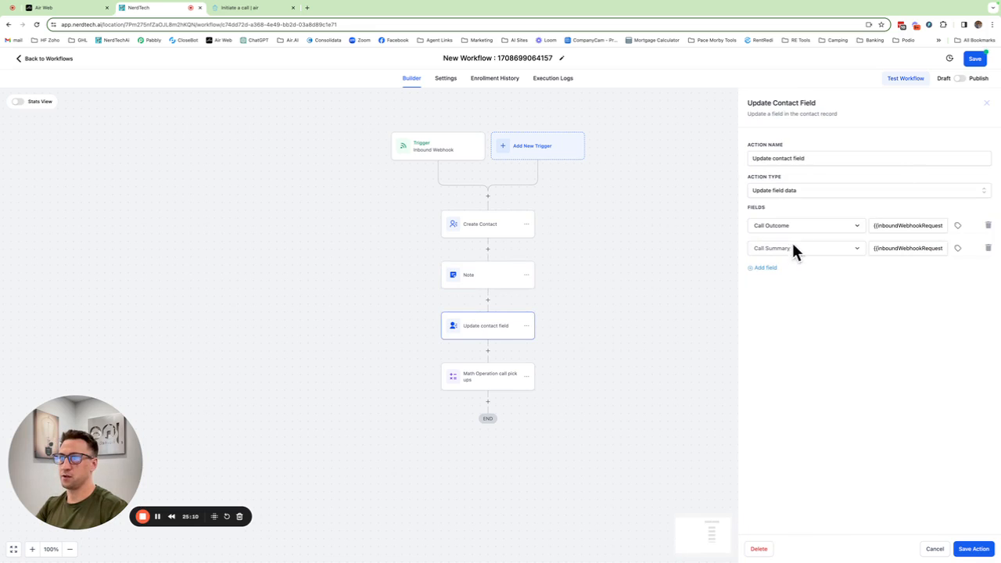
- Add an If / Else action after the call pick ups math operation, naming it "call outcomes" and its first branch "follow up"
scroll(650, 315, "down", 2)
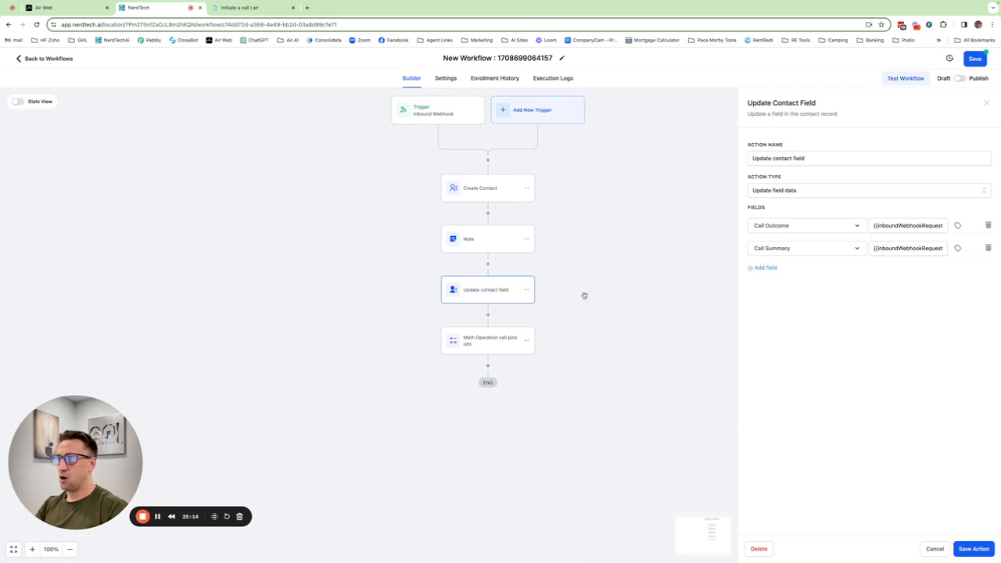
left_click(489, 368)
type("if")
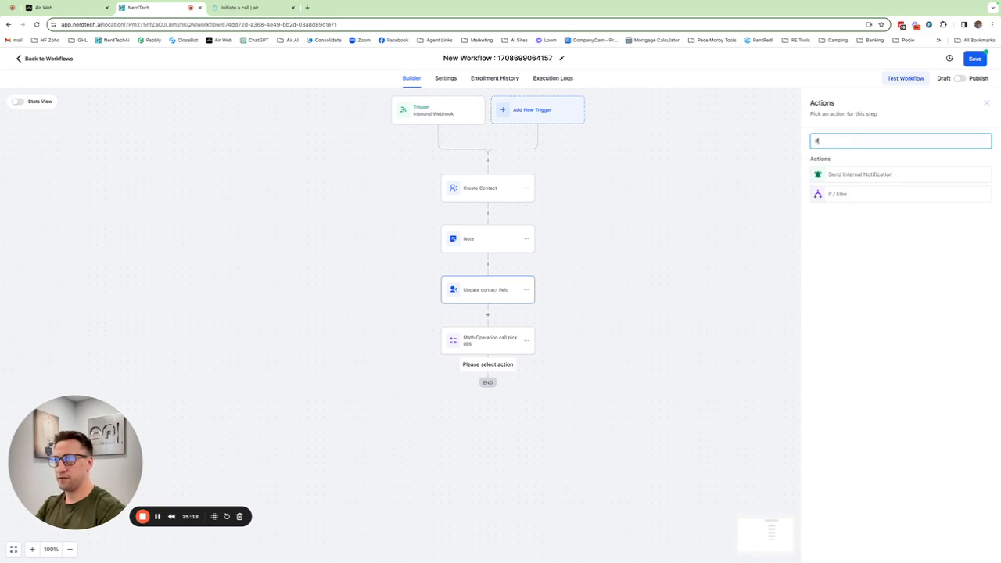
left_click(829, 193)
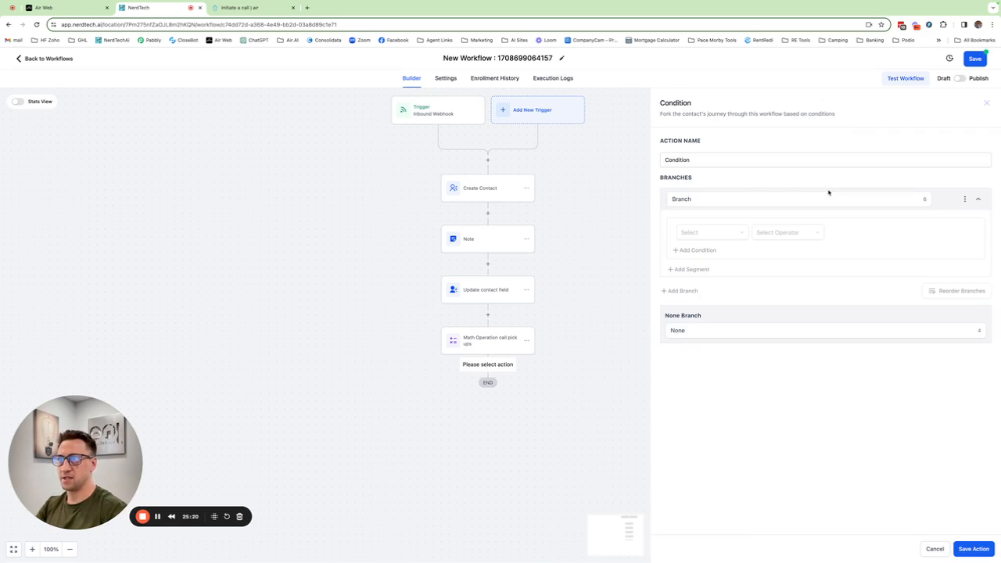
double_click(686, 160)
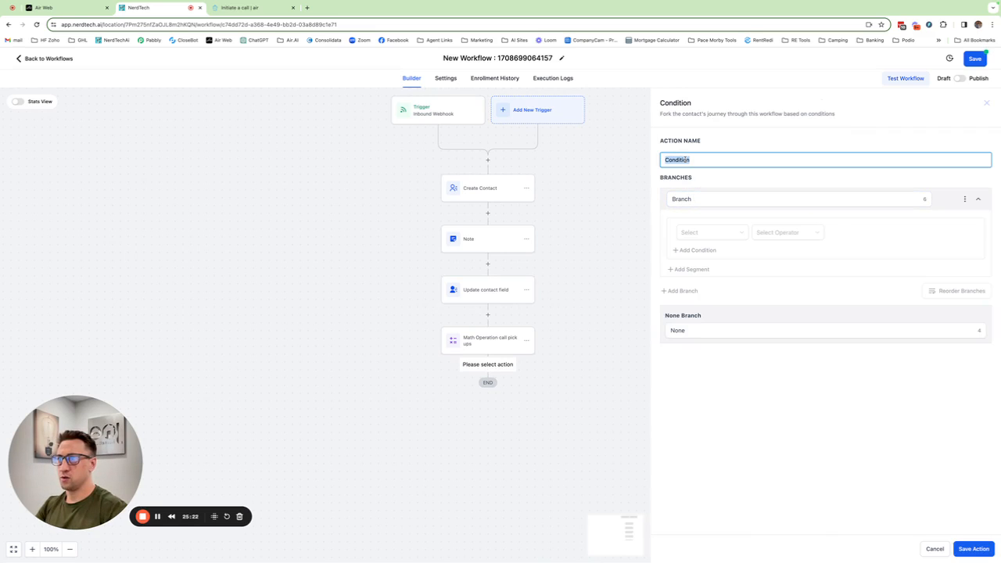
type("call")
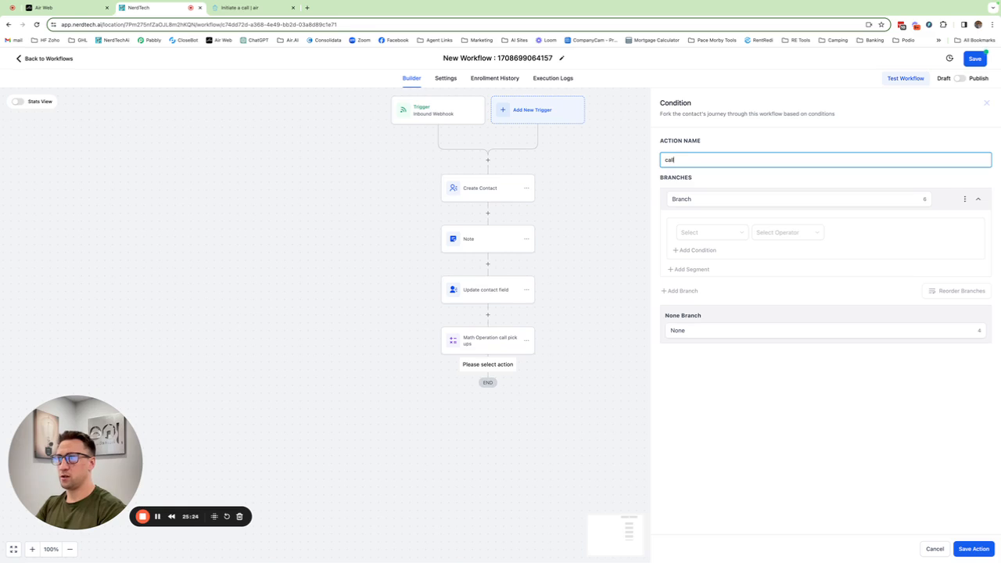
type(" outcomes")
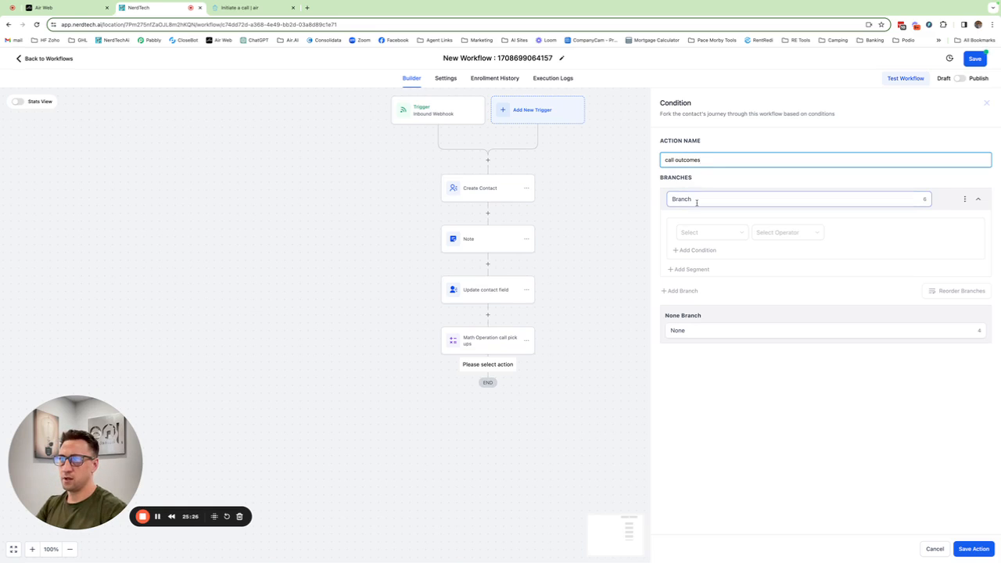
left_click(697, 201)
double_click(696, 202)
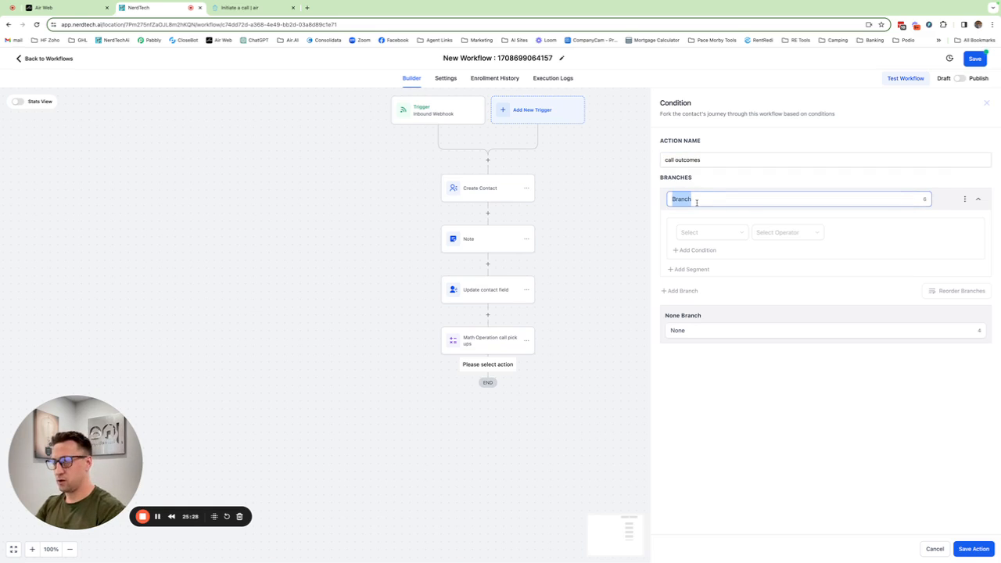
type("follow up")
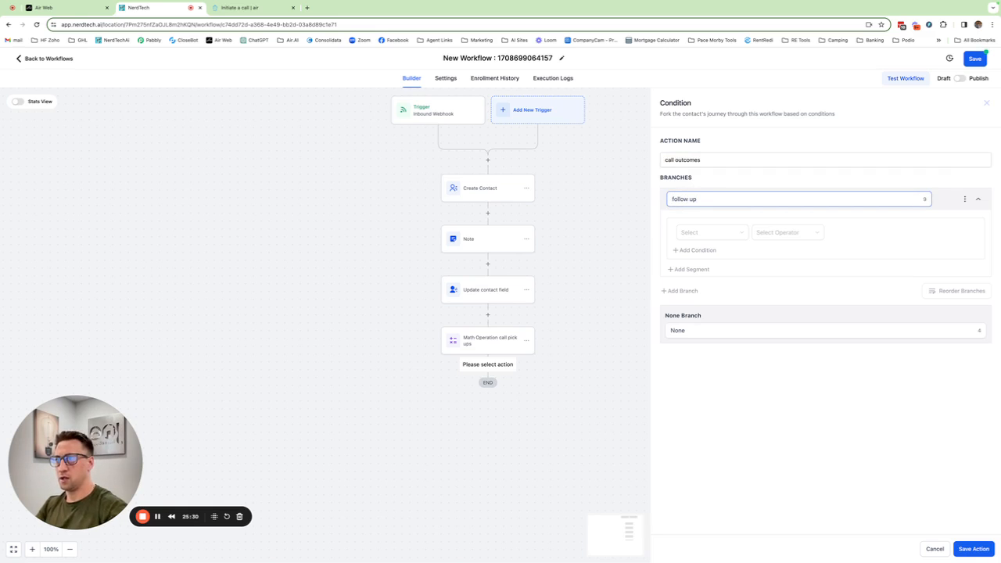
- Set the follow up branch's condition to the Inbound Webhook Trigger's call outcome Is "Follow up"
left_click(693, 232)
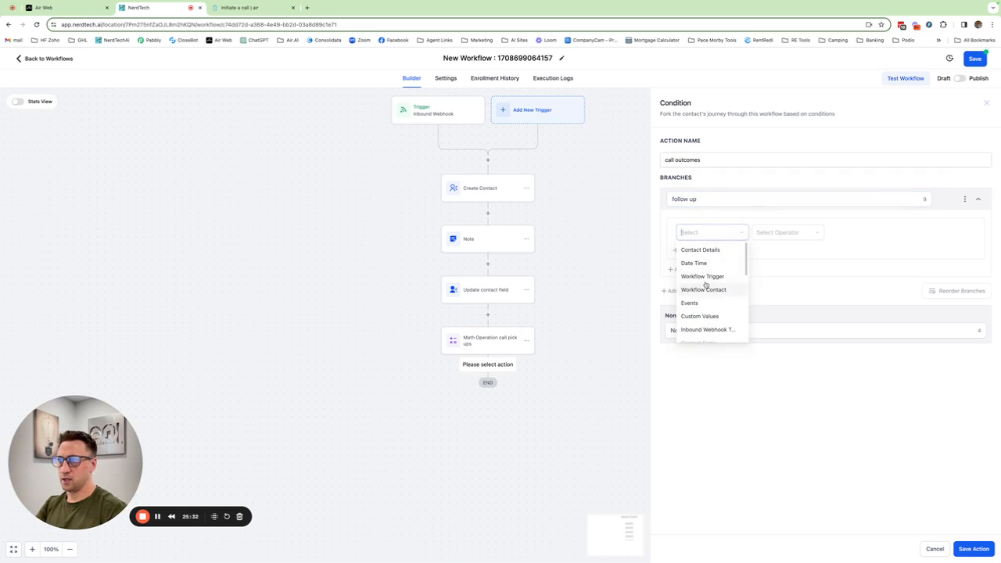
left_click(710, 330)
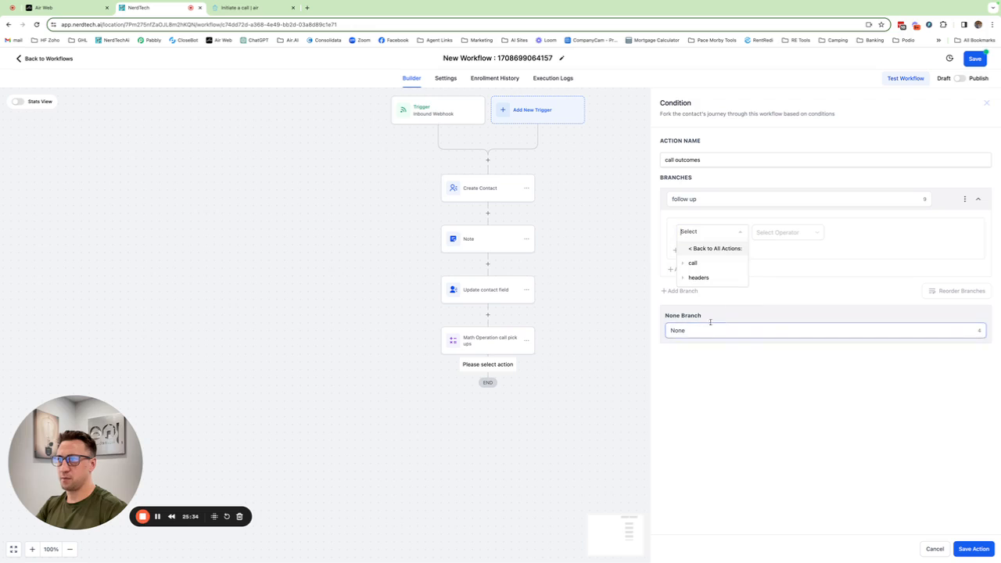
left_click(692, 263)
scroll(716, 297, "down", 3)
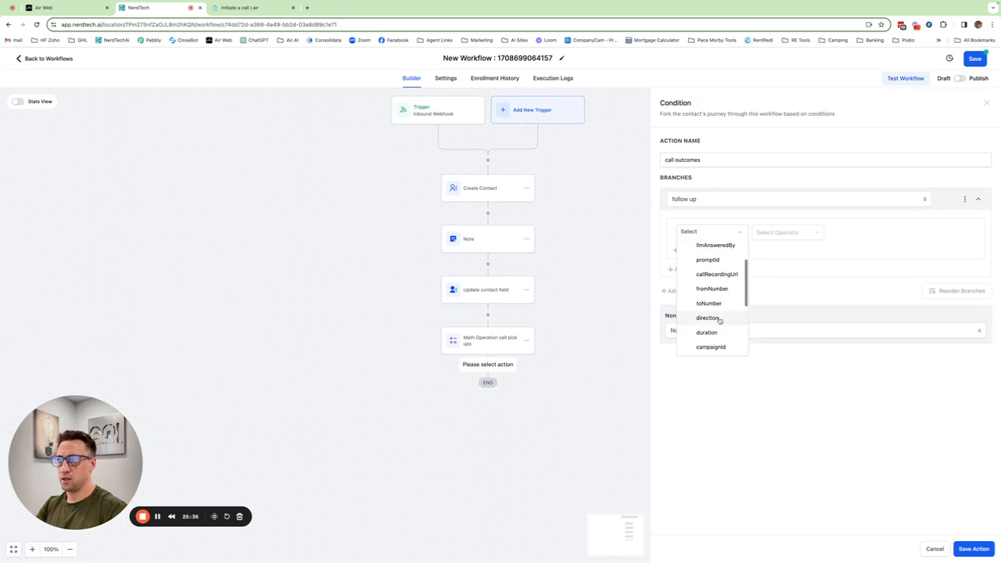
scroll(719, 322, "down", 5)
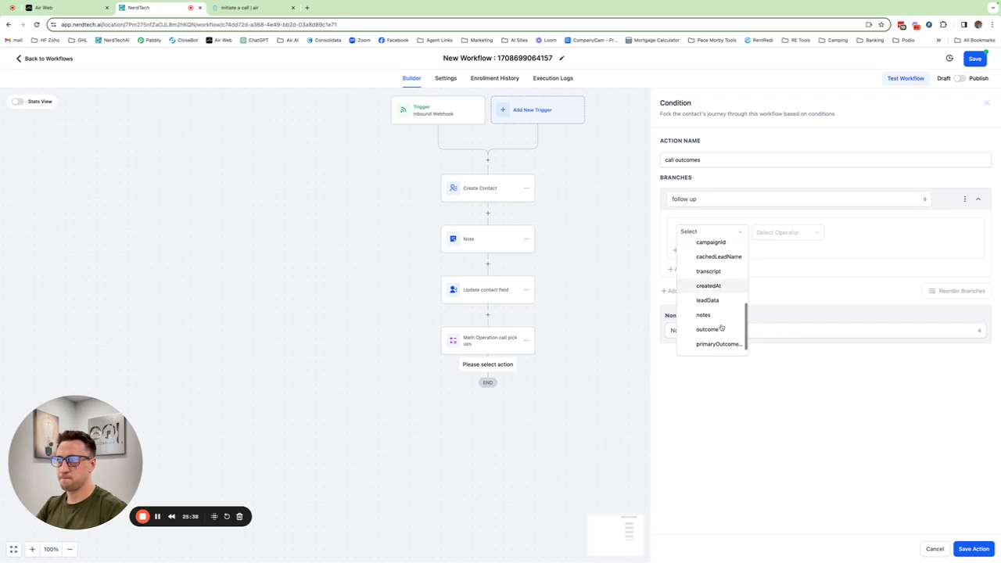
left_click(721, 329)
left_click(773, 236)
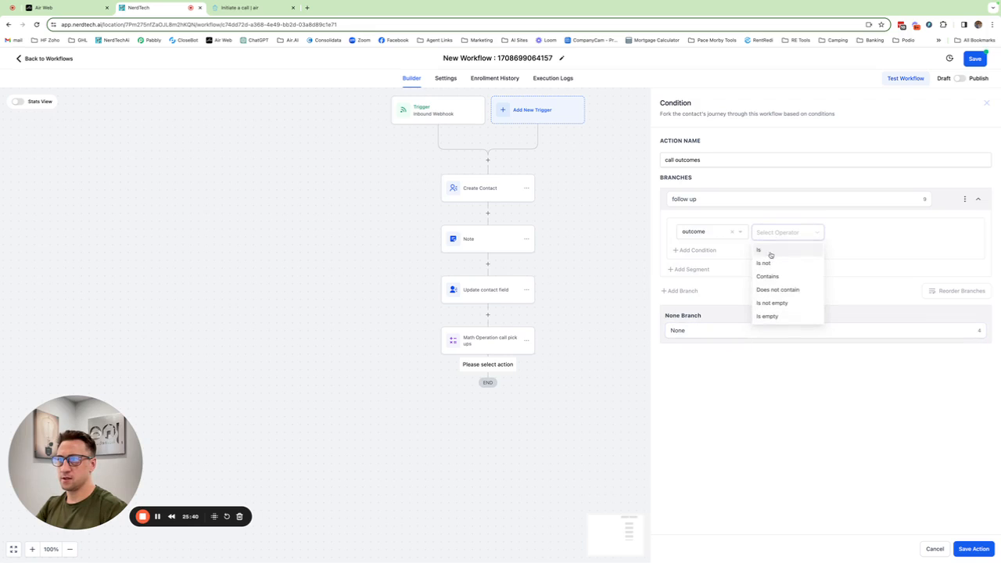
left_click(771, 253)
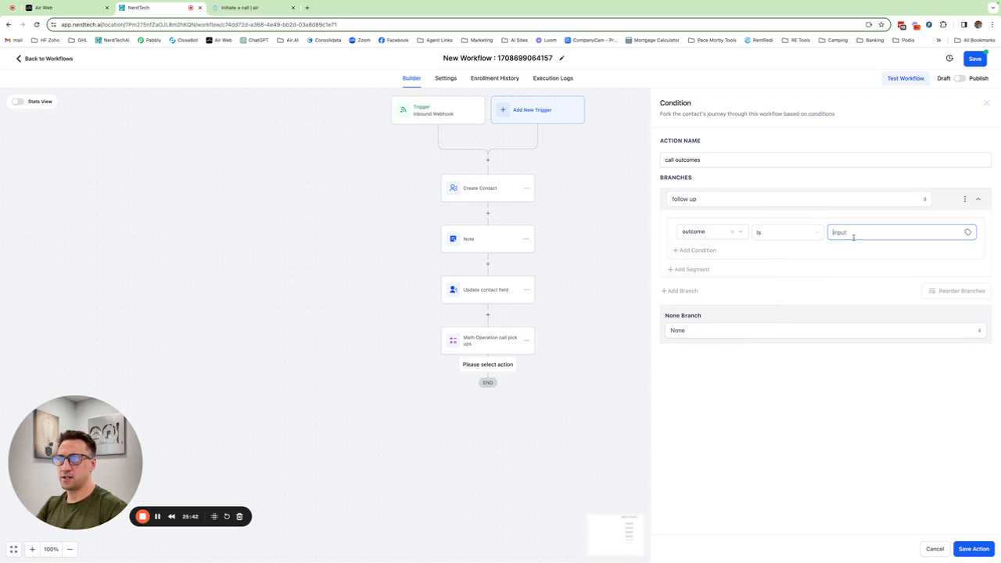
type("Fo")
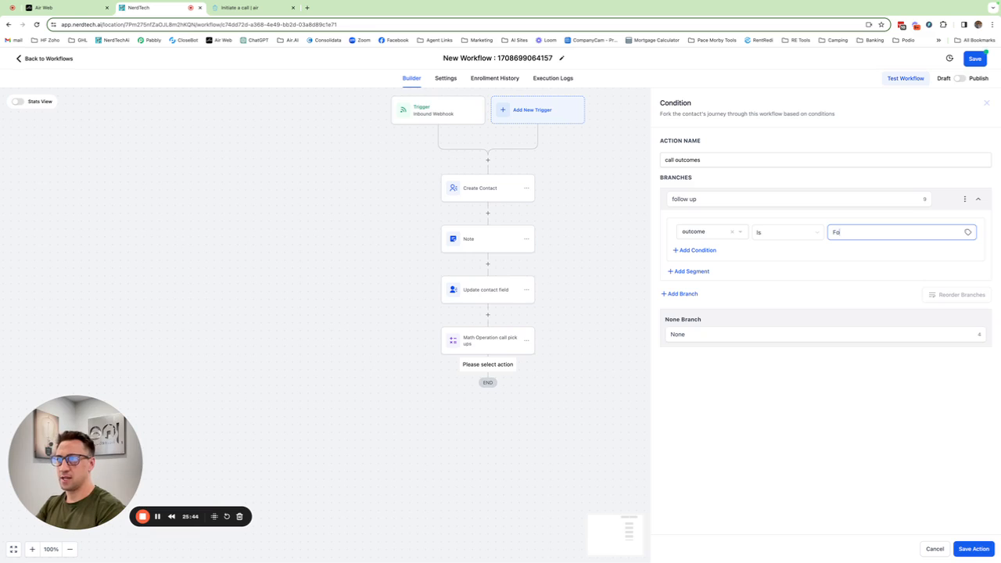
type("llow up")
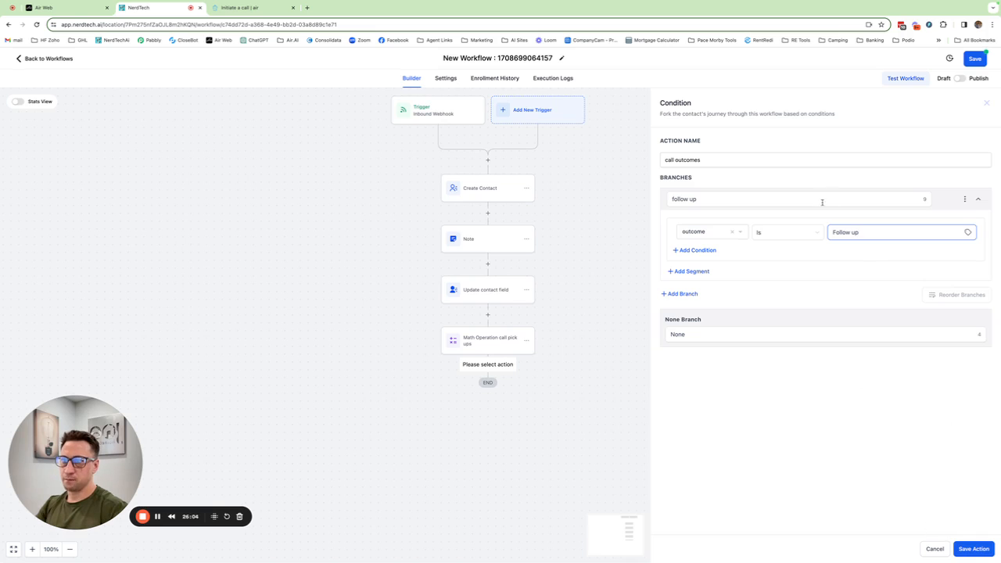
- Duplicate the follow up branch and rename the copy "dnc"
left_click(965, 199)
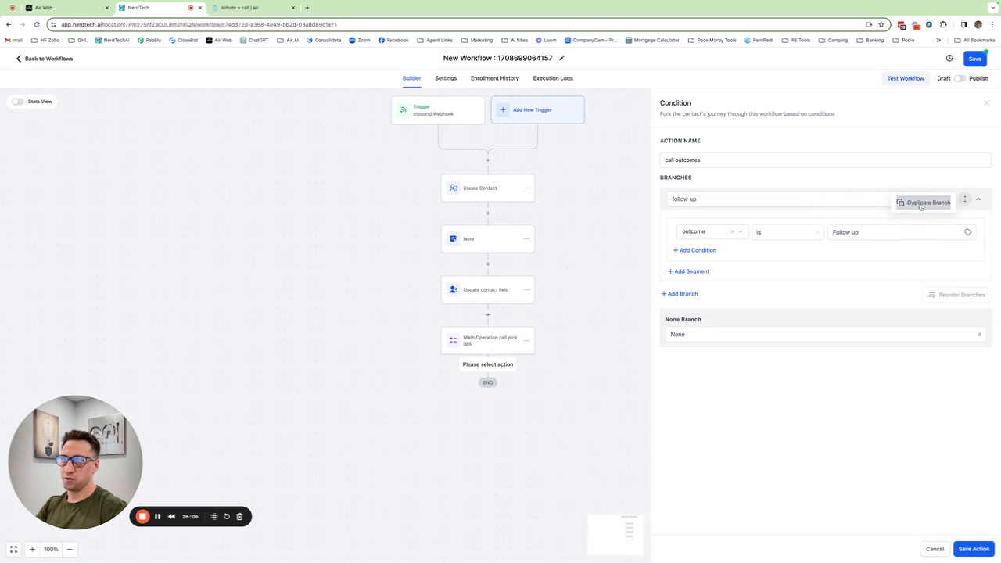
left_click(917, 206)
left_click(730, 299)
key("ctrl+a")
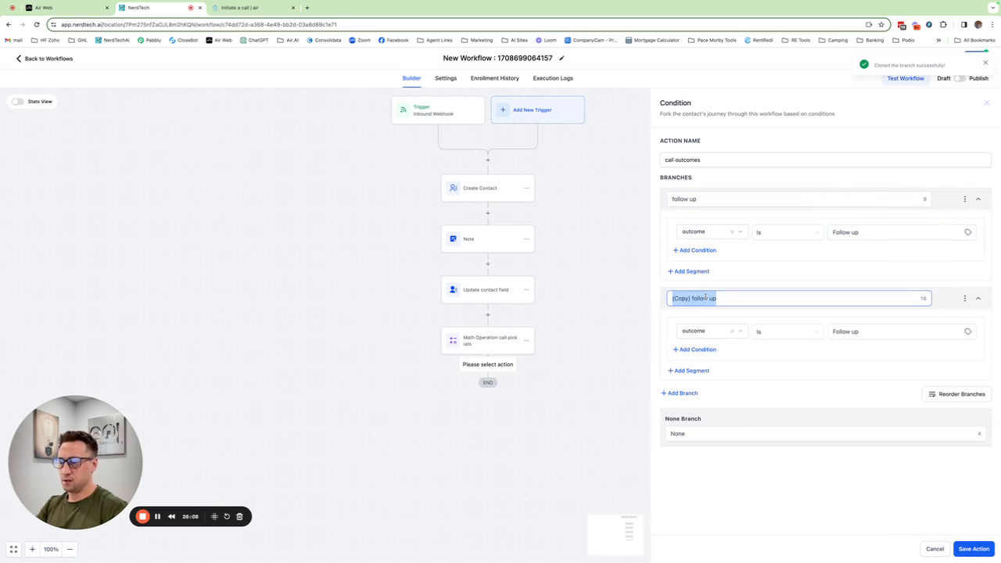
type("dnc")
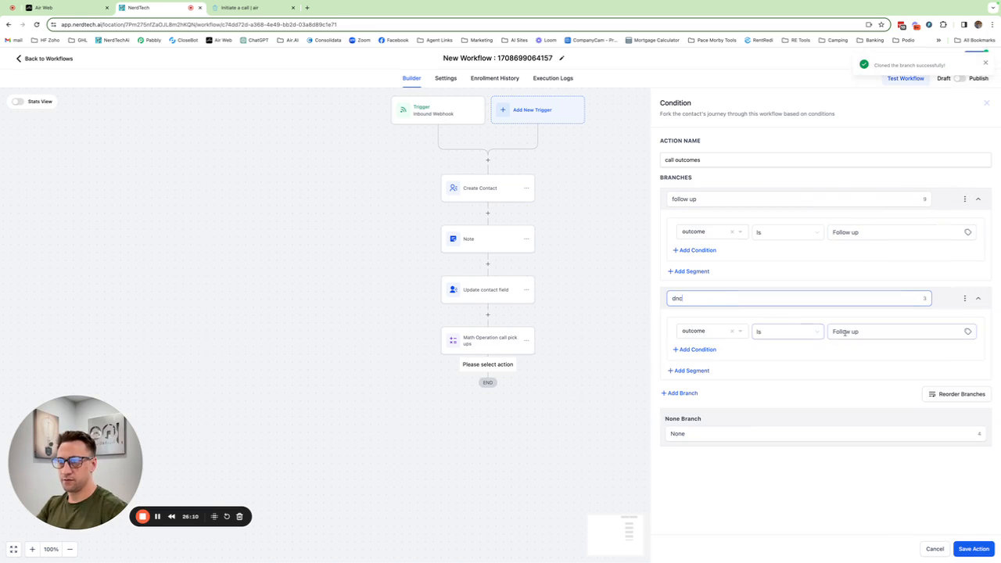
- Set the outcome value in the dnc branch's condition to "Do not call"
left_click(849, 332)
triple_click(854, 332)
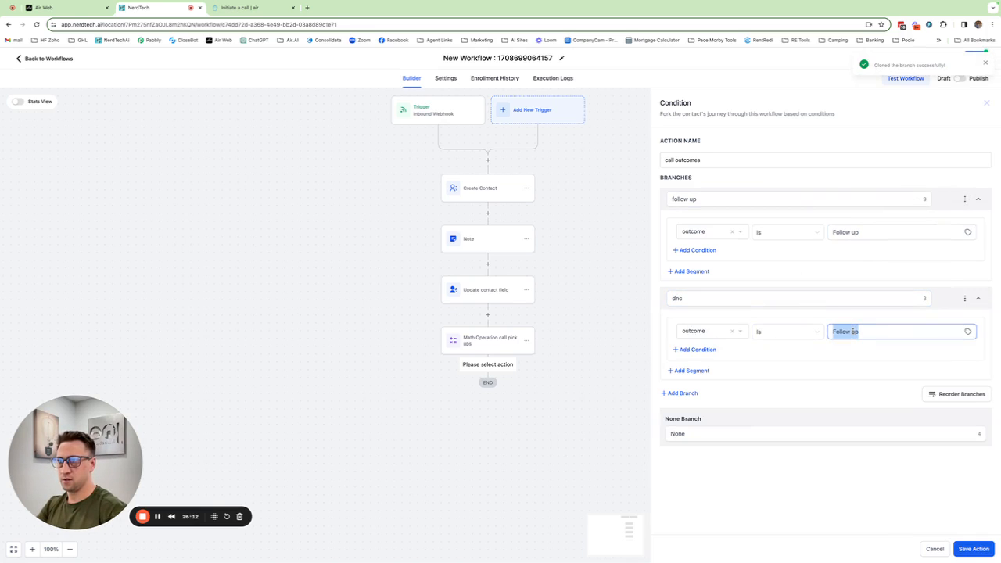
type("dn no")
key("BackSpace")
key("BackSpace")
key("BackSpace")
key("BackSpace")
key("BackSpace")
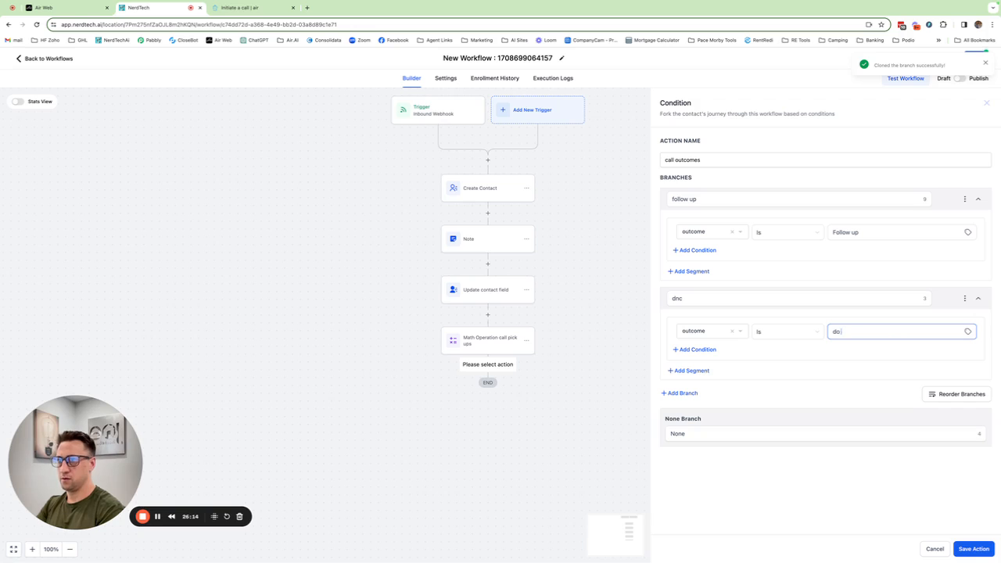
type("Do not call")
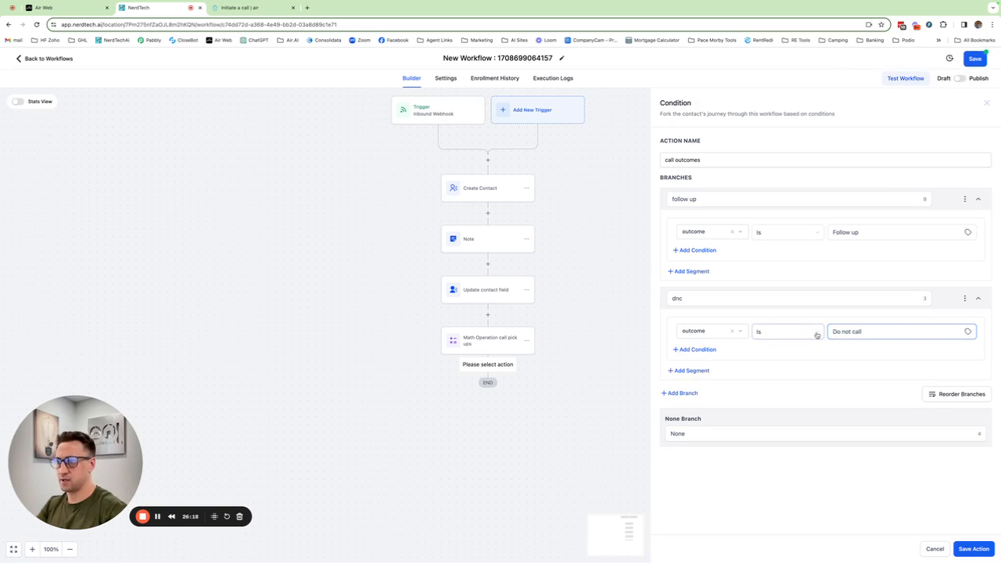
- Duplicate the dnc branch and rename the copy "not interested"
left_click(966, 298)
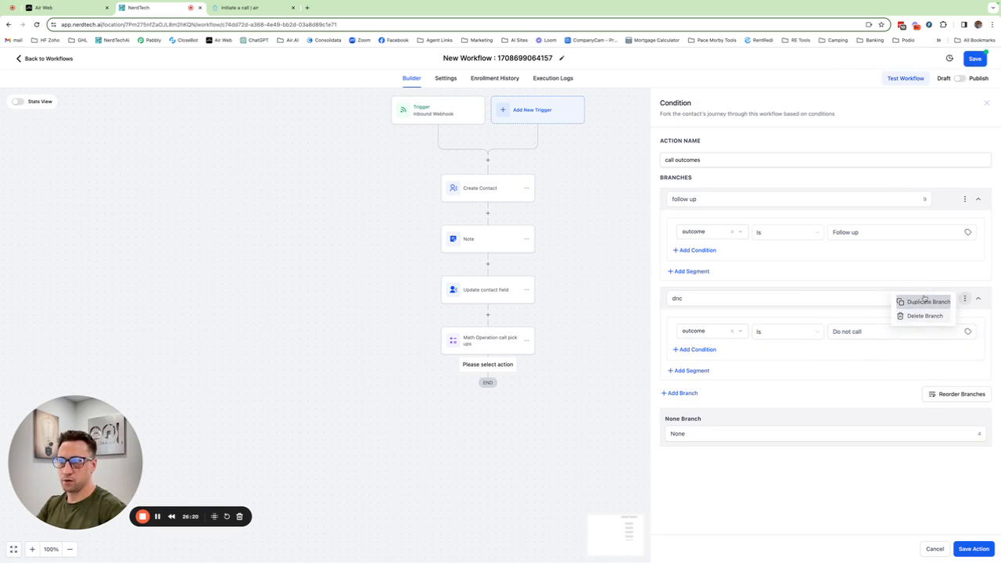
left_click(925, 302)
scroll(723, 391, "down", 1)
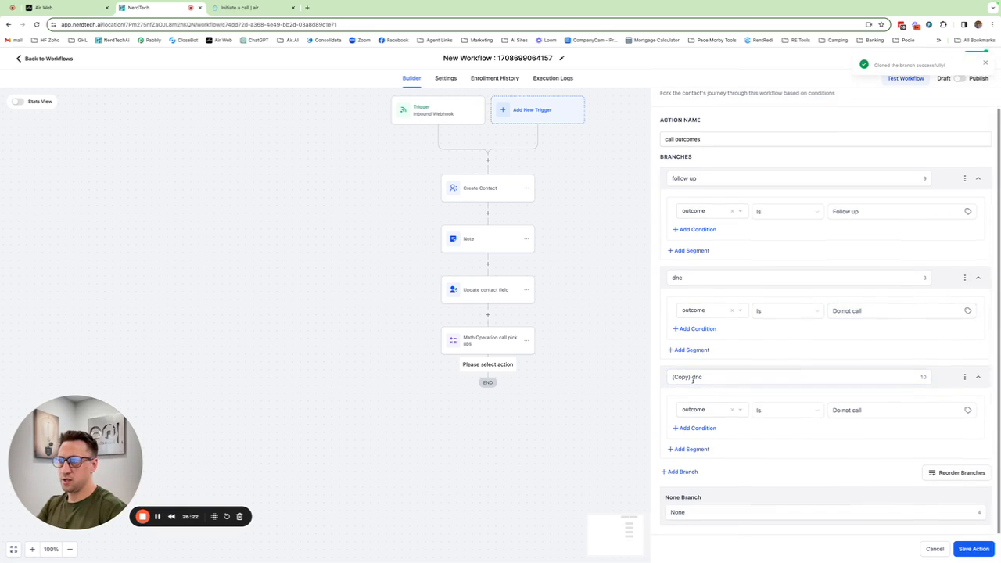
triple_click(689, 377)
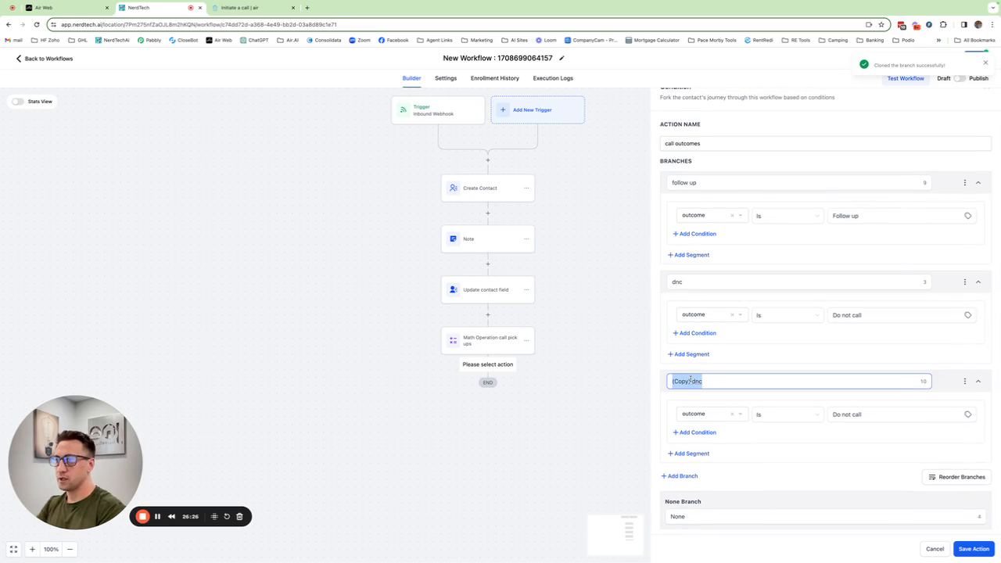
type("not interested")
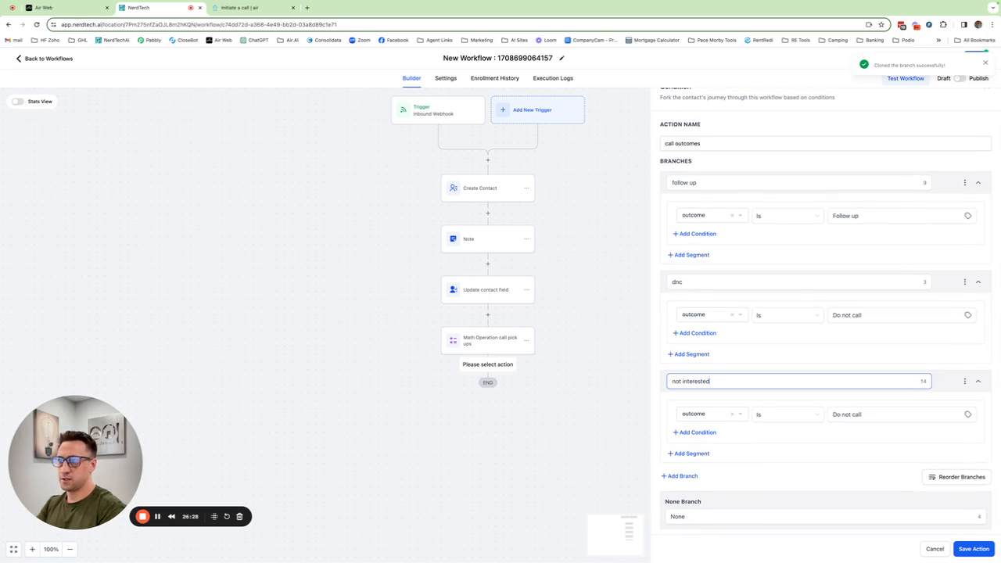
- Set the outcome value in the not interested branch's condition to "Not Interested"
triple_click(870, 417)
type("Not ")
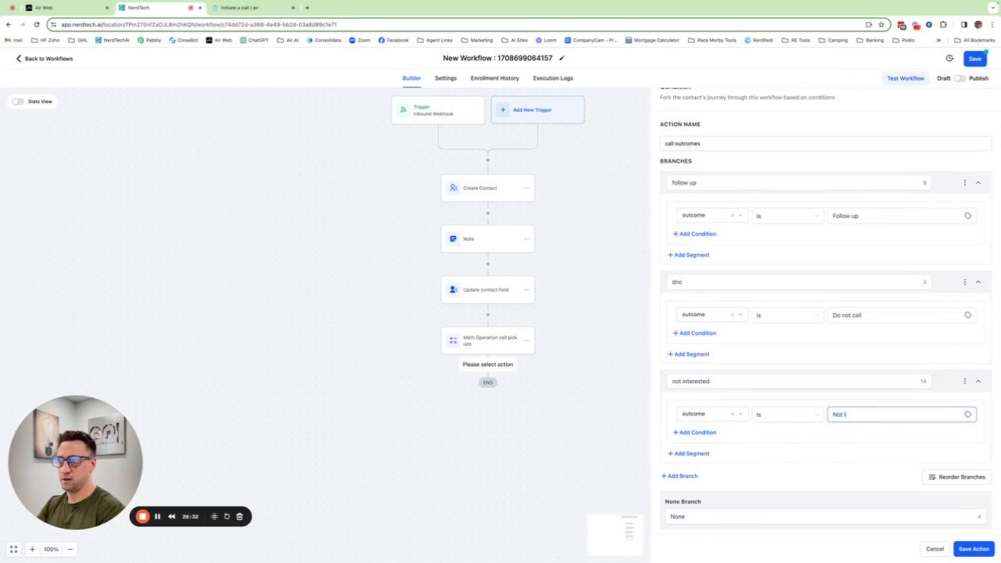
type("Interested")
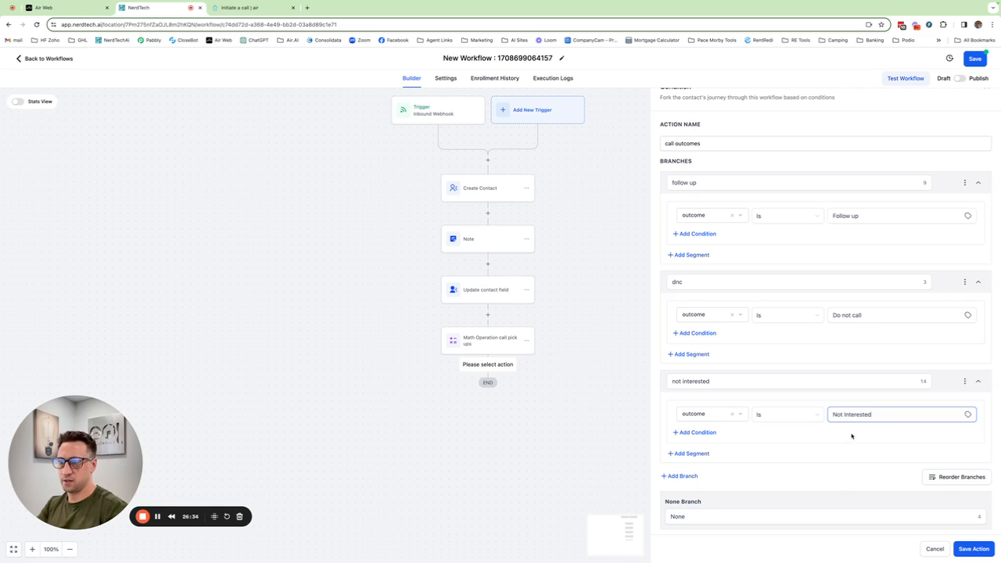
- Duplicate the not interested branch and rename the copy "Wrong Number"
left_click(965, 382)
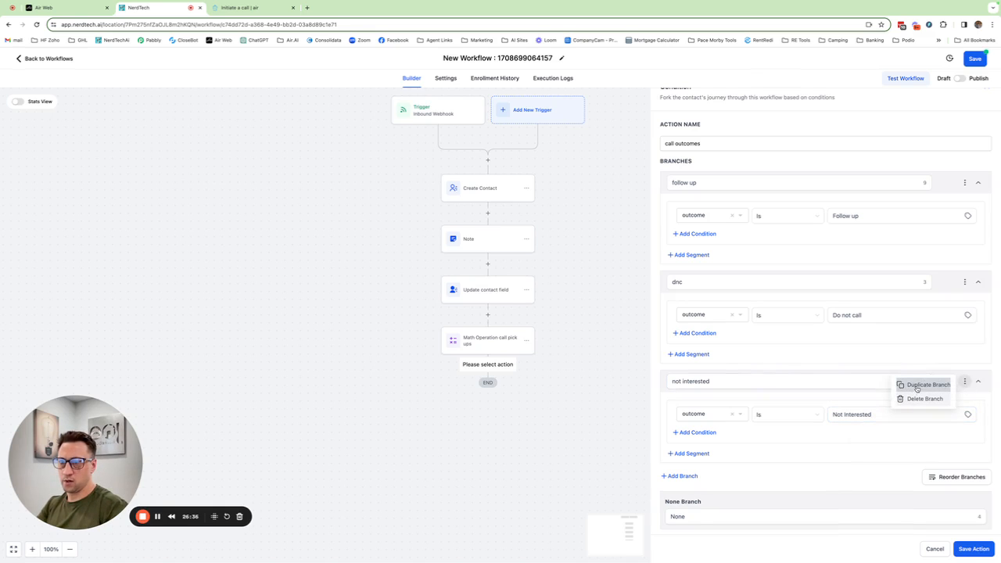
left_click(918, 385)
scroll(774, 404, "down", 2)
triple_click(708, 377)
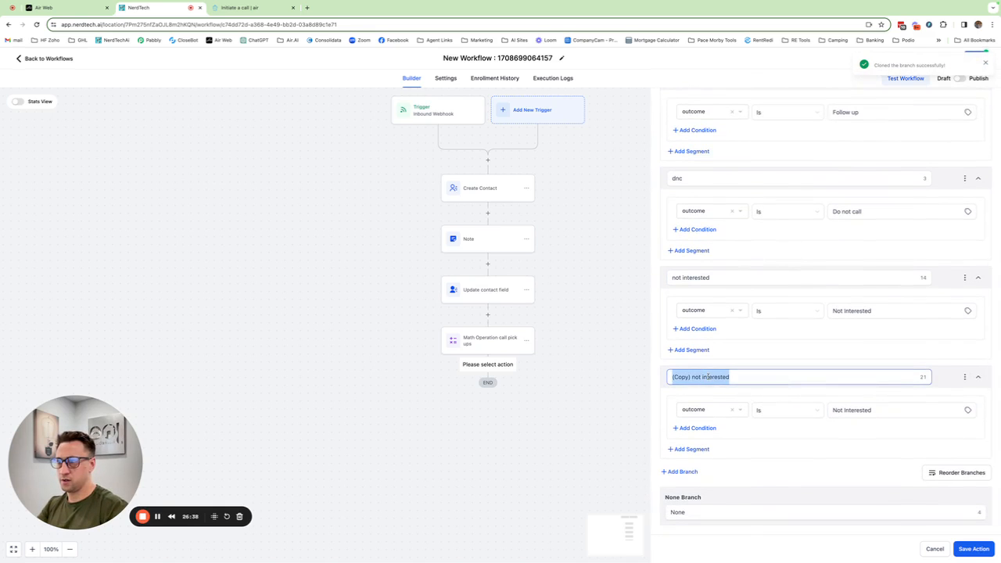
type("Wrong ")
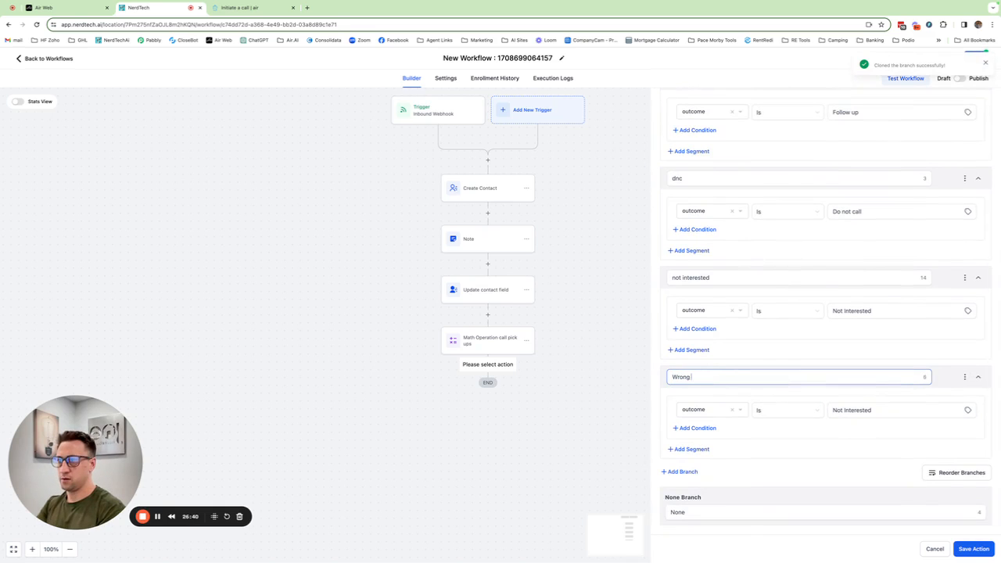
type("Numb")
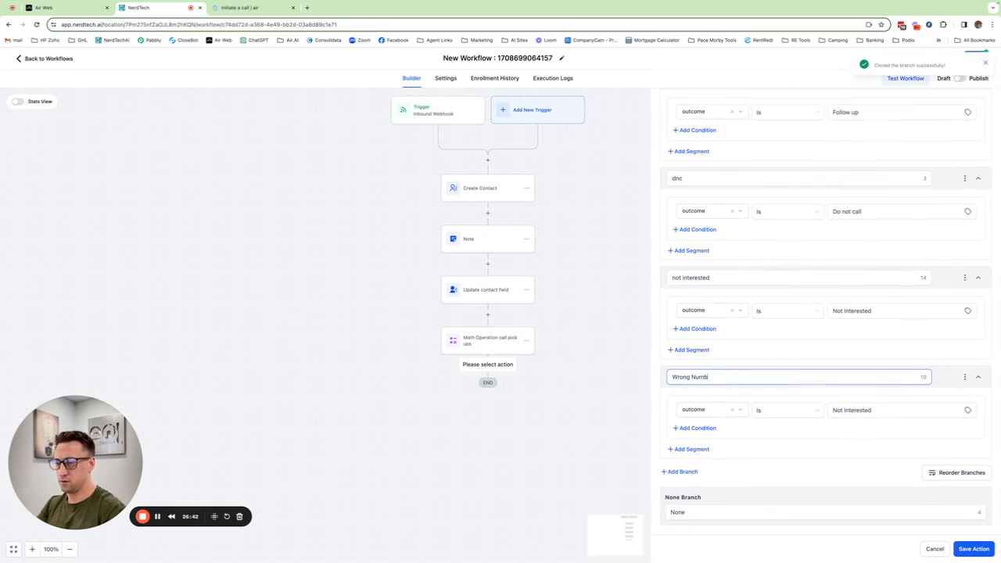
type("er")
- Set the outcome value in the Wrong Number branch's condition to "Wrong Number" and save the call outcomes action
triple_click(853, 410)
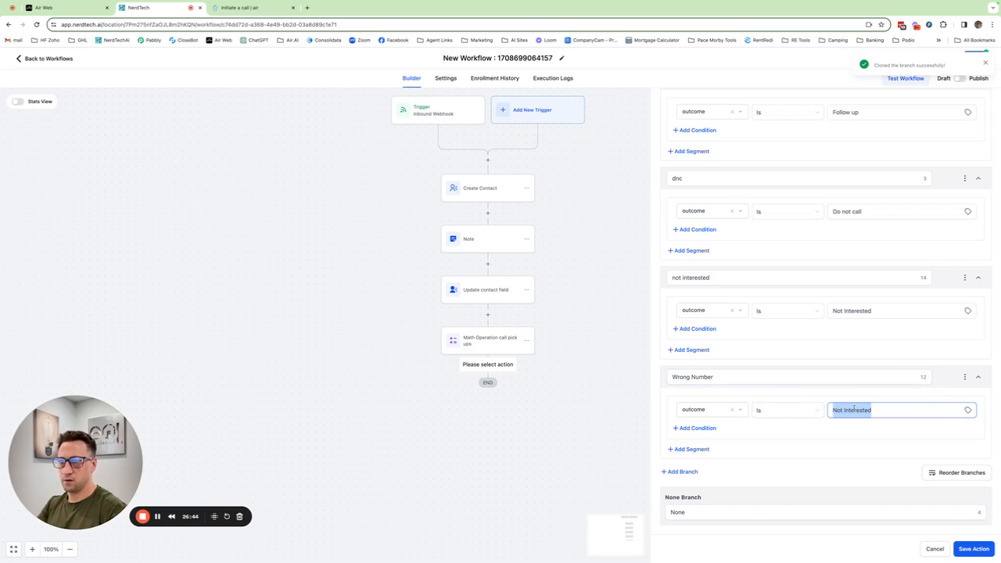
left_click_drag(714, 382, 671, 379)
key("ctrl+c")
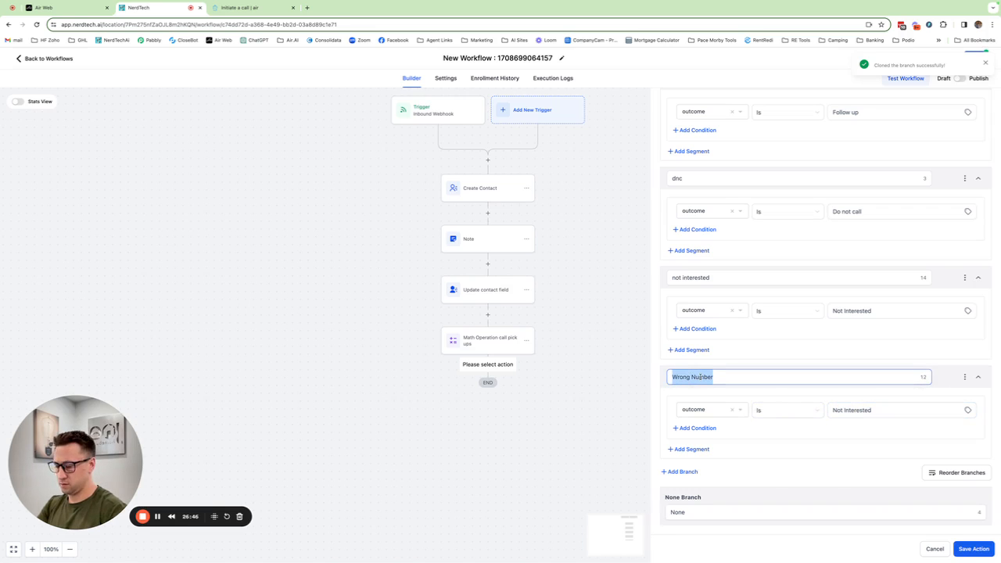
double_click(860, 414)
triple_click(861, 415)
key("ctrl+v")
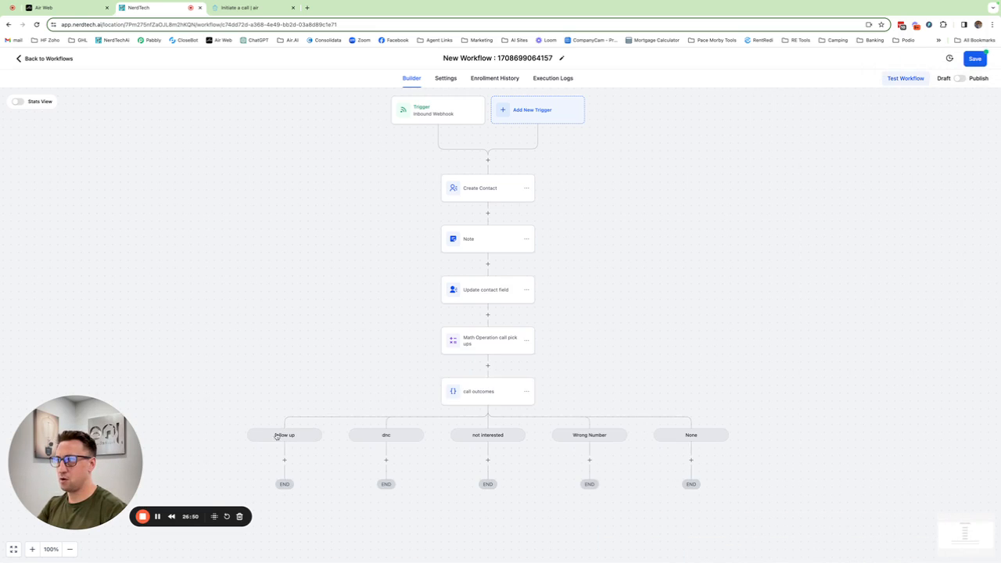
- Add an Enable/Disable DND action to the dnc branch, set to "Disable DND for specific channels" with the Call channel, and save it
left_click_drag(649, 390, 679, 280)
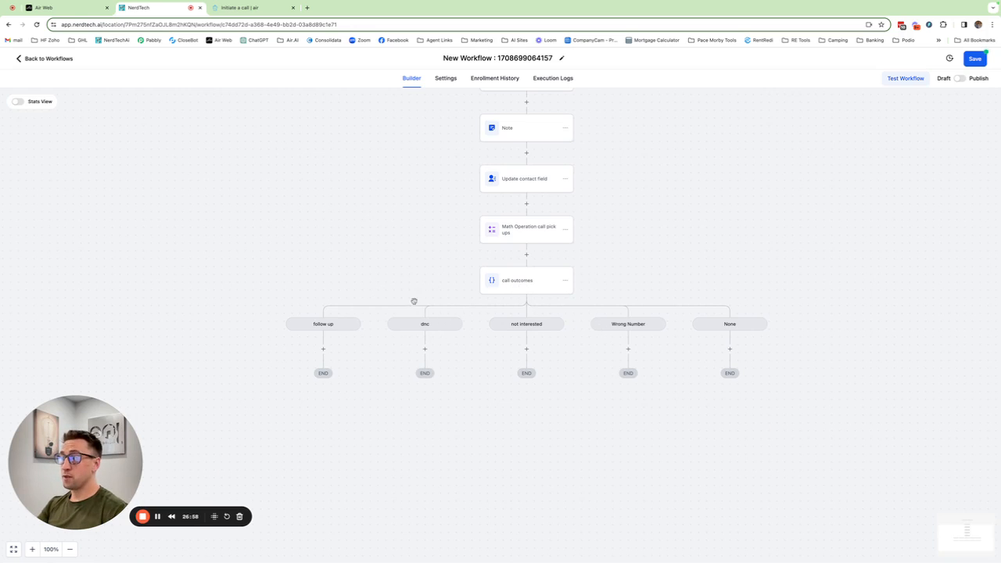
left_click(424, 350)
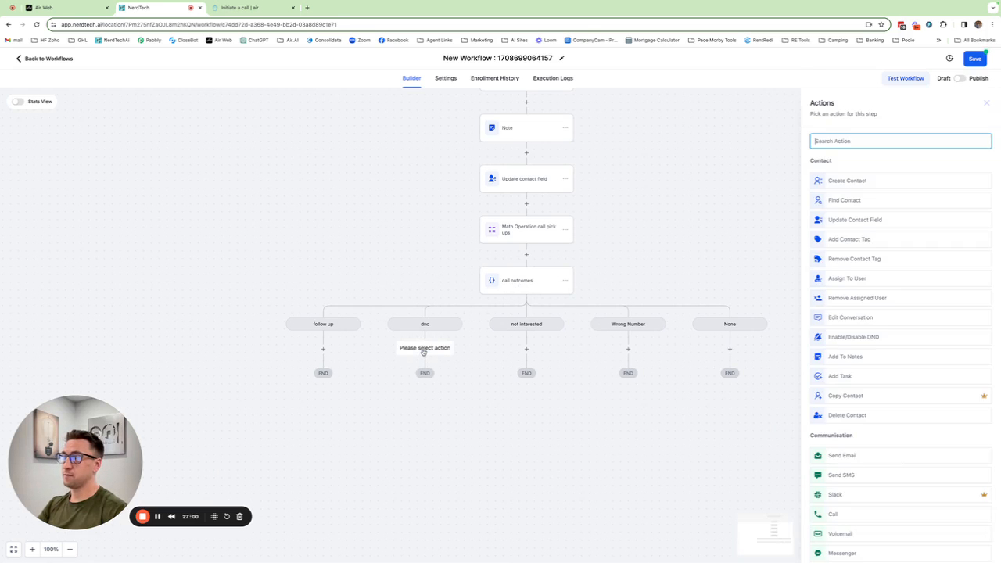
type("dn")
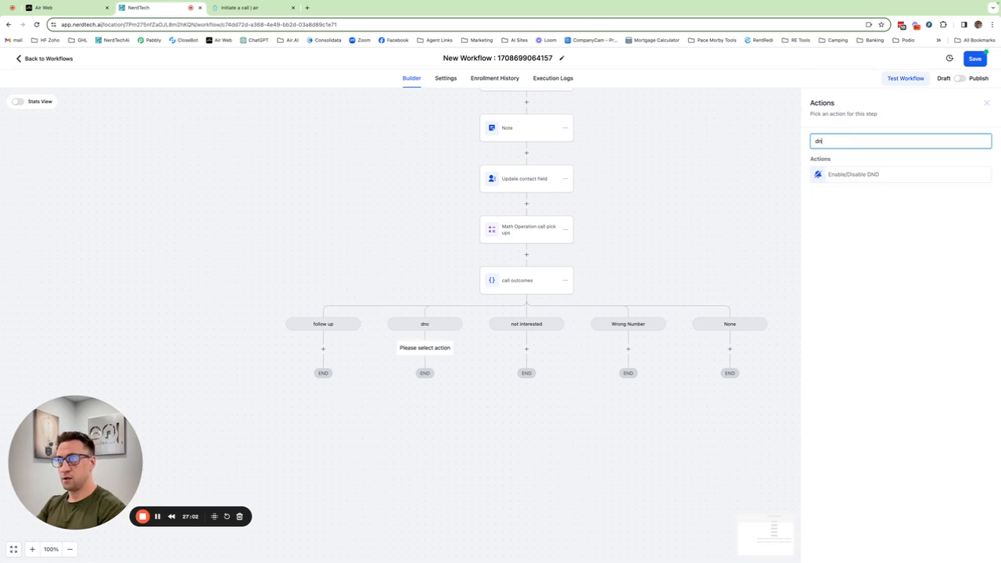
left_click(860, 178)
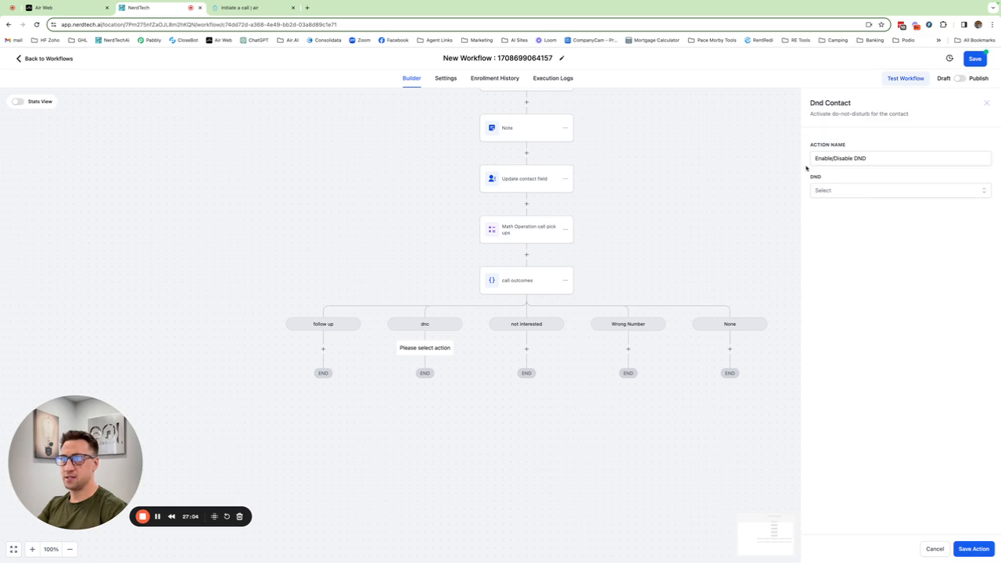
left_click(847, 191)
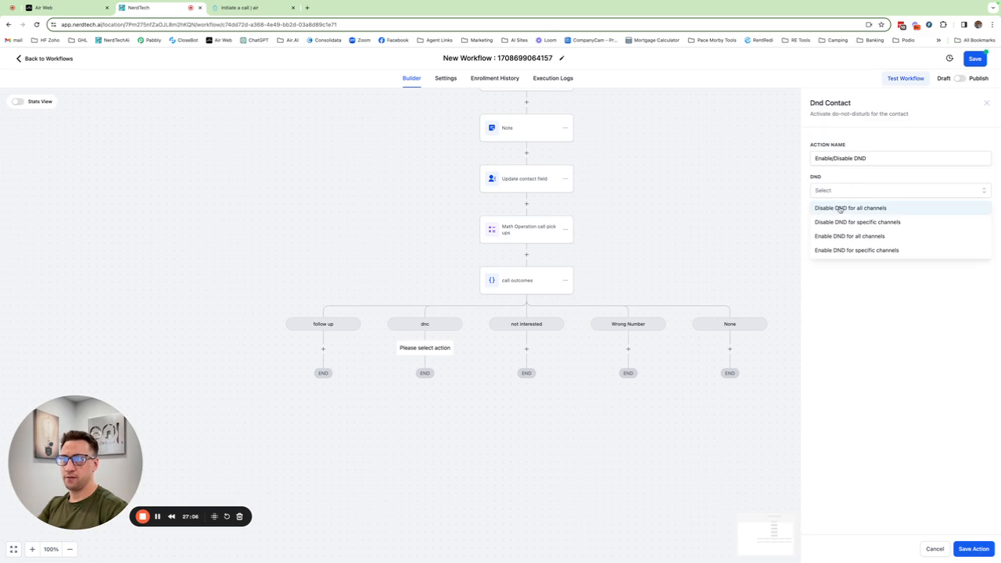
left_click(861, 223)
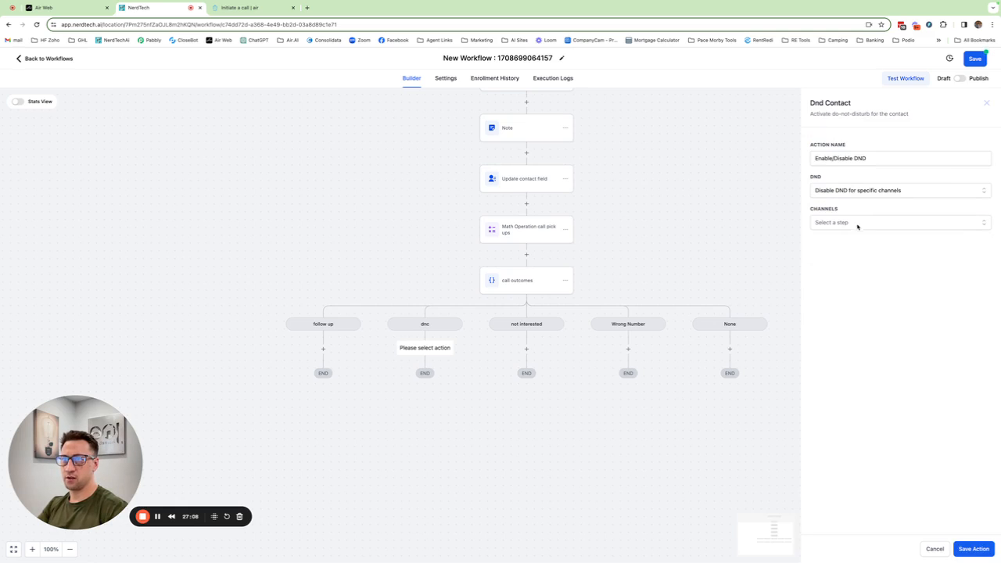
left_click(839, 225)
left_click(838, 270)
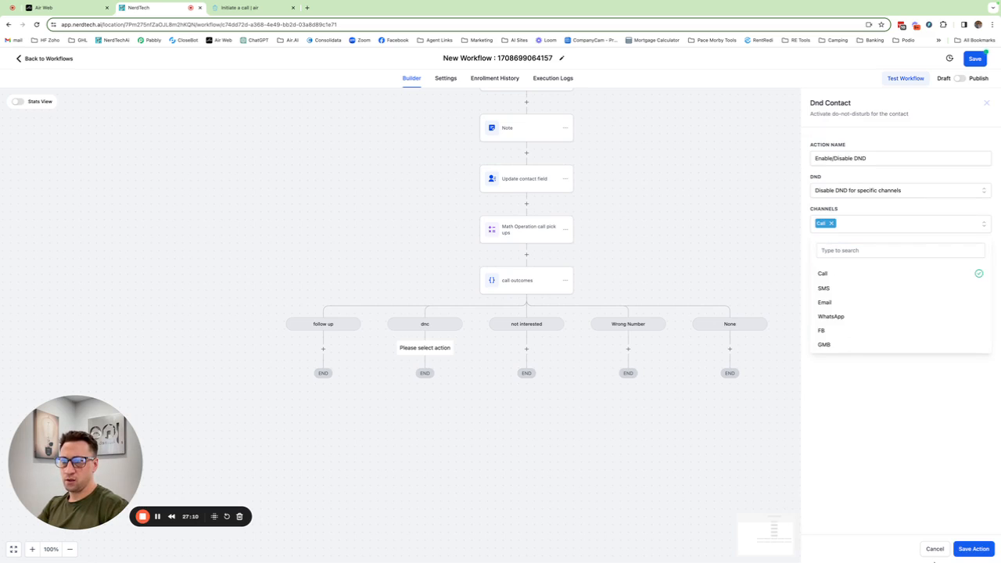
left_click(974, 549)
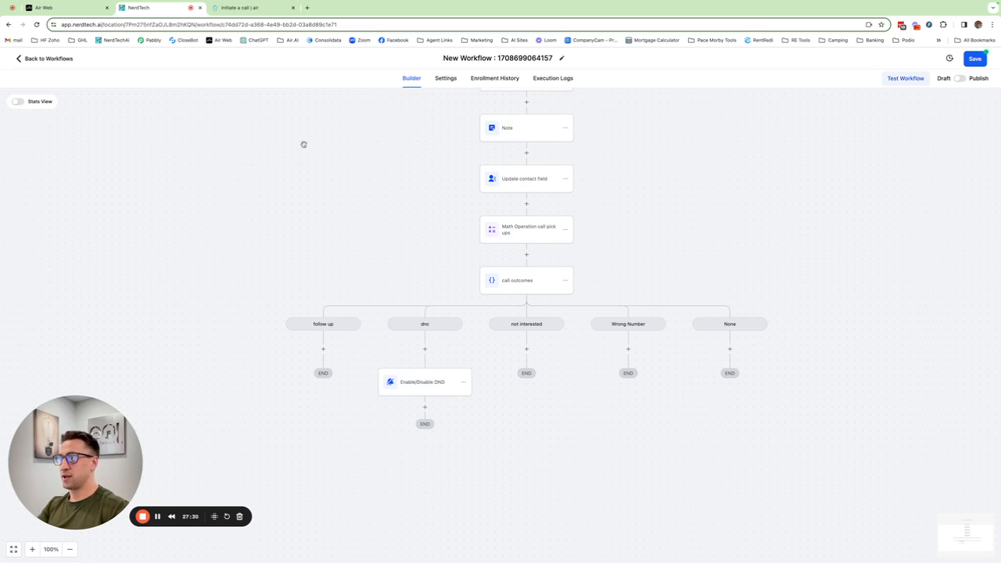
- Add a contact tag action with the tag "dnc" after the DND action in the dnc branch and save it
left_click(425, 408)
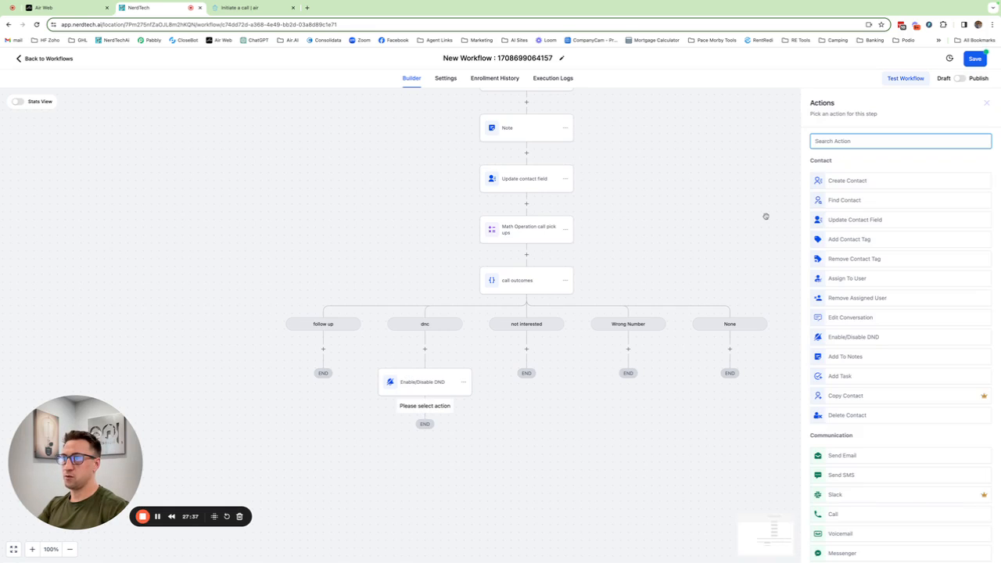
left_click(839, 239)
left_click(838, 196)
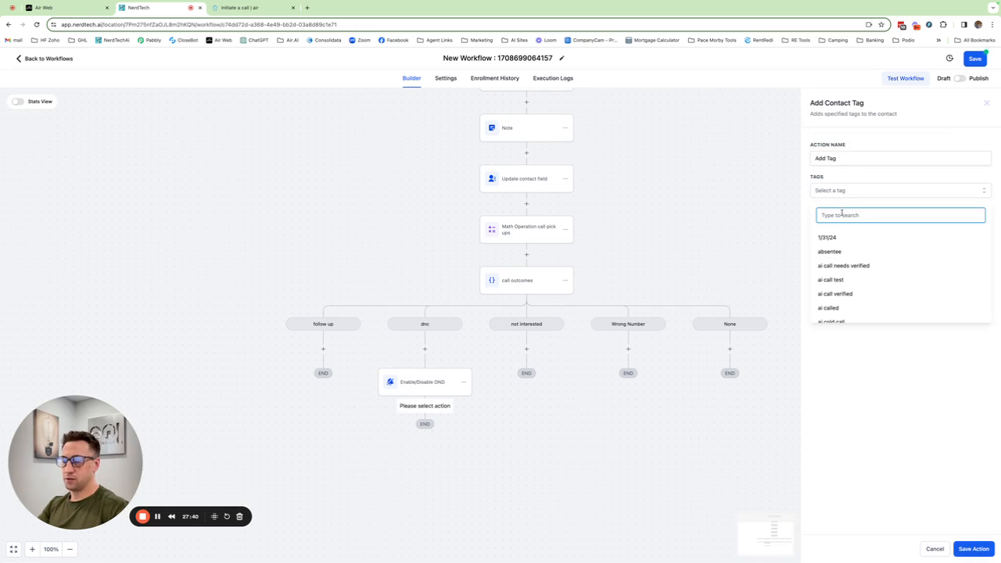
type("dnc")
left_click(835, 241)
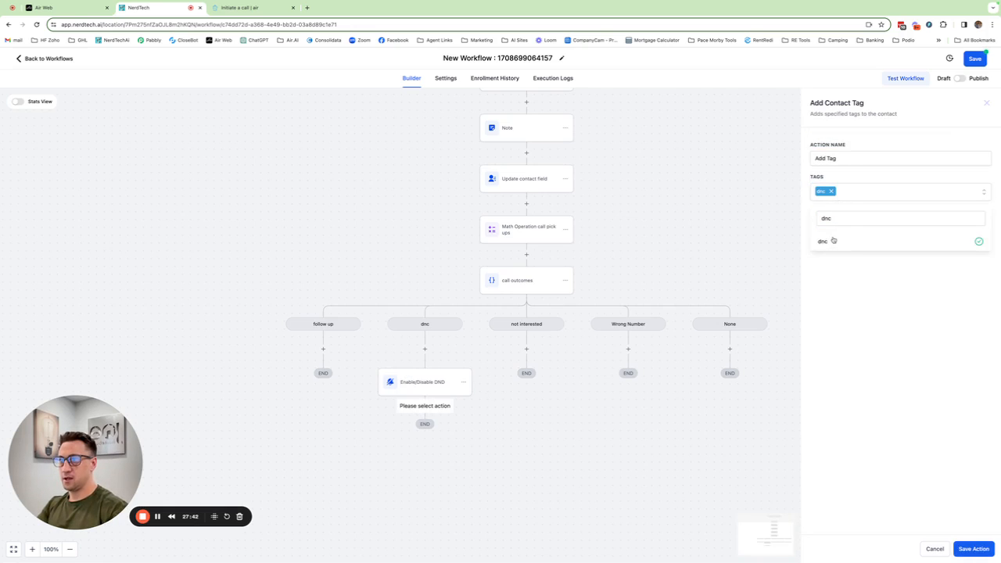
left_click(921, 460)
left_click(974, 549)
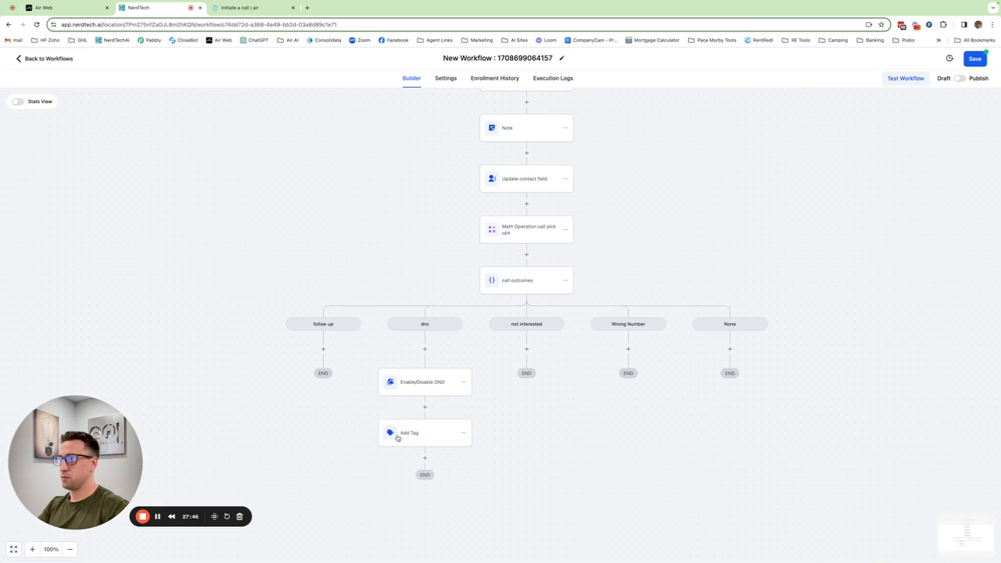
- Add a contact tag action to the follow up branch with a new tag "follow up" and save it
left_click(324, 349)
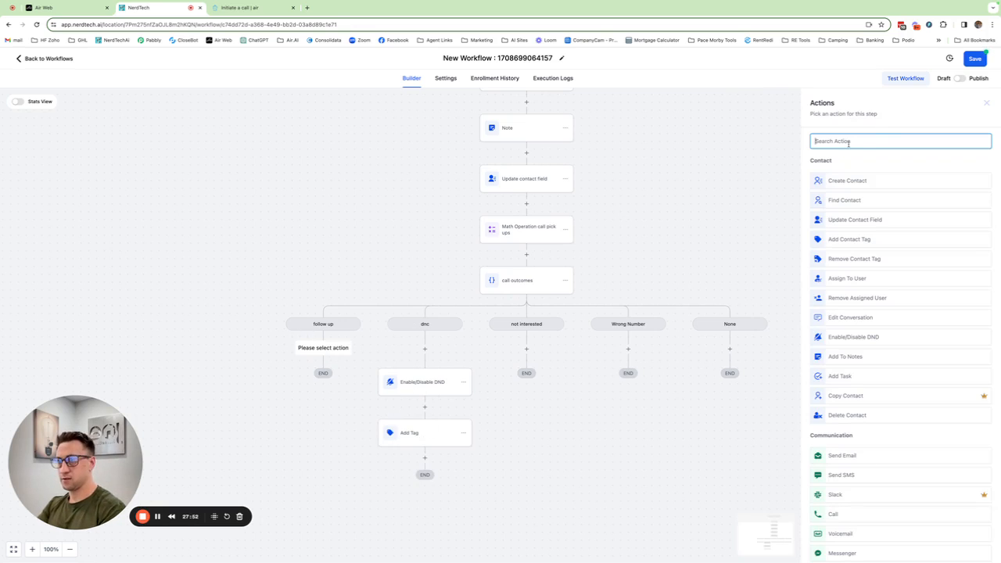
left_click(861, 241)
left_click(842, 191)
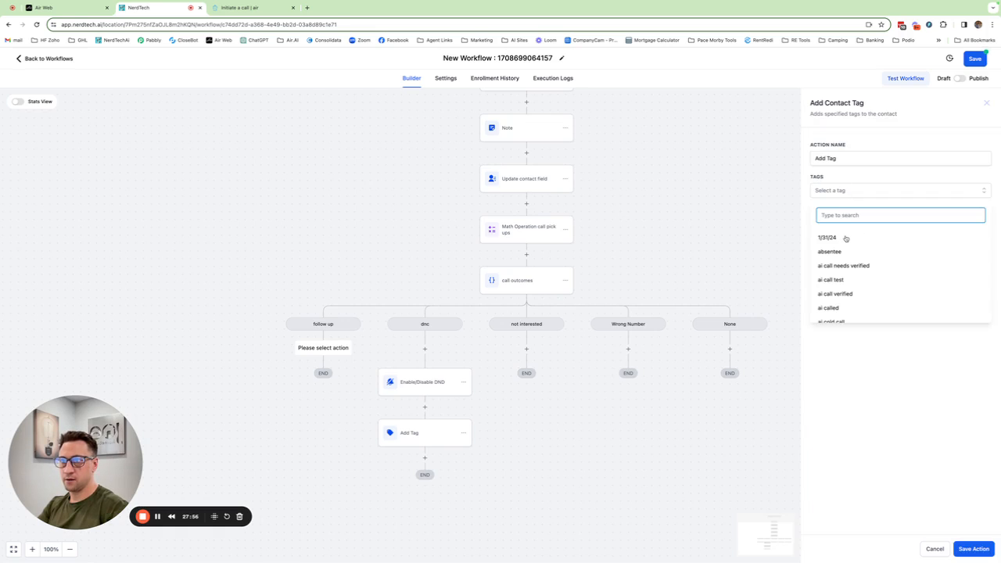
type("foll")
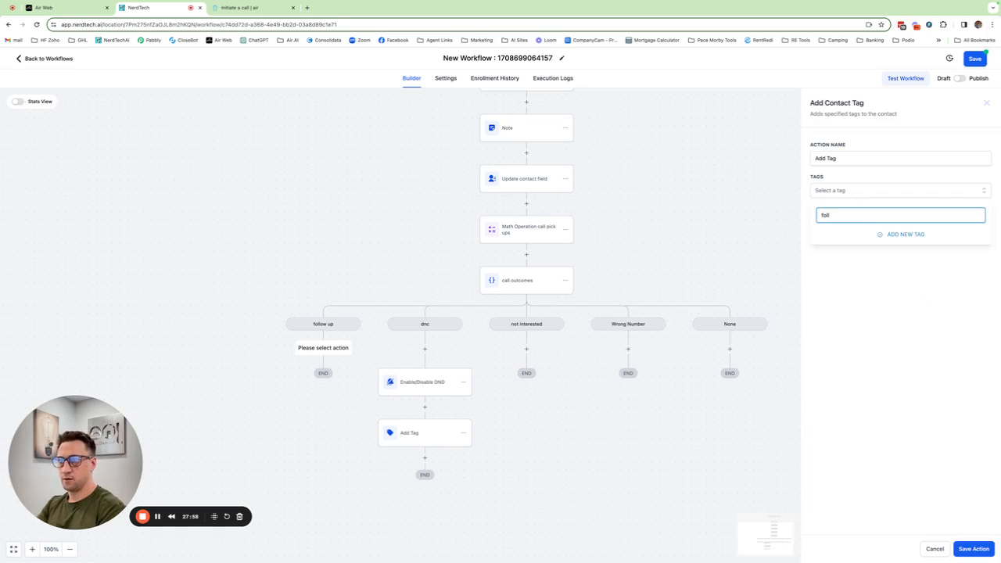
type("ow up")
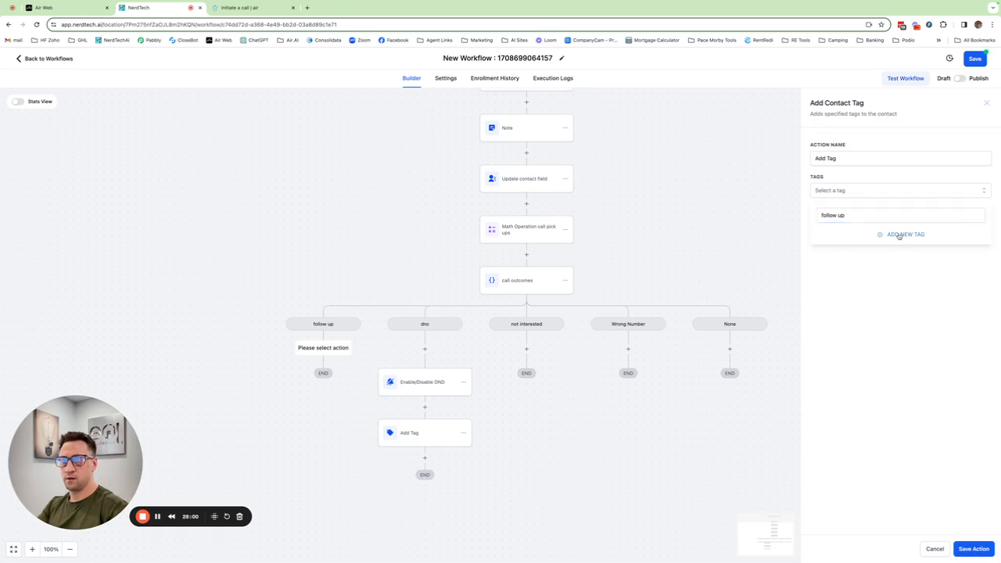
left_click(897, 234)
left_click(975, 549)
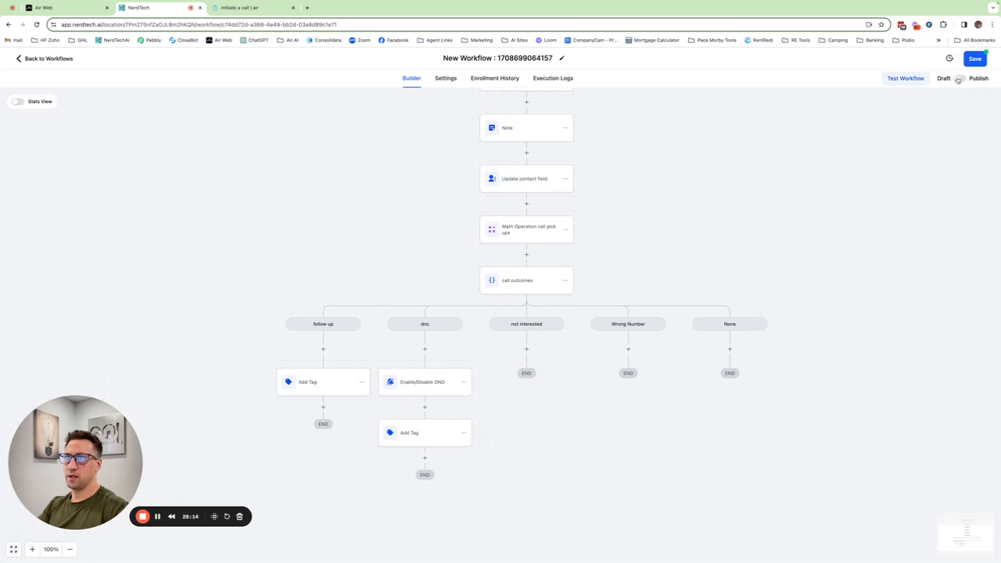
- Rename the workflow "ai call post outcome data" and save it
left_click(510, 59)
triple_click(510, 59)
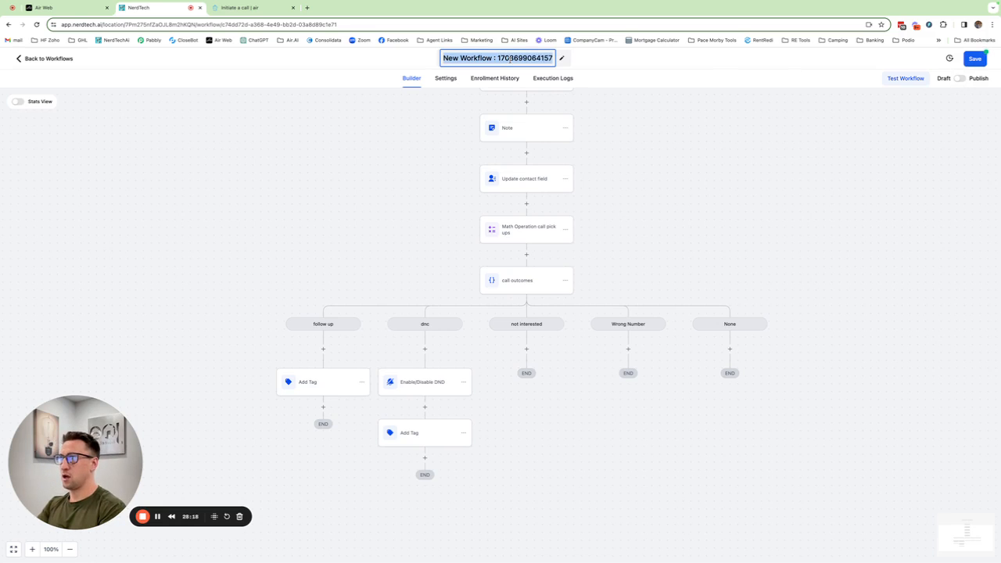
type("ai call pos")
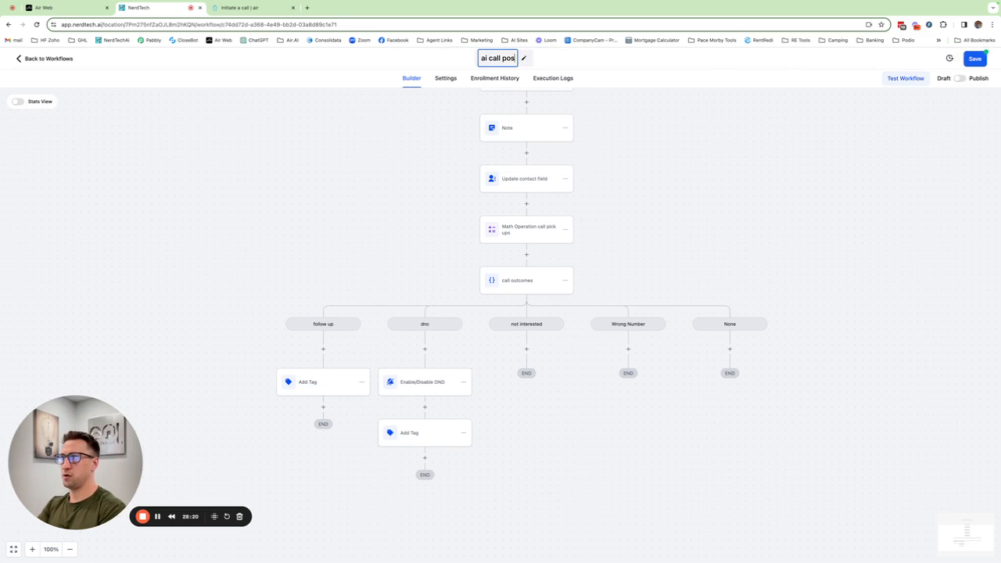
type("t outcome data")
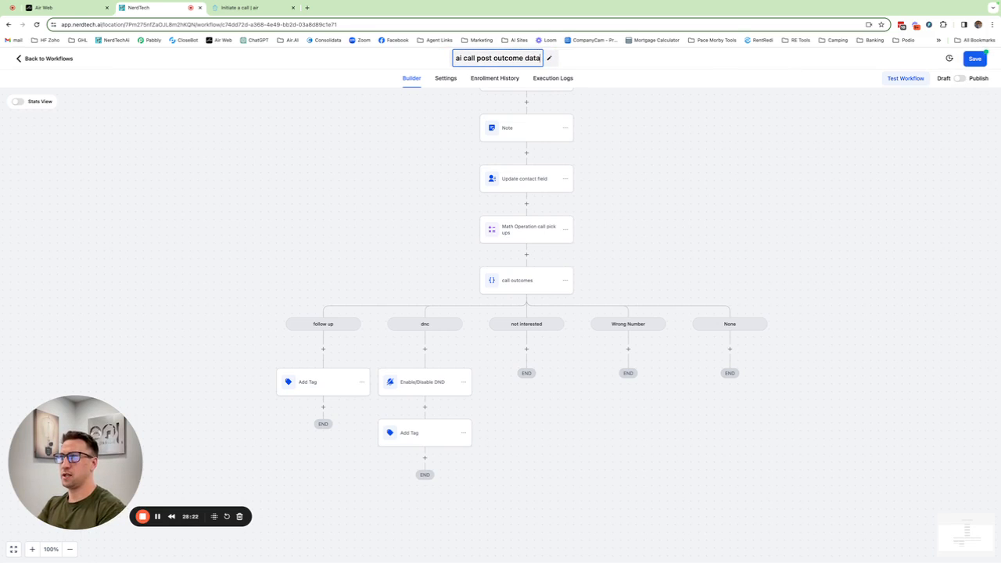
left_click(760, 57)
left_click(974, 60)
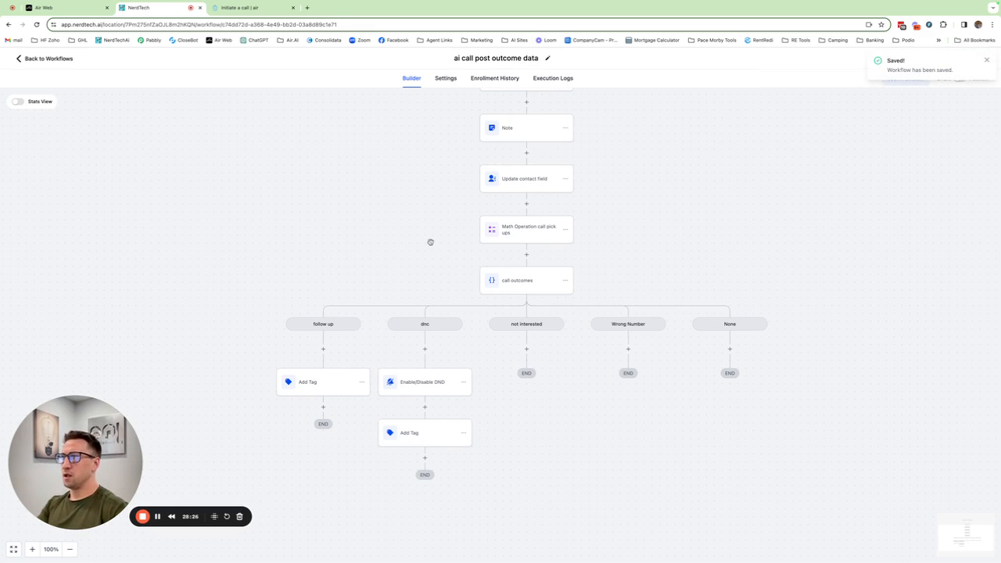
- Leave the workflow builder and examine the tag filter options and the Booked Appointments smart list in Contacts
left_click(28, 58)
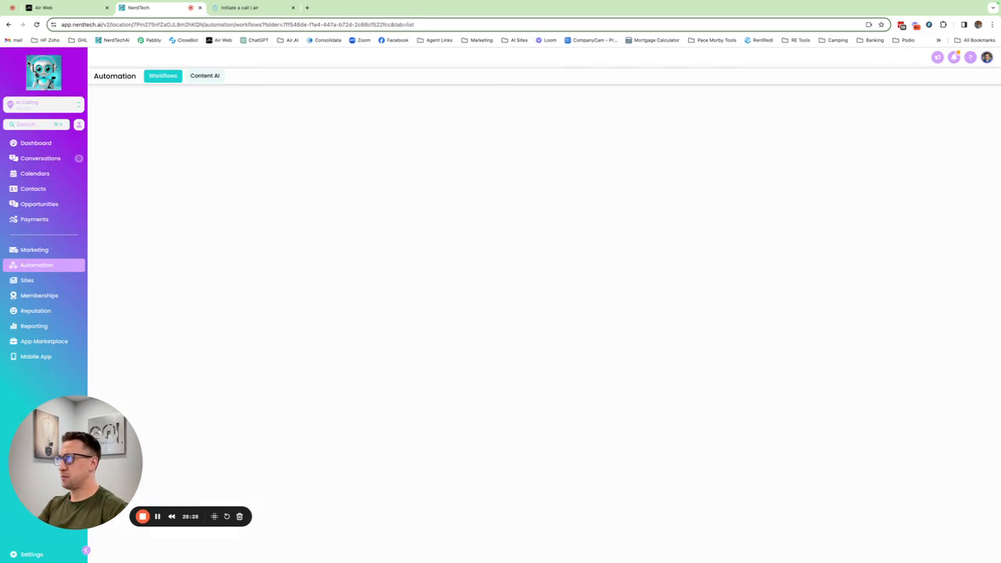
left_click(35, 190)
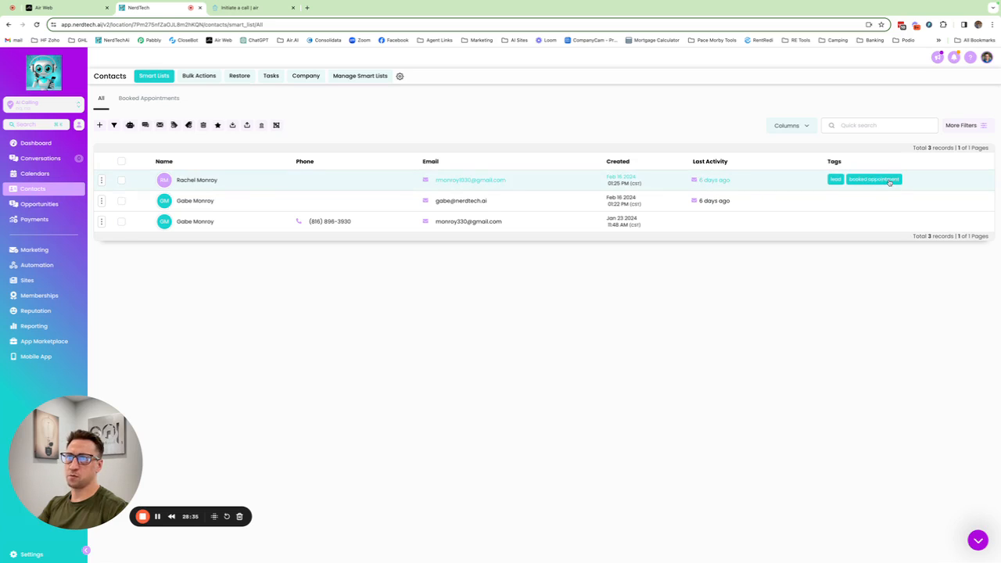
left_click(966, 126)
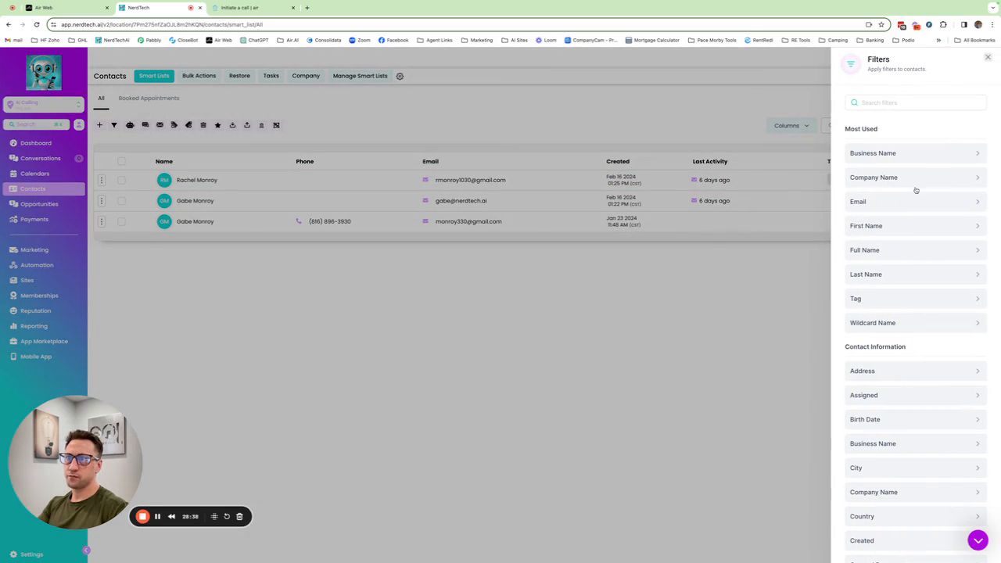
left_click(861, 298)
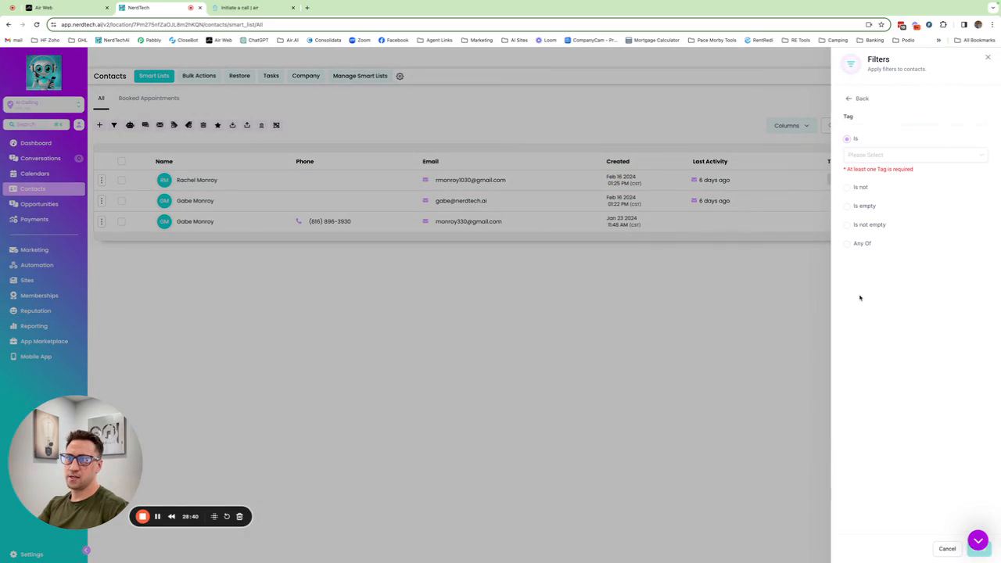
left_click(864, 157)
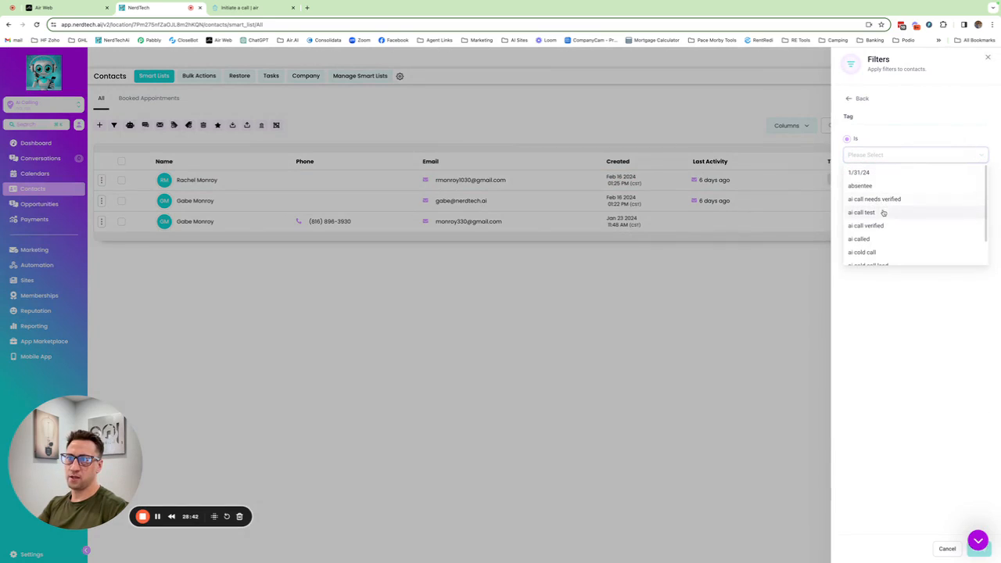
left_click(949, 550)
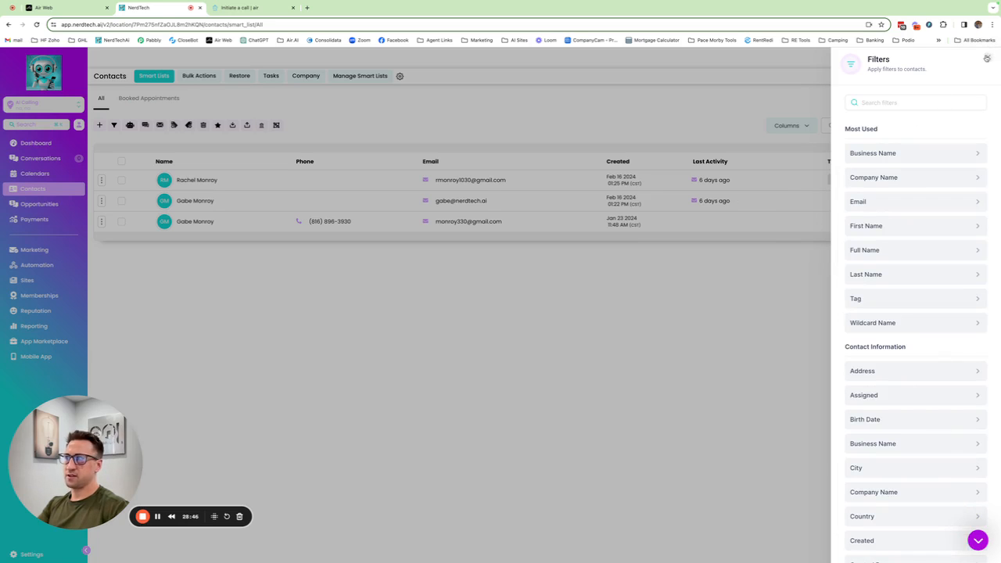
left_click(988, 57)
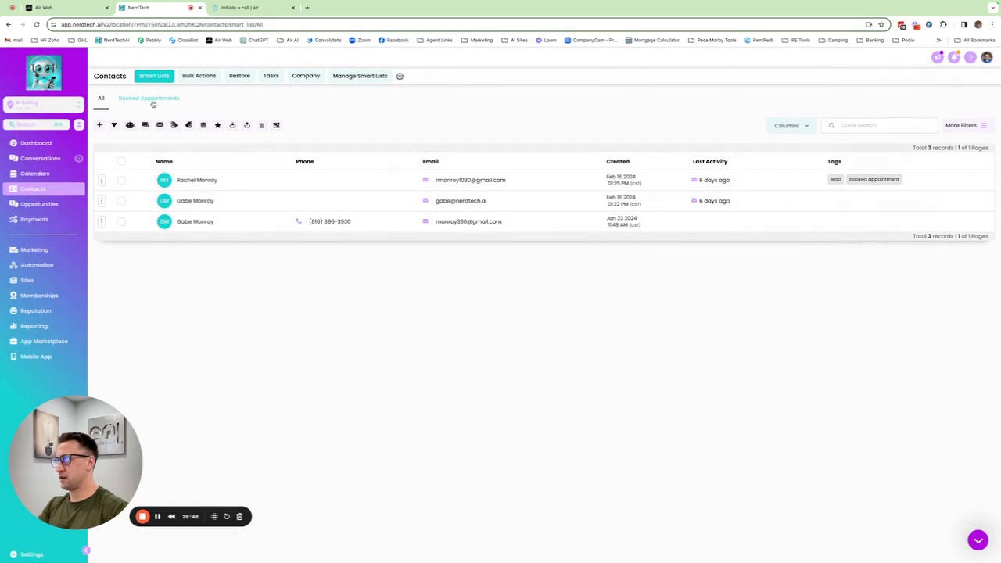
left_click(155, 102)
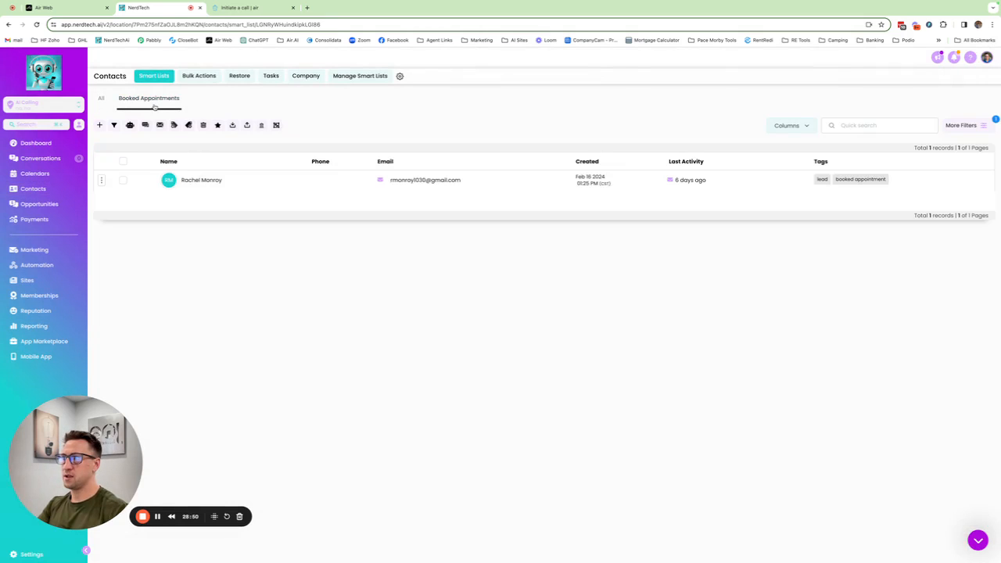